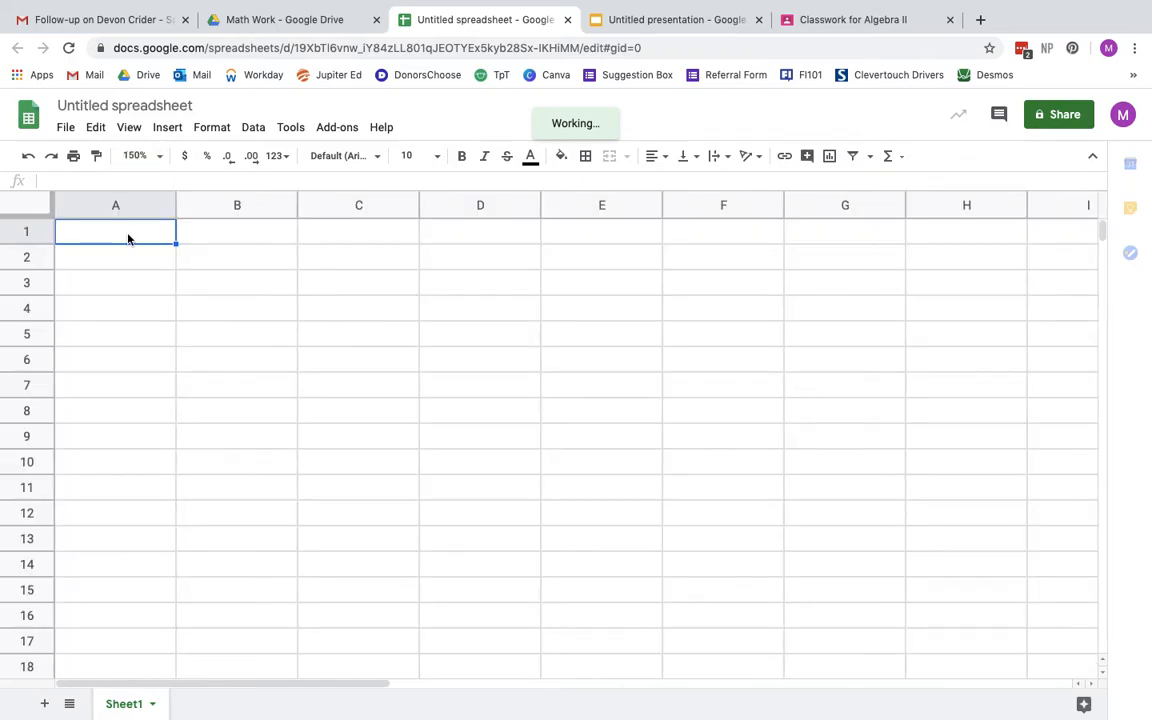
Enter the month headings January, February, March, April, May and June across cells B1 through G1
click(229, 238)
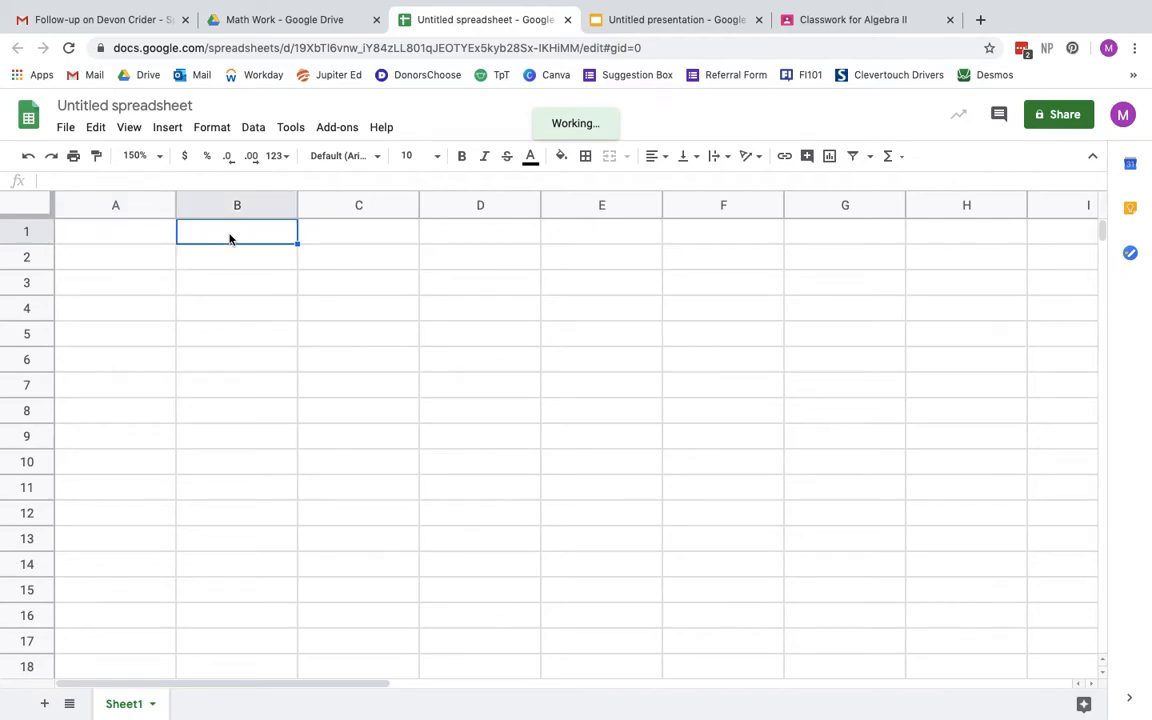
text(January)
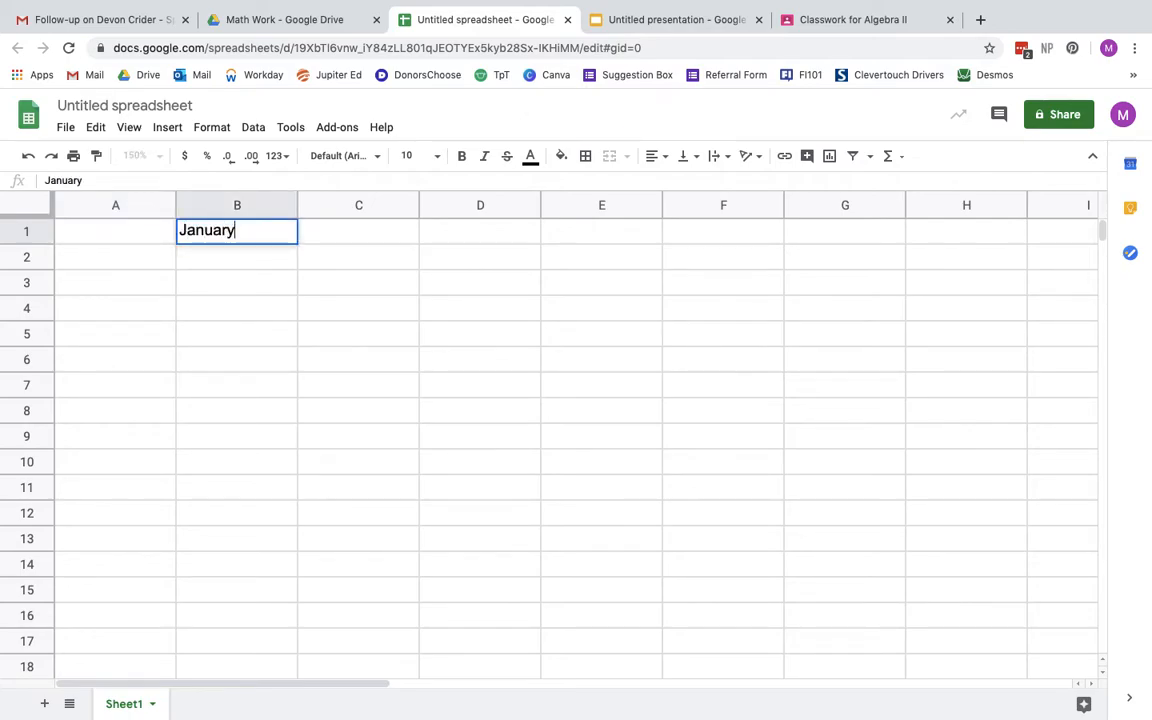
key(Tab)
text(February)
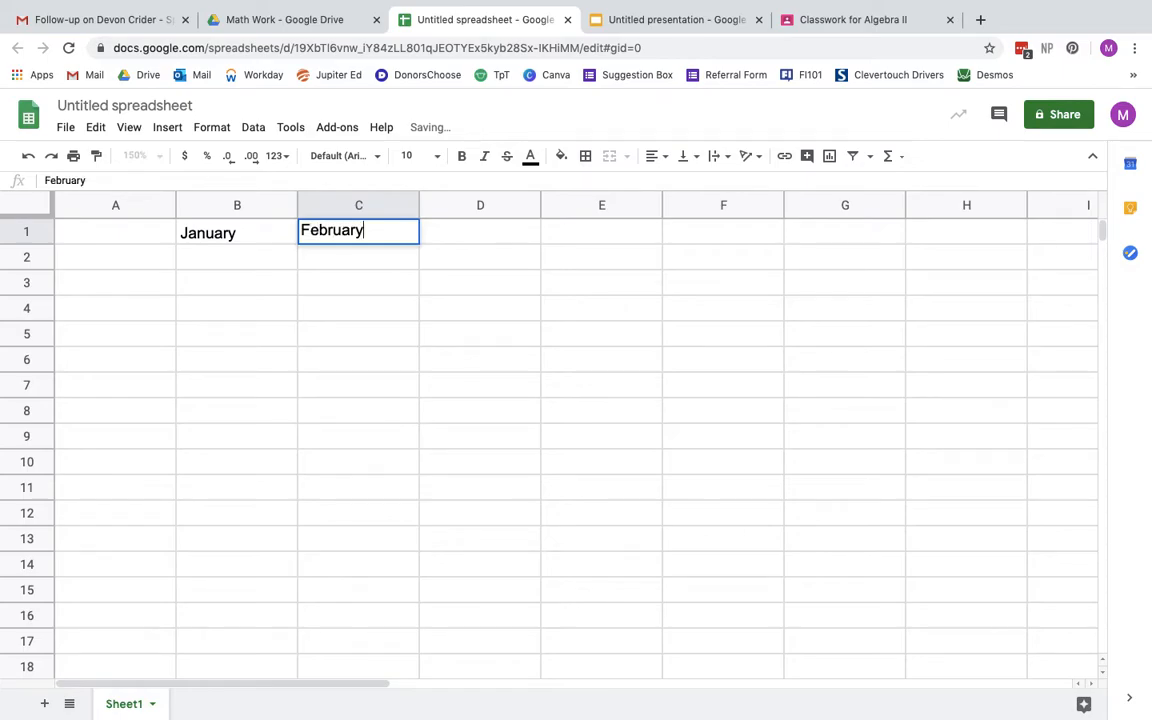
key(Tab)
text(March)
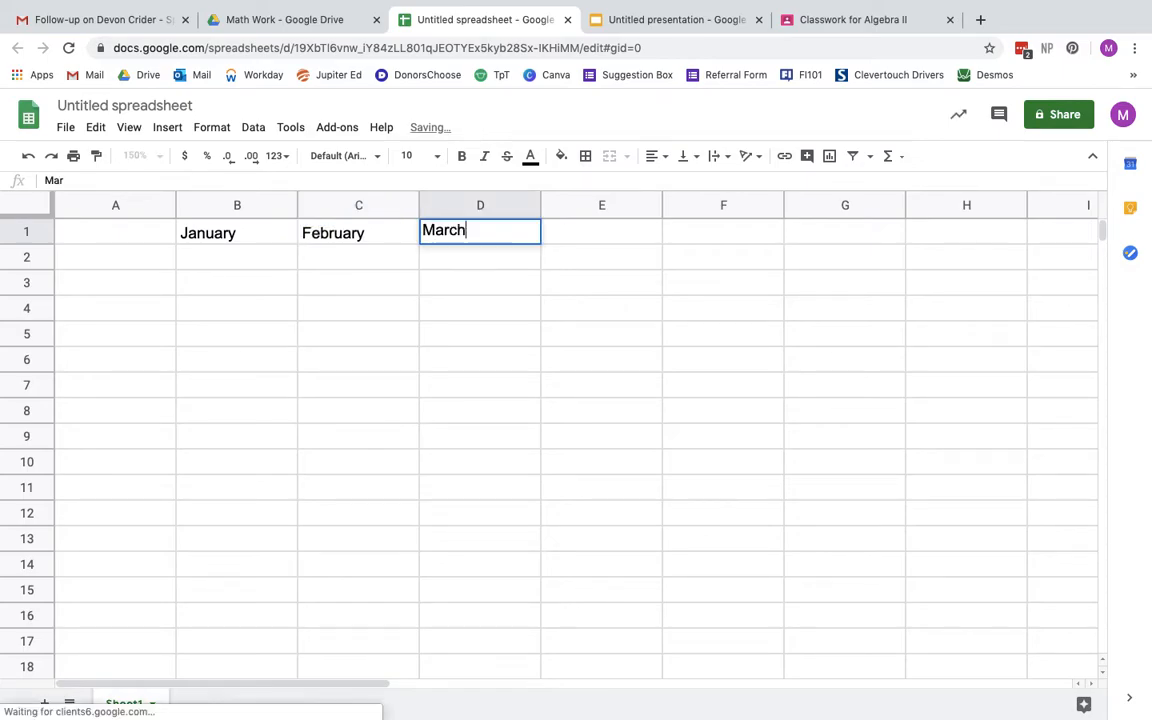
key(Tab)
text(April)
key(Tab)
text(May)
key(Tab)
text(June)
key(Tab)
Enter the headings July, August, September, October and November in H1 through L1, and begin the December heading in M1
text(July)
key(Tab)
text(August)
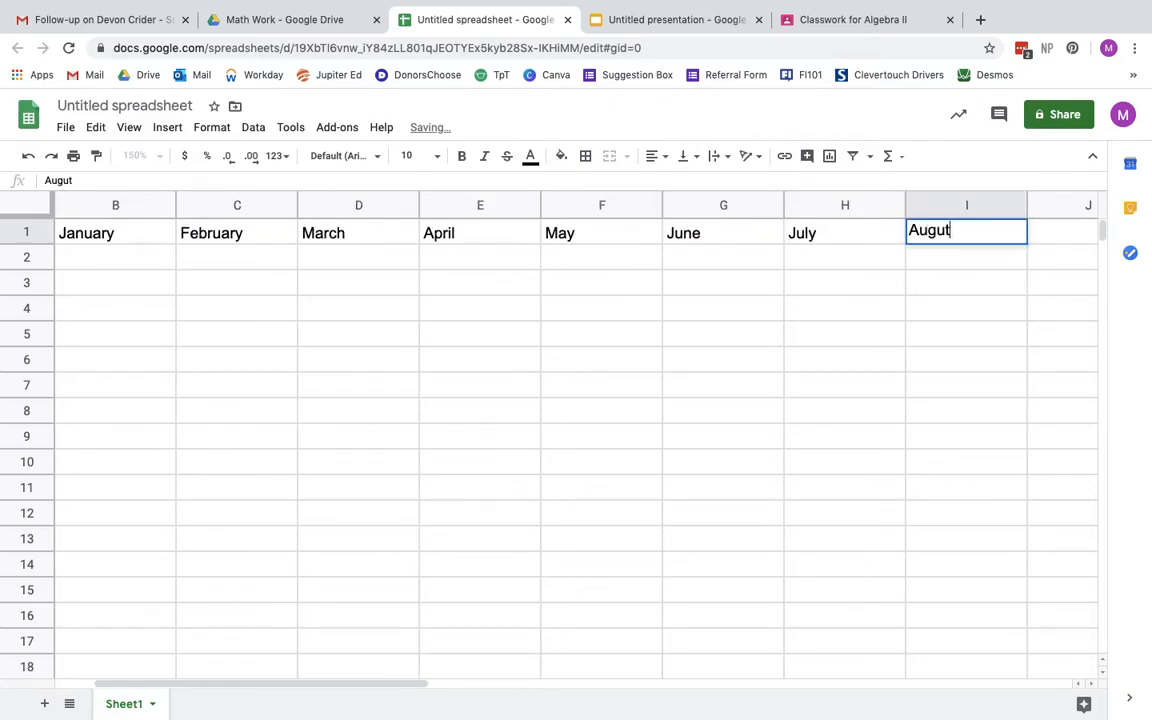
key(Tab)
text(September)
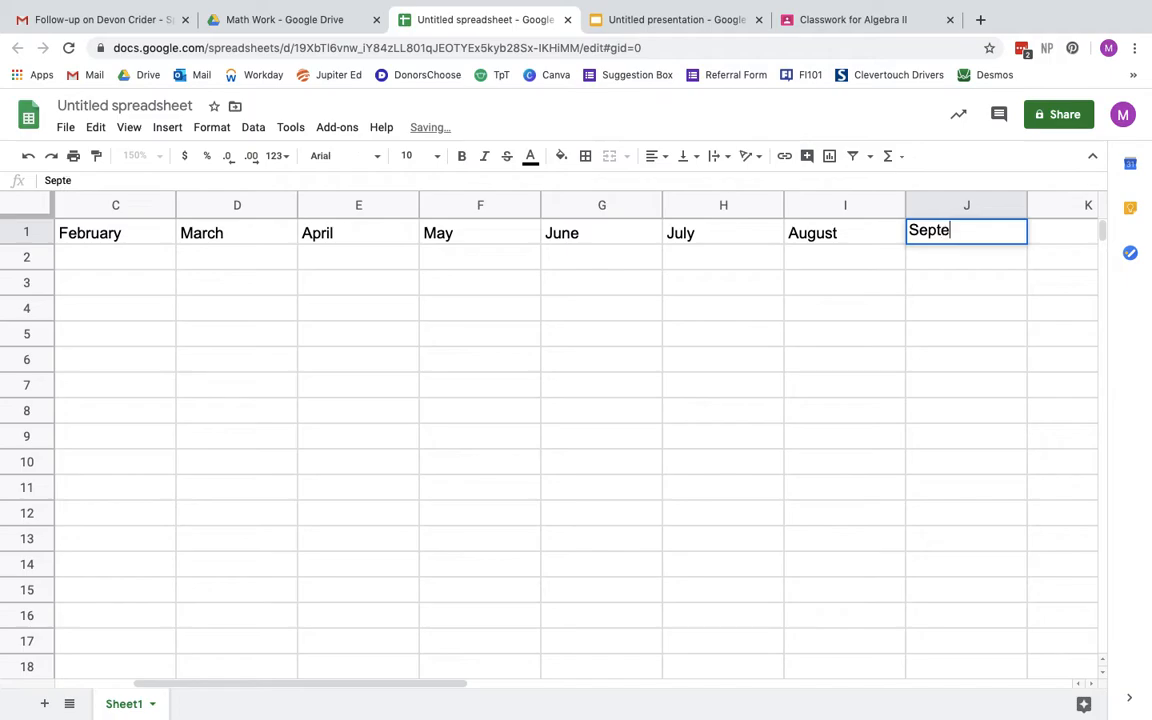
key(Tab)
text(October)
key(Tab)
text(Novemebr)
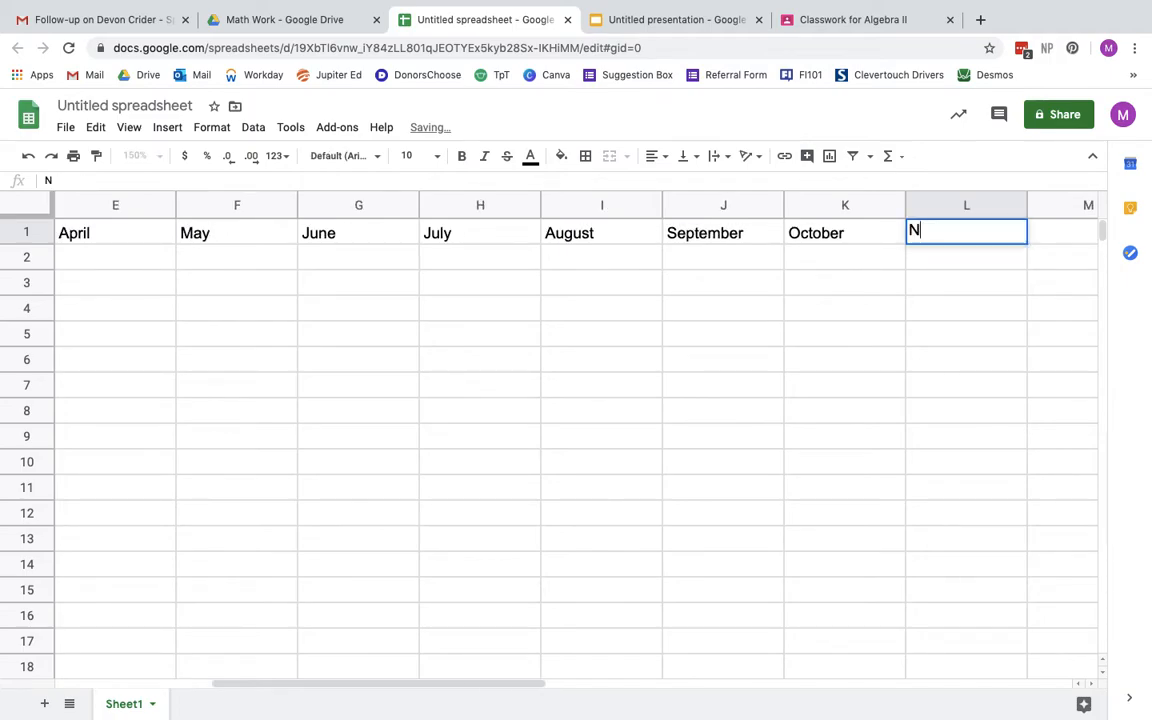
key(Tab)
text(Di)
key(BackSpace)
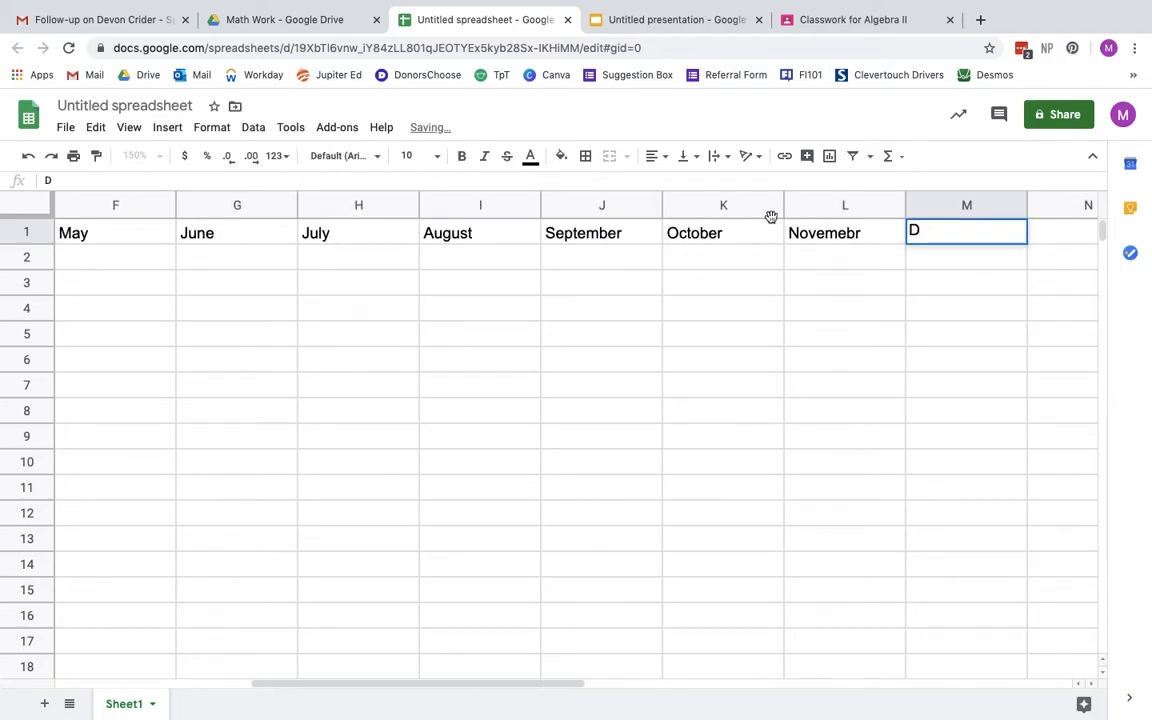
Correct the misspelled month heading in cell L1 to November
click(864, 234)
click(95, 180)
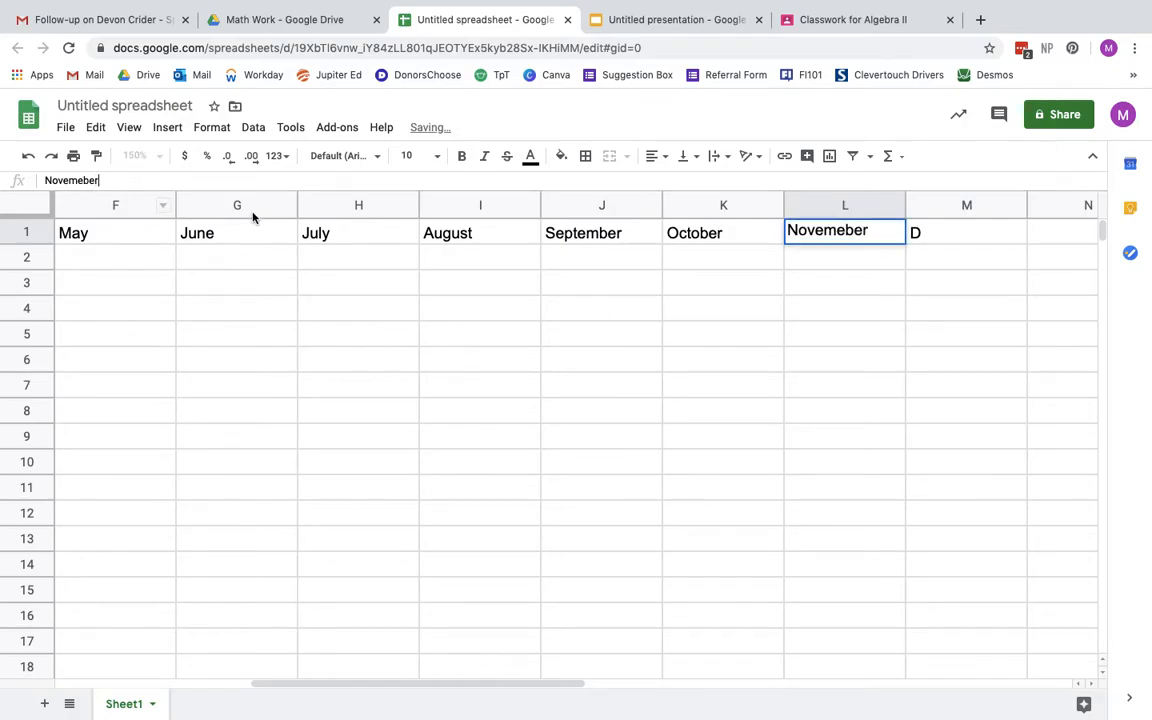
key(BackSpace)
key(BackSpace)
key(BackSpace)
text(ber)
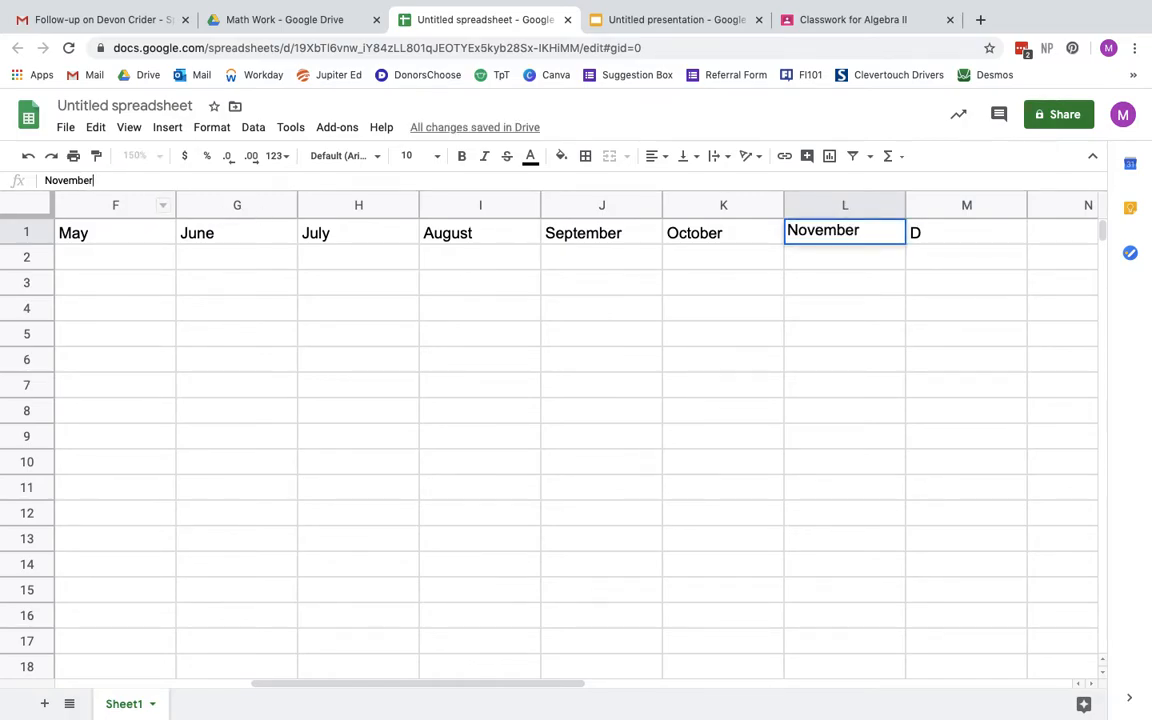
key(Return)
Complete the last month heading in cell M1 as December
key(Up)
key(Right)
text(December)
key(Return)
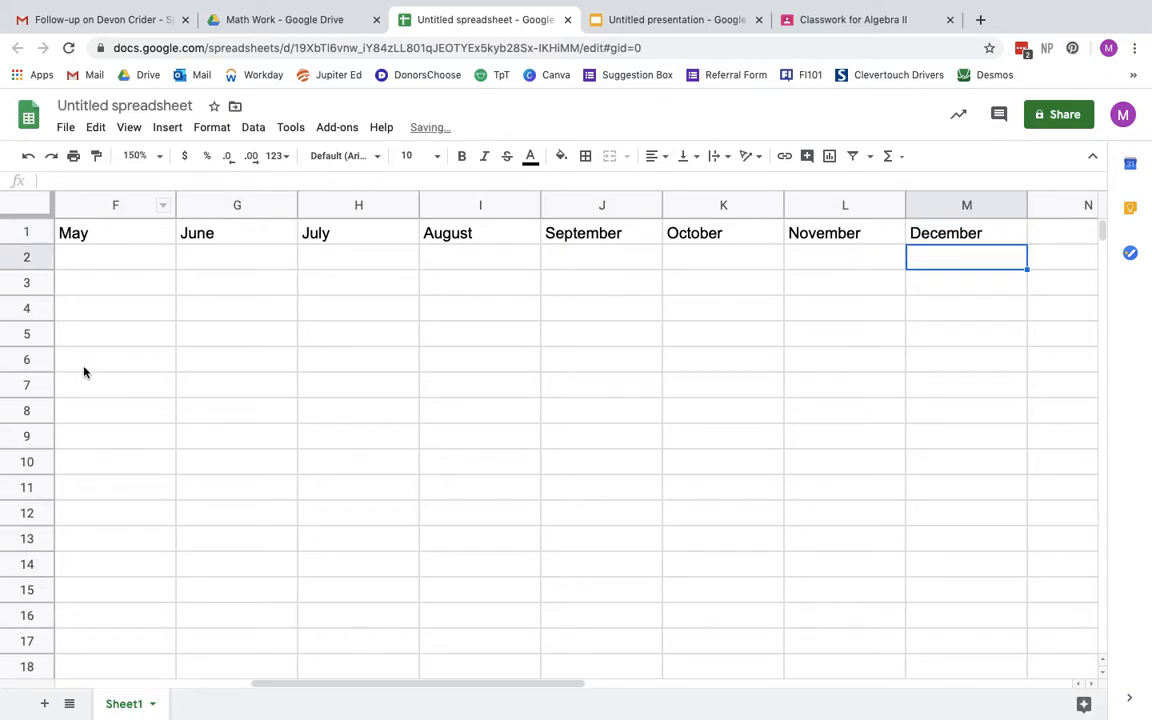
Enter the expense labels Mortgage, Car and Car Insurance down column A in cells A2 through A4
scroll(357, 357, left, 5)
scroll(458, 324, right, 9)
scroll(457, 323, left, 8)
scroll(457, 324, right, 2)
scroll(457, 324, left, 3)
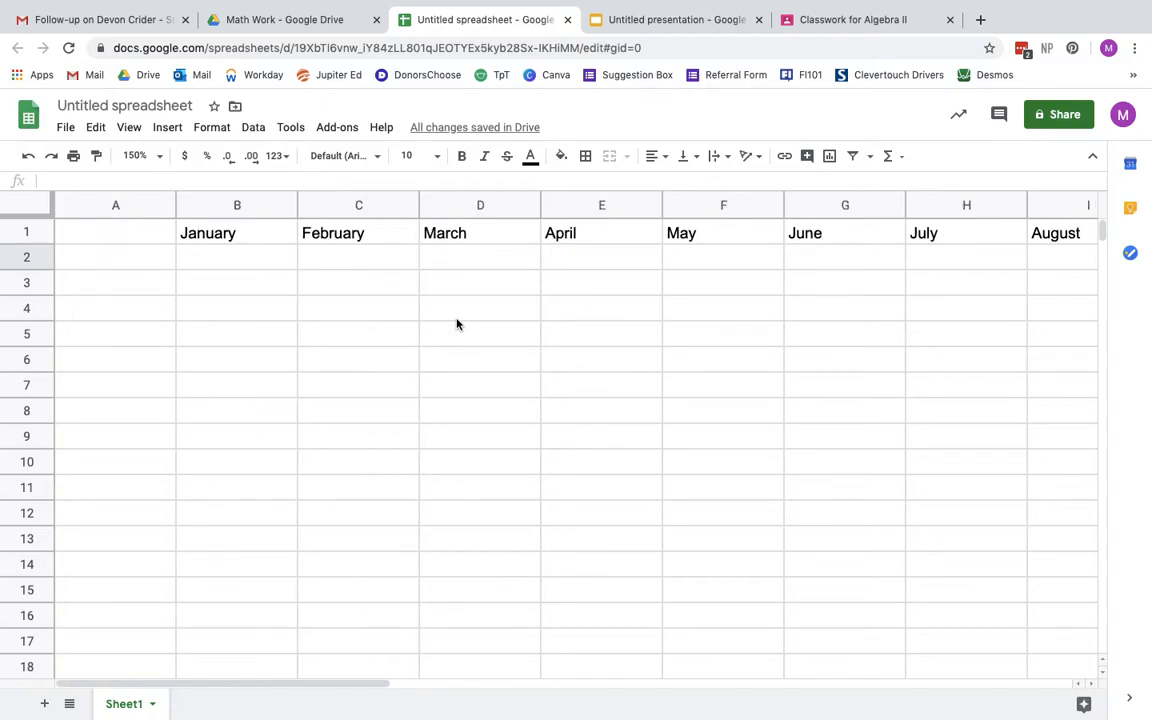
click(144, 260)
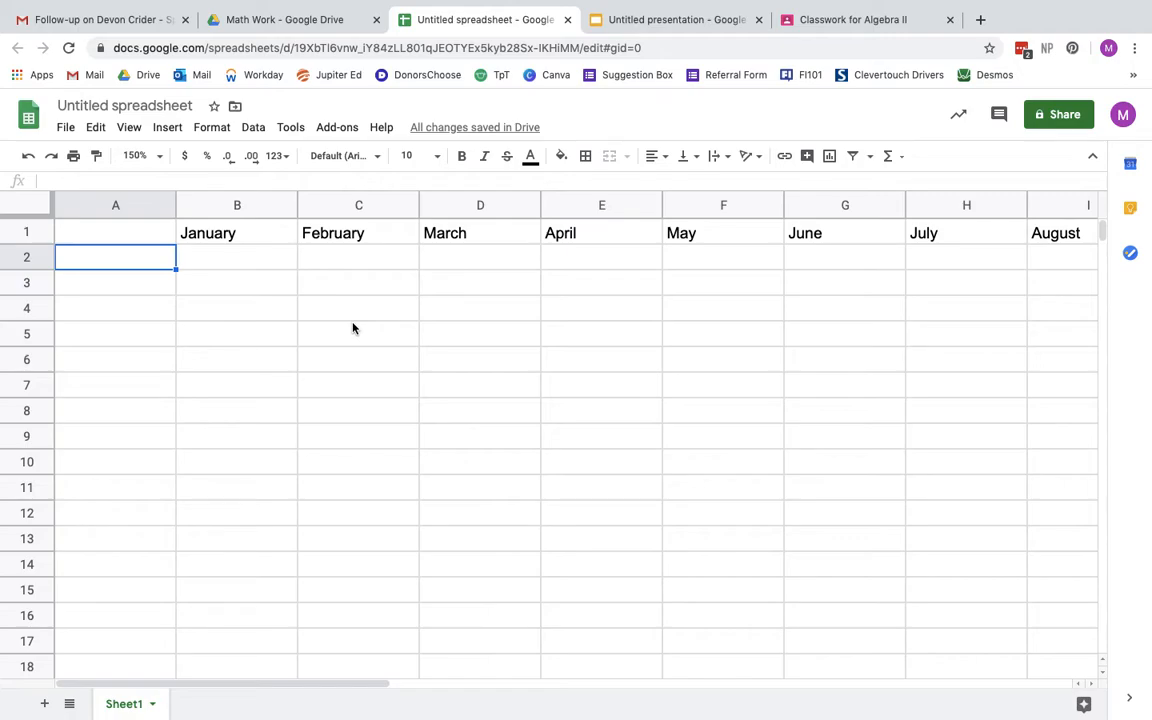
text(Mortgage)
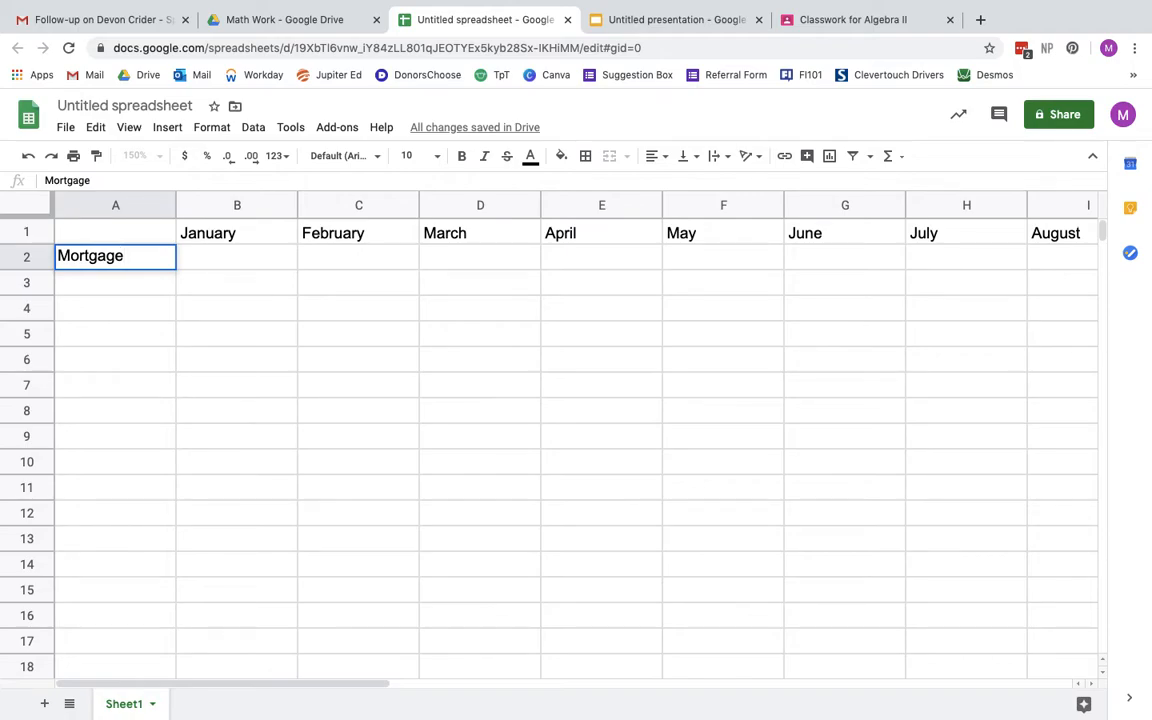
key(Return)
text(Car)
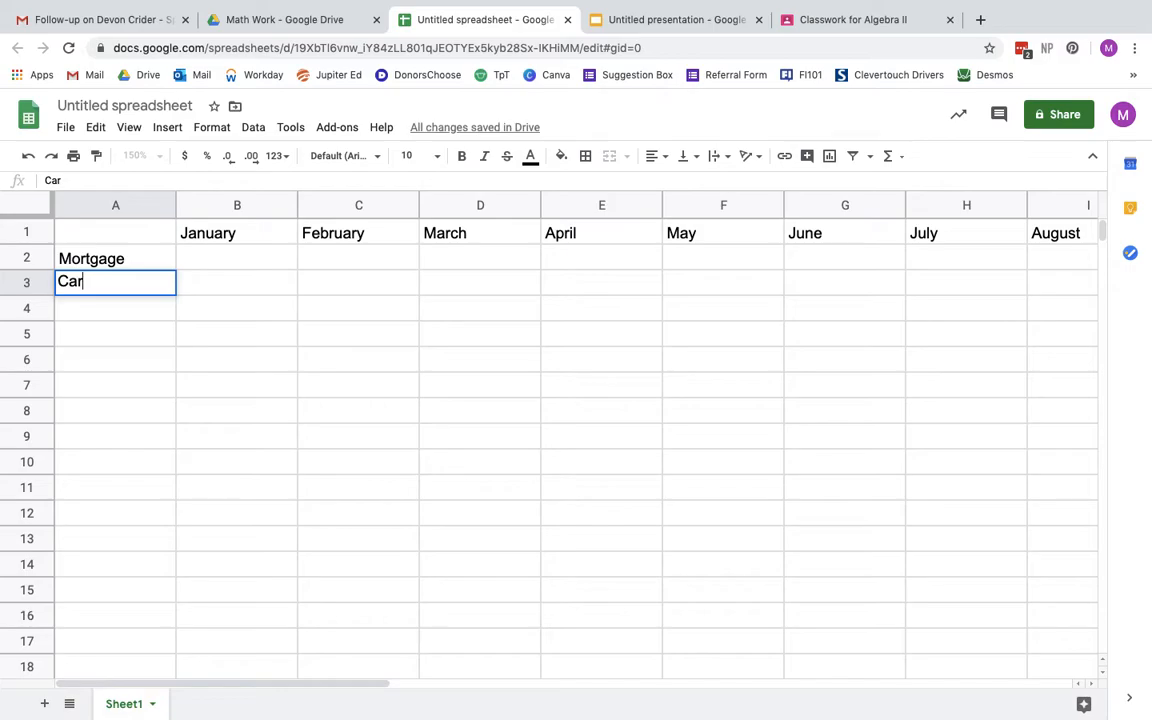
key(Return)
text(M)
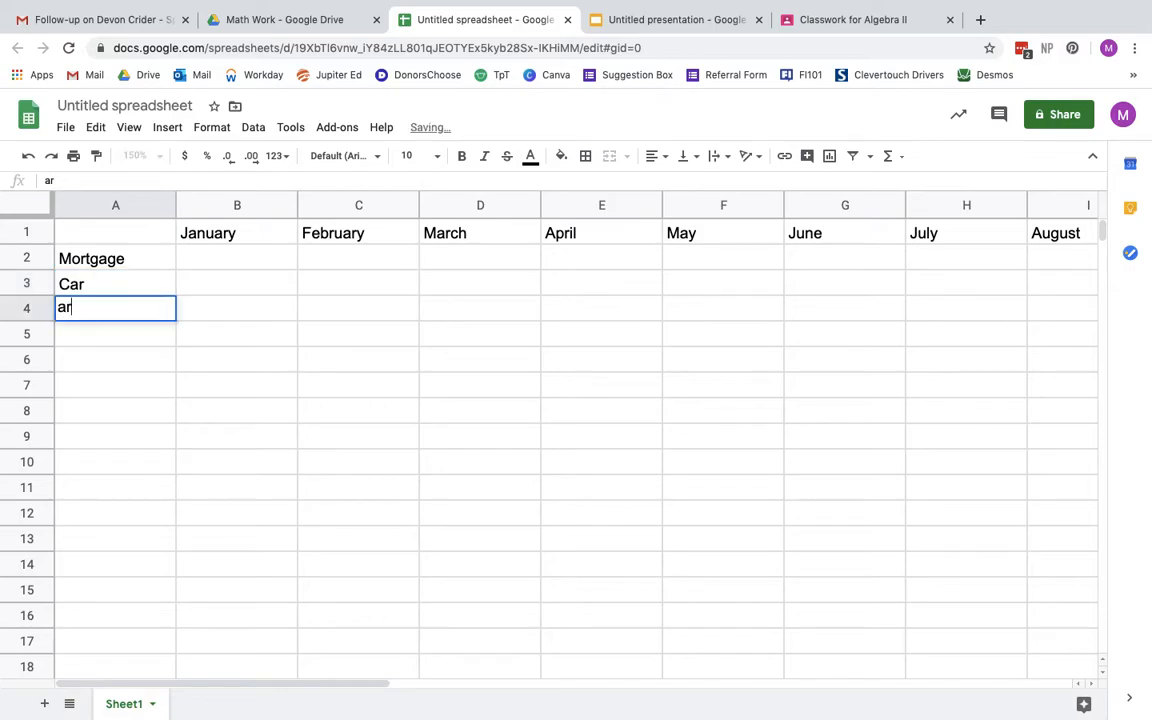
key(BackSpace)
text(Car Insurance)
key(Return)
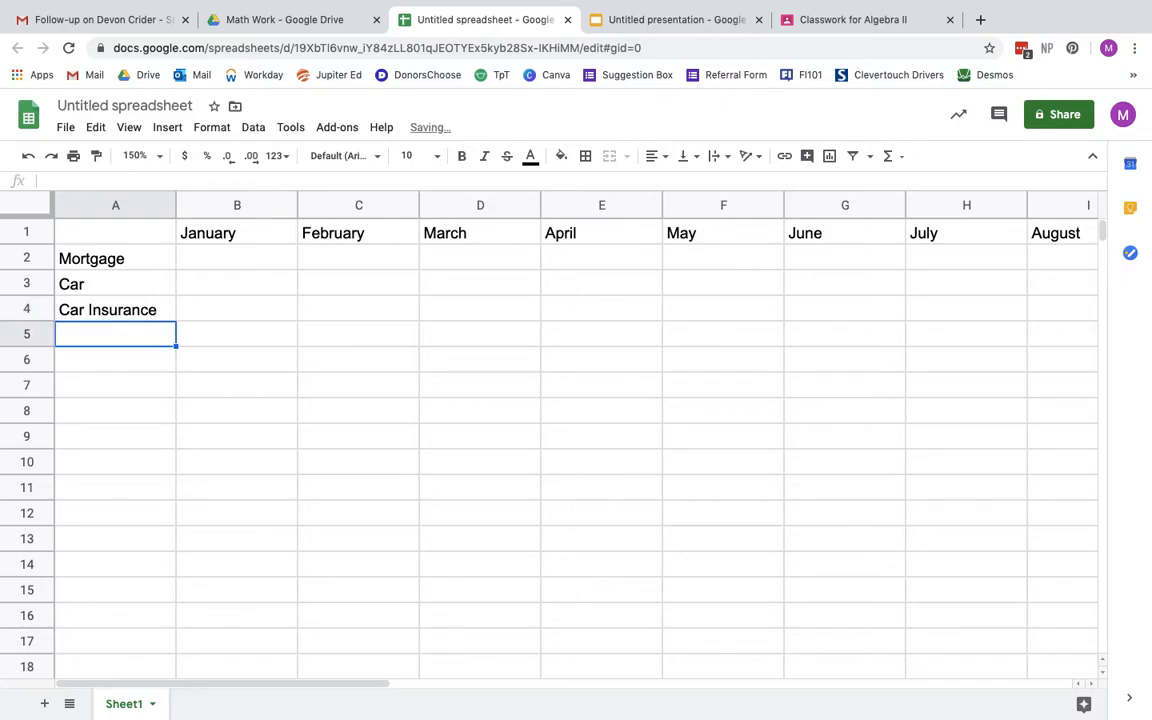
Add the expense labels Student Loan, Internet, Gas and Electricity in cells A5 through A8
text(Student Loan)
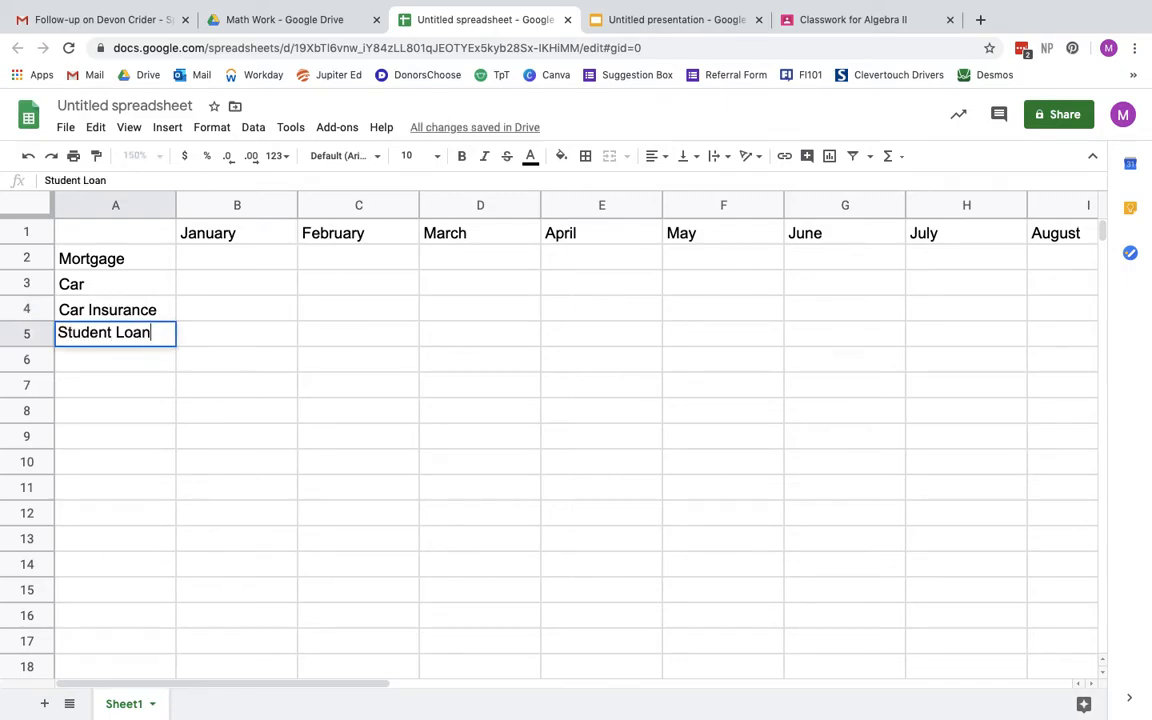
key(Return)
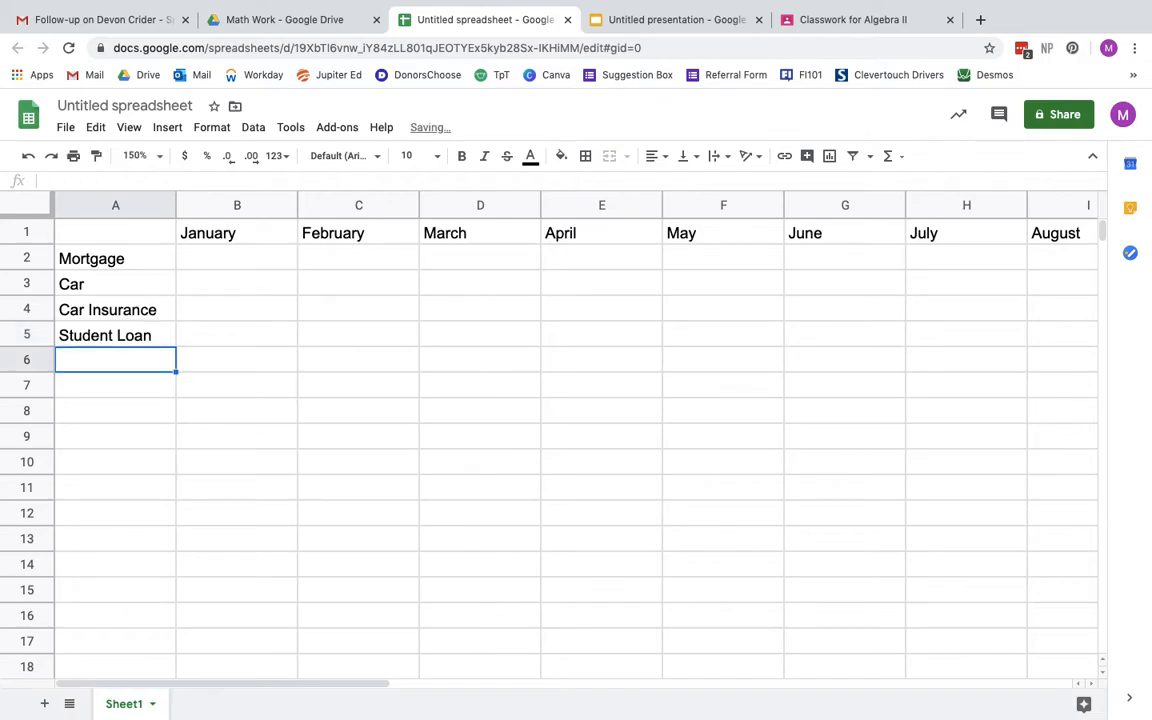
text(Internet)
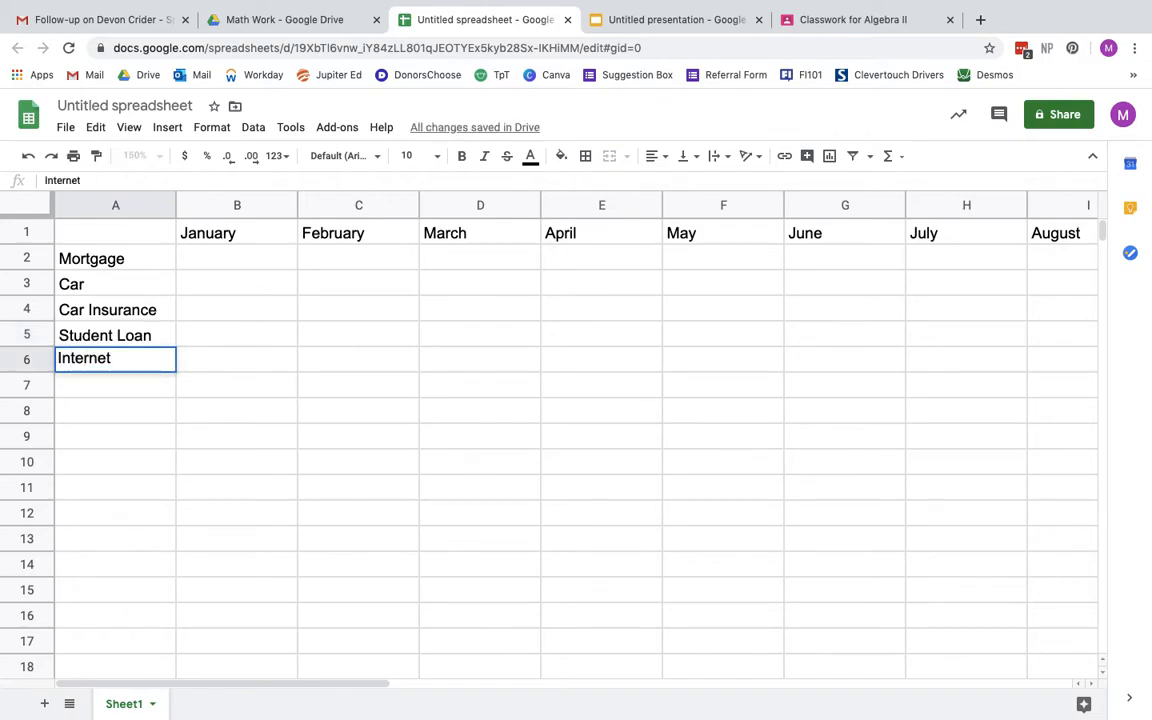
key(Return)
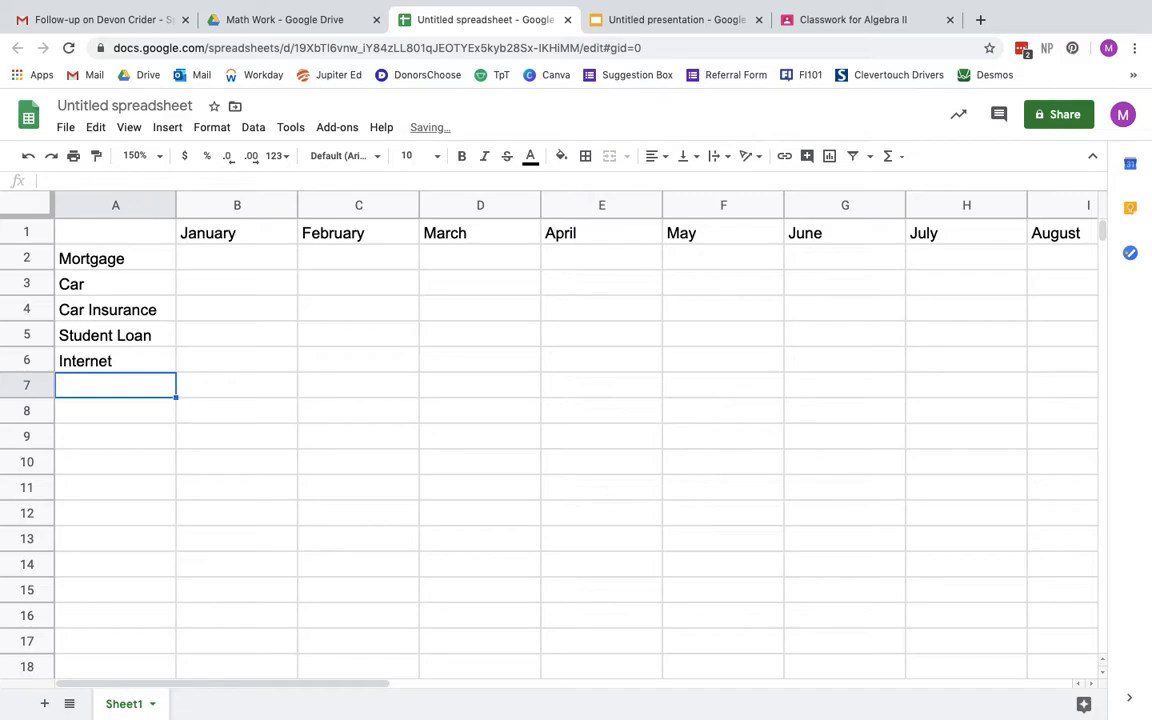
text(Gas)
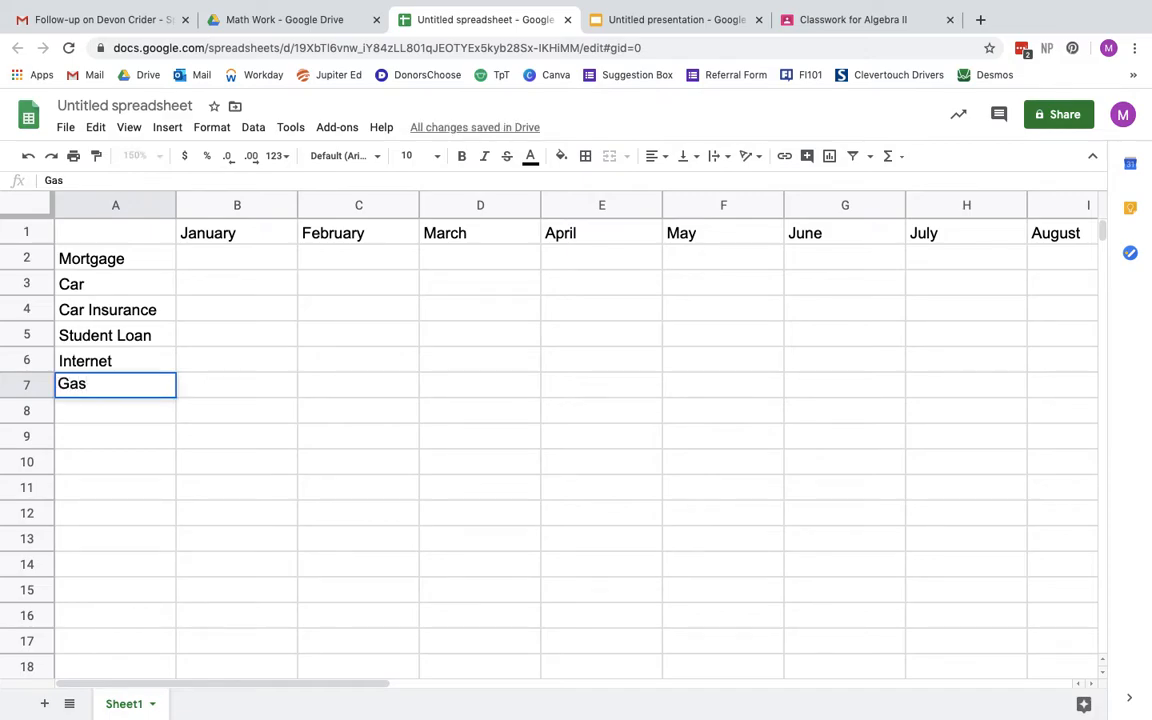
key(Return)
text(Ee)
key(BackSpace)
text(lectricity)
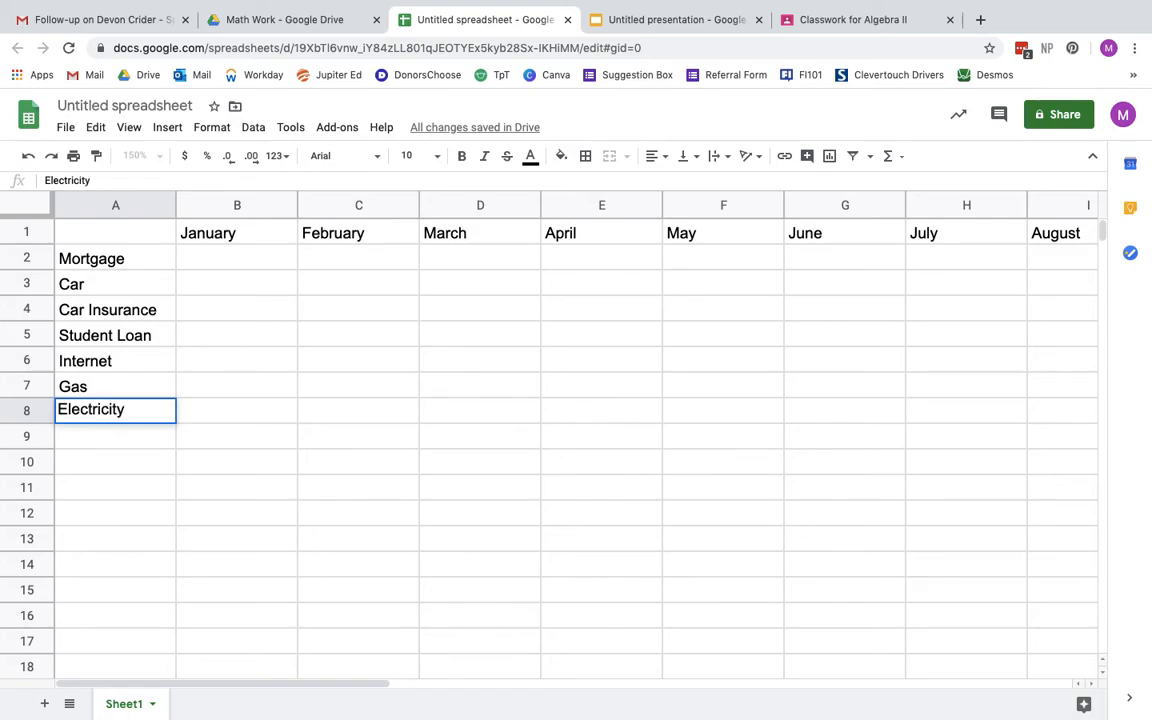
key(Return)
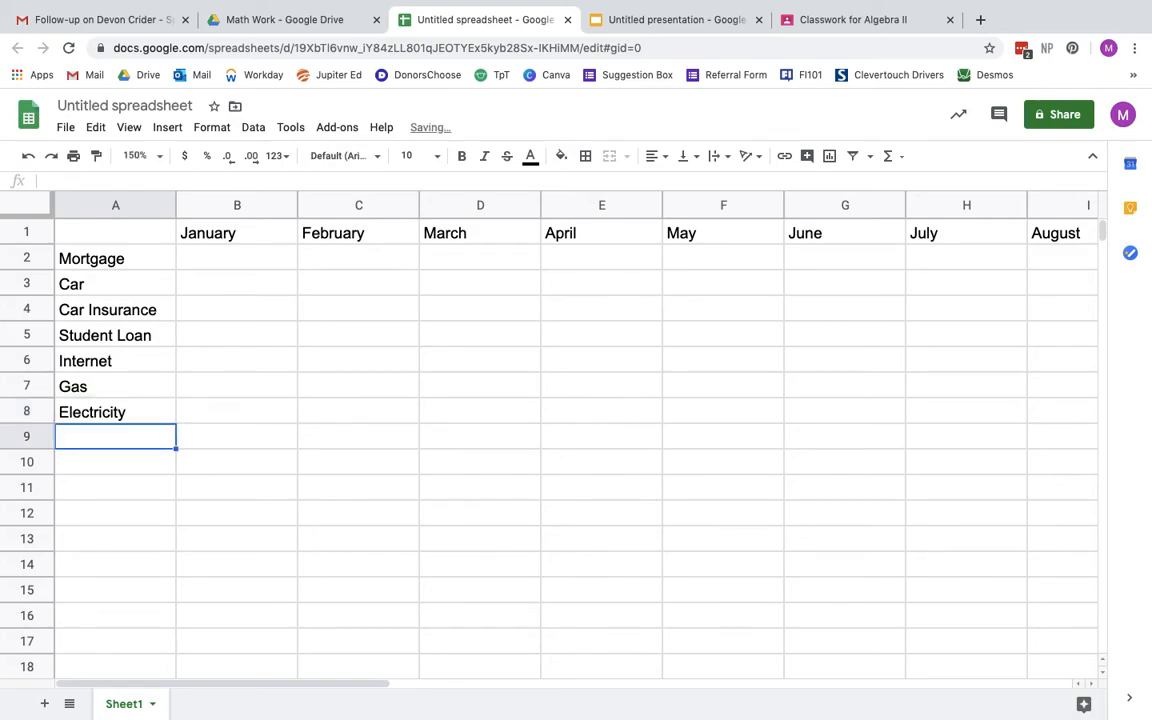
Add the expense labels Water, Sewer and Cell Phone in cells A9 through A11
text(Water)
key(Return)
text(Sewer)
key(Return)
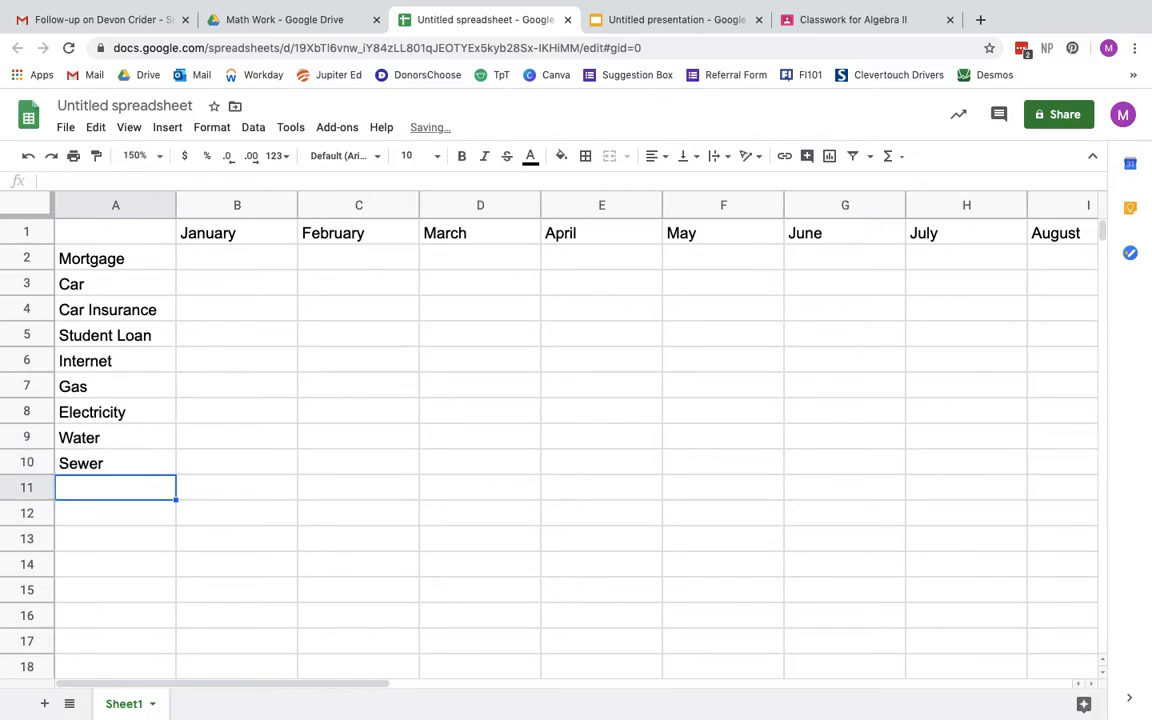
text(Cell Phone)
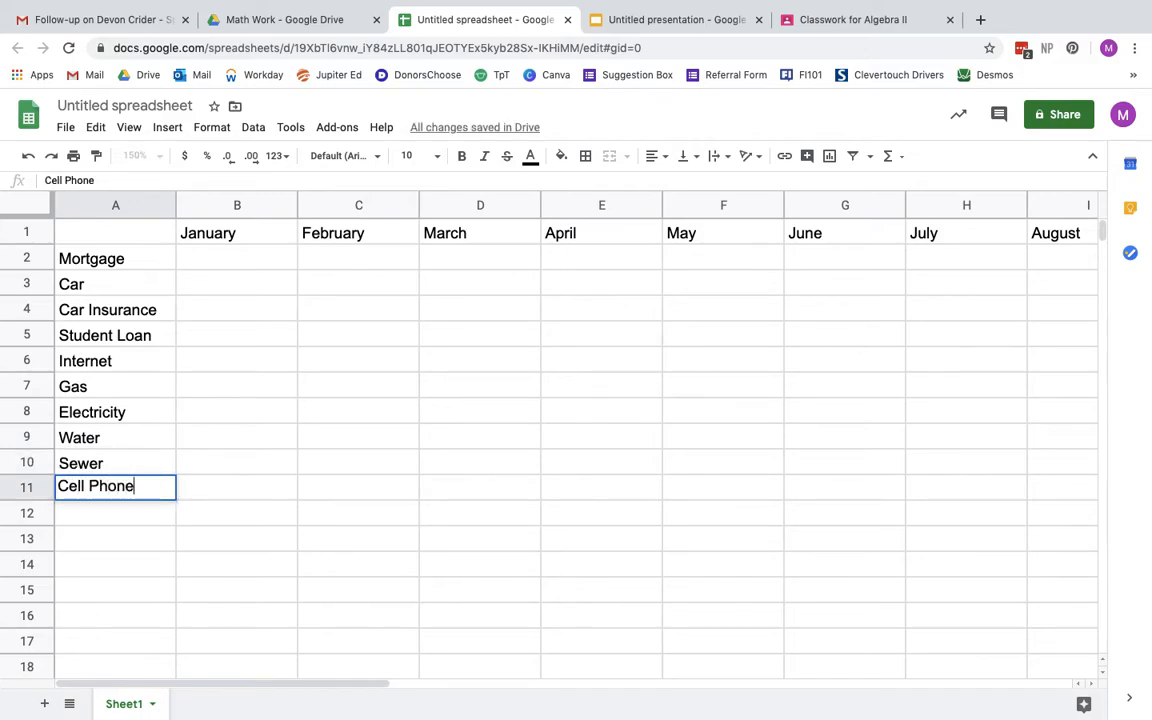
key(Return)
Enter Long Term Disability in A12, the family member's first name followed by 529 in A13, and Netflix in A14
text(Lo)
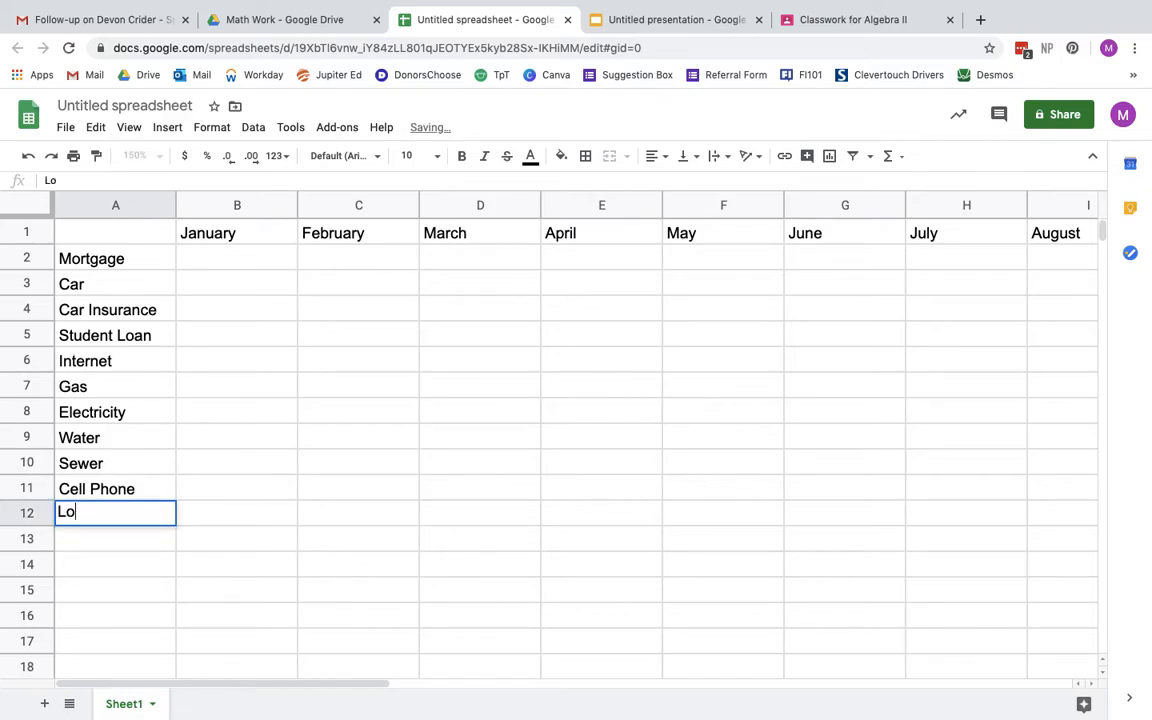
text(ng Term)
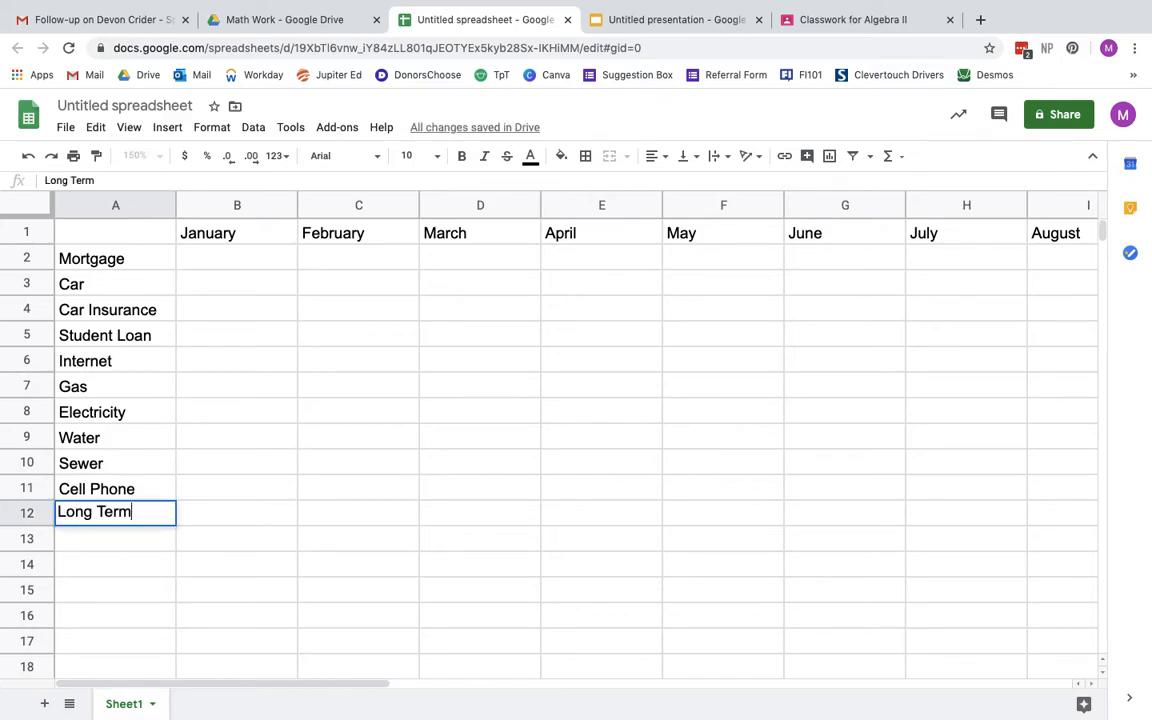
text( Disability)
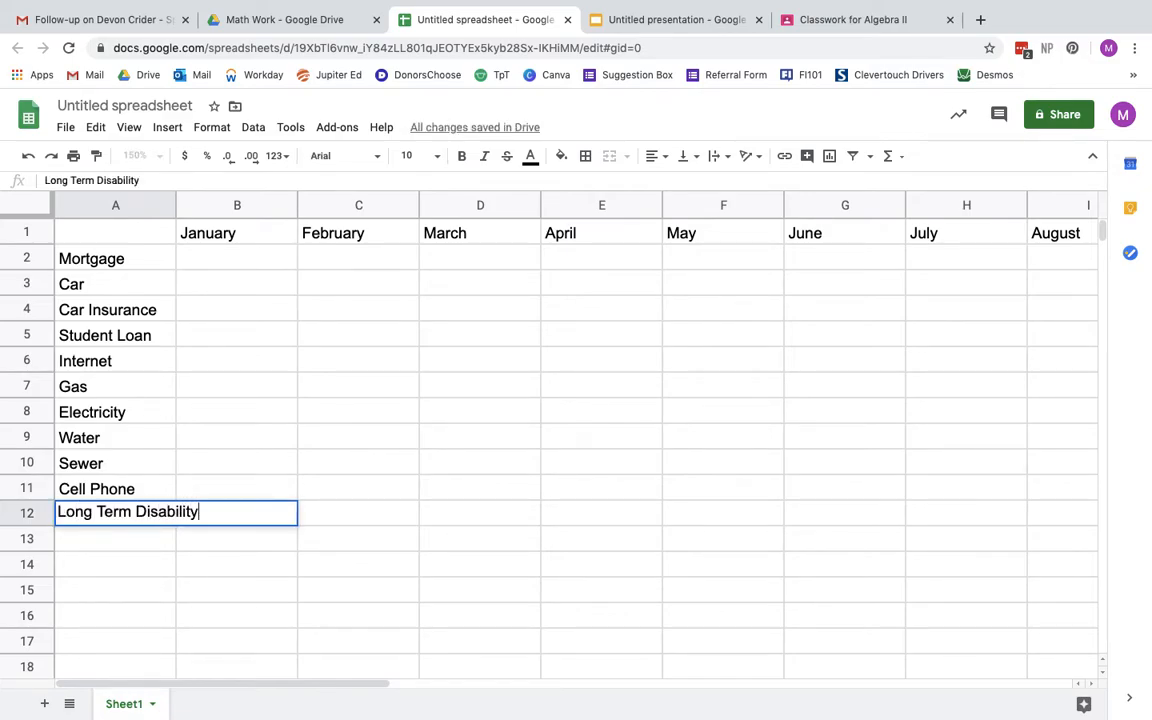
key(Return)
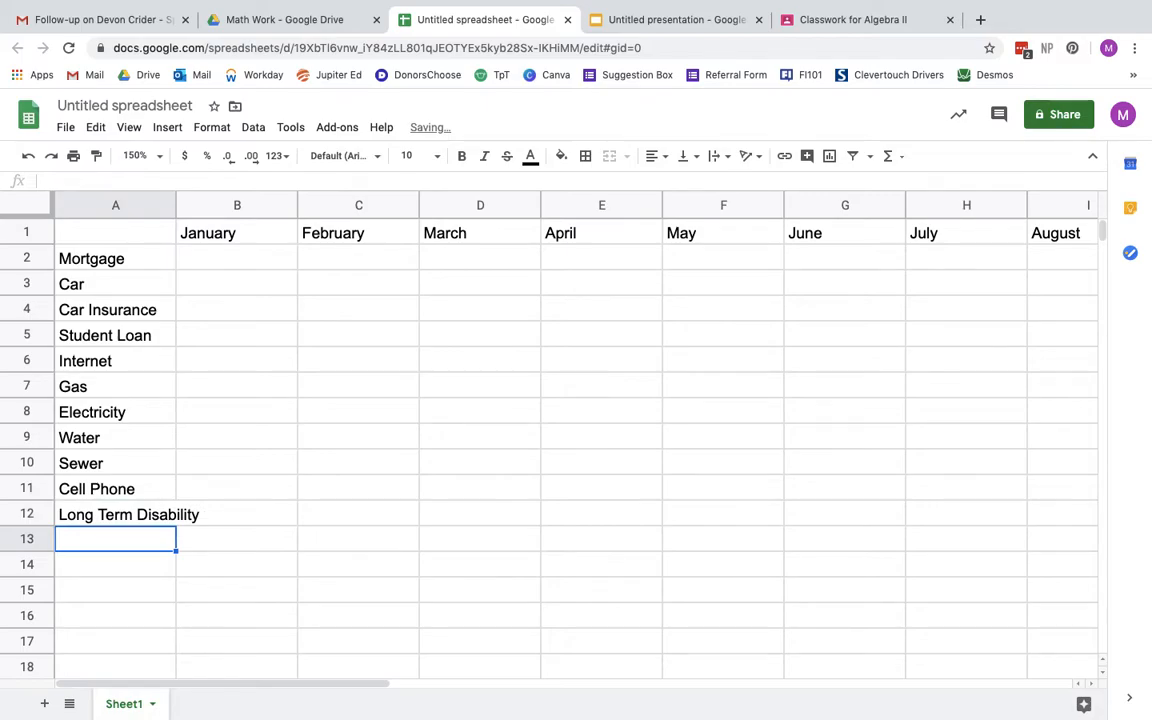
text(Vinny )
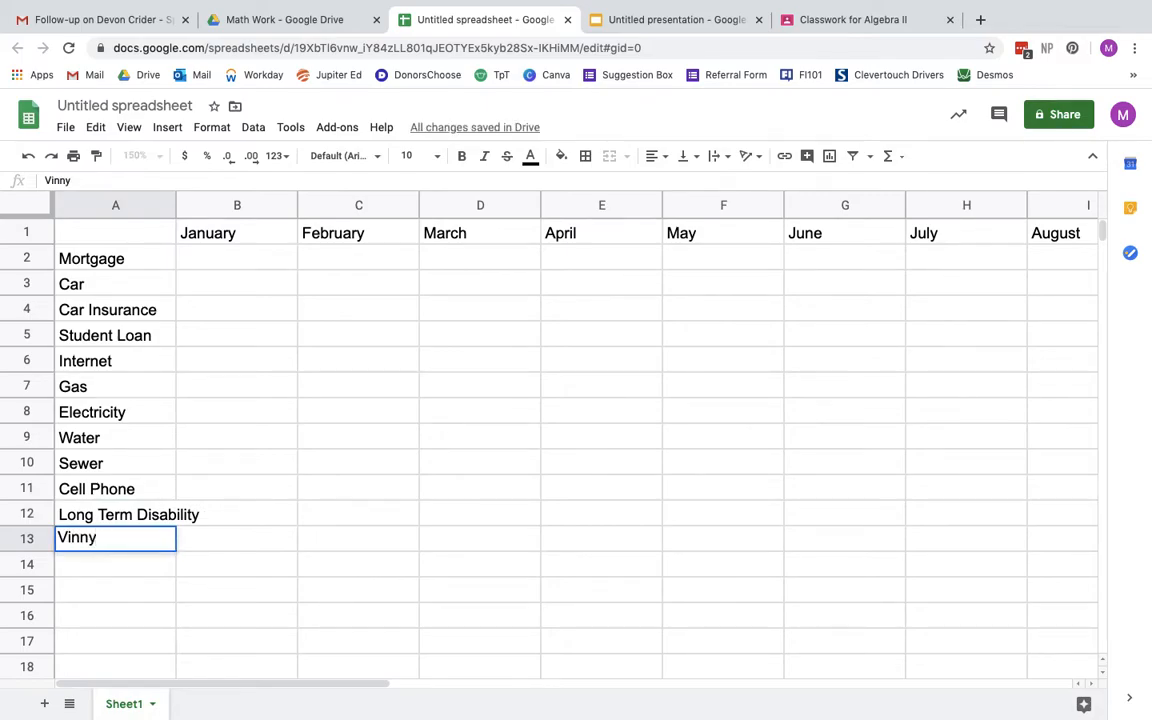
text(529)
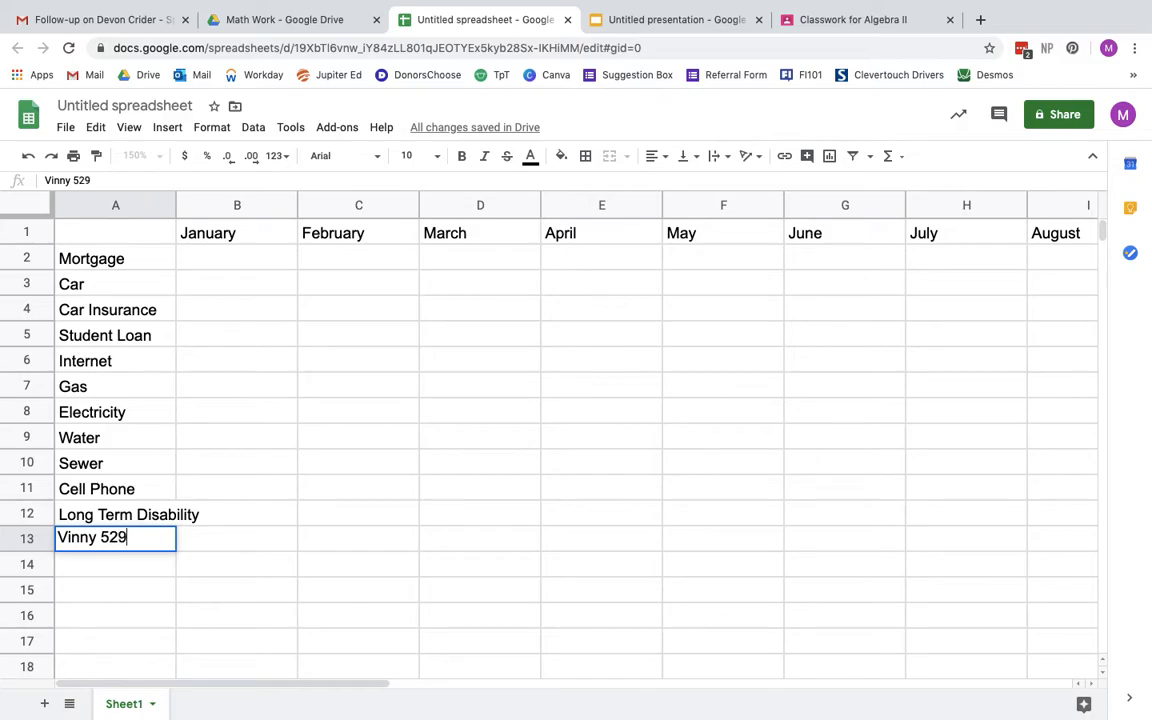
key(Return)
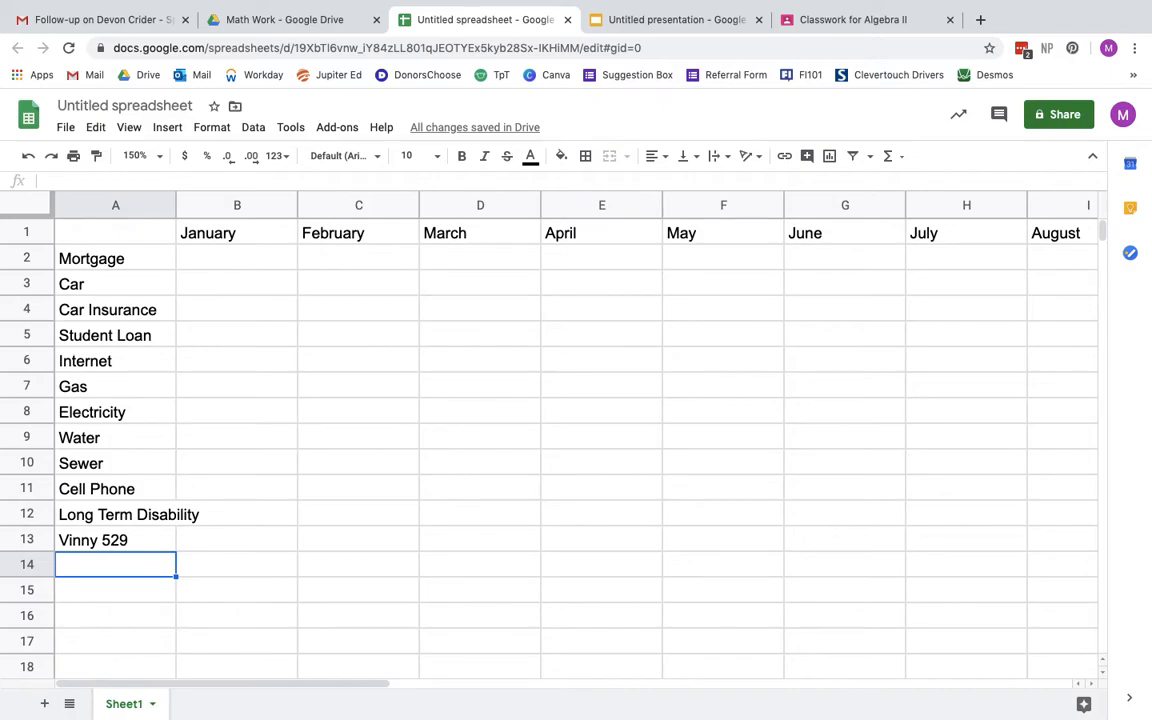
text(Netflix)
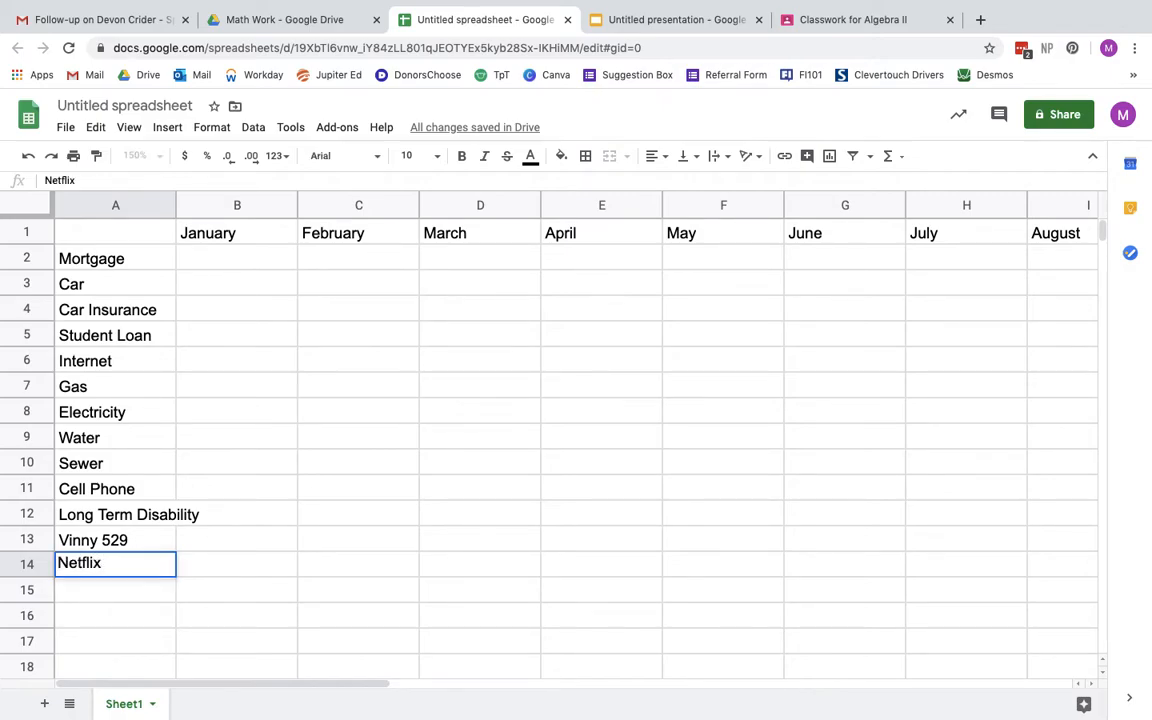
key(Return)
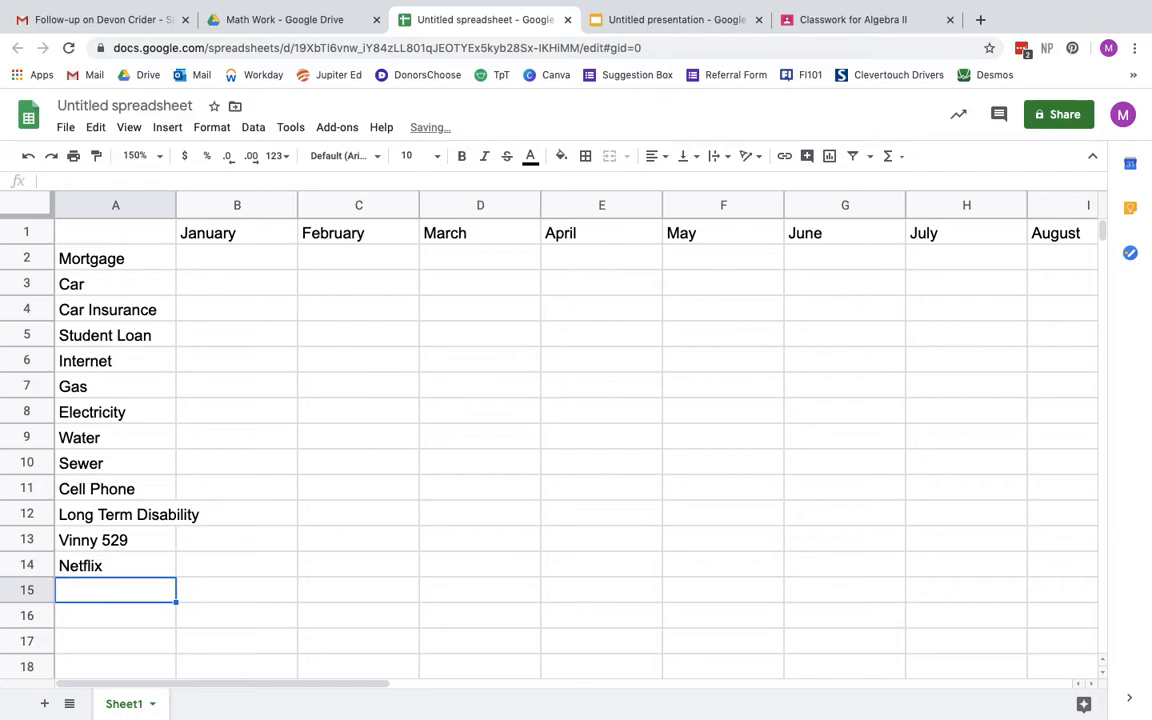
Enter the expense label Save for Car in cell A15
text(Save Mo)
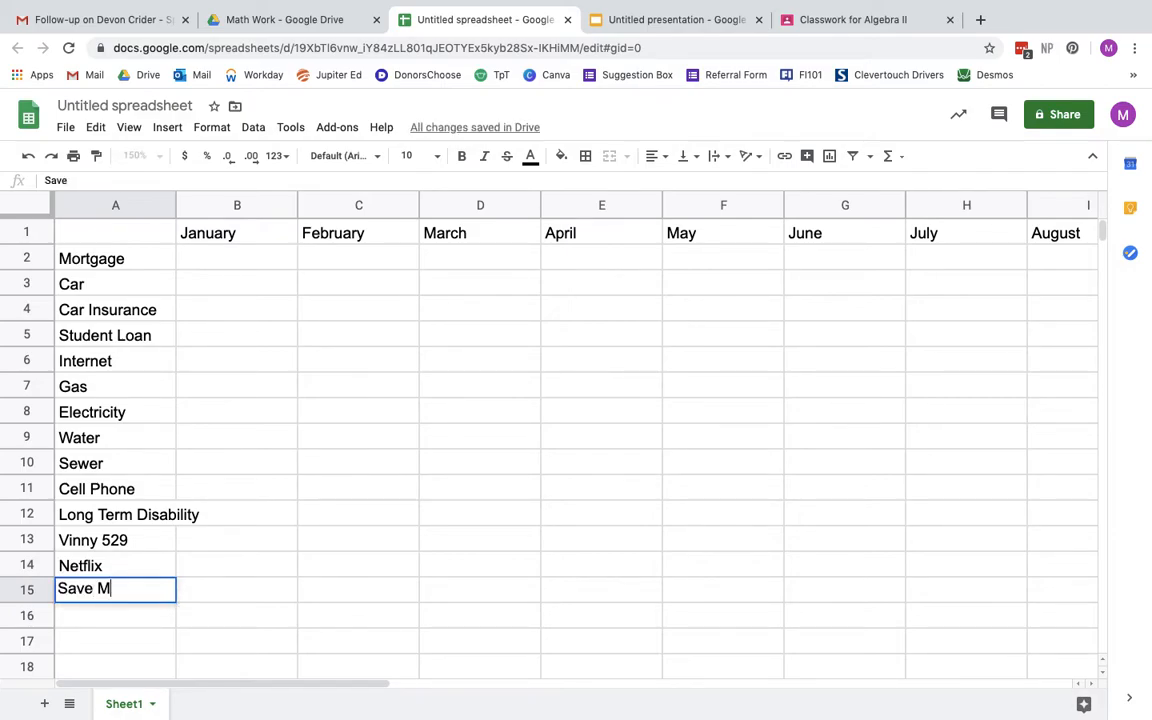
key(BackSpace)
key(BackSpace)
text(for car)
key(BackSpace)
key(BackSpace)
text(Car)
key(BackSpace)
key(BackSpace)
key(BackSpace)
key(BackSpace)
text(Car)
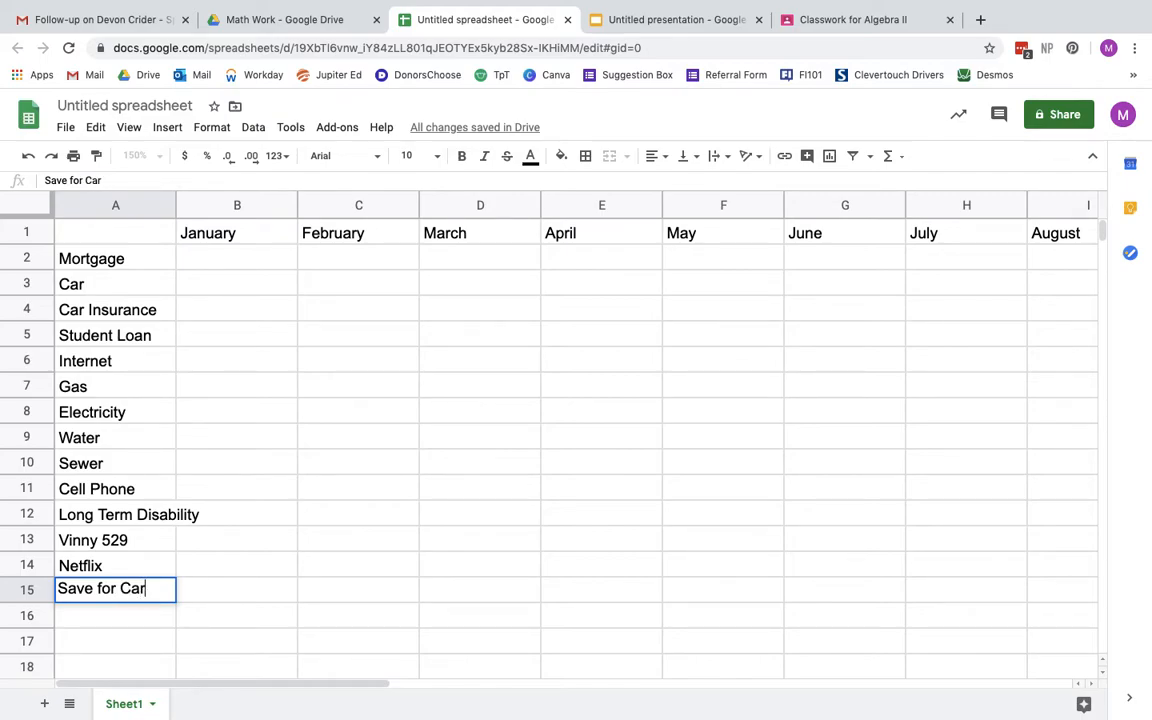
key(Return)
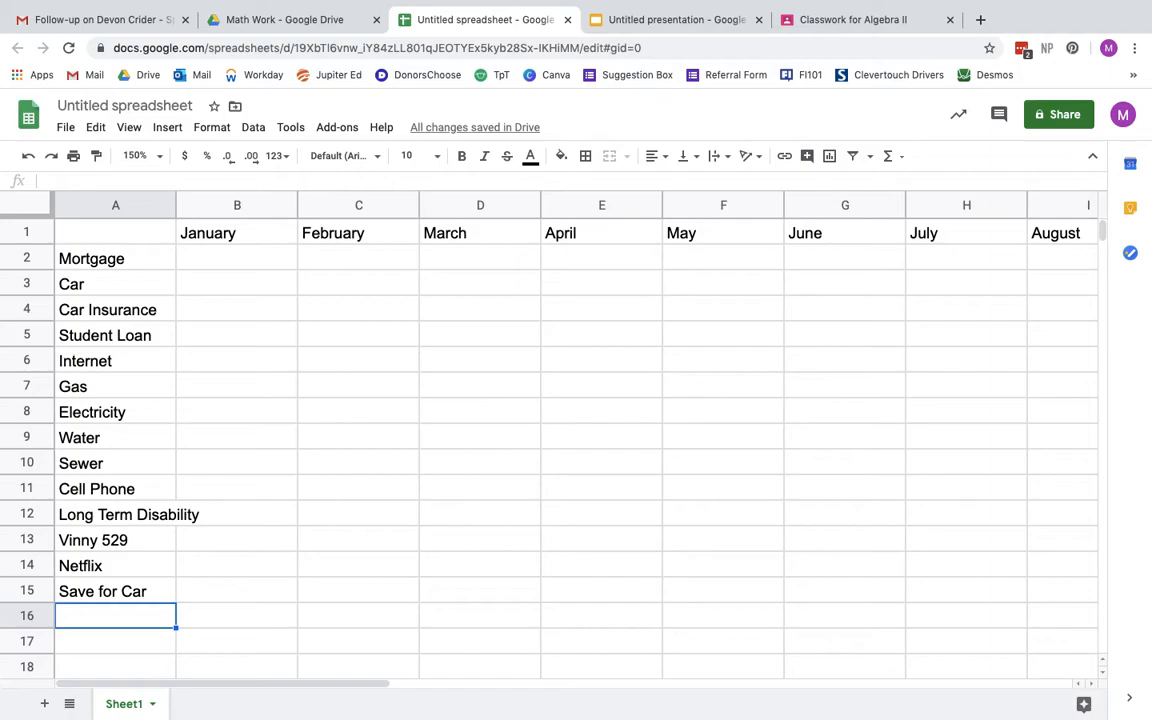
Enter the expense label Heights Bills in cell A16
text(e)
key(BackSpace)
text(Hegih)
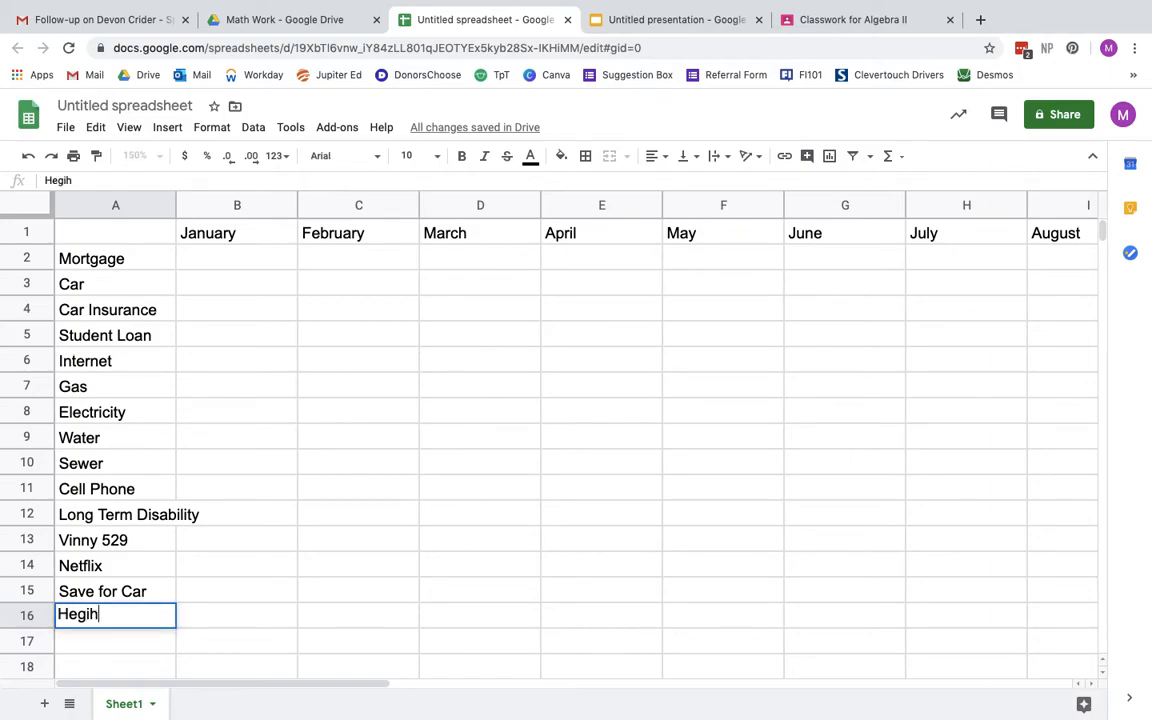
key(BackSpace)
key(BackSpace)
key(BackSpace)
text(ights Bills)
key(Return)
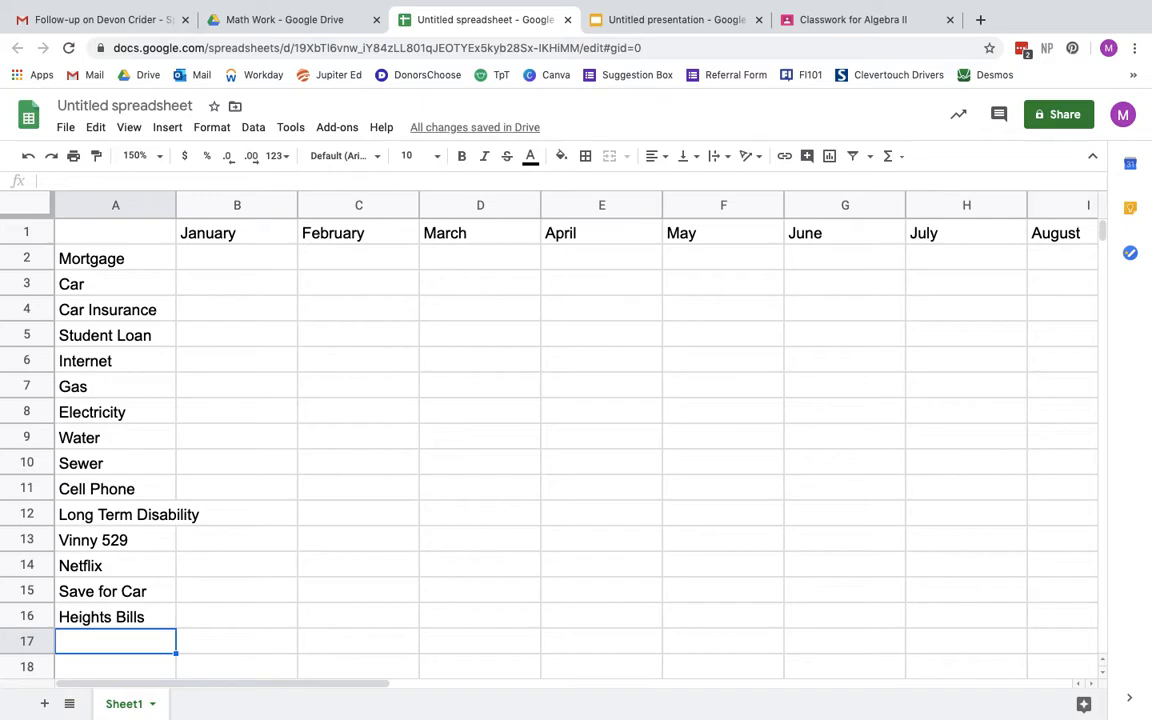
Add the expense labels Doggo, Grocery and Car Gas in cells A17 through A19
text(Dogoo)
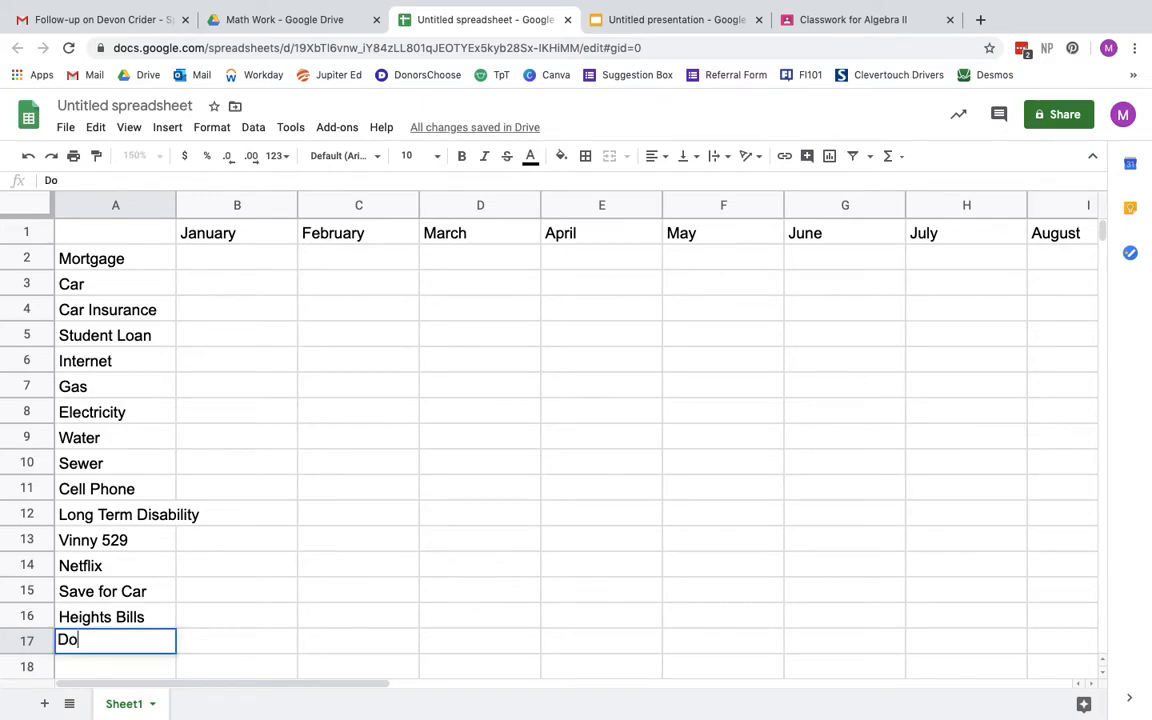
key(BackSpace)
key(BackSpace)
text(go)
key(Return)
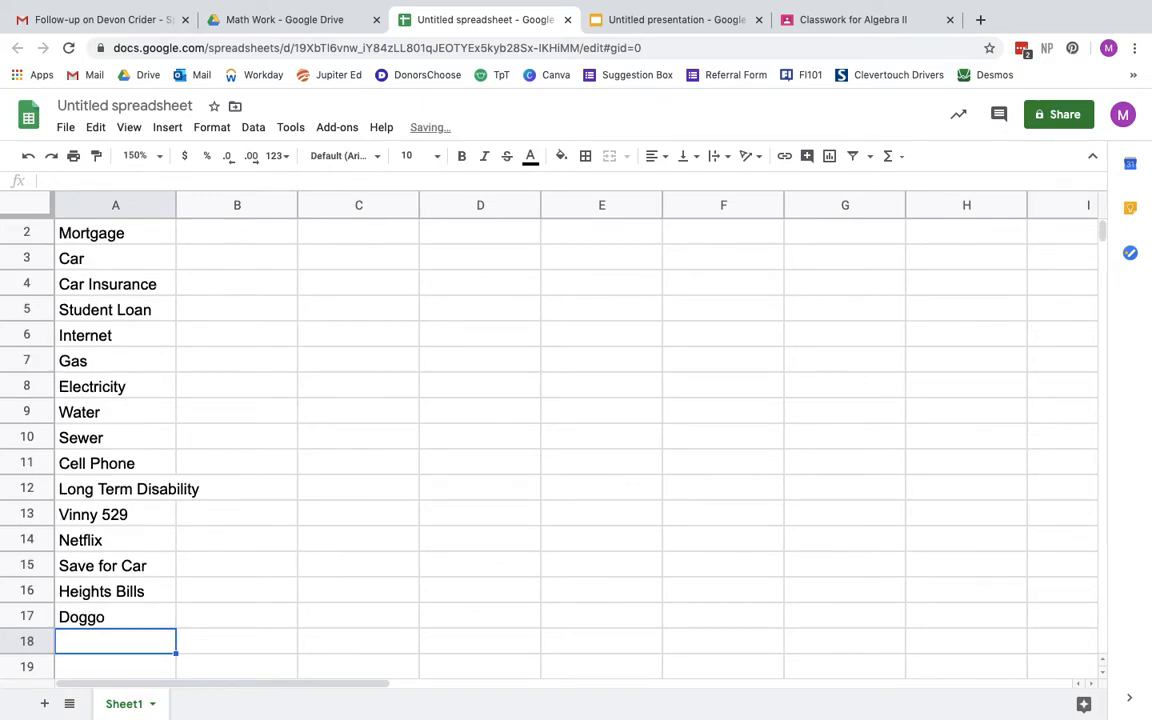
text(Grocery)
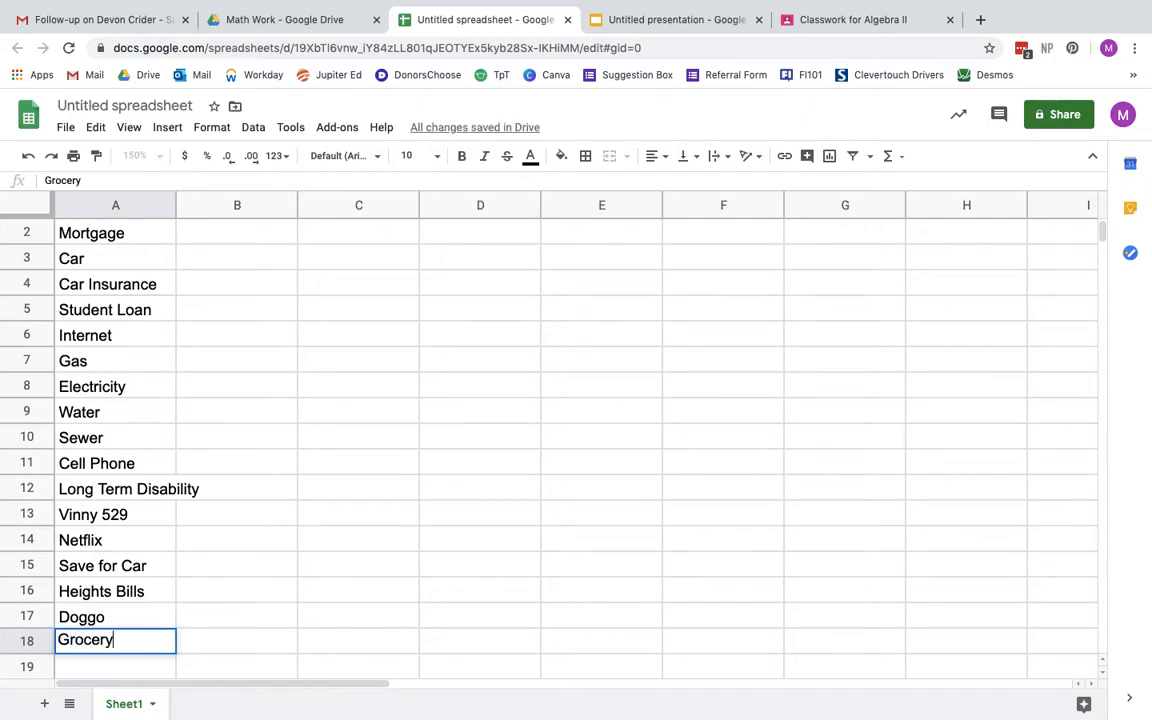
key(Return)
text(Car Gas)
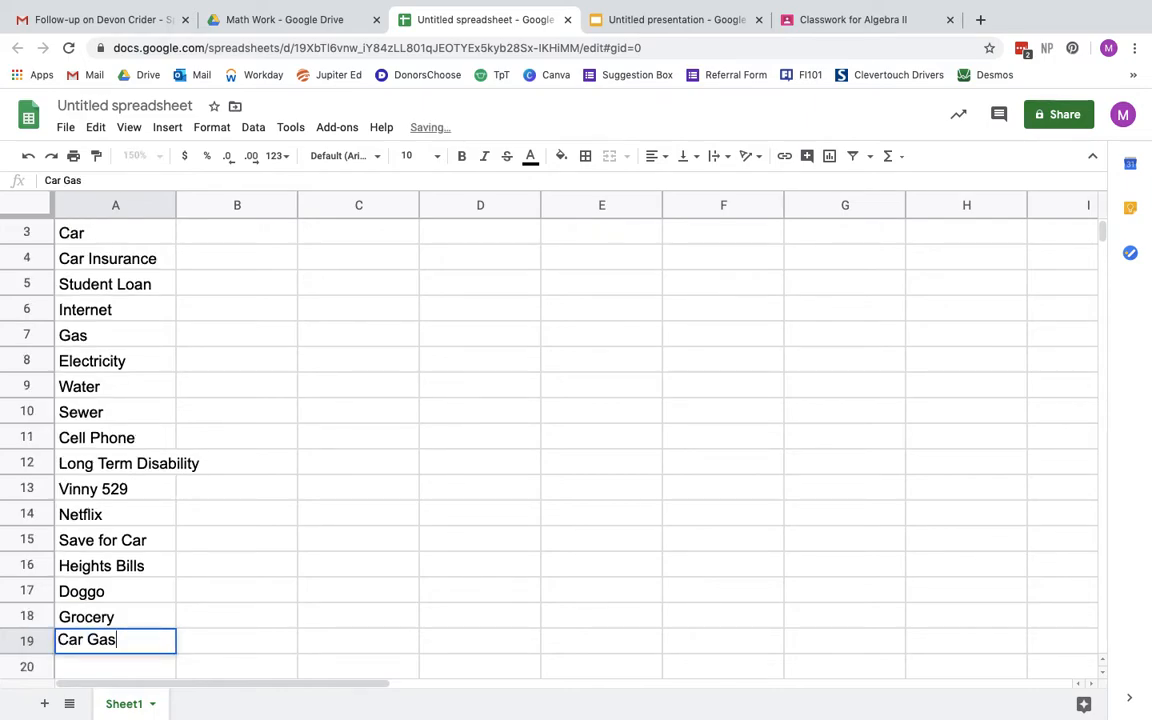
key(Return)
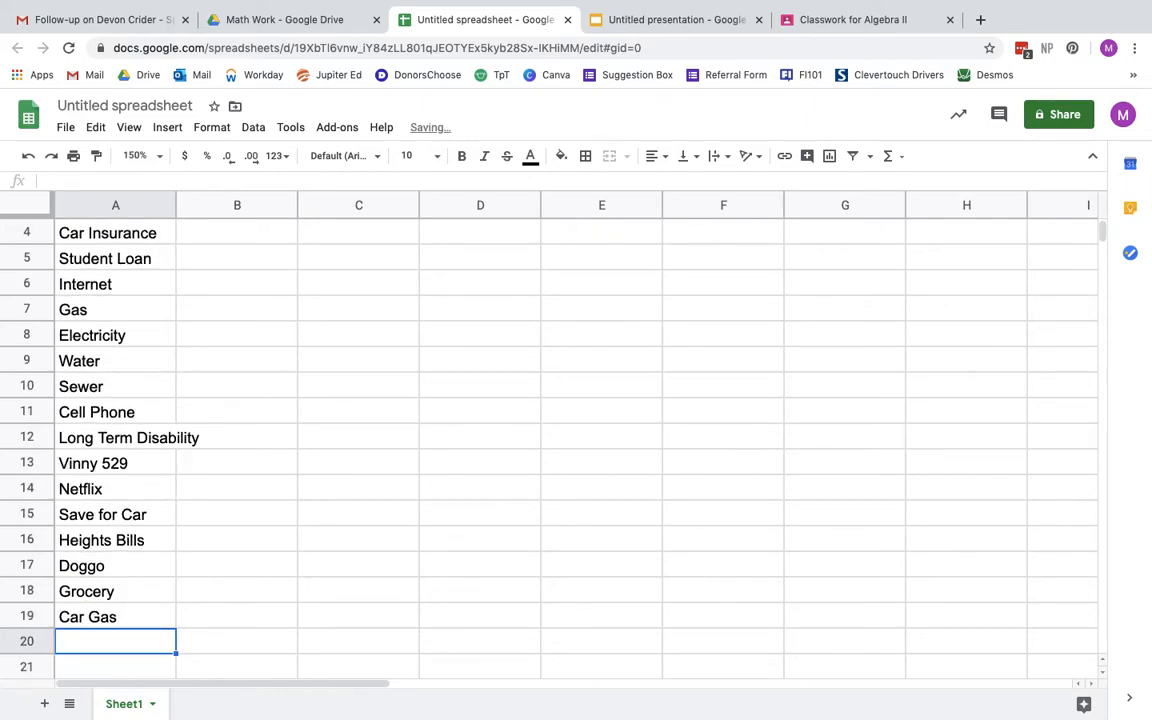
Add the expense labels Eating Out, Shopping and Other in cells A20 through A22
text(Eating Ot)
key(BackSpace)
text(ut)
key(Return)
text(Shopping)
key(Return)
text(Other)
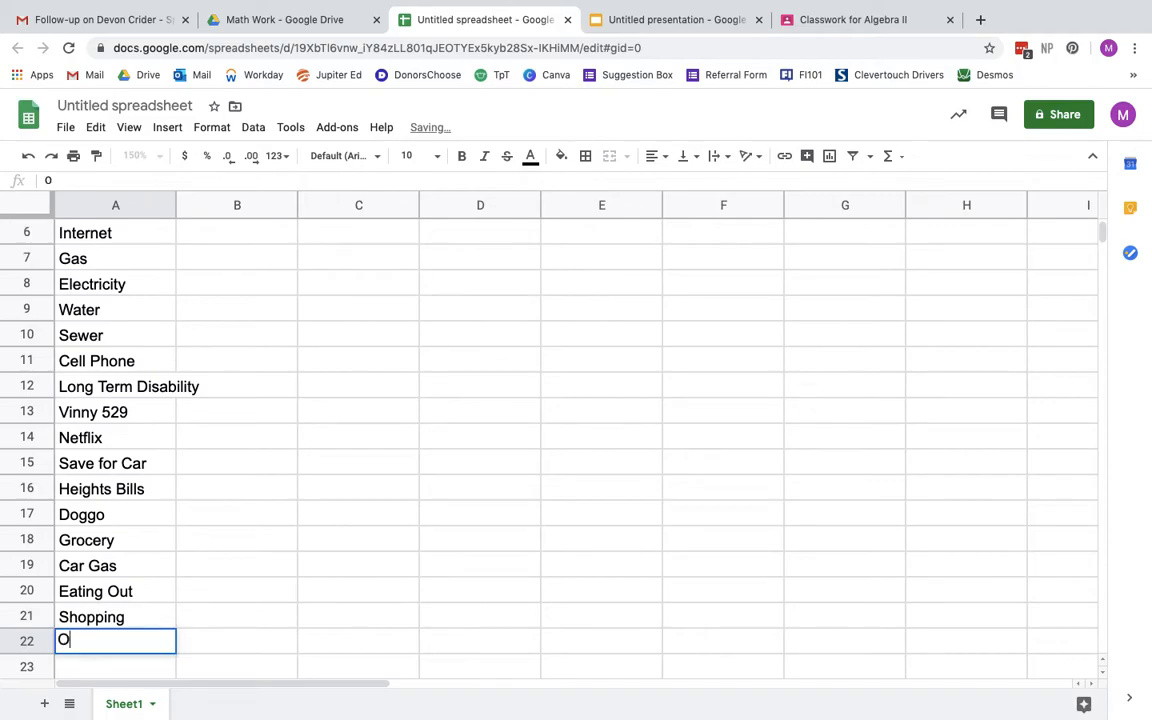
key(Return)
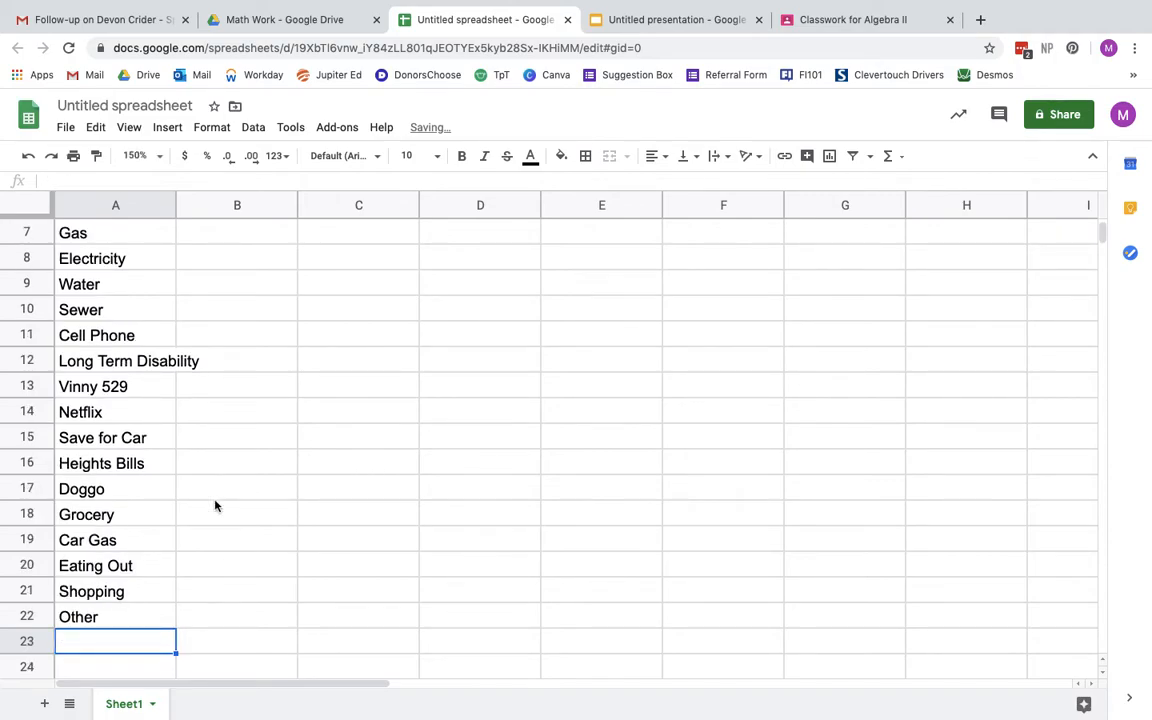
Fit the width of column A to its longest expense label
double_click(175, 205)
scroll(230, 320, up, 3)
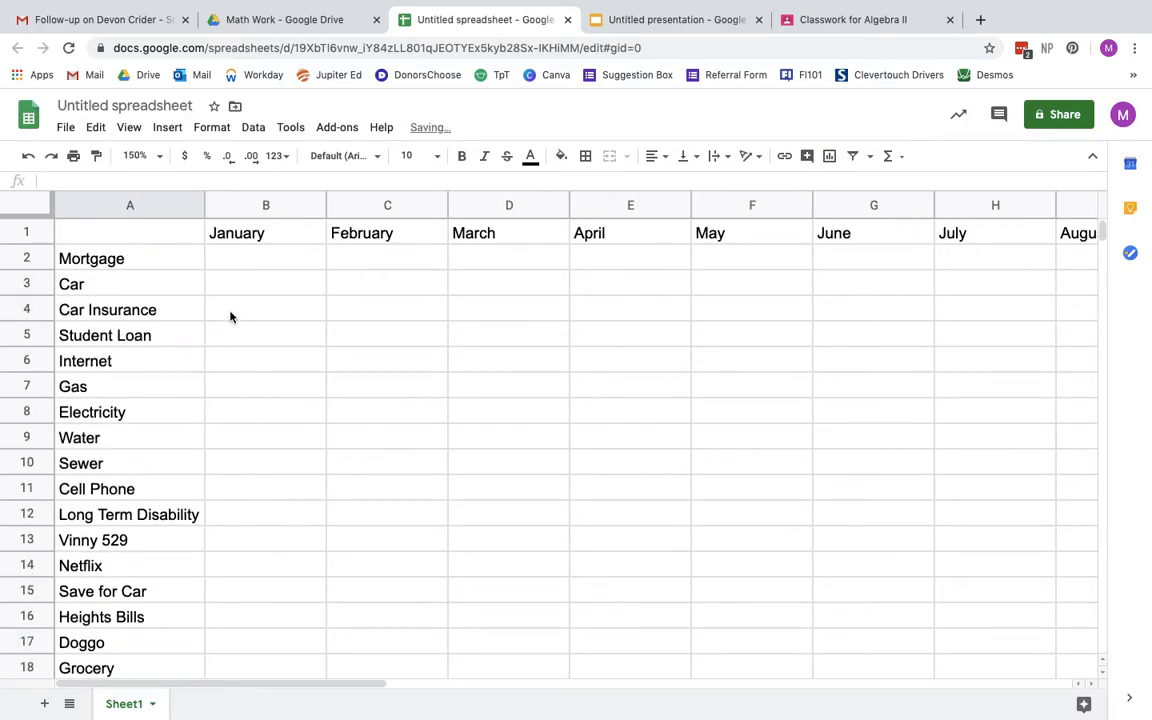
click(257, 258)
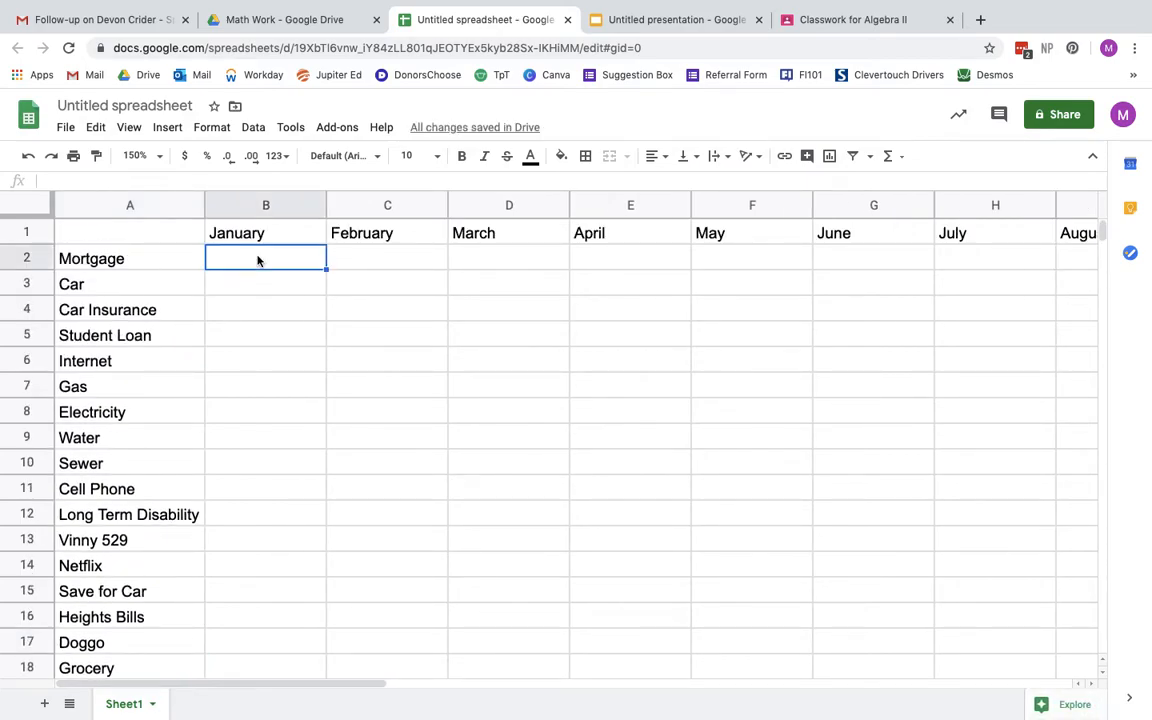
Enter the summary label Total of All Expenses in A24, leaving row 23 blank below the expense list
scroll(195, 296, down, 5)
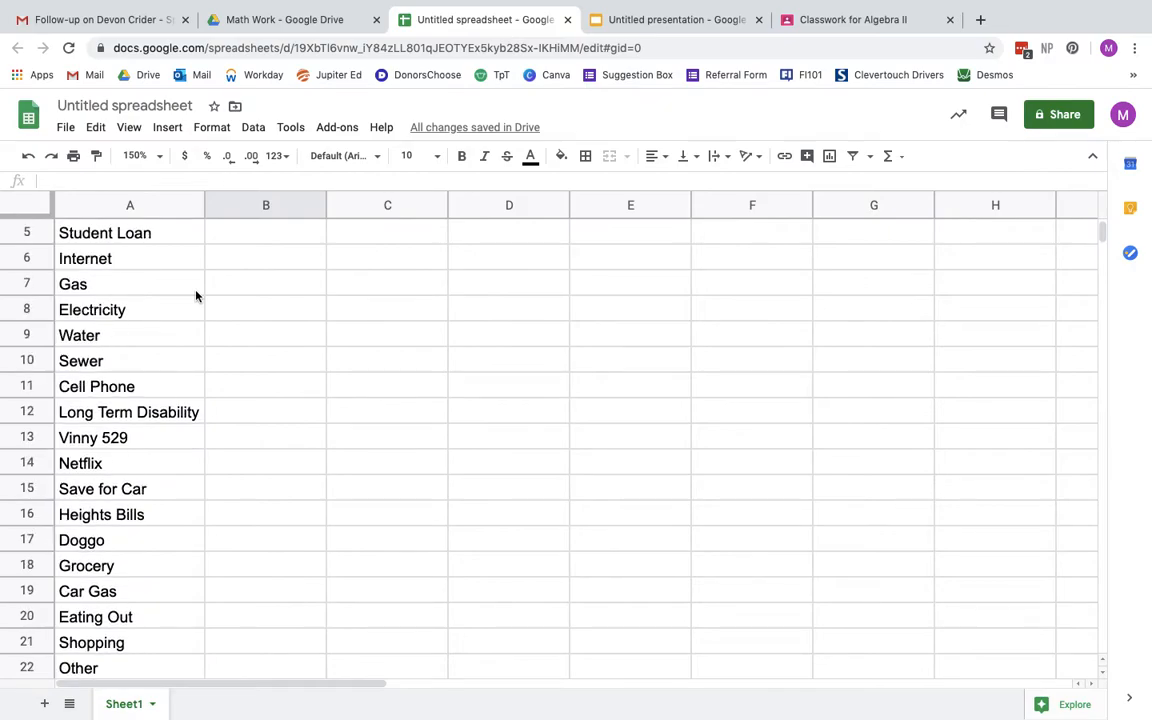
scroll(195, 296, up, 5)
scroll(195, 296, down, 9)
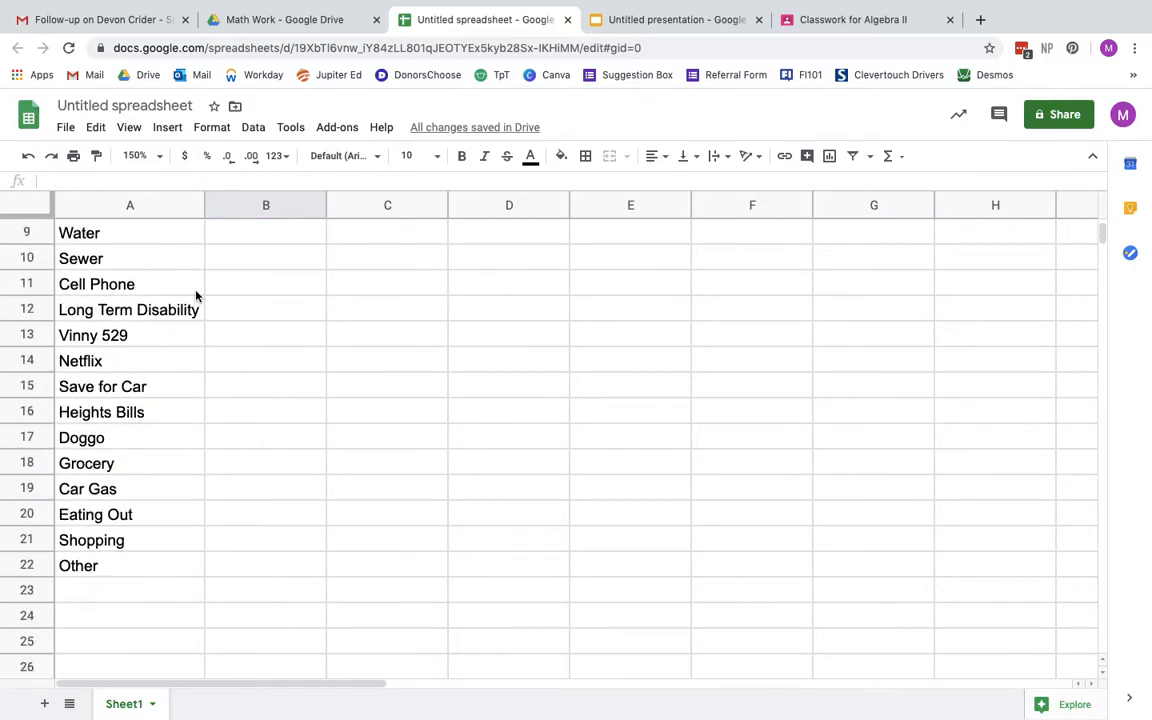
click(116, 491)
text(To)
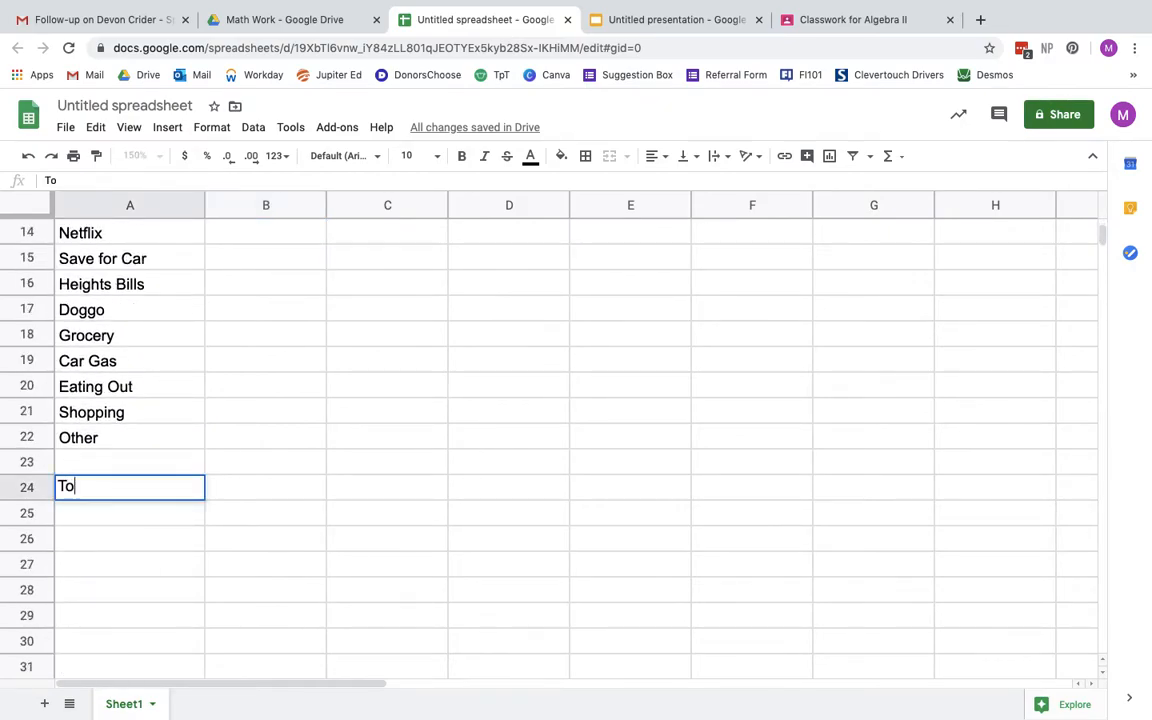
text(tal of All Expenses)
key(Return)
Add the summary labels Total Income in A26 and Amount to be Saved in A28, with a blank row before each
key(Return)
key(Return)
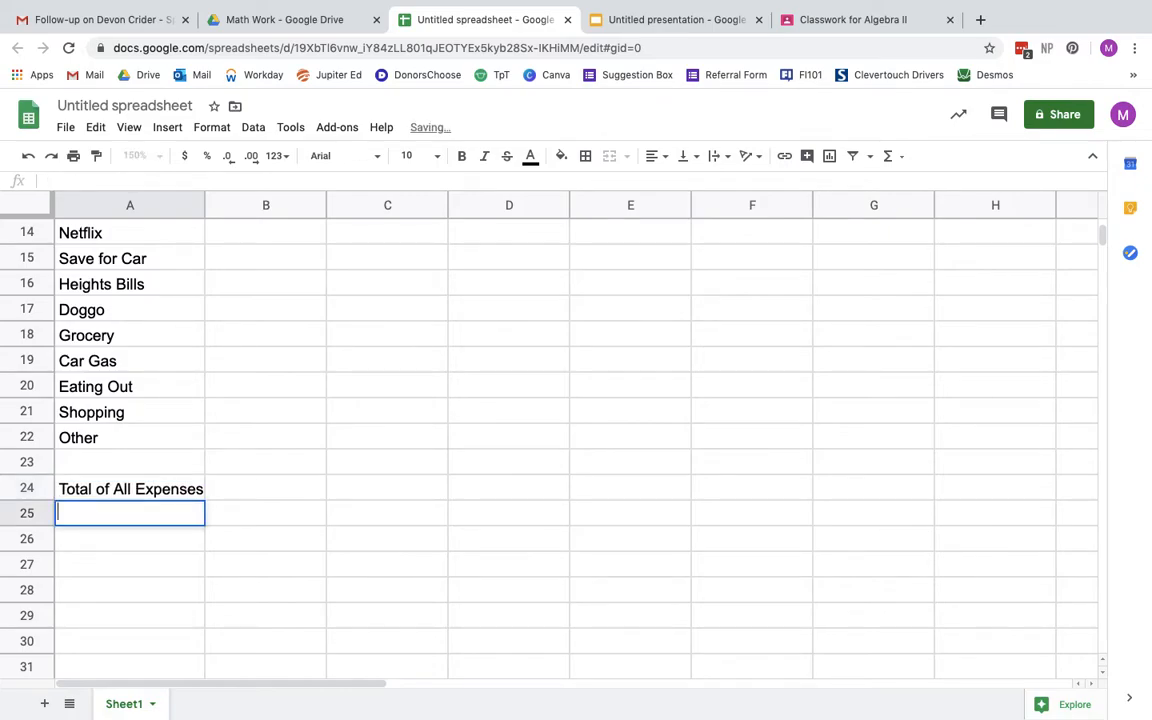
text(Total)
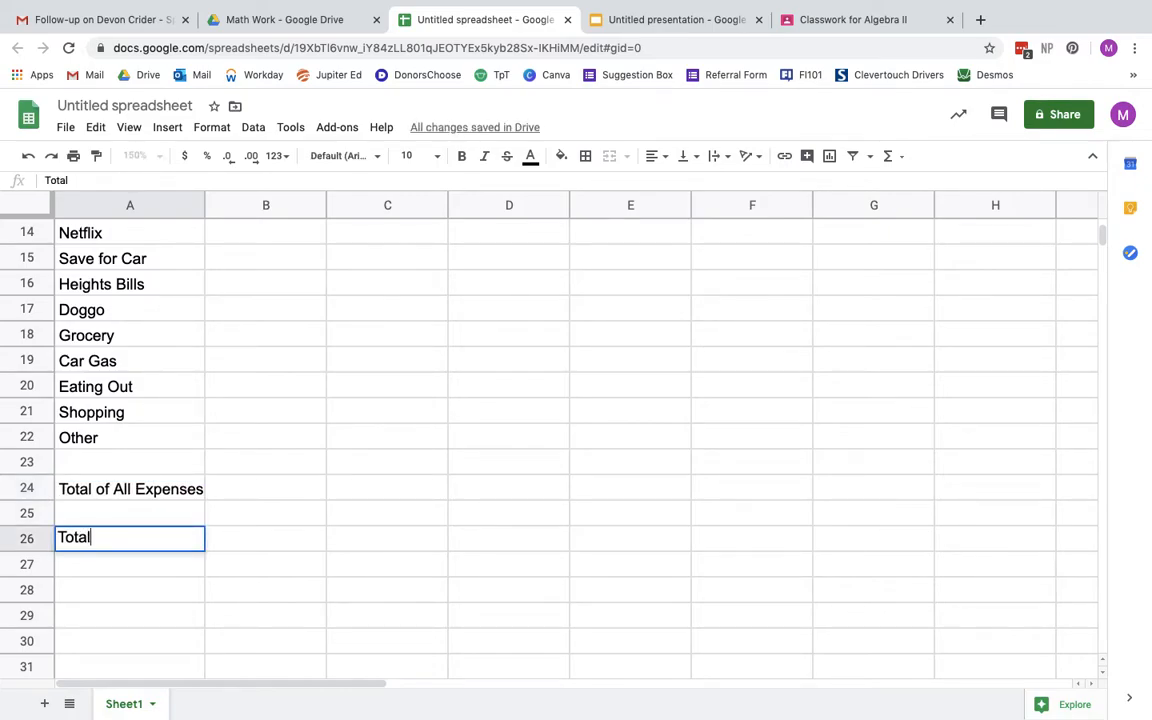
text( Income)
key(Return)
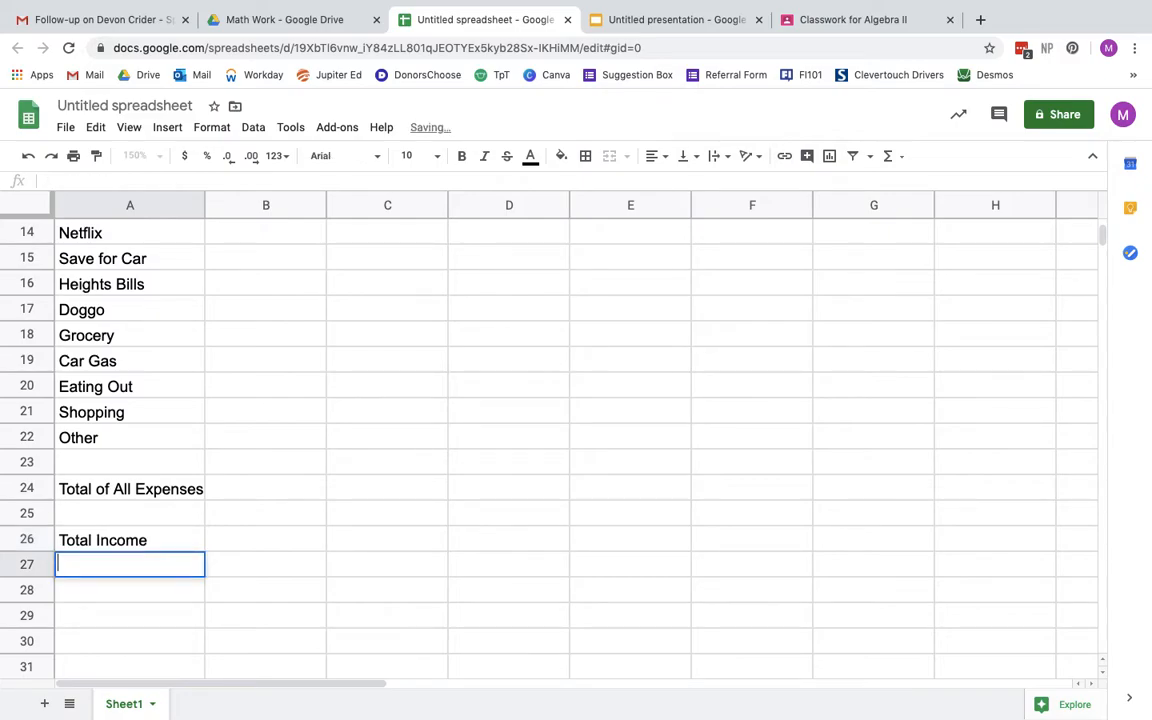
key(Return)
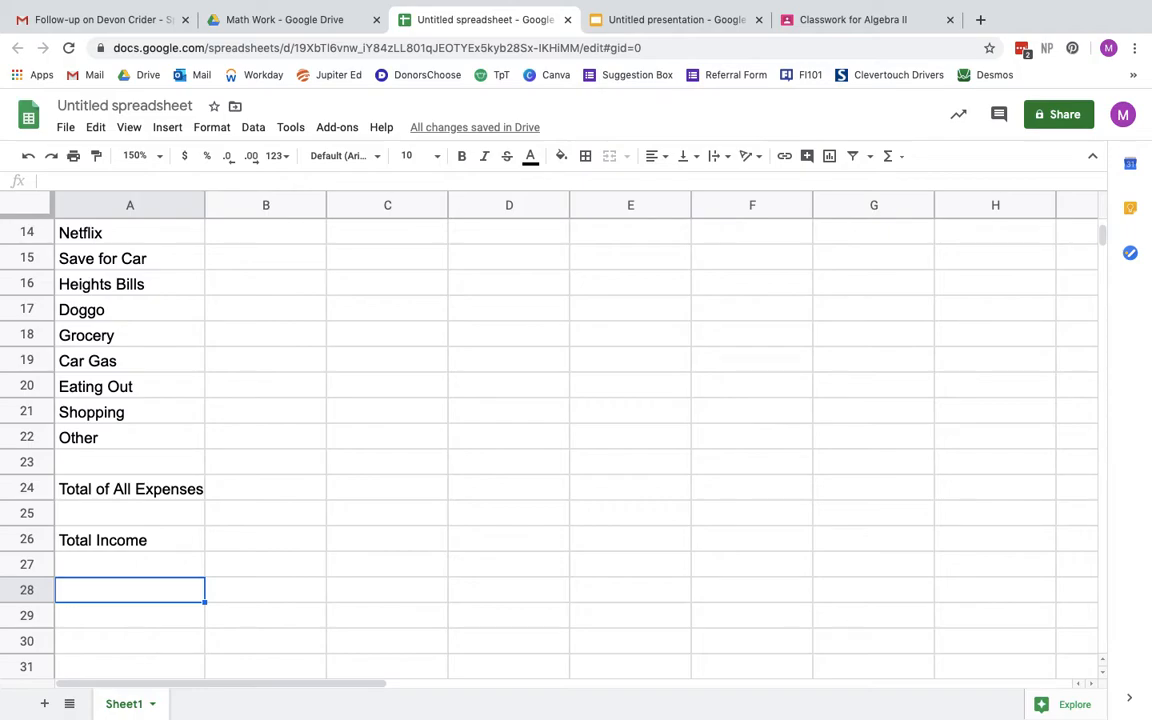
text(Am)
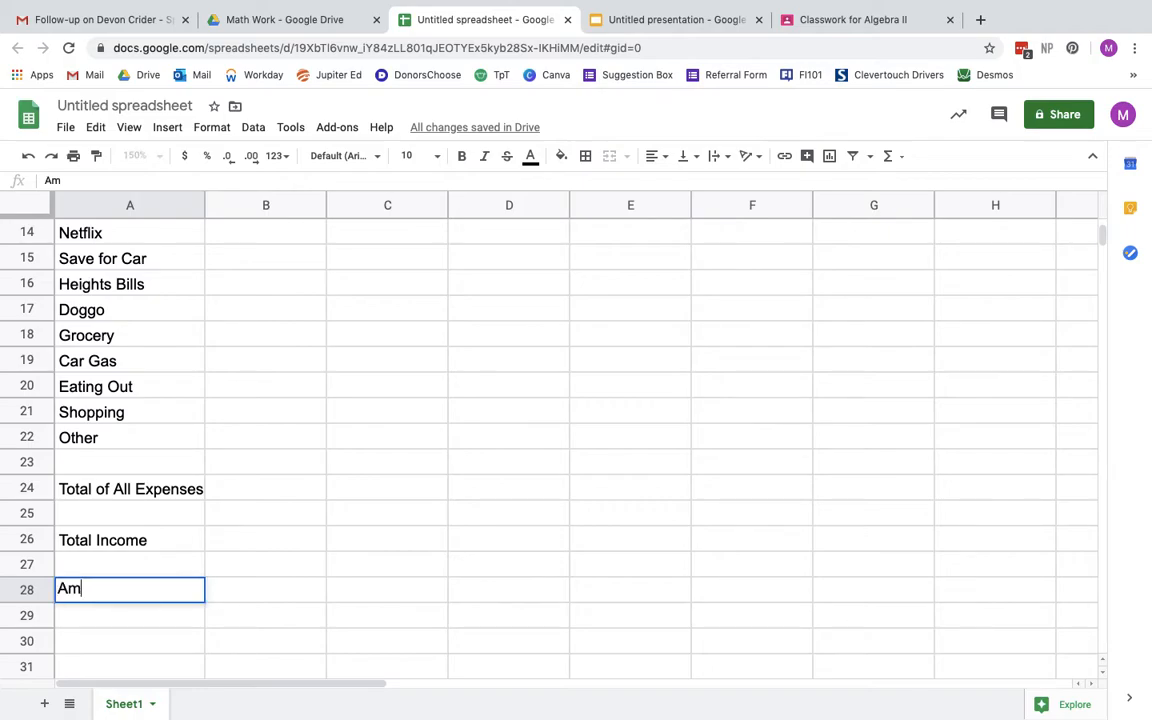
text(ount to be Saved)
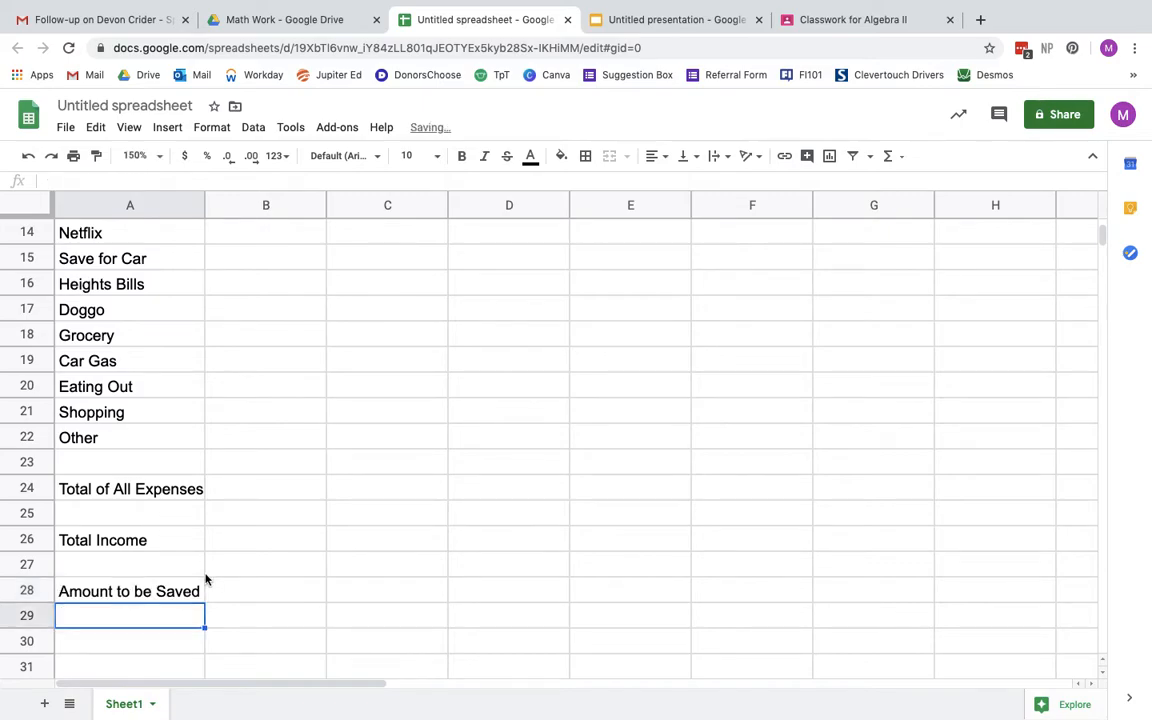
Review the month headers across row 1 from January to December against the expense labels in column A
scroll(206, 579, up, 5)
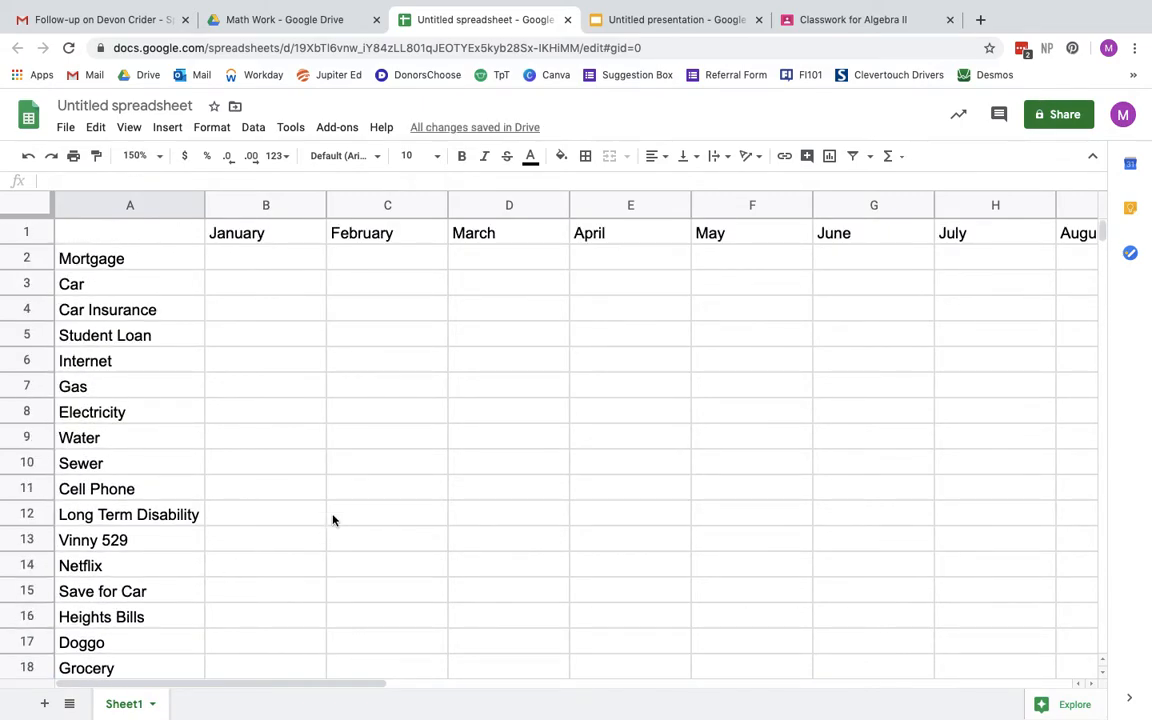
scroll(455, 245, right, 5)
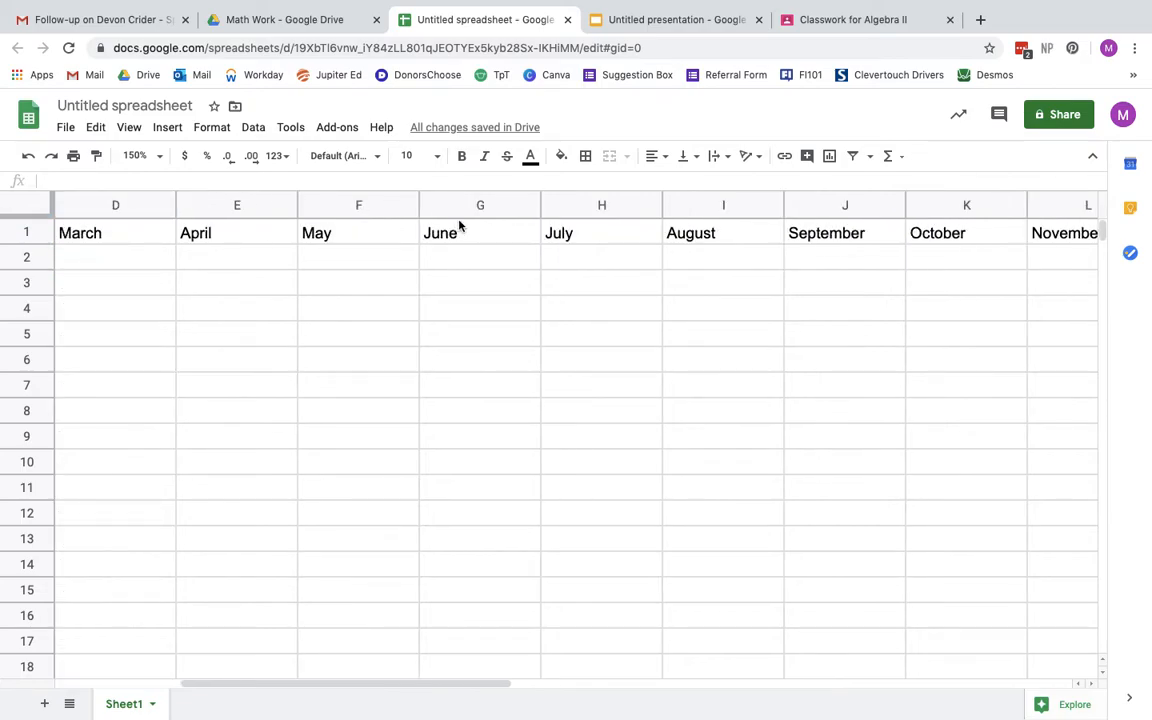
scroll(458, 252, left, 5)
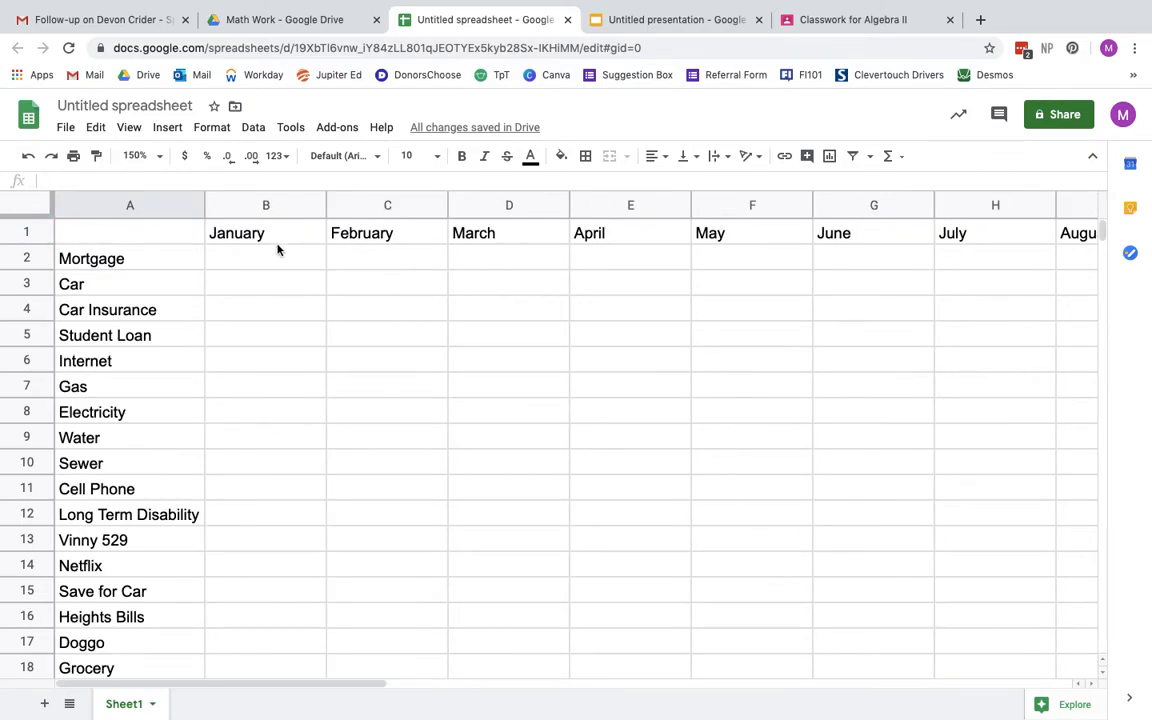
scroll(699, 239, right, 8)
scroll(701, 241, left, 8)
click(290, 232)
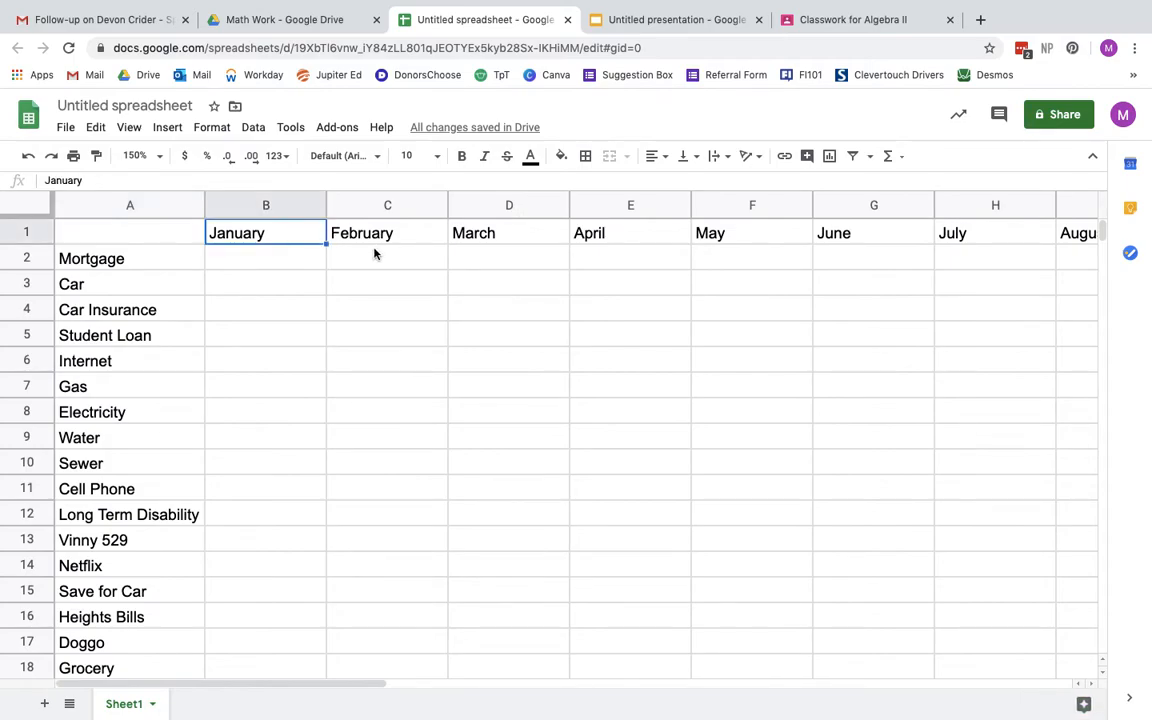
click(276, 265)
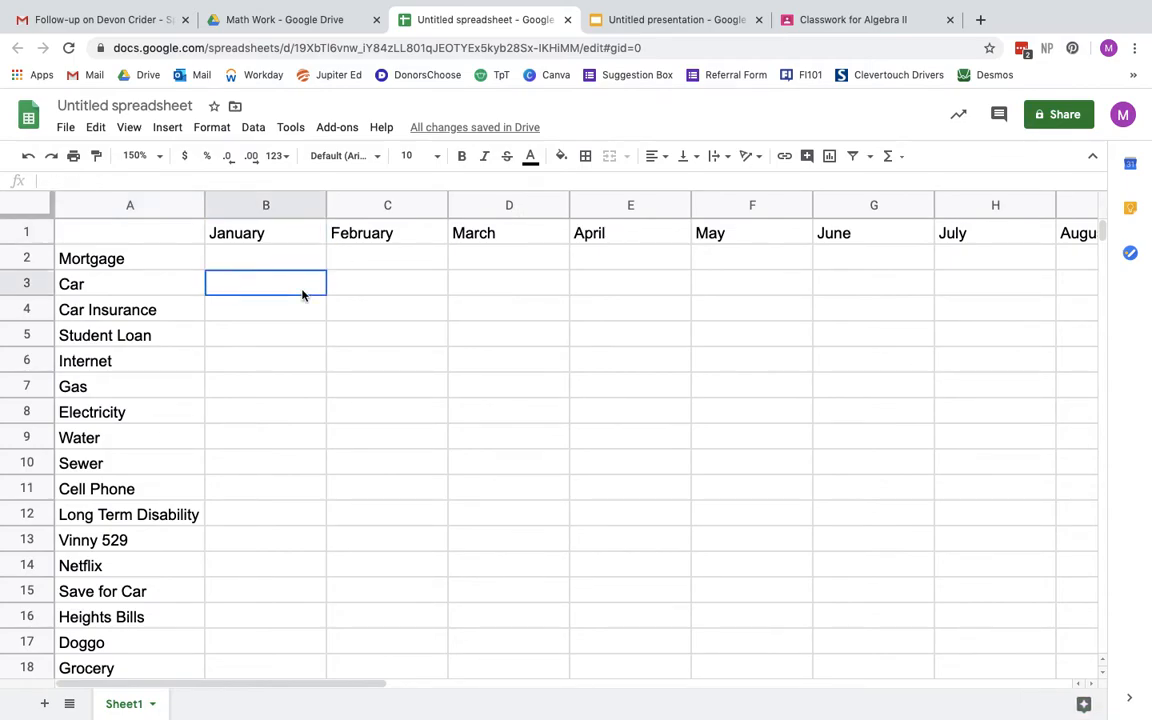
click(319, 241)
scroll(319, 241, right, 8)
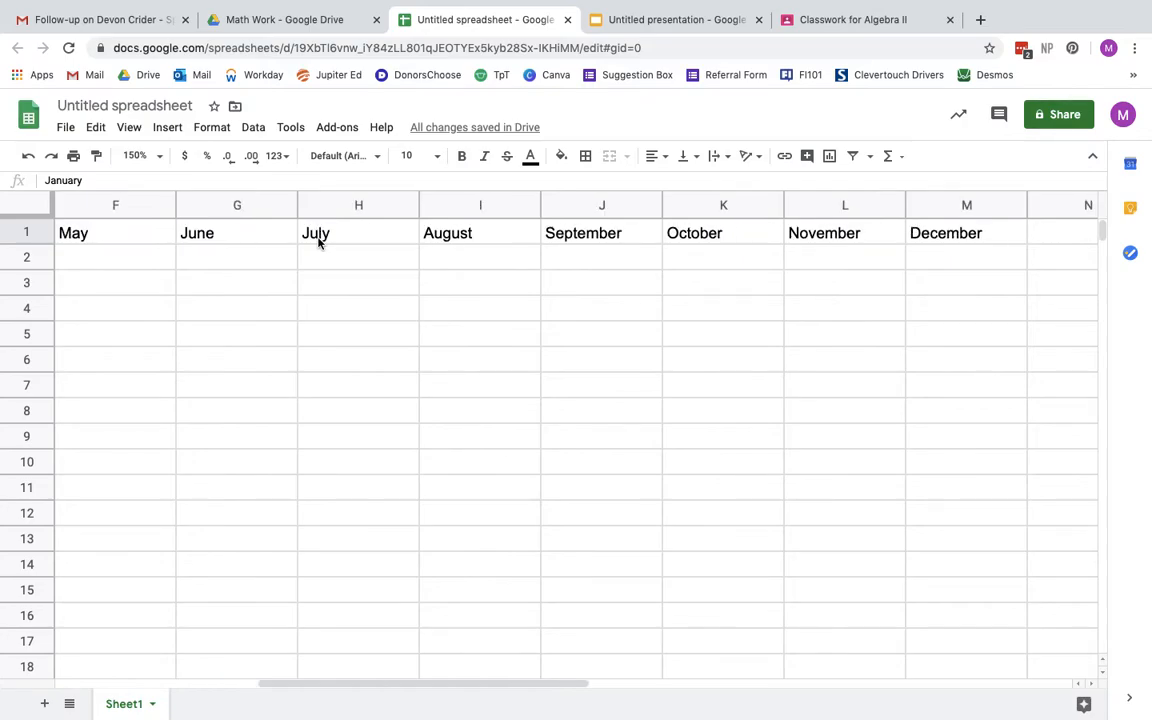
scroll(319, 241, left, 8)
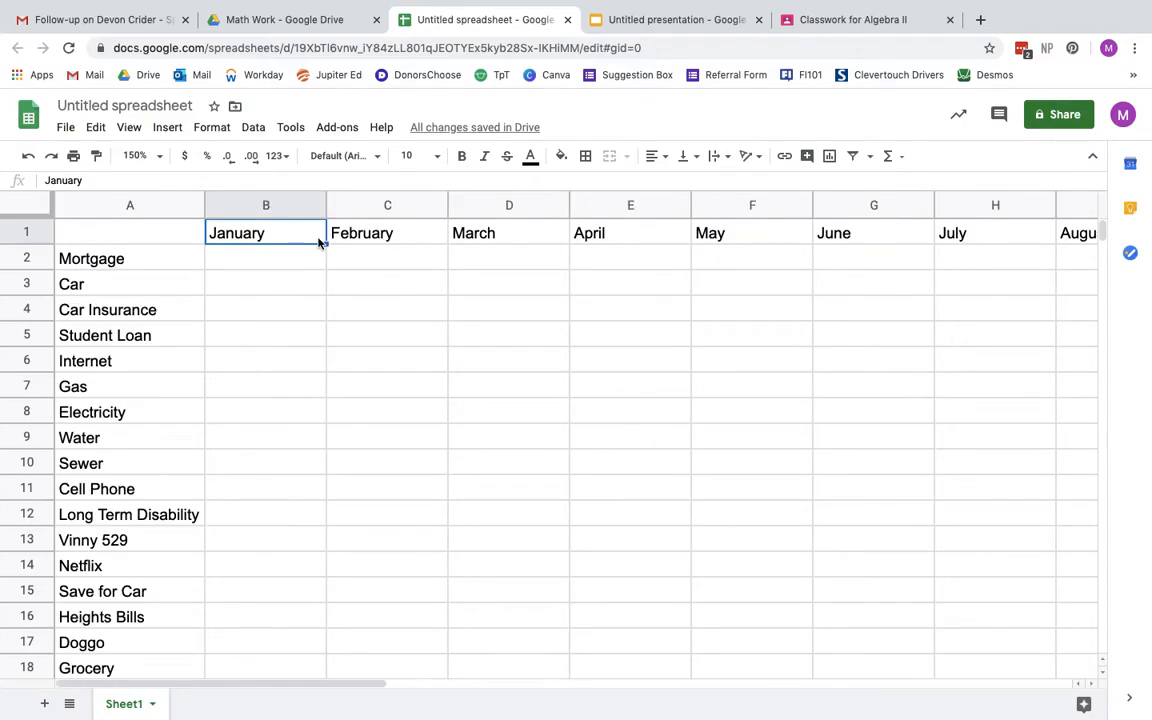
Enter the January amounts 723.71 for Mortgage in B2 and 400 for Car in B3
click(292, 255)
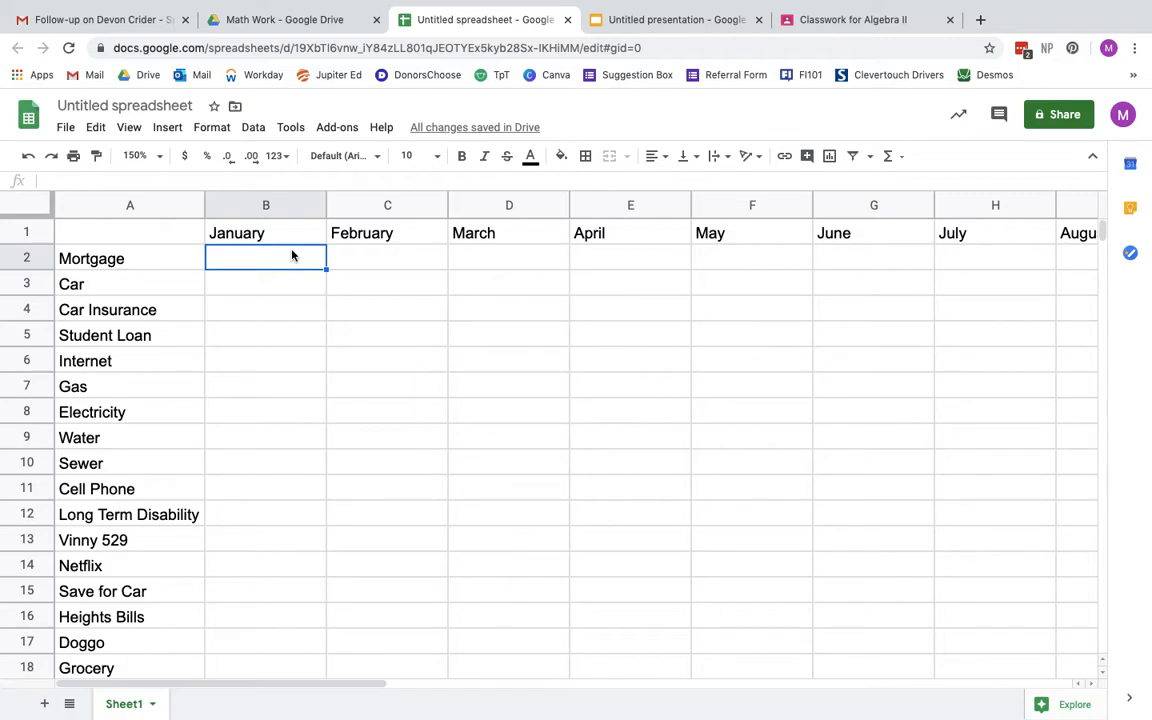
text(723)
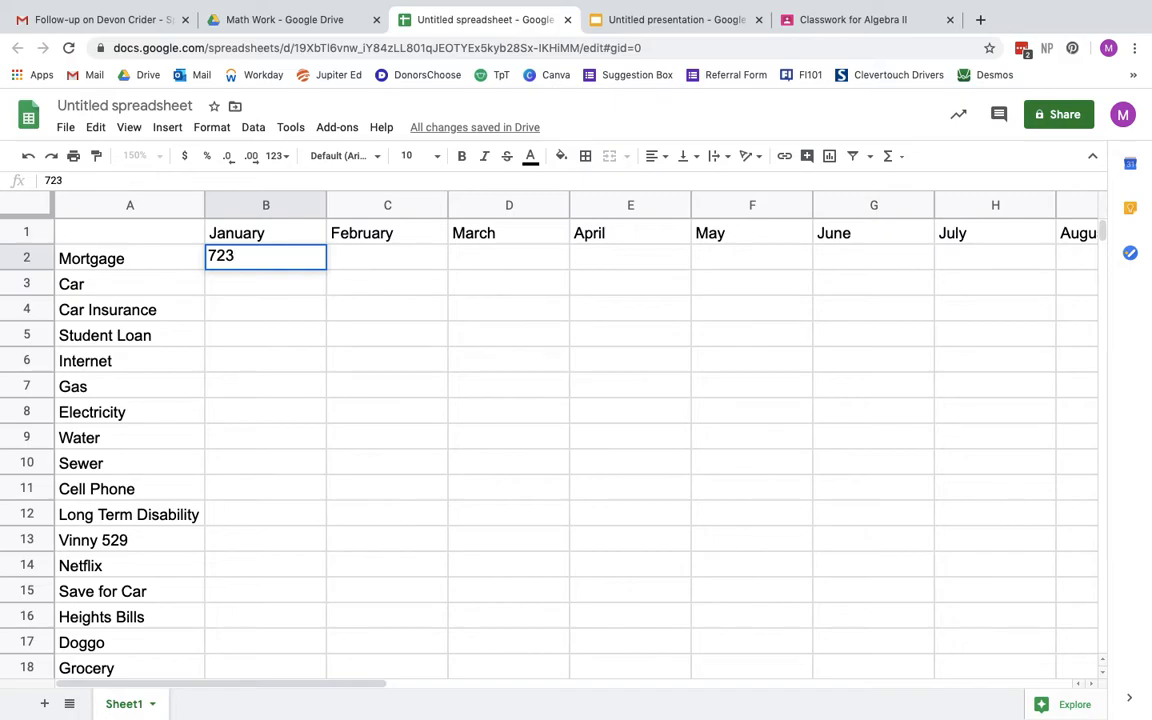
text(.71)
key(Return)
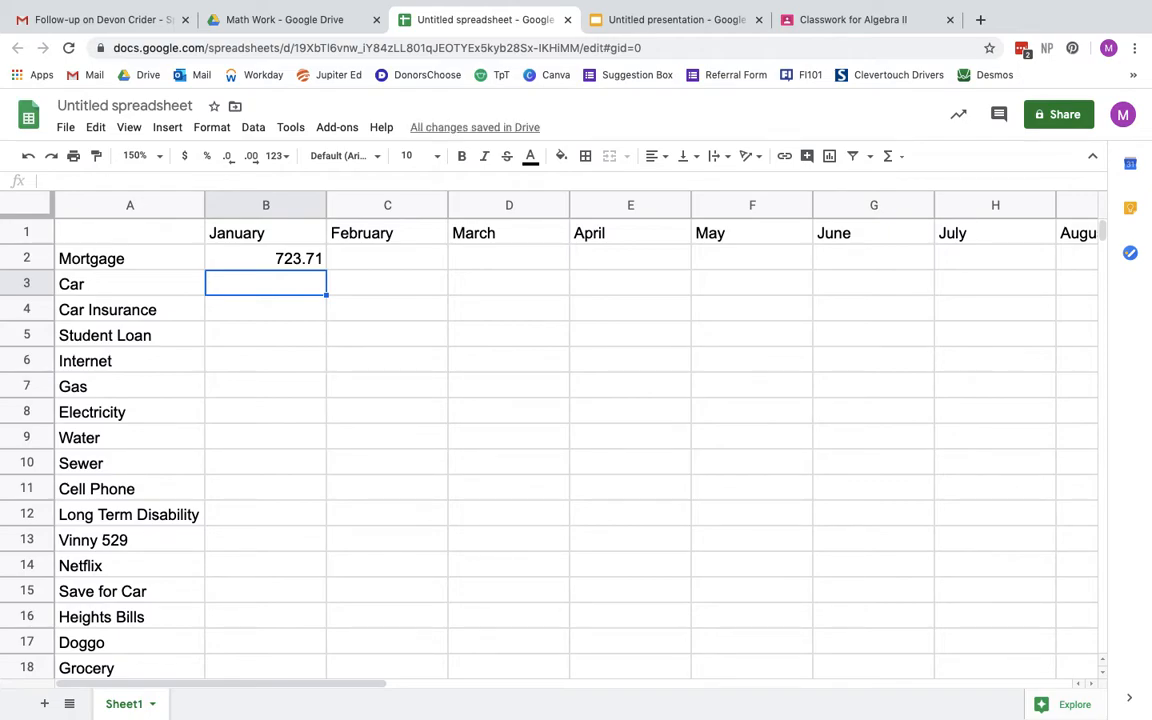
text(400)
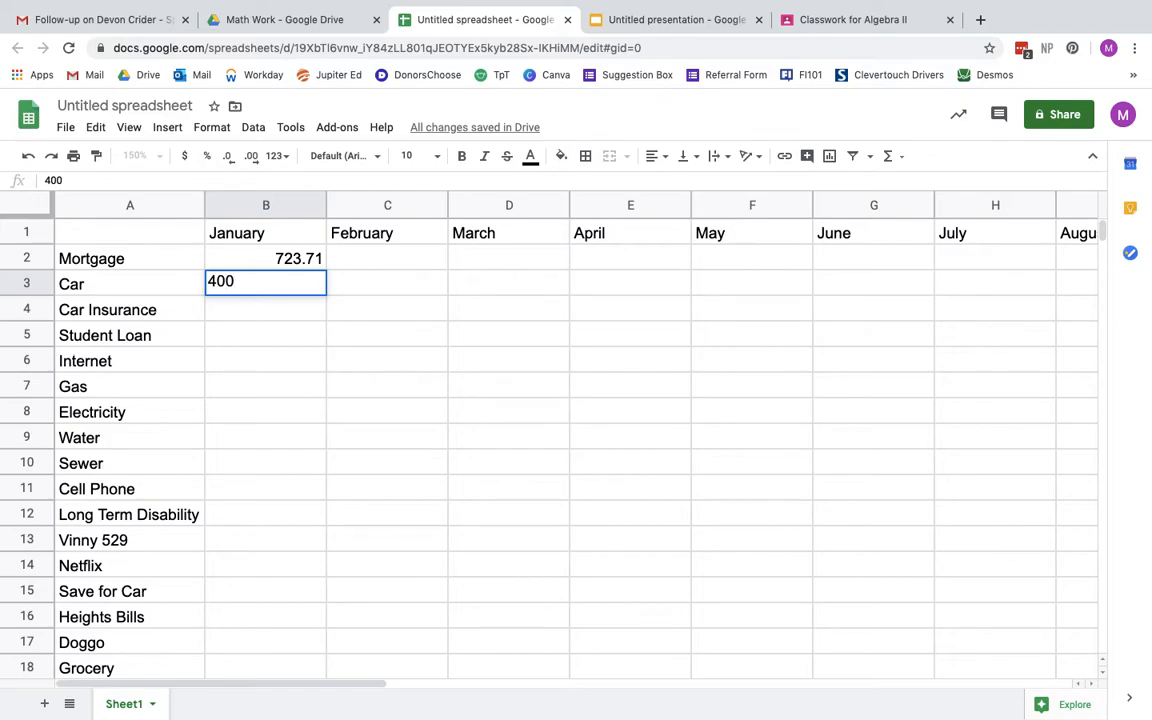
key(Return)
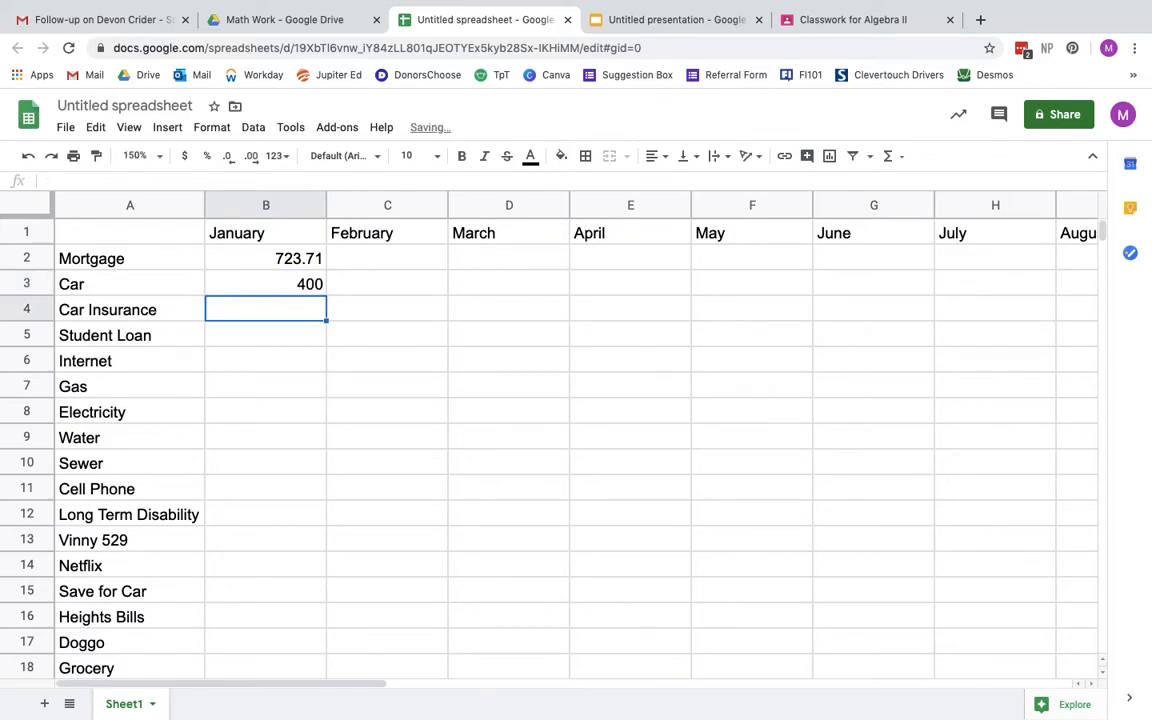
Enter the January amounts 192.88 for Car Insurance, 200 for Student Loan and 69.99 for Internet in B4:B6
text(192)
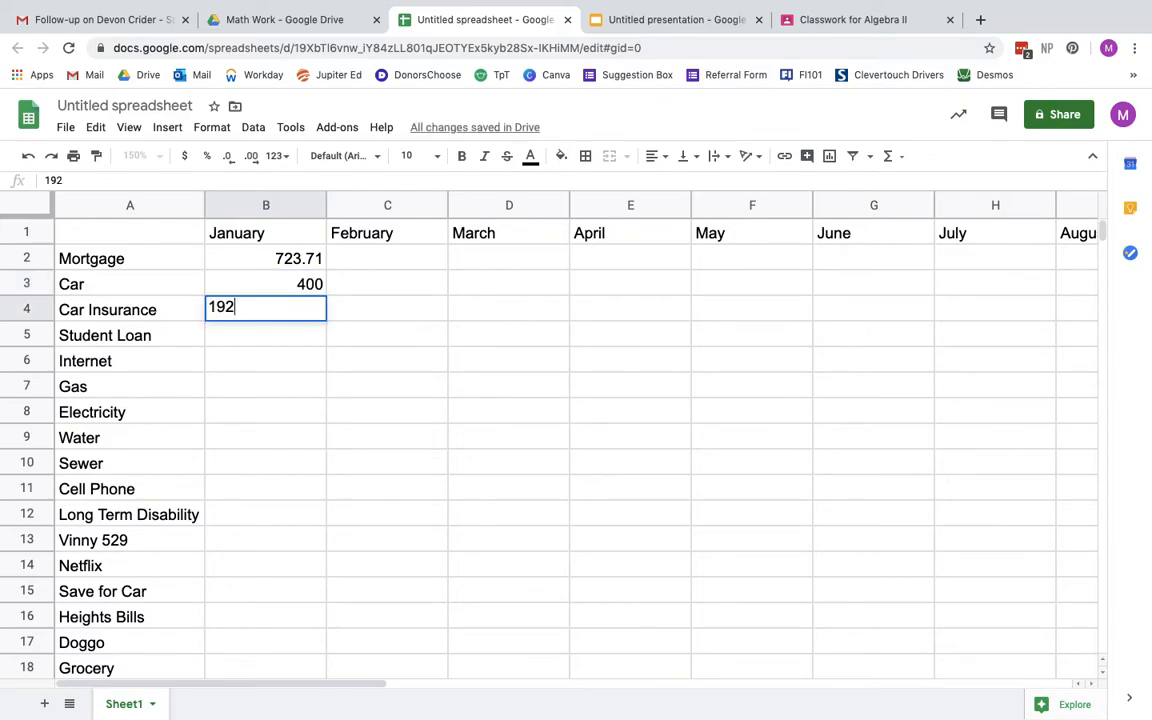
text(.88)
key(Return)
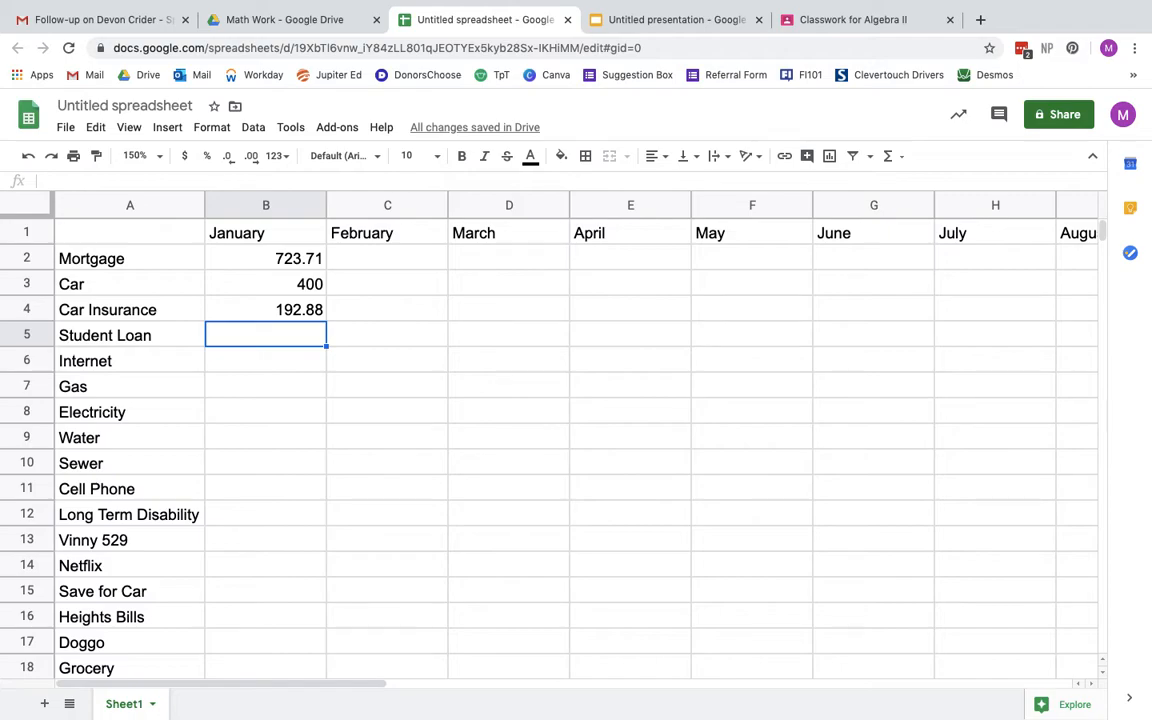
text(200)
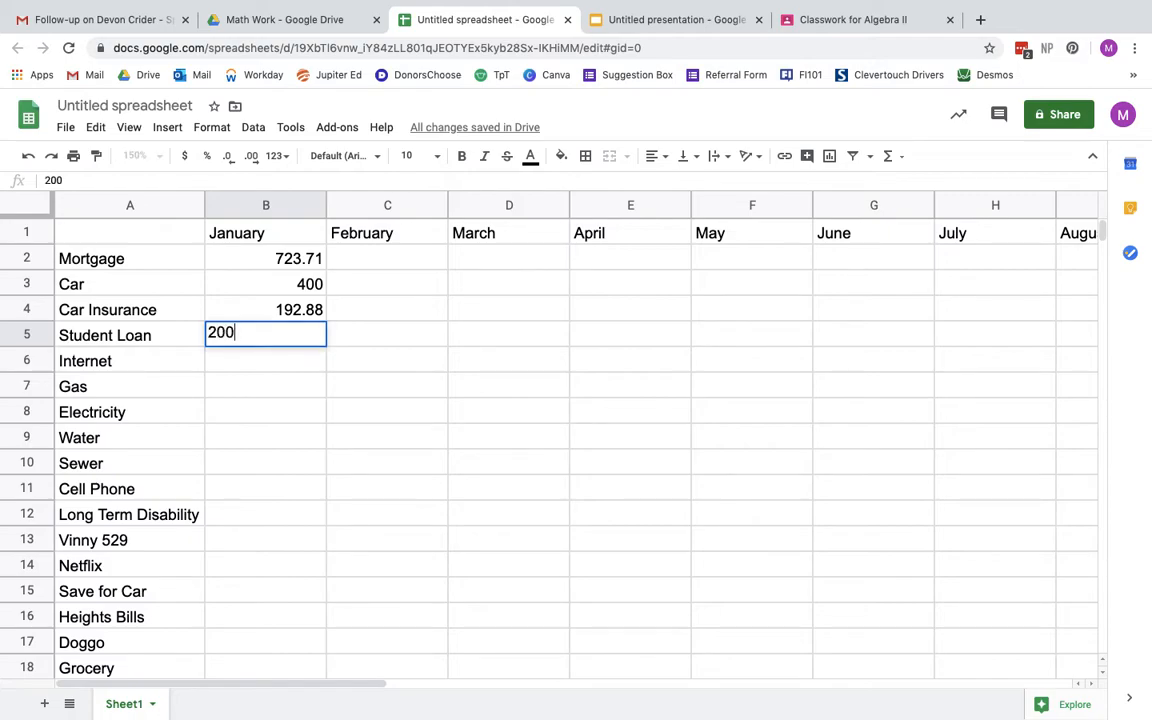
key(Return)
text(69.99)
key(Return)
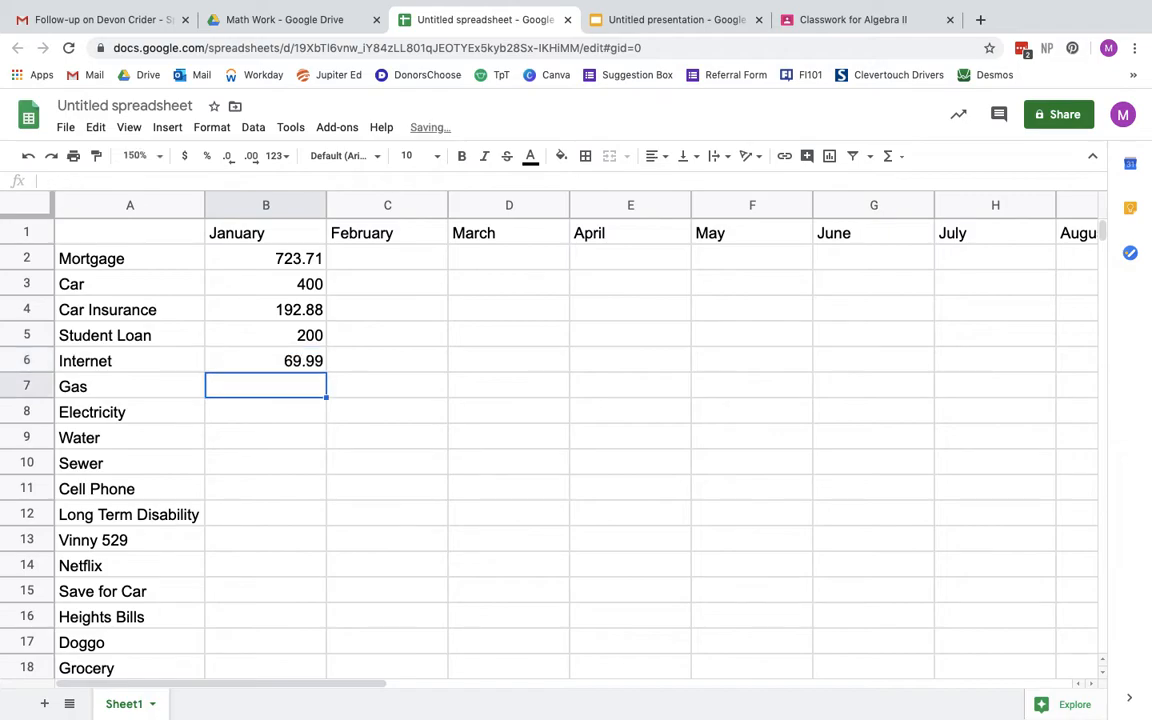
Enter the January amounts 57 for Gas, 45 for Electricity and 50 for Water in B7:B9
text(57)
key(Return)
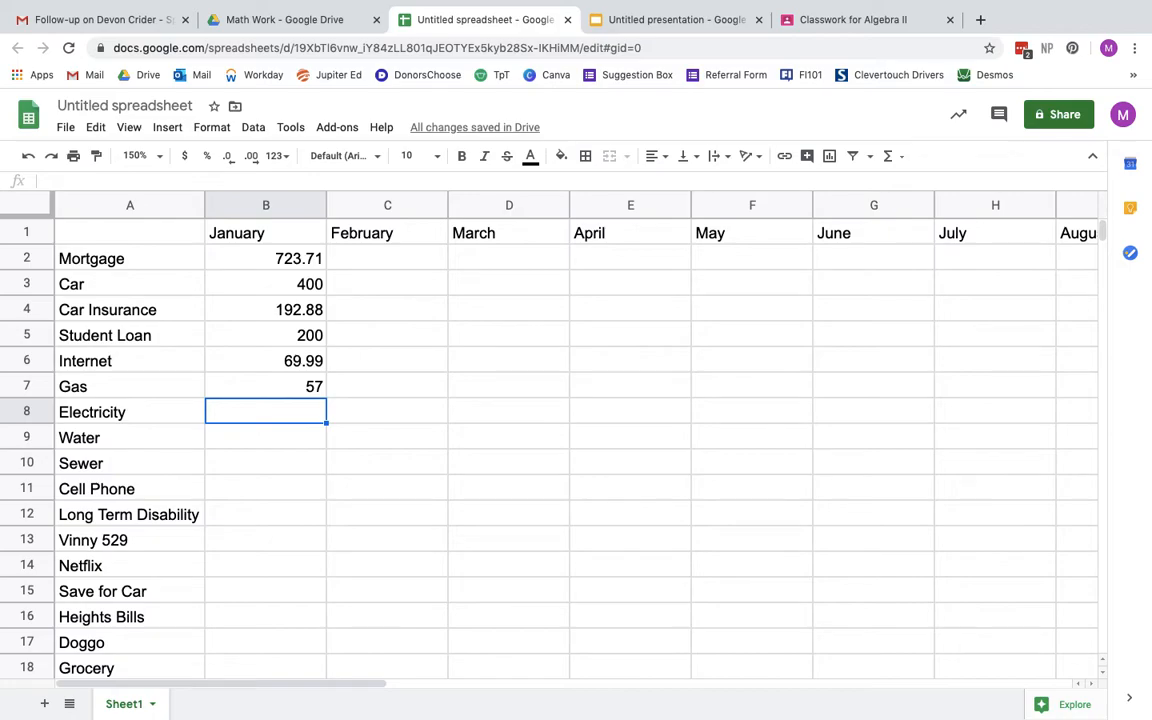
text(45)
key(Return)
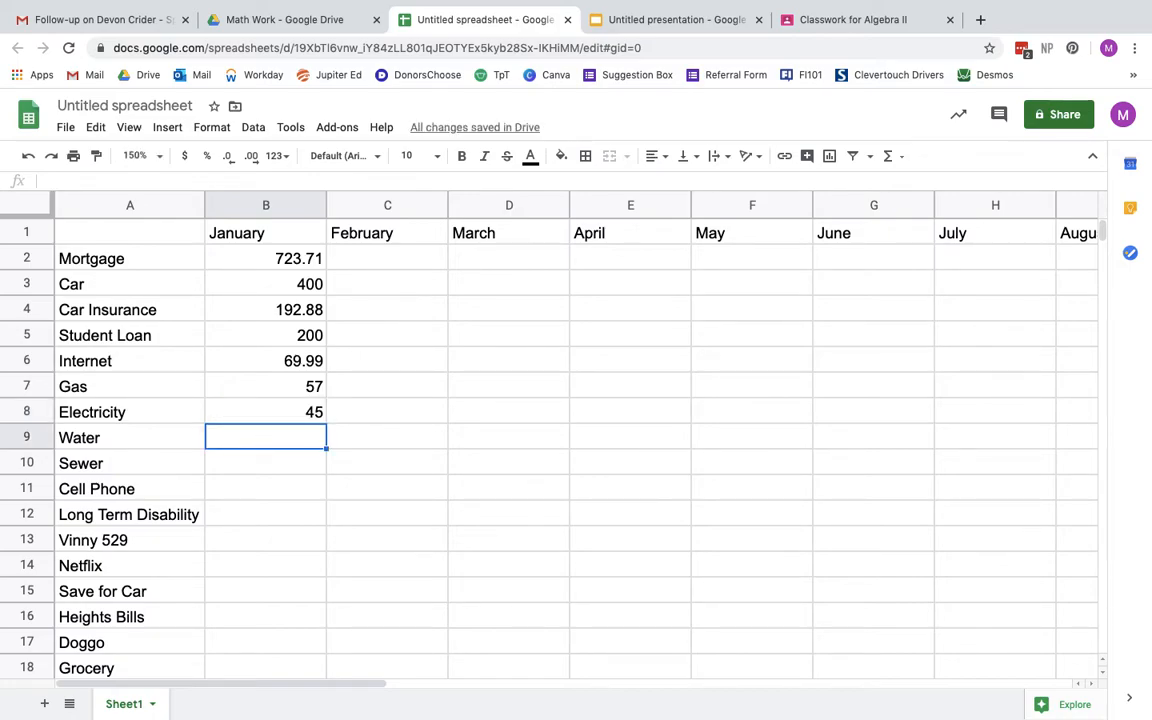
text(50)
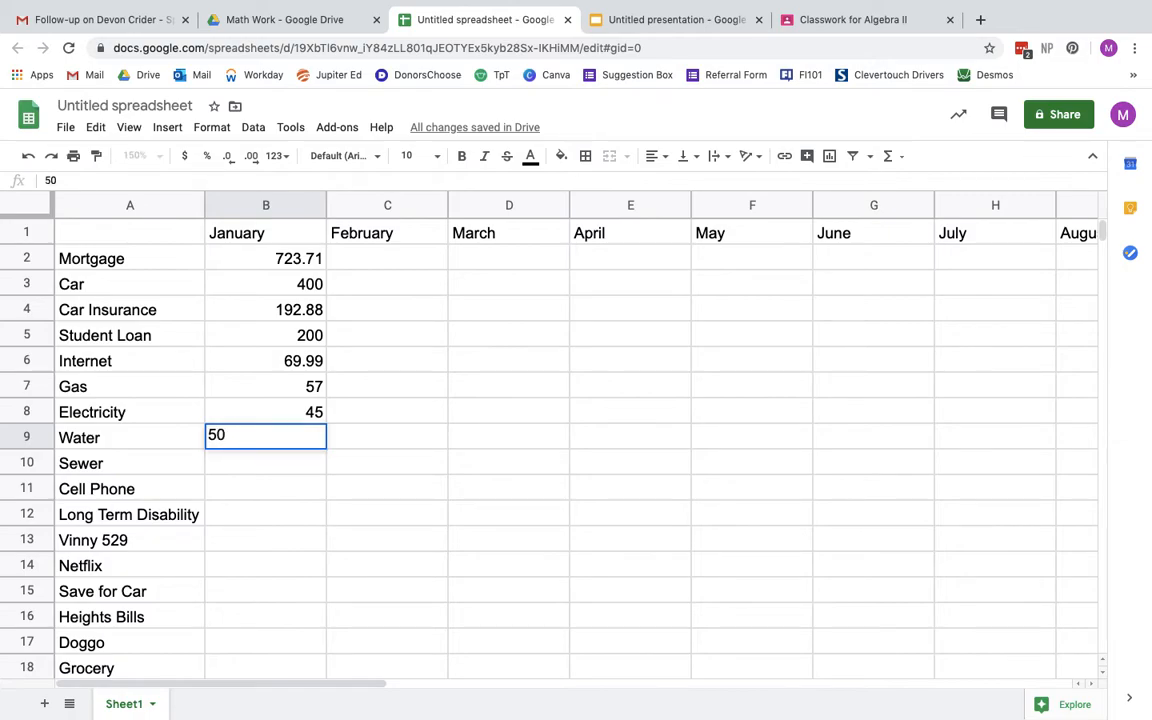
key(Return)
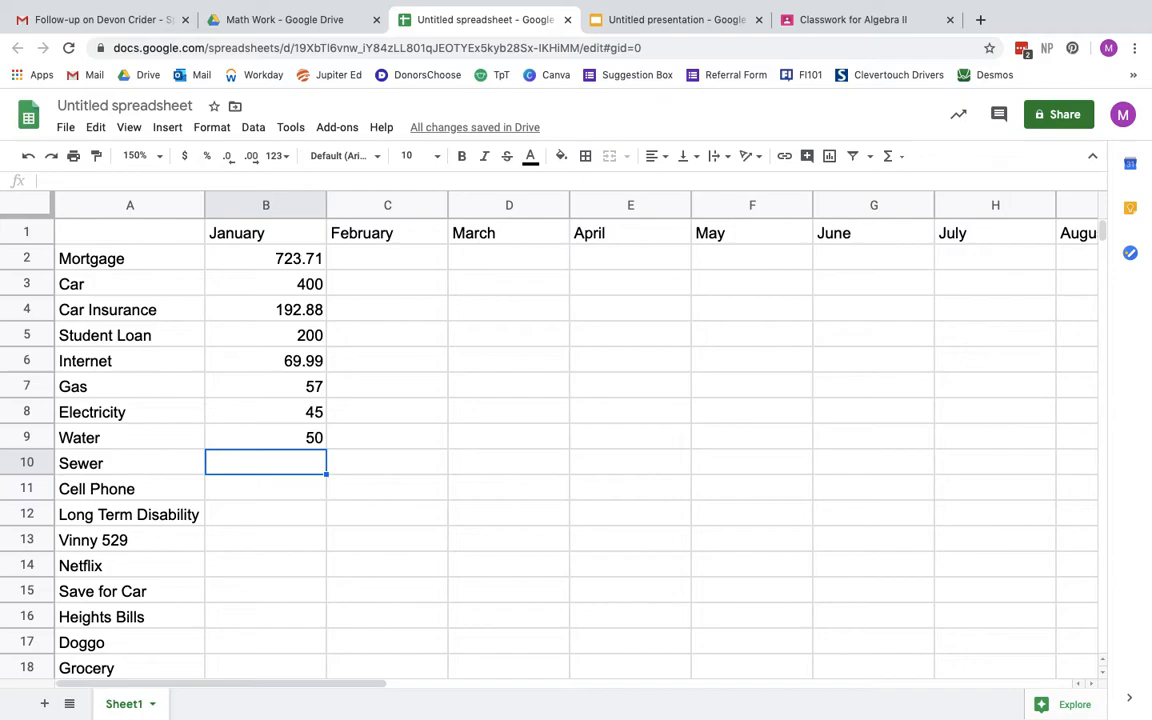
Enter the January amounts 40.02 for Sewer, 80 for Cell Phone and 48.48 for Long Term Disability in B10:B12
text(40.02)
key(Return)
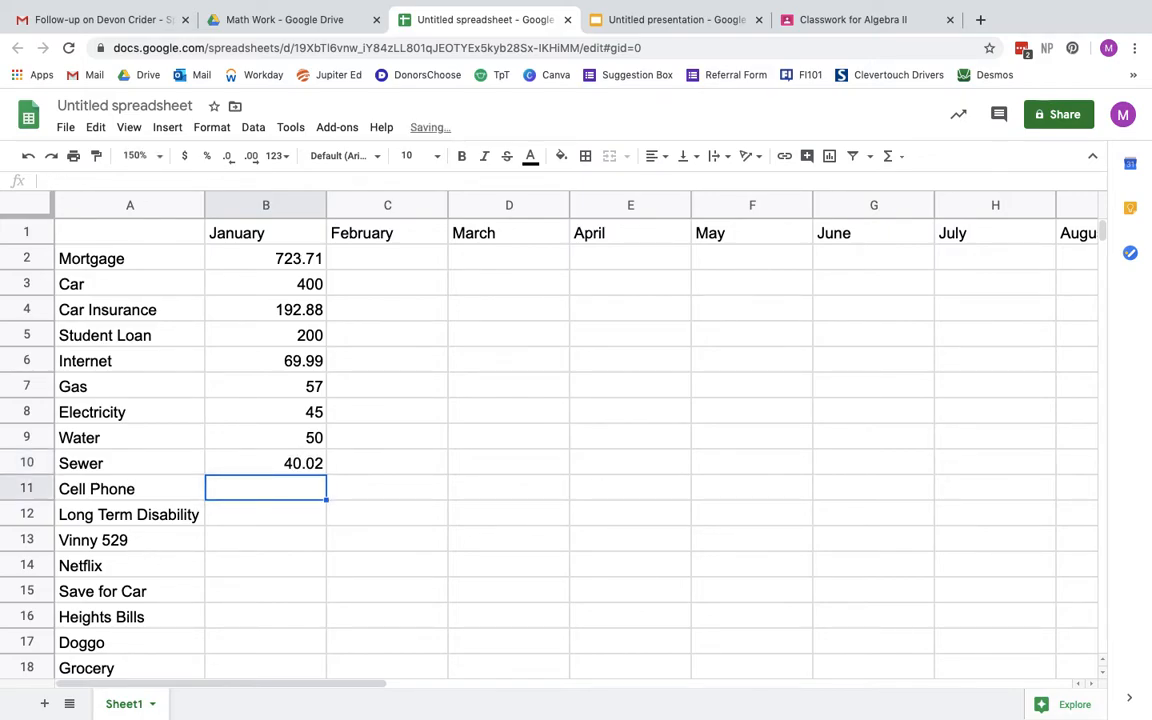
text(80)
key(Return)
text(48.48)
key(Return)
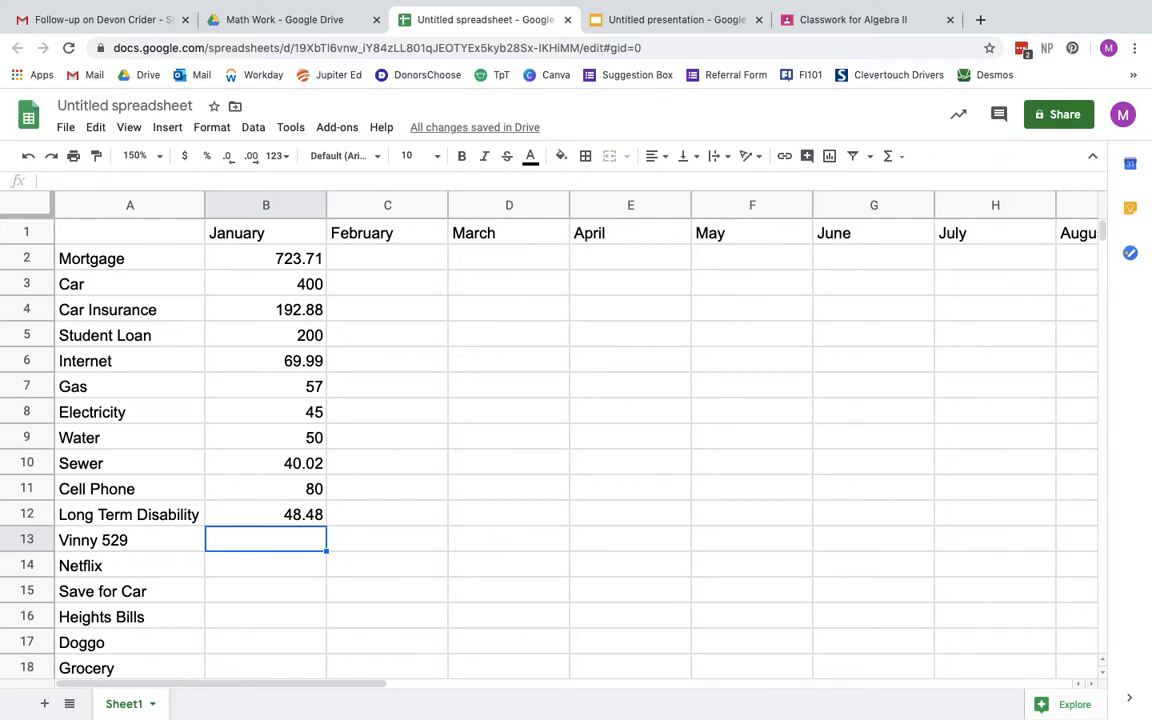
Enter the January amounts 25 for the 529 plan, 14.03 for Netflix and 50 for Save for Car in B13:B15
text(25)
key(Return)
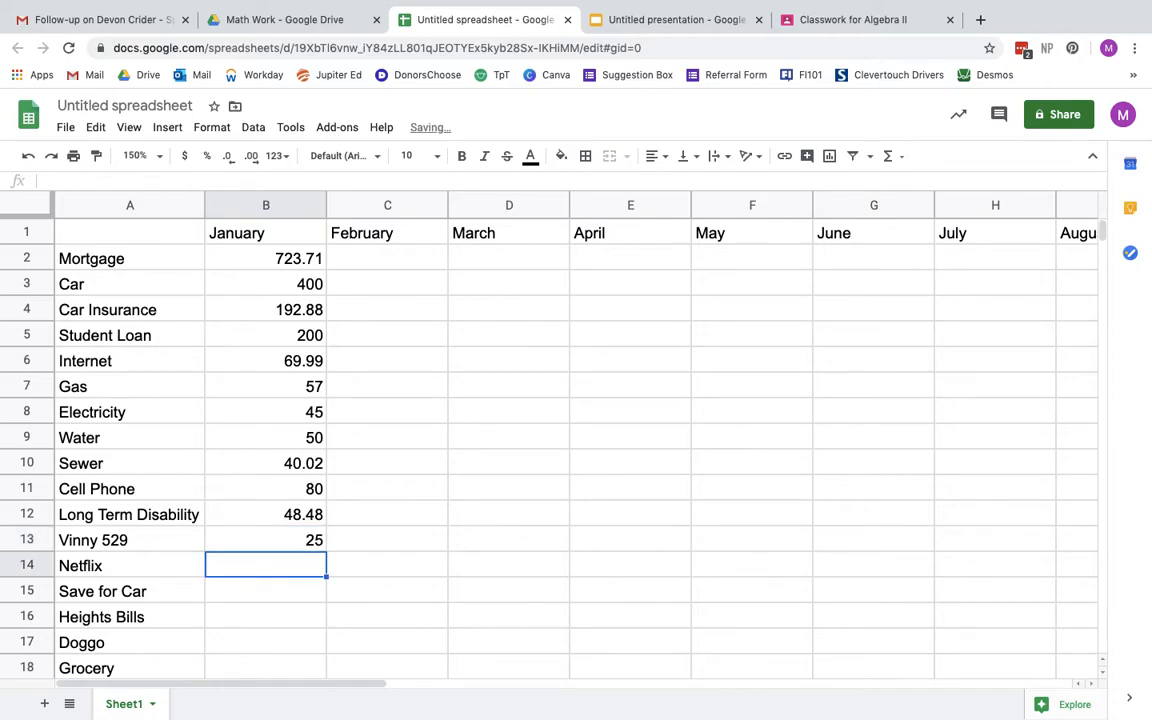
text(14.03)
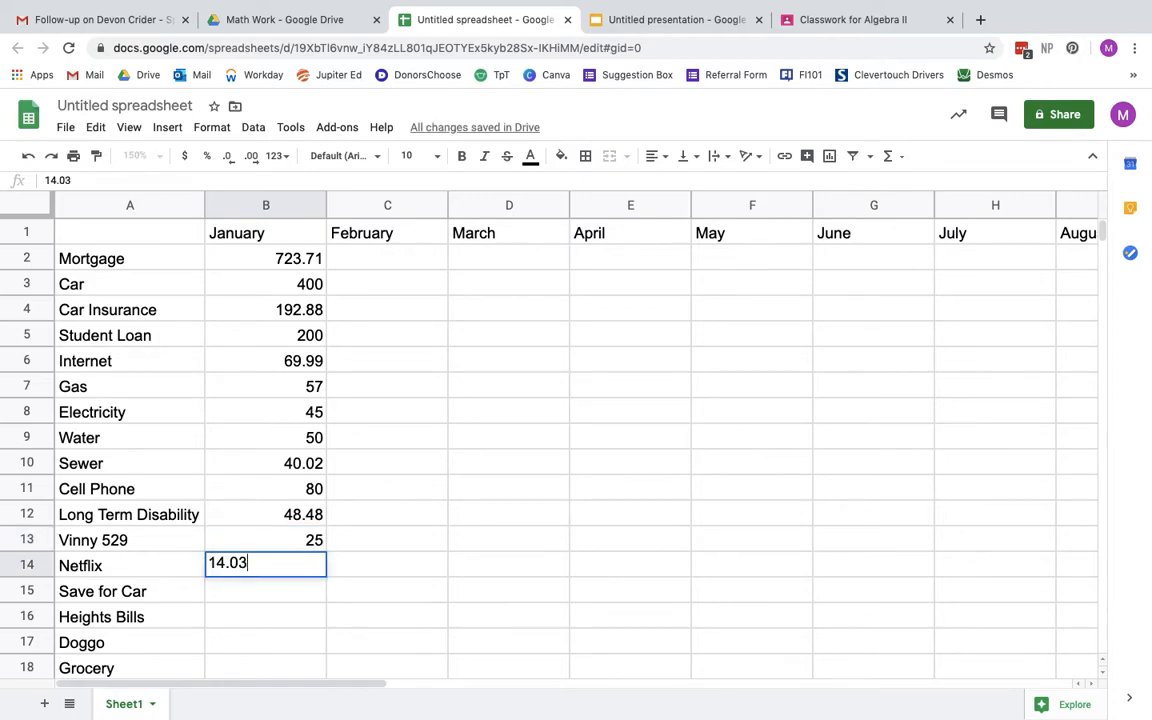
key(Return)
text(50)
key(Return)
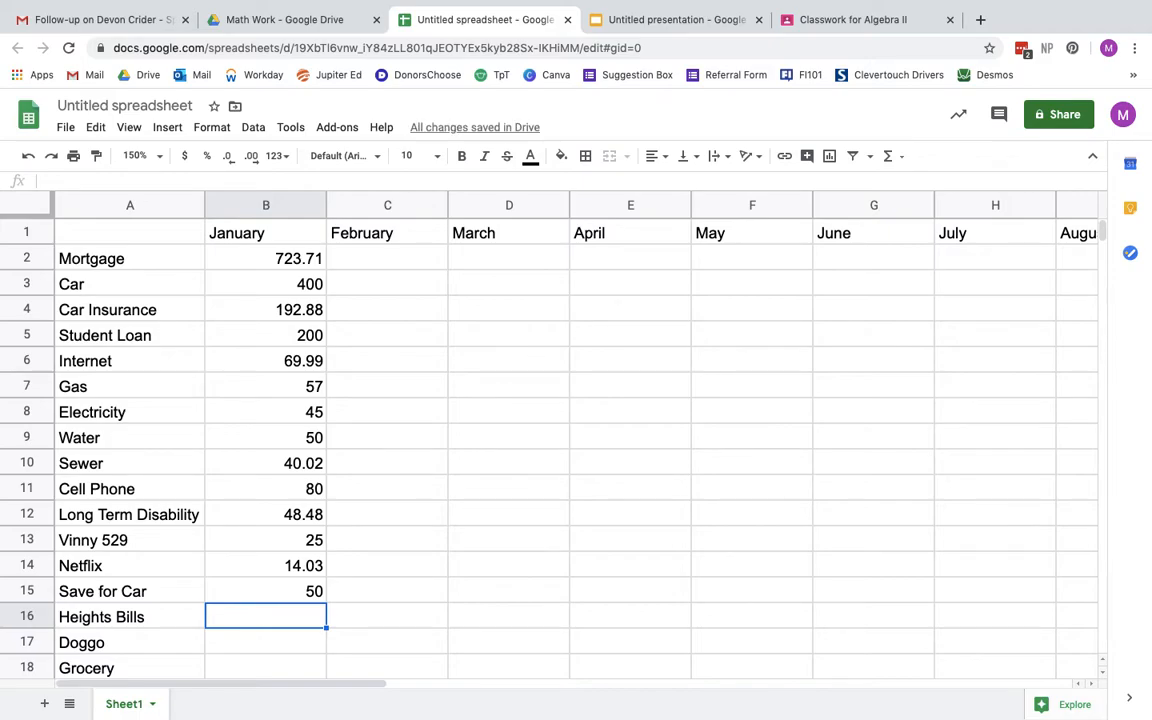
Enter the January amounts 120 for Heights Bills, 150 for Doggo and 230 for Grocery in B16:B18
text(120)
key(Return)
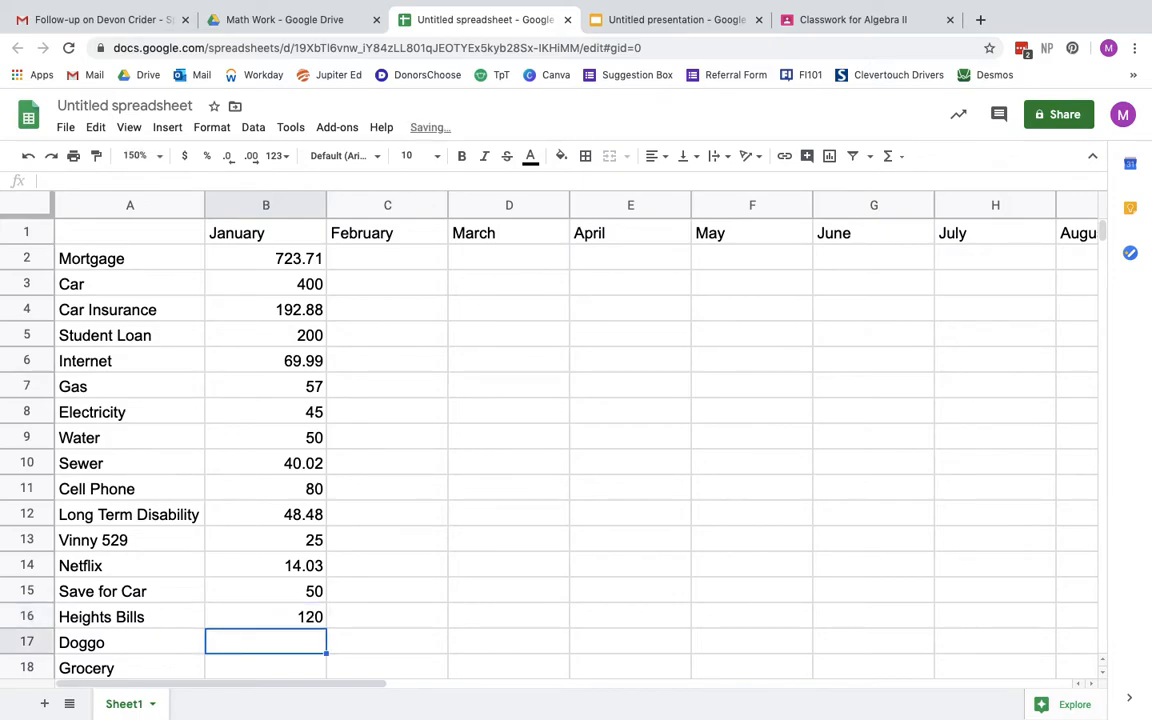
text(150)
key(Return)
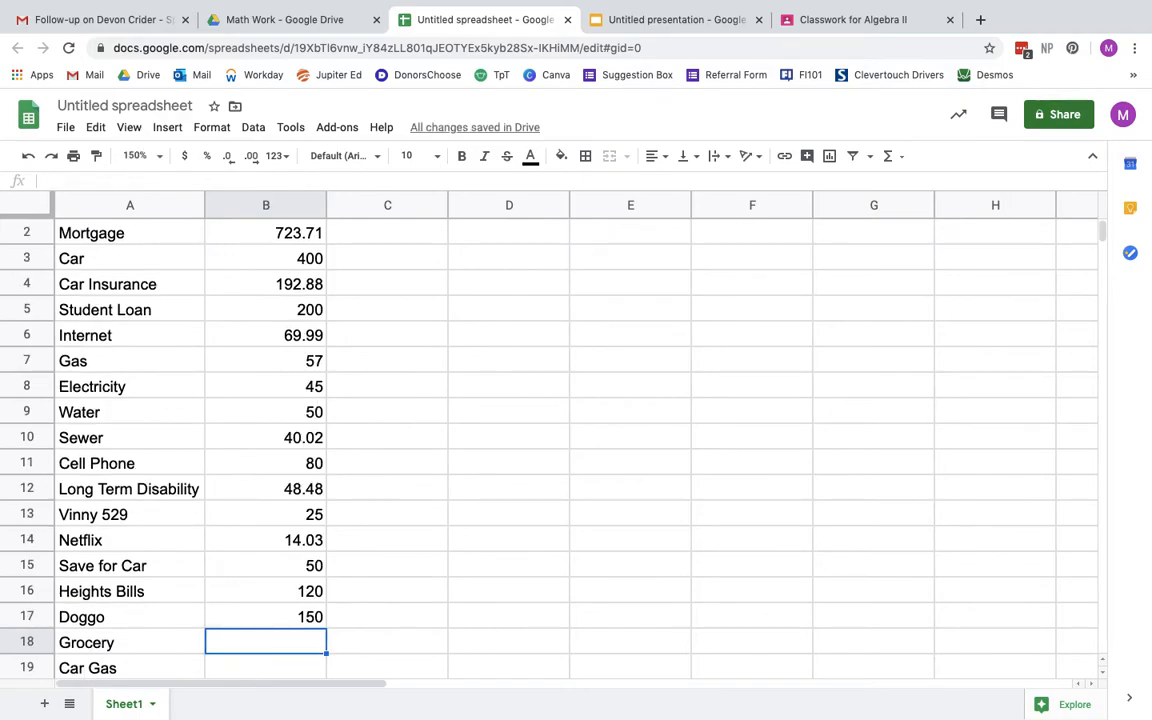
text(230)
key(Return)
Enter the January amounts 100 for Car Gas, 100 for Eating Out, 50 for Shopping and 25 for Other in B19:B22
text(100)
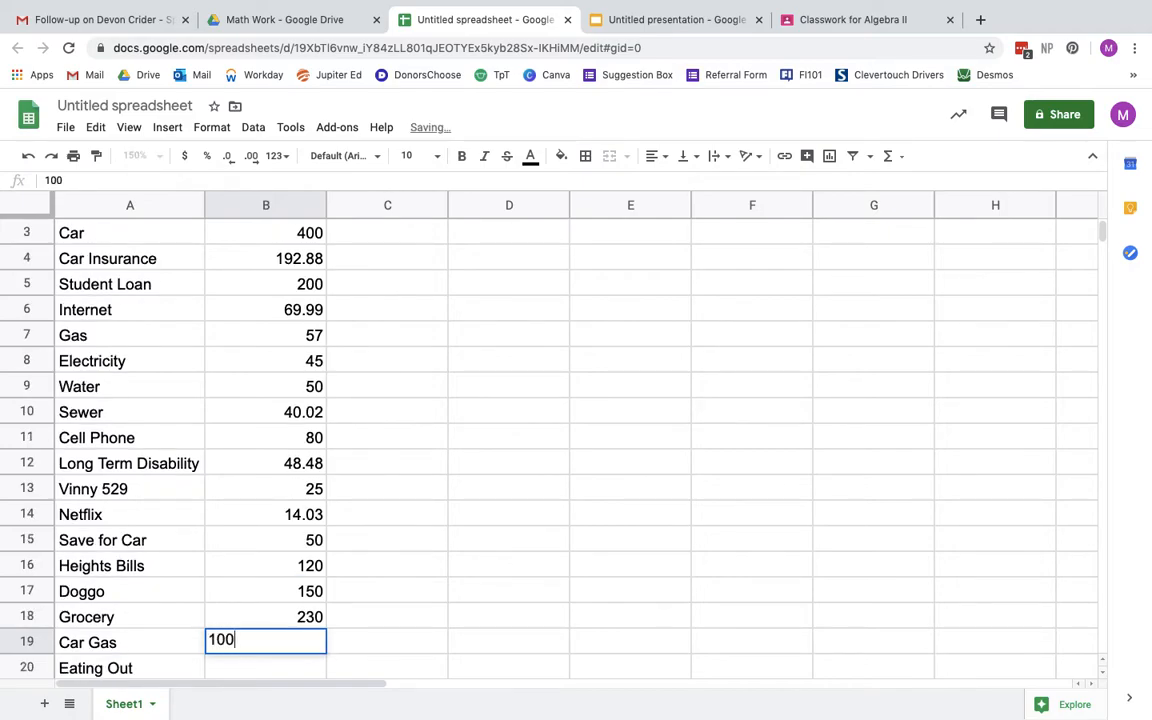
key(Return)
text(100)
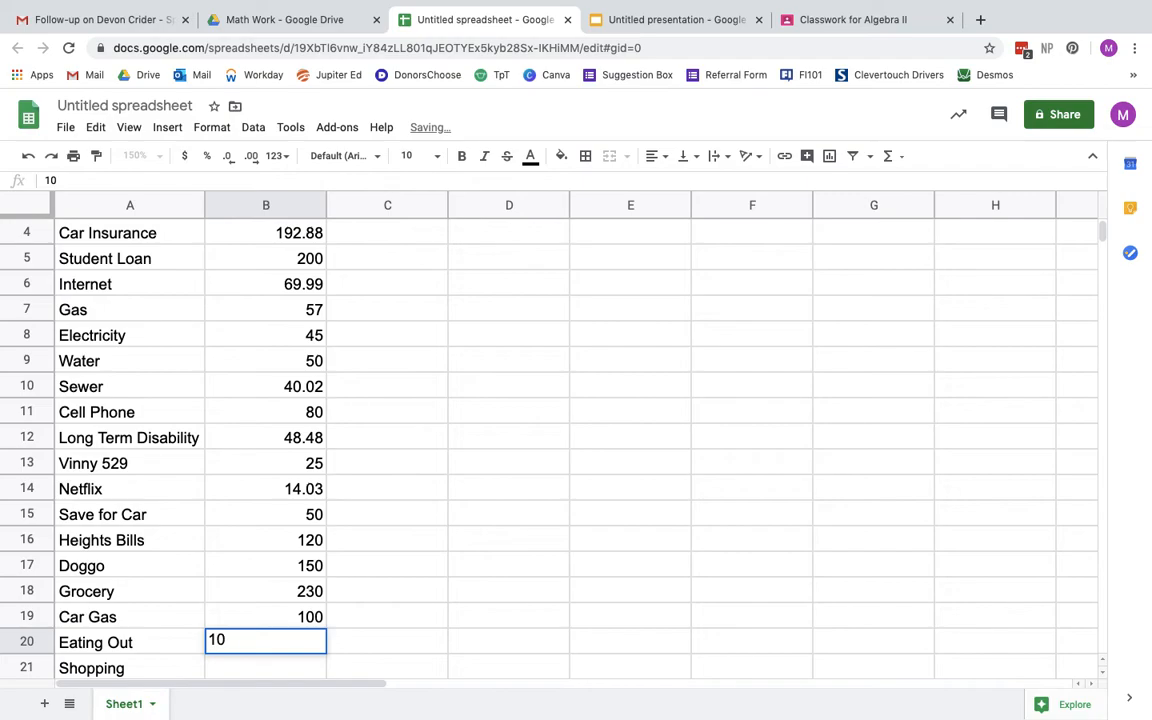
key(Return)
text(50)
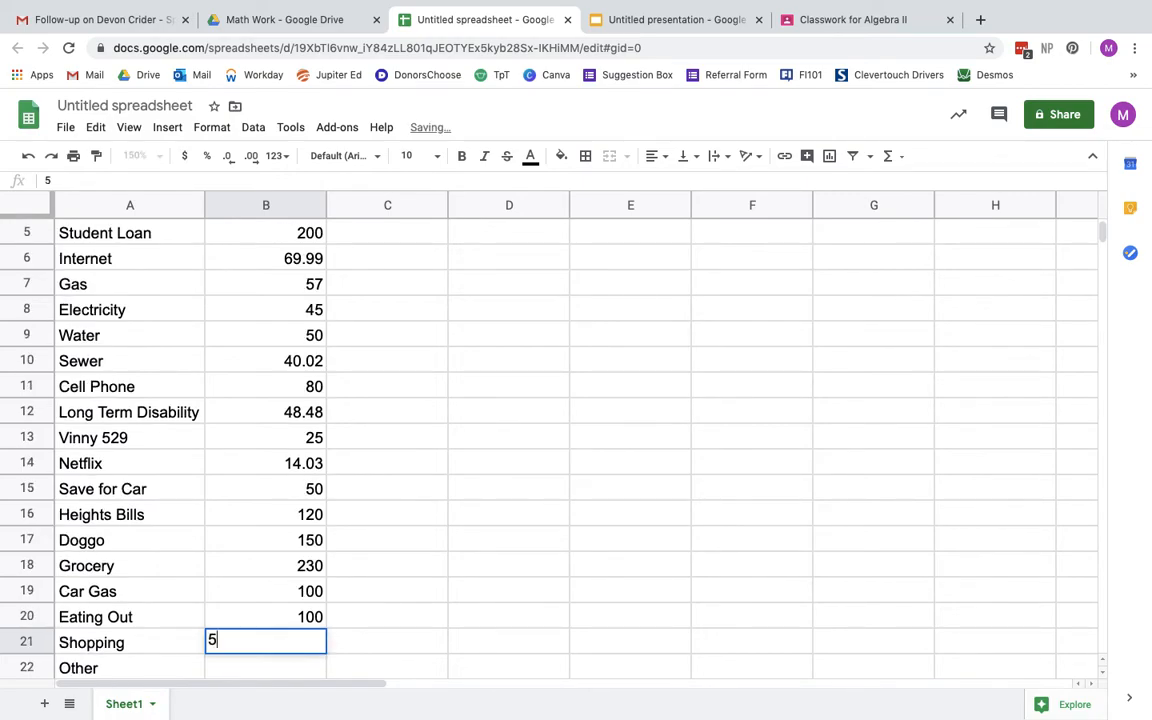
key(Return)
text(25)
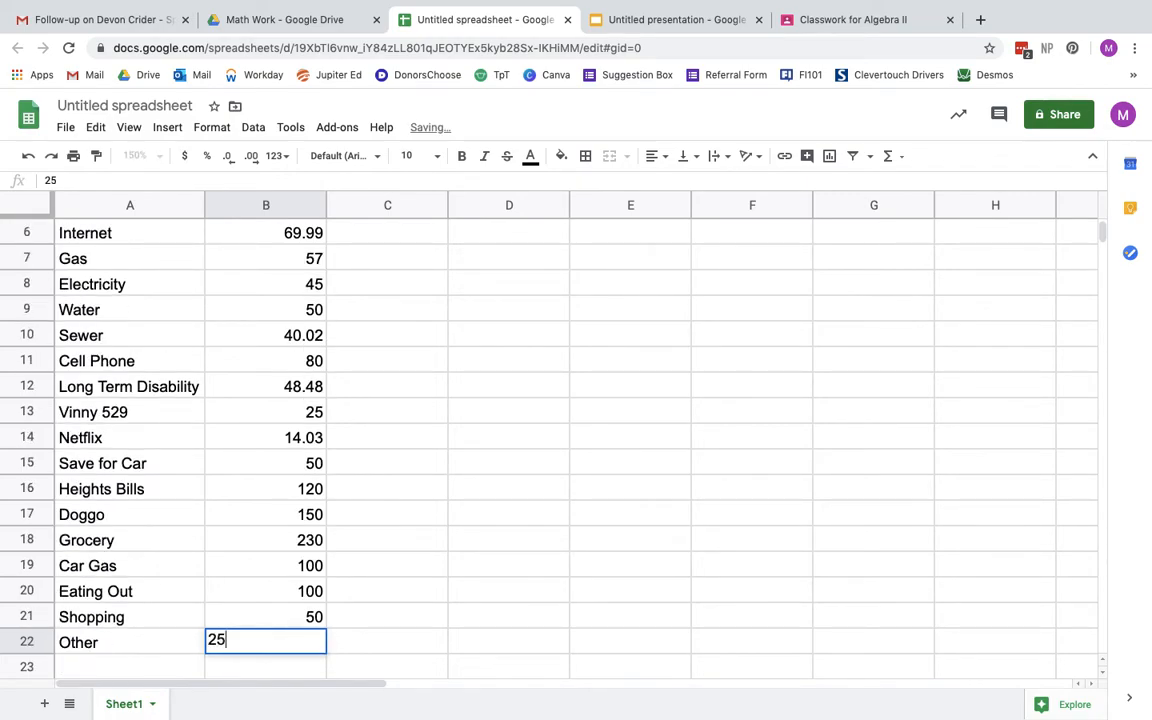
key(Return)
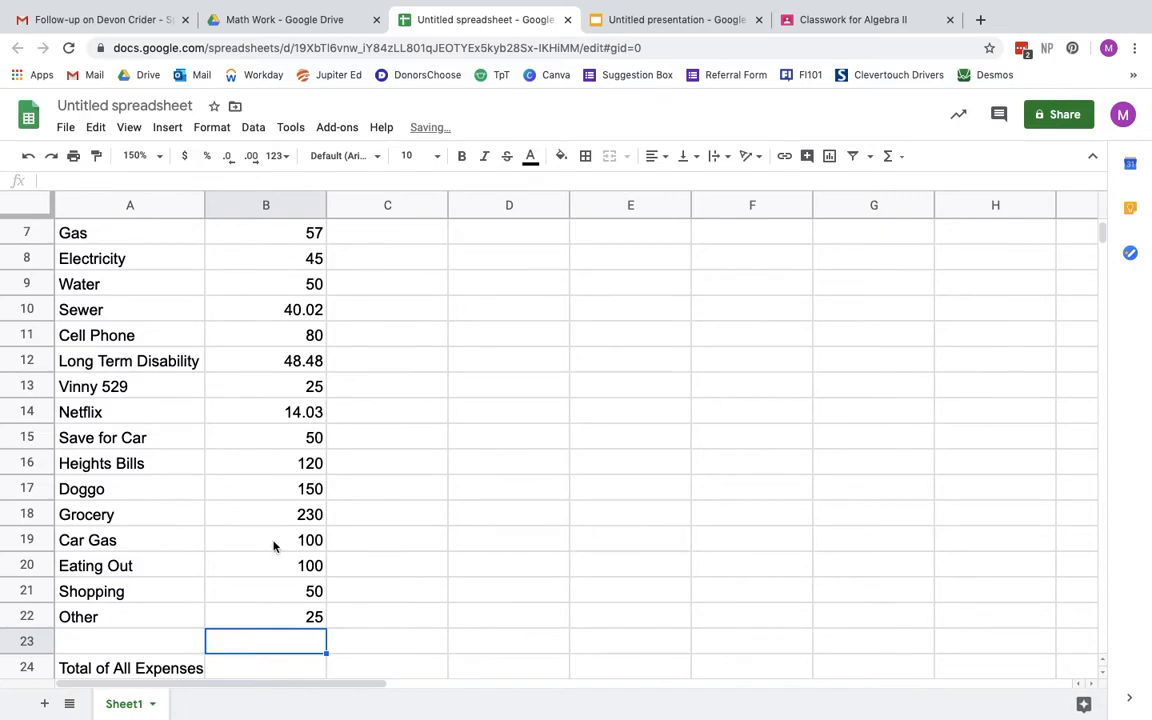
click(302, 593)
click(303, 615)
click(299, 594)
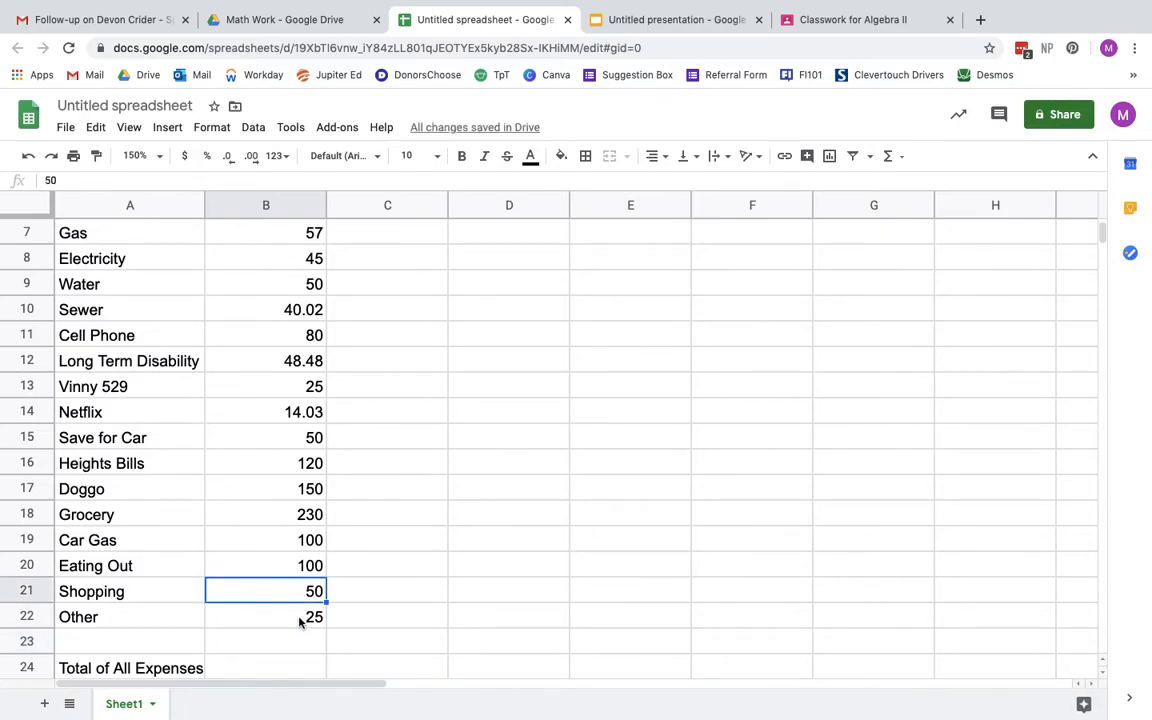
click(303, 617)
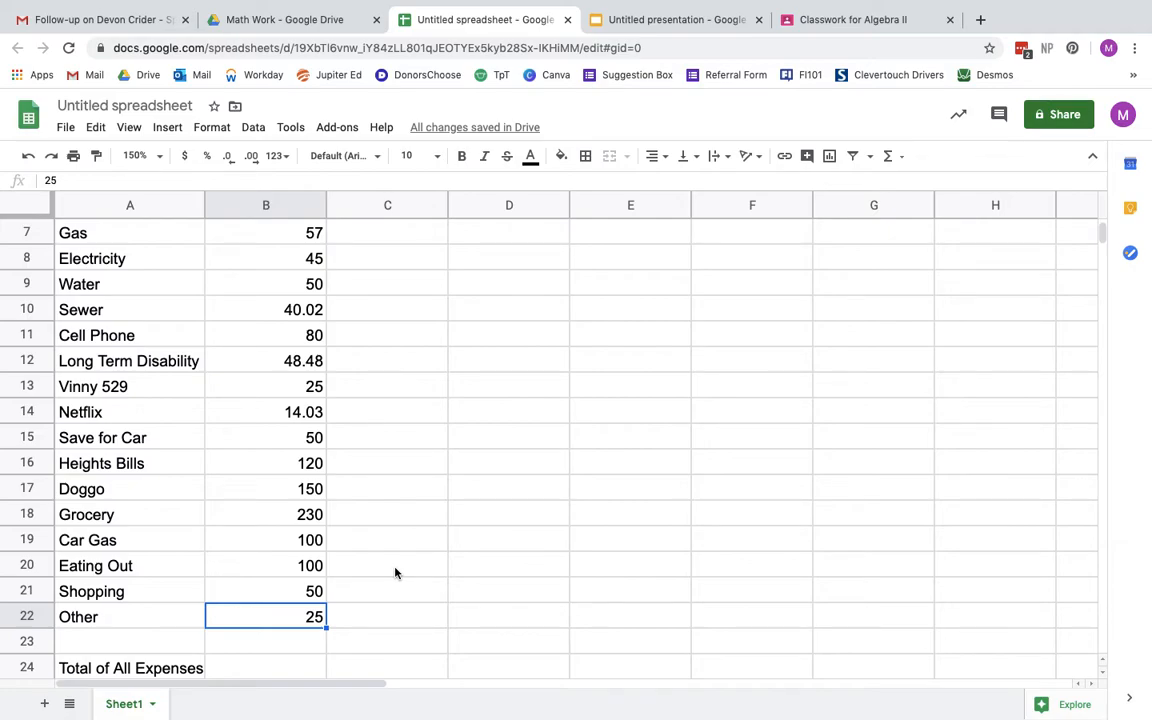
click(312, 597)
click(311, 620)
Change the font of the entire sheet to Calibri
scroll(195, 399, up, 3)
click(22, 203)
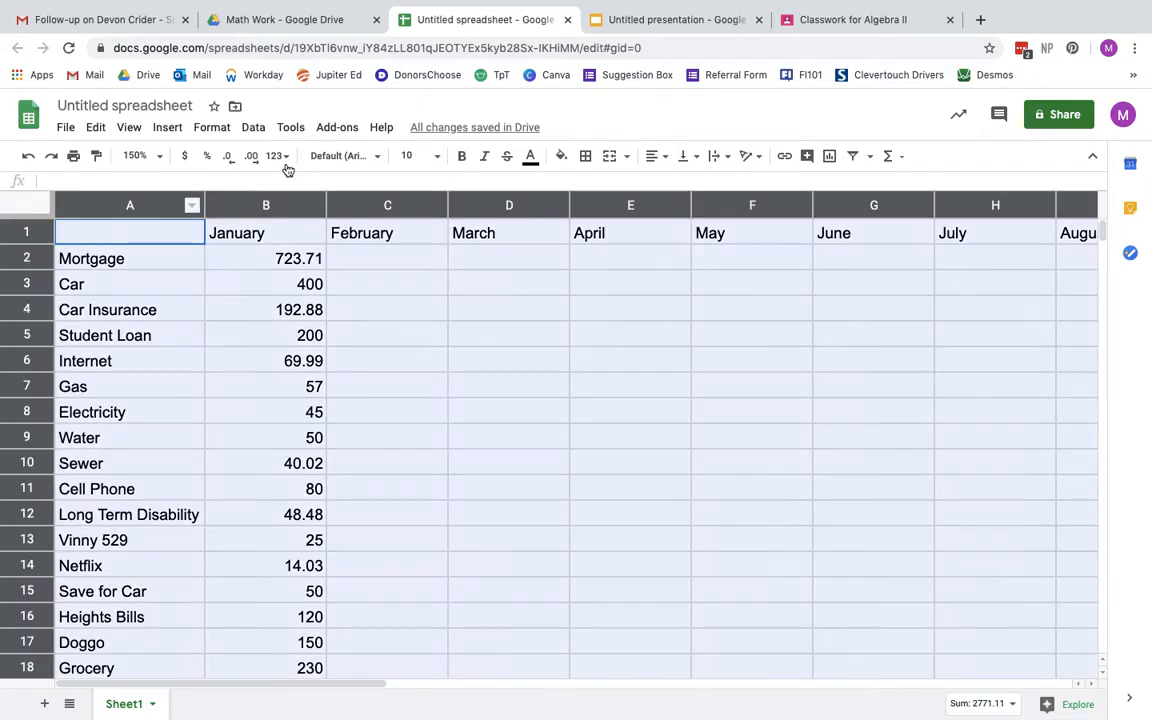
click(338, 156)
click(366, 316)
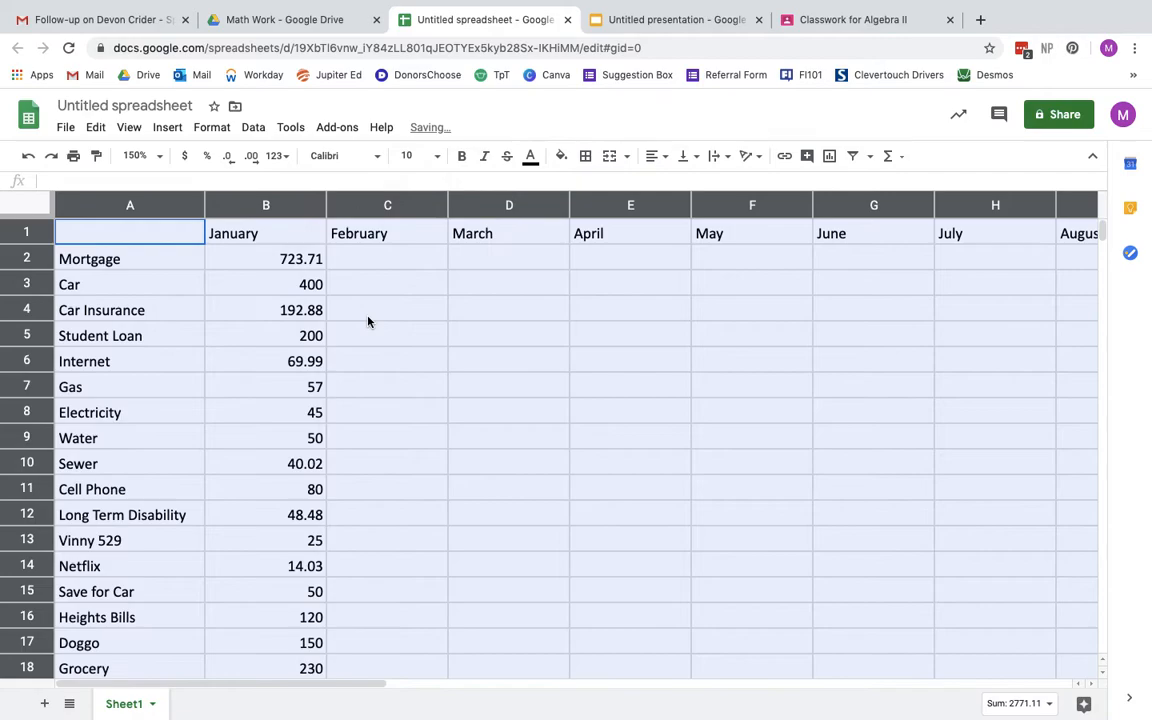
click(419, 282)
Fill the month header cells from January to December in row 1 with yellow
mouse_move(235, 232)
mouse_down()
mouse_move(765, 238)
mouse_move(1118, 226)
mouse_move(833, 298)
mouse_move(735, 249)
mouse_up()
click(561, 155)
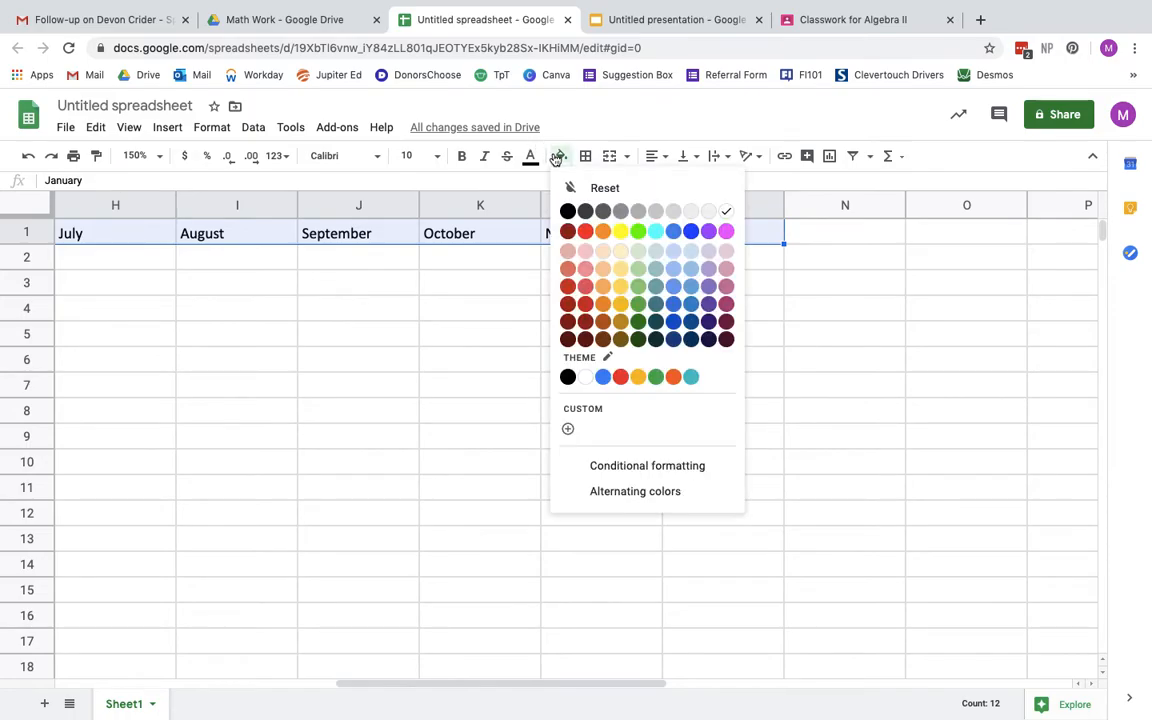
click(622, 234)
click(560, 290)
scroll(560, 294, left, 6)
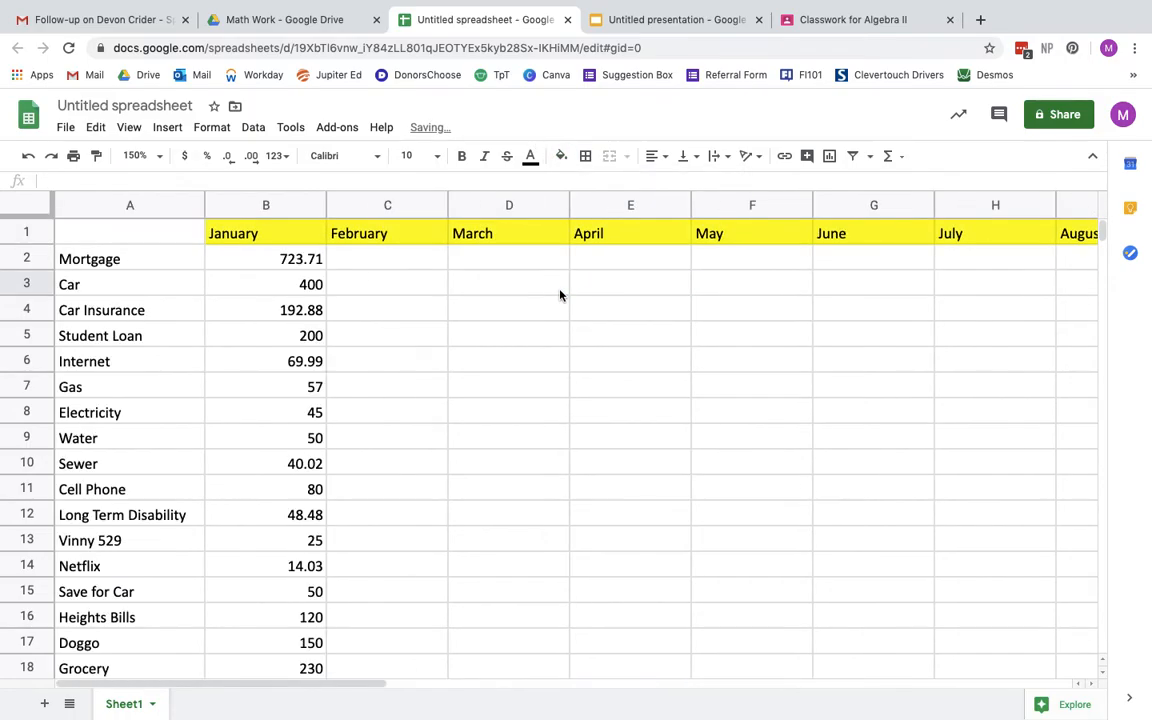
Make the month headers in B1:M1 bold and center them horizontally
click(267, 240)
drag(267, 247, 930, 245)
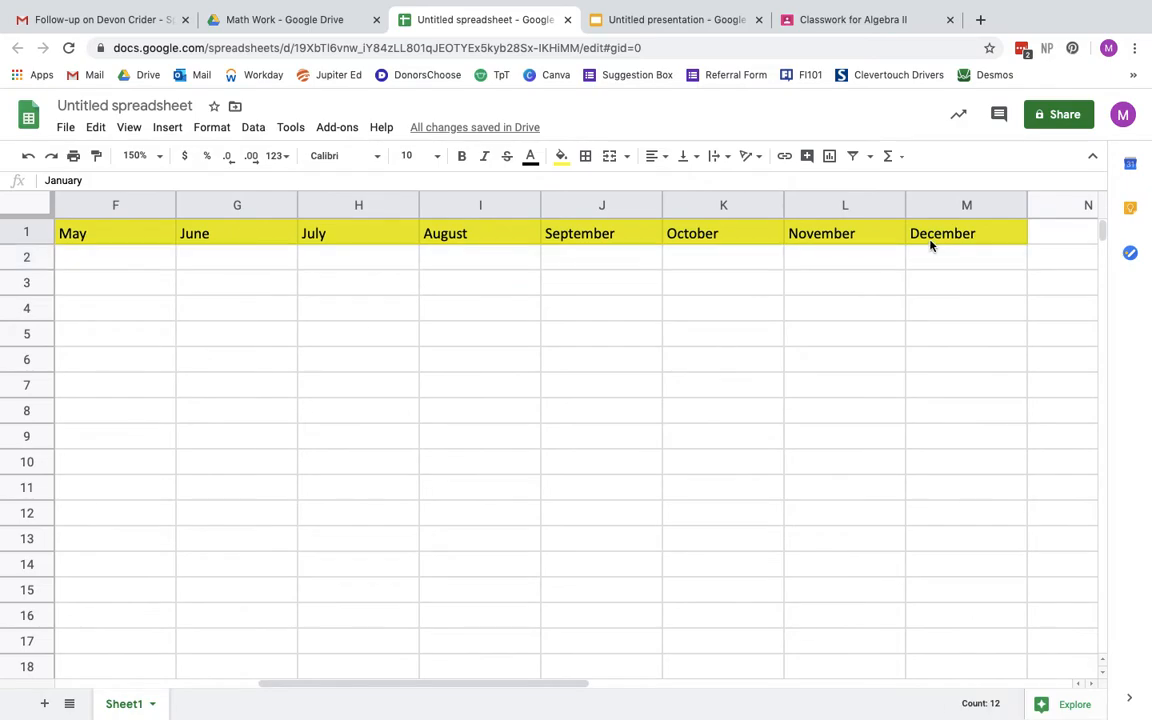
click(462, 156)
click(653, 156)
click(672, 183)
click(622, 260)
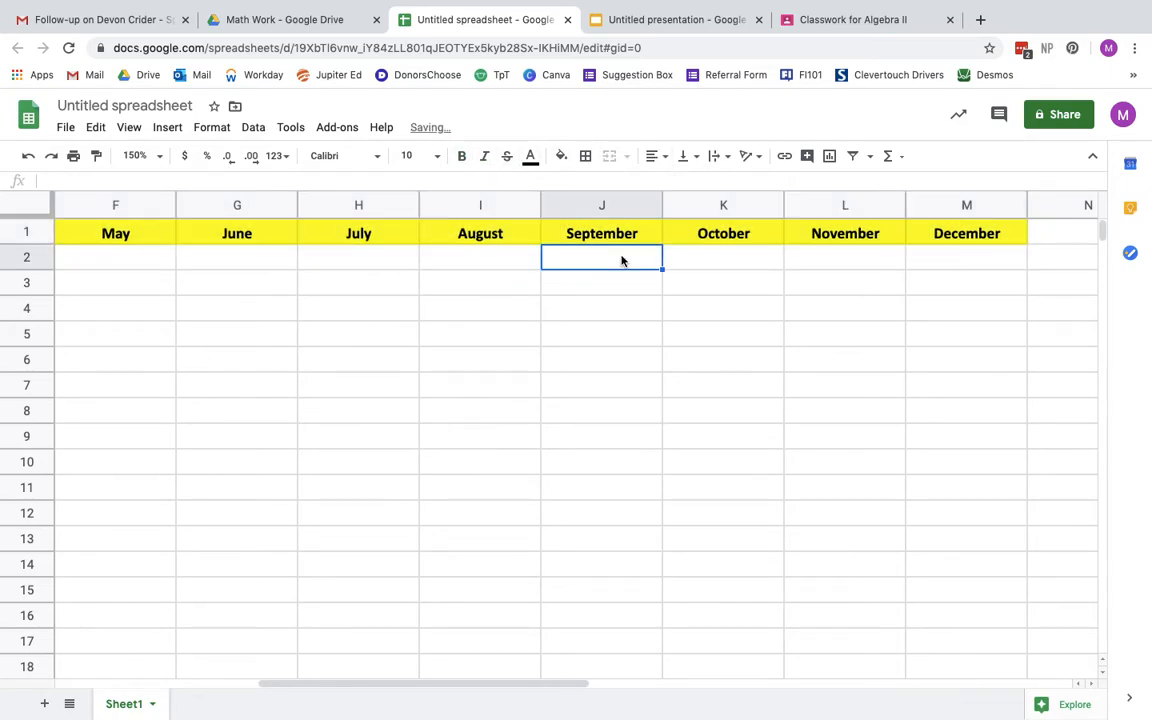
scroll(621, 261, left, 5)
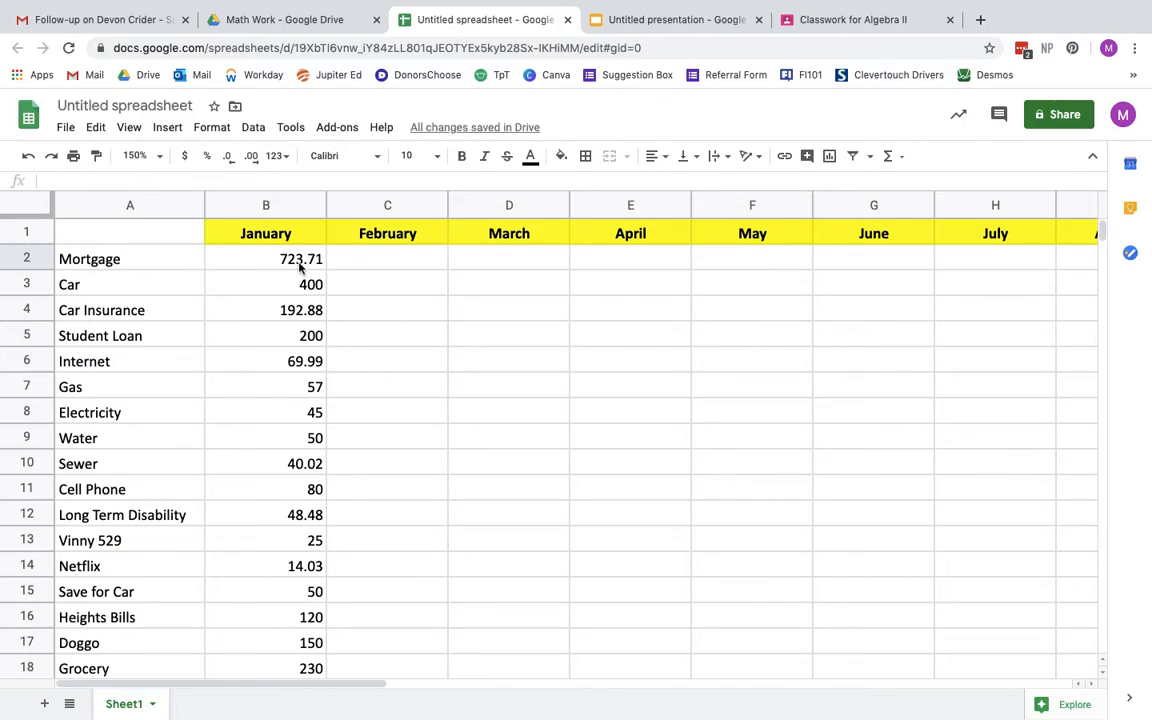
Copy the January amounts in B2:B22 across all the remaining months through December in column M
click(154, 159)
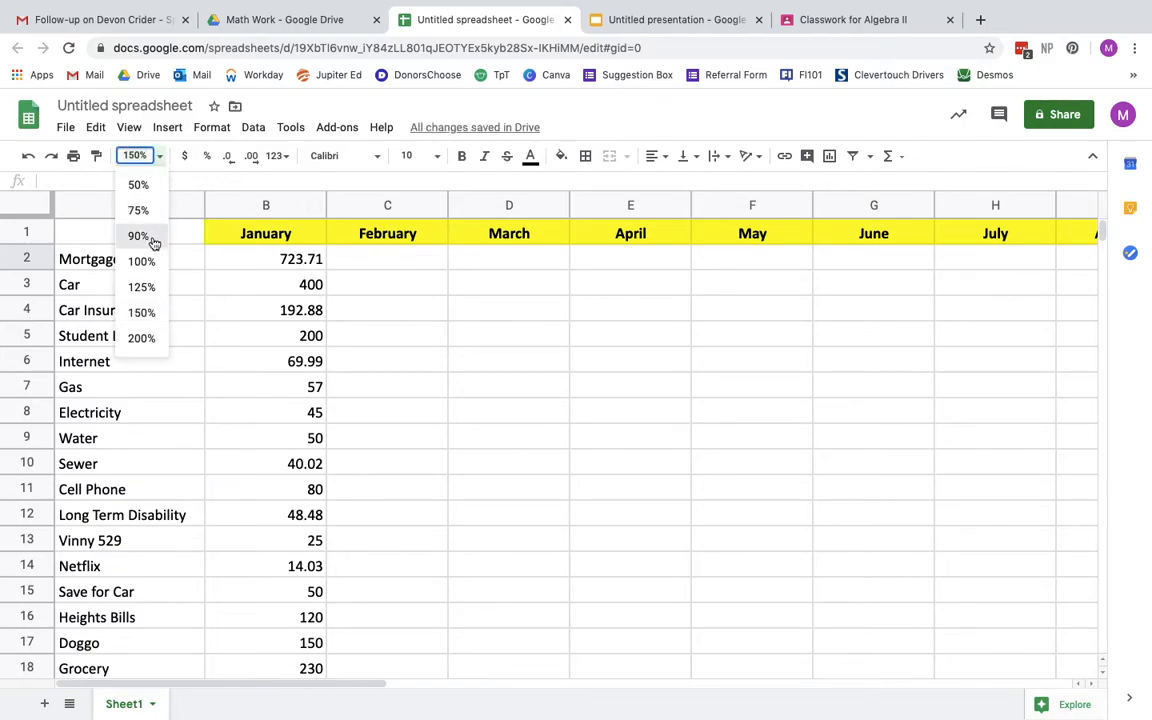
click(152, 237)
click(236, 262)
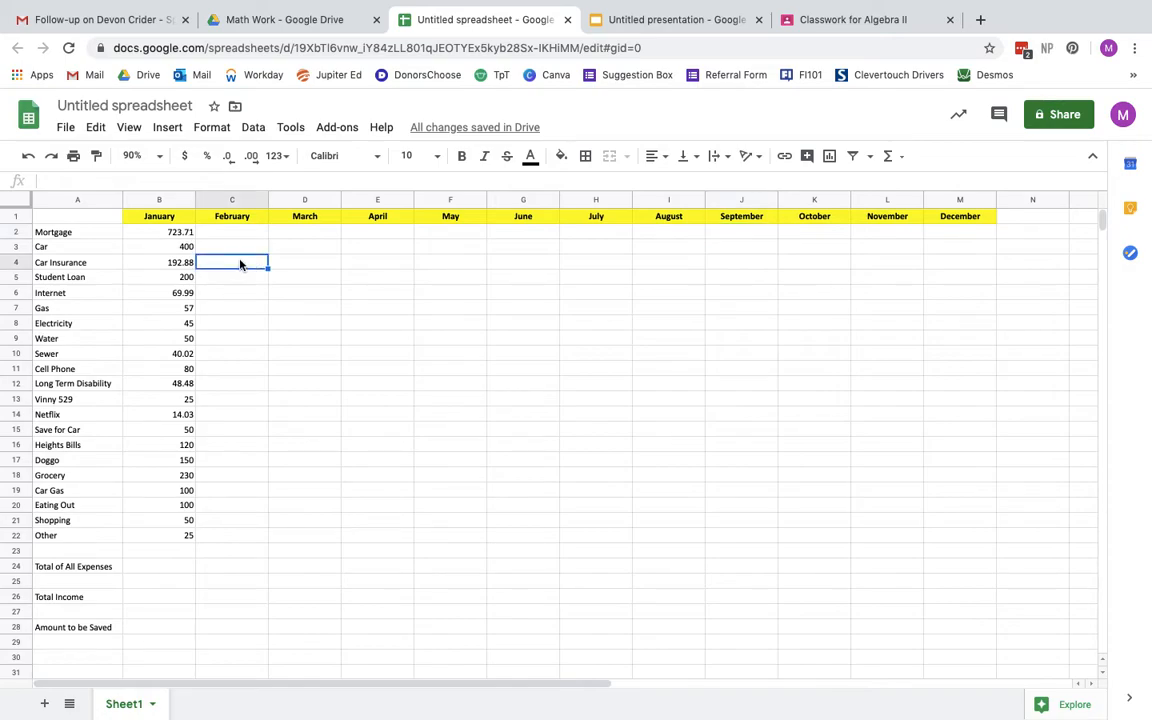
drag(187, 234, 192, 538)
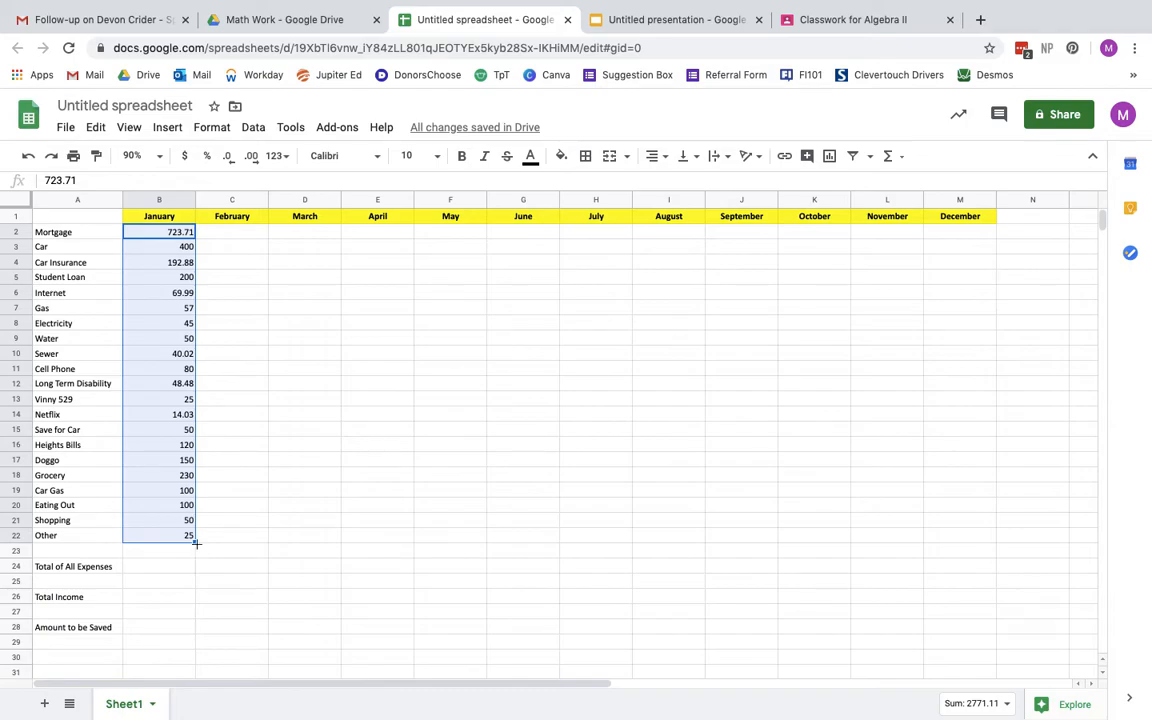
drag(196, 543, 968, 556)
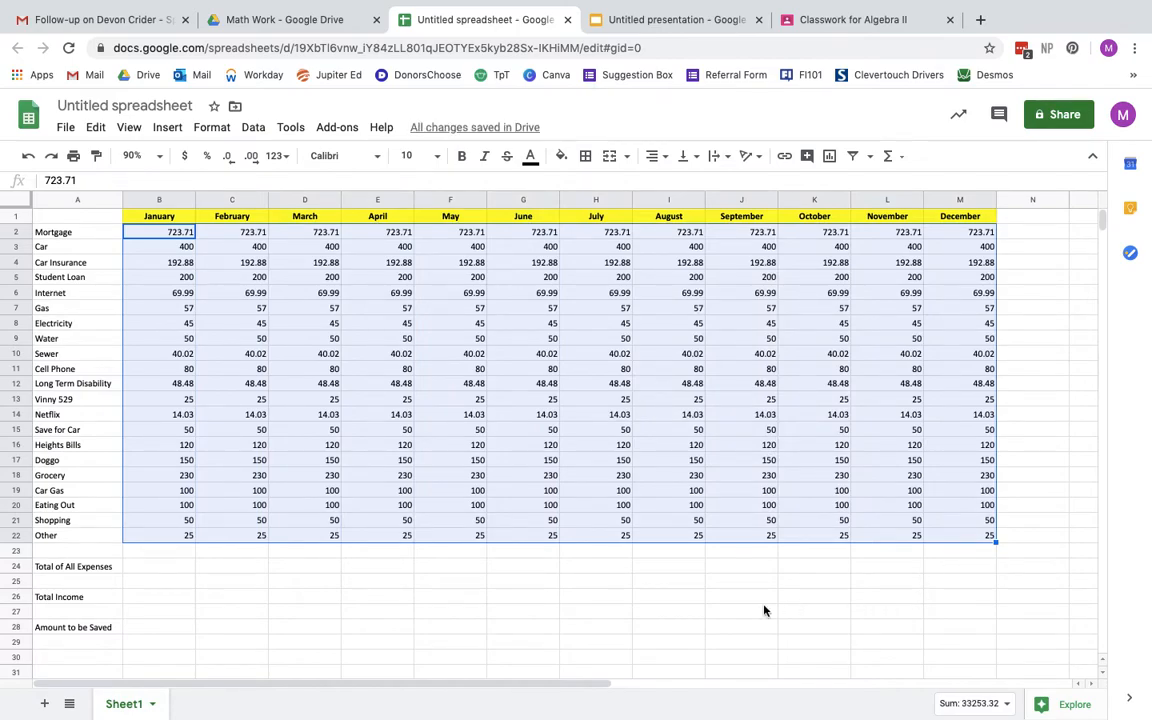
click(566, 600)
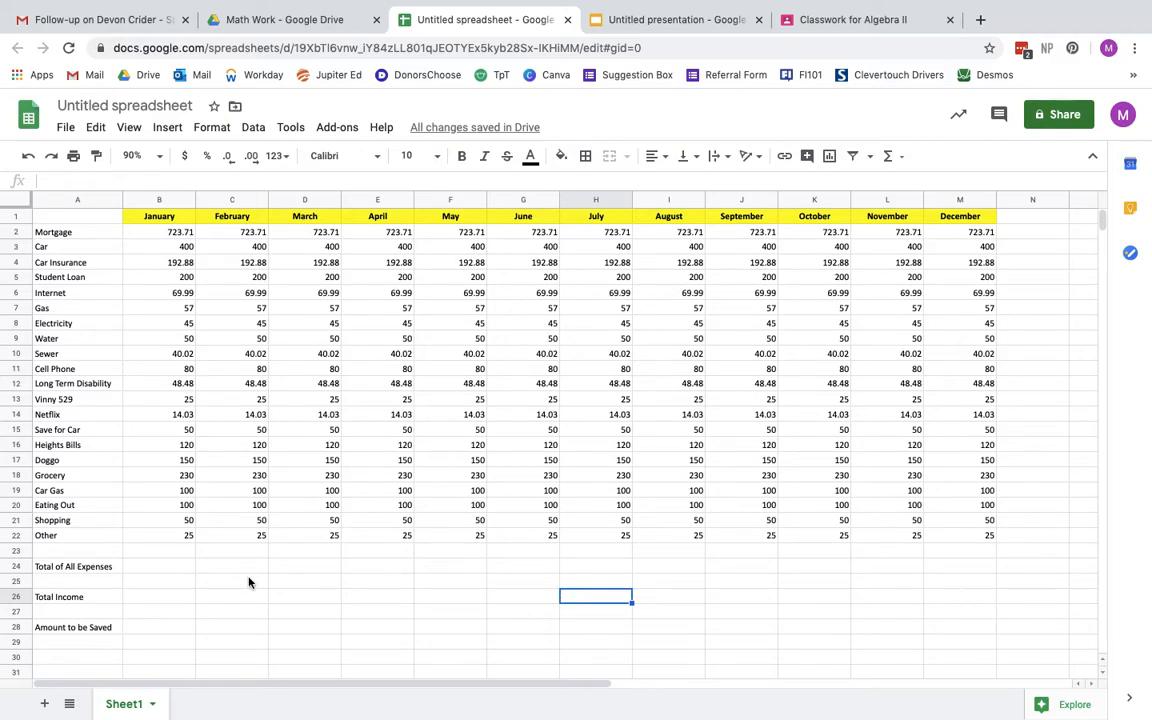
click(172, 383)
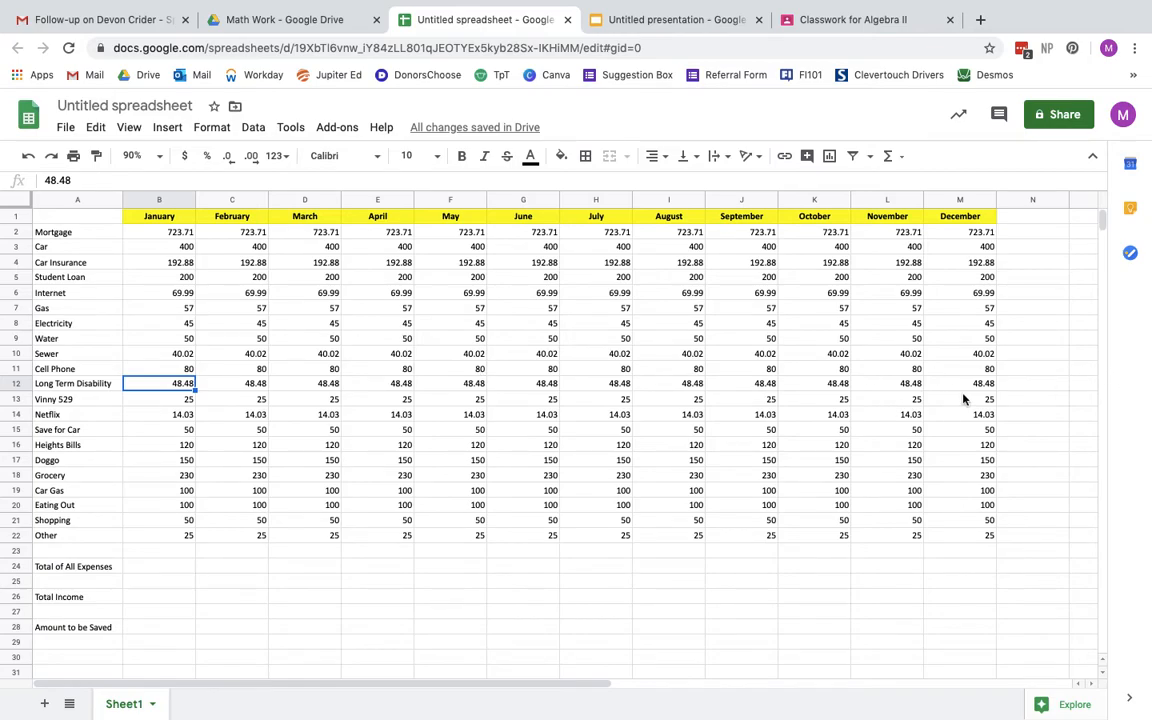
Clear the Long Term Disability amounts in row 12 for every month except January, April, July and October
click(226, 384)
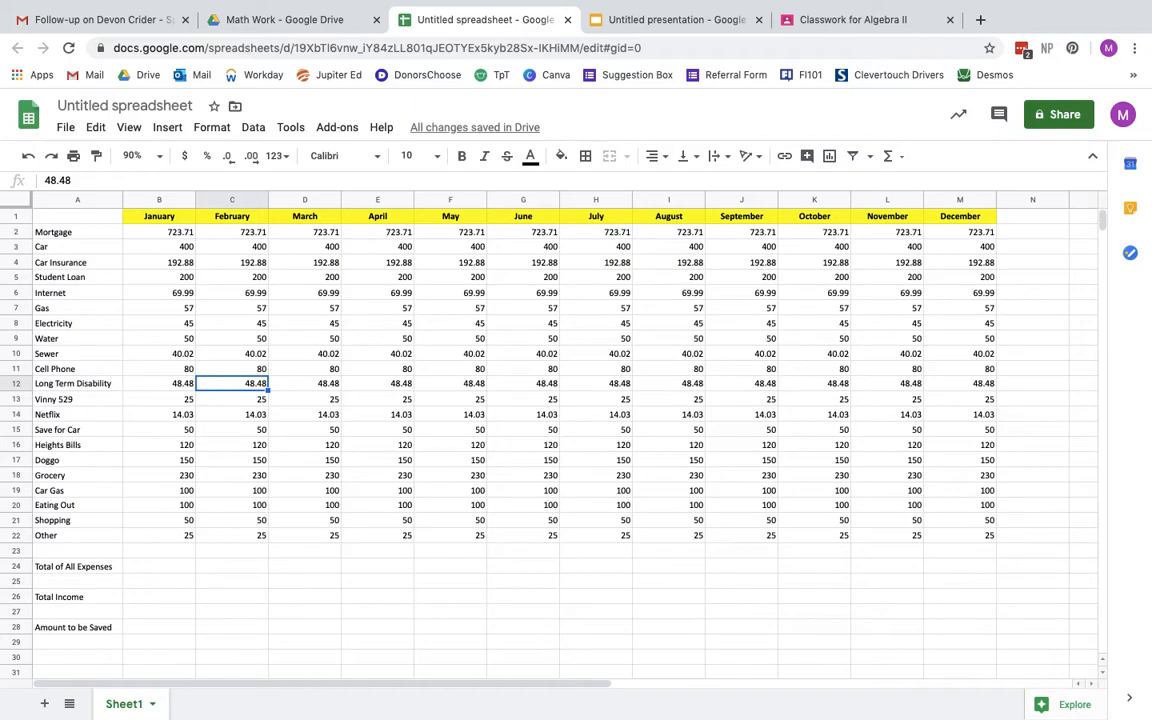
key(Delete)
key(Right)
key(Delete)
key(Right)
key(Right)
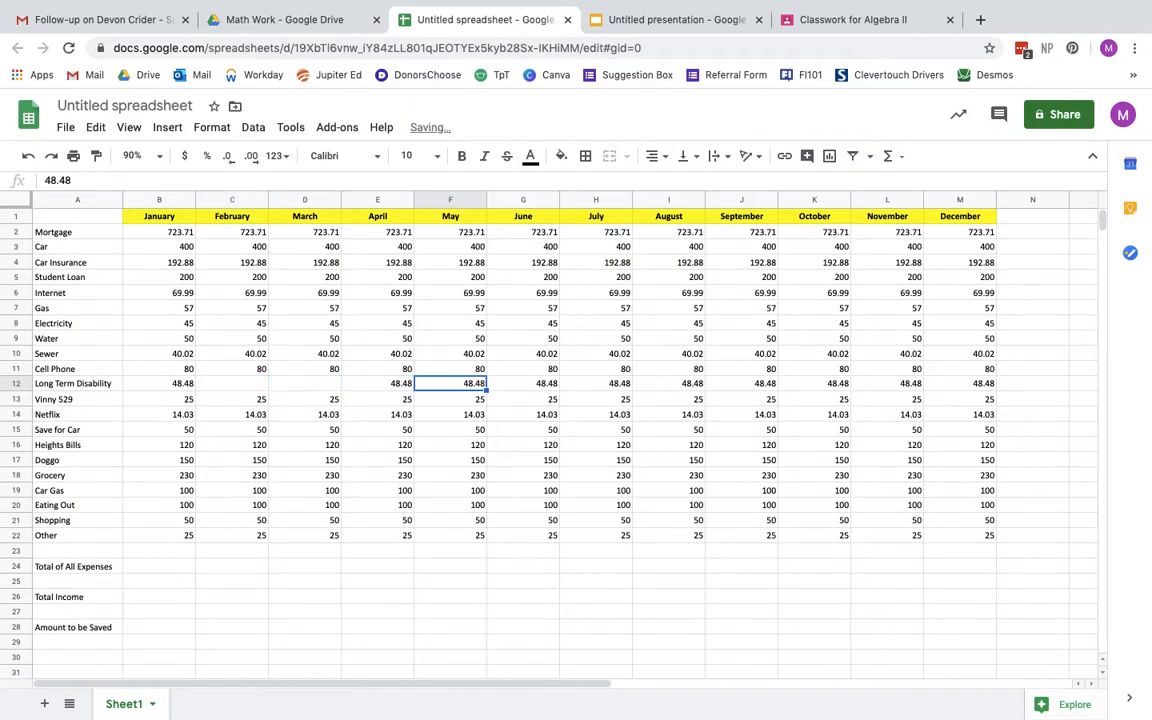
key(Delete)
key(Right)
key(Delete)
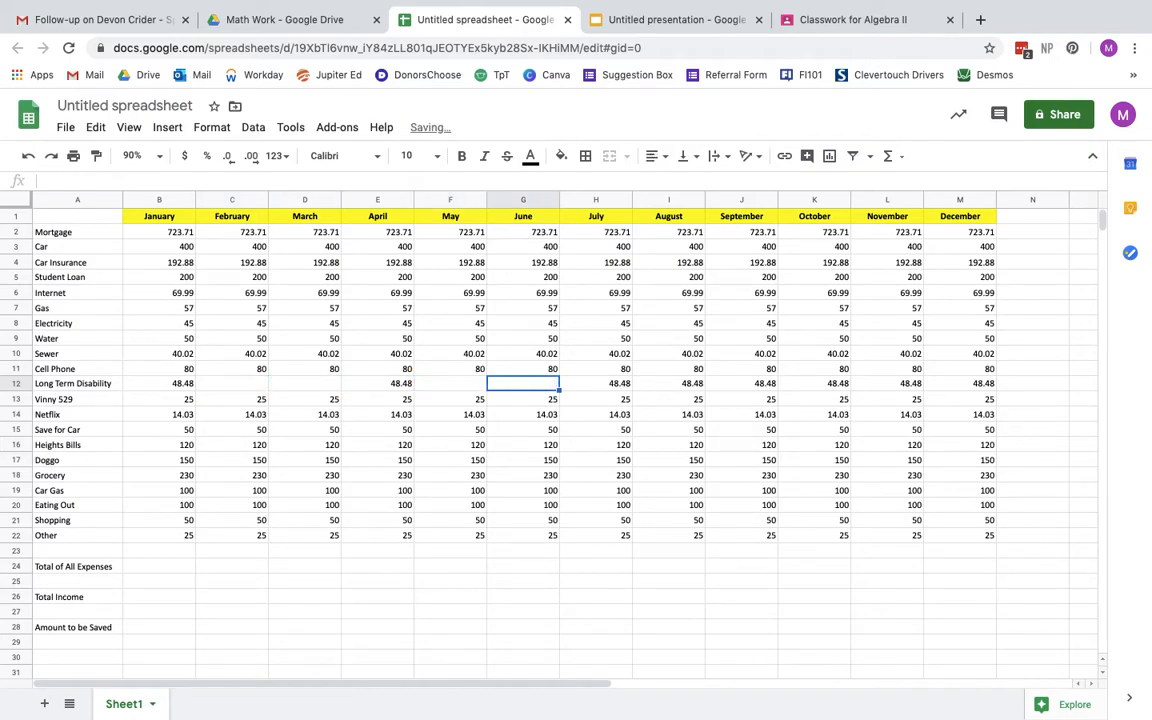
key(Right)
key(Right)
key(Delete)
key(Right)
key(Delete)
key(Right)
key(Right)
key(Delete)
key(Right)
key(Delete)
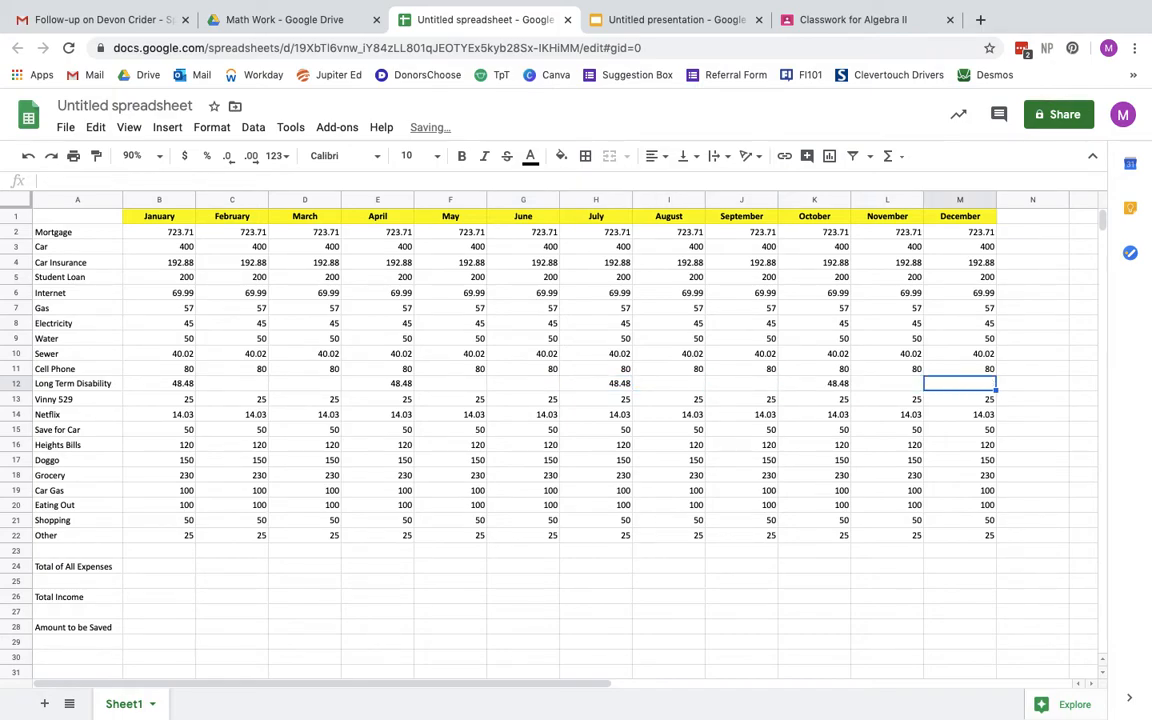
click(455, 628)
click(230, 386)
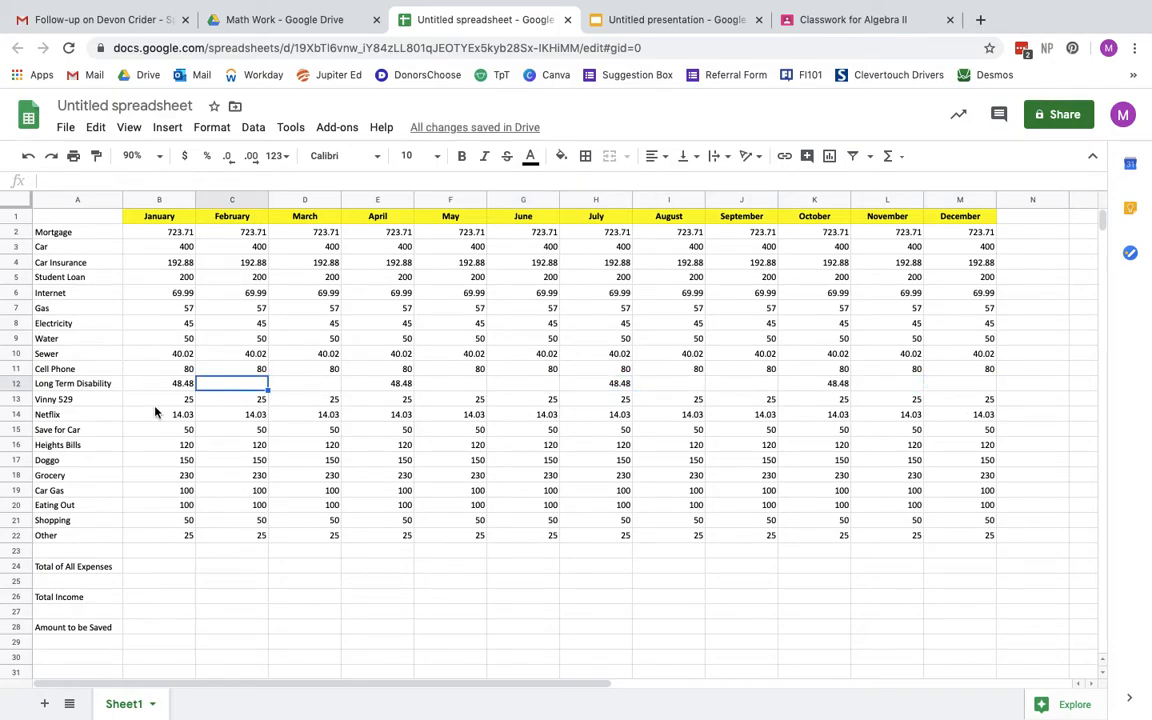
Clear the Vinny 529 amounts in row 13 for every month except March, June, September and December
click(164, 401)
click(216, 402)
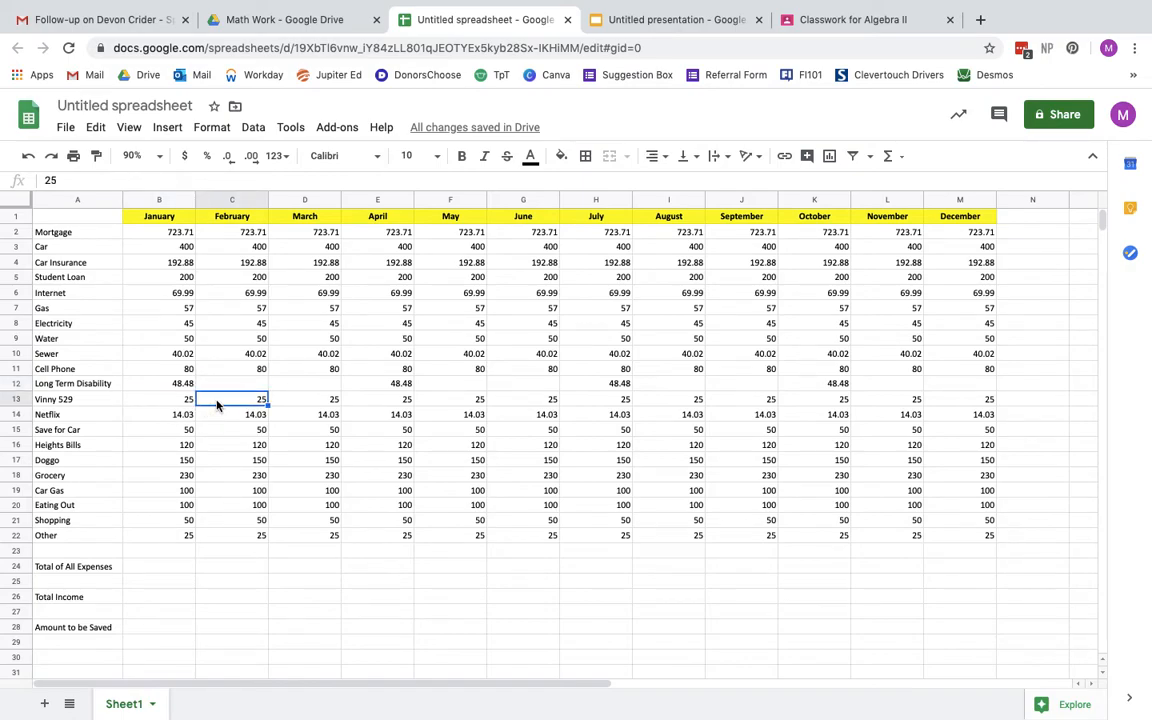
key(Left)
key(Delete)
key(Right)
key(Delete)
key(Right)
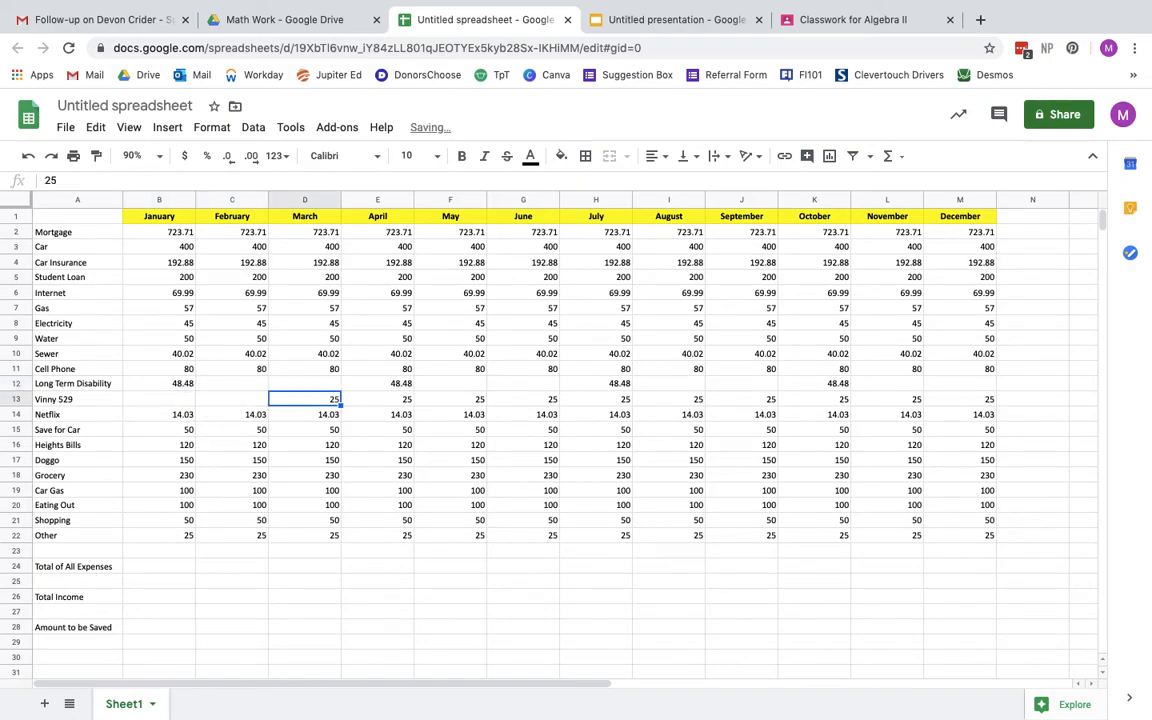
key(Right)
key(Delete)
key(Right)
key(Delete)
key(Right)
key(Right)
key(Right)
key(Delete)
key(Right)
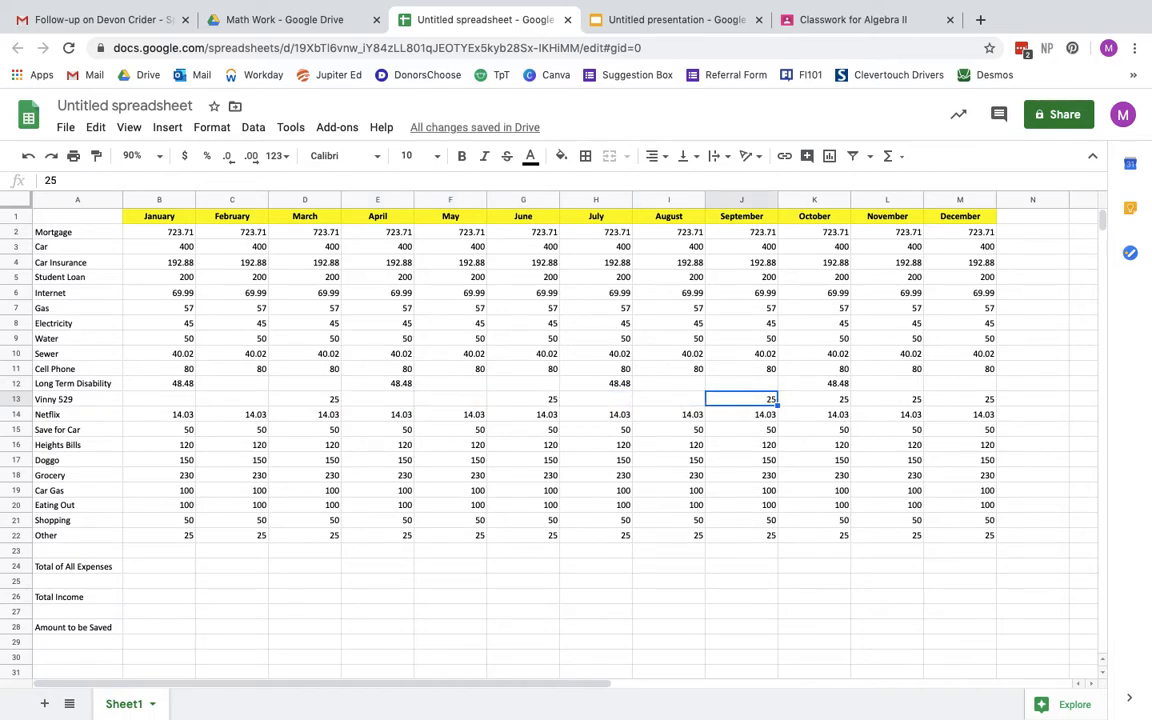
key(Right)
key(Delete)
key(Right)
key(Delete)
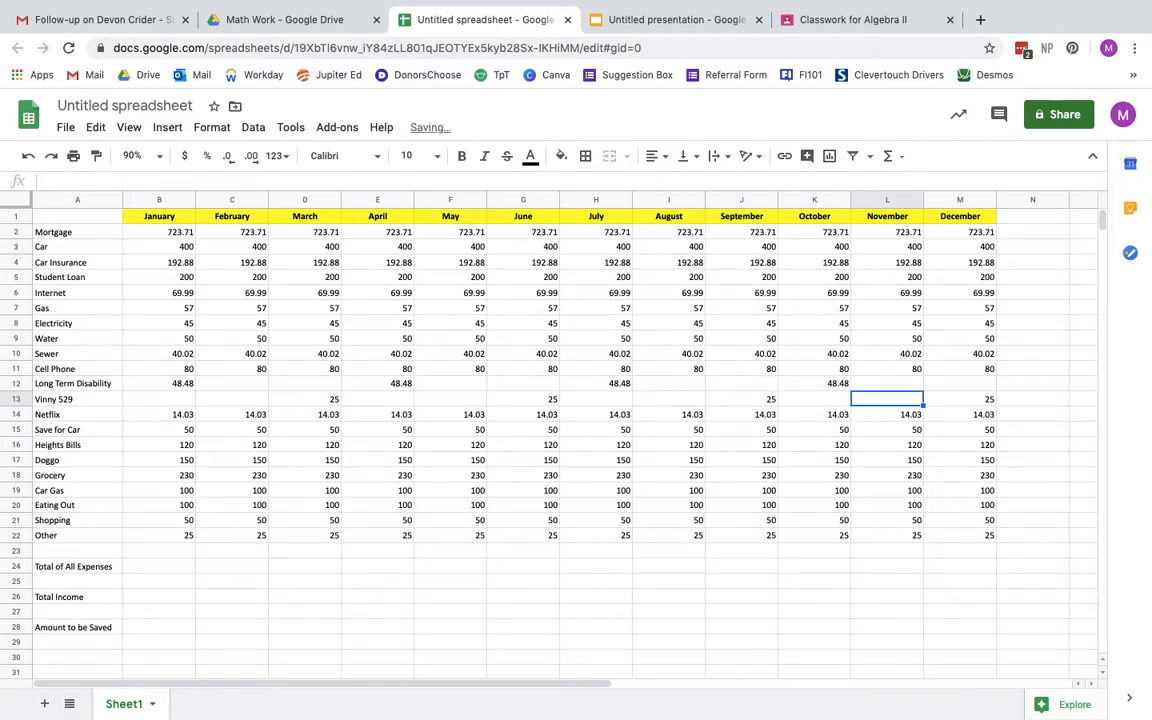
click(545, 401)
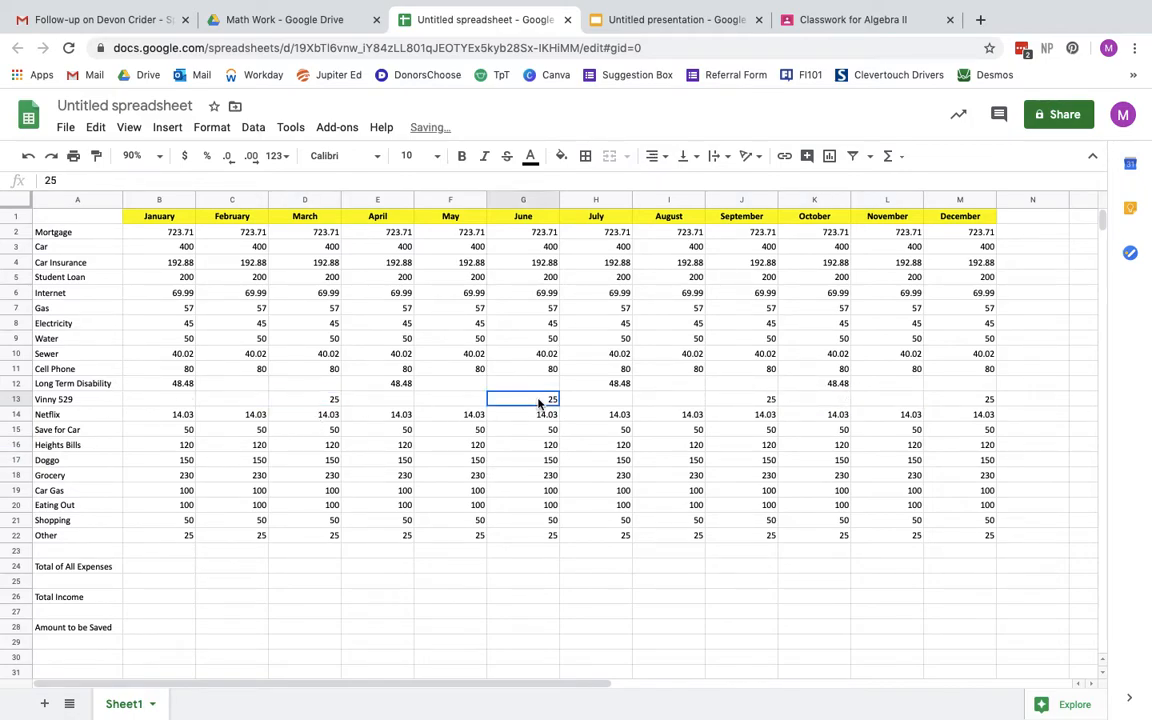
click(760, 401)
click(958, 404)
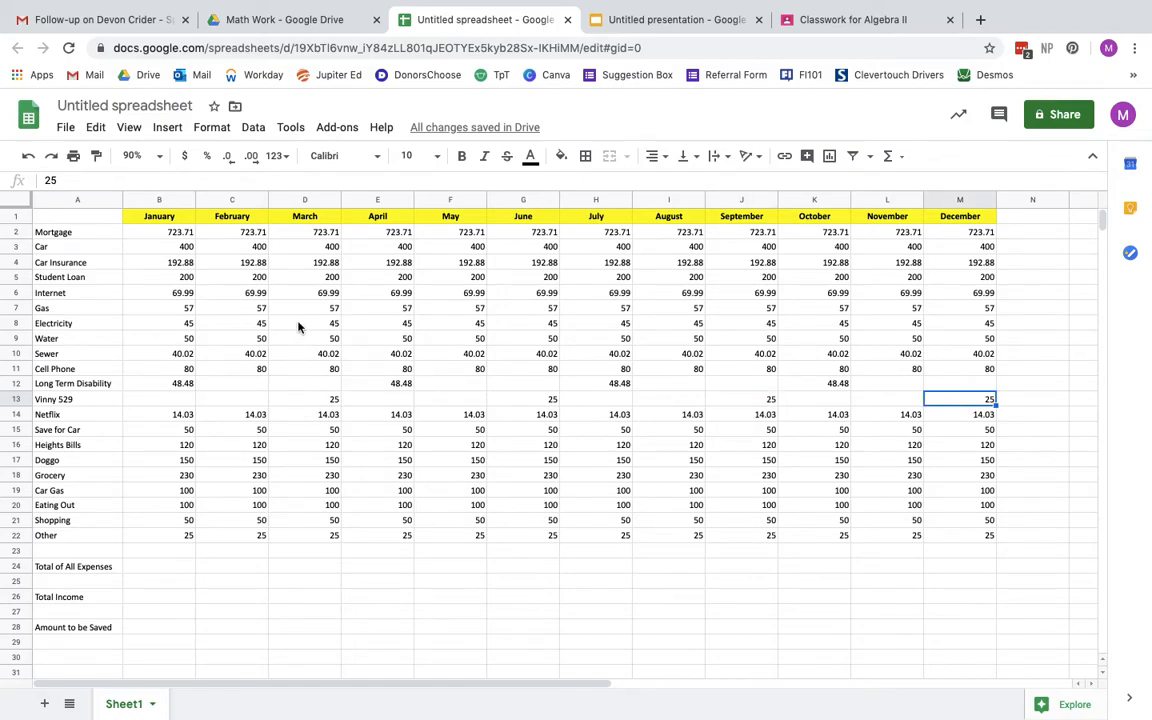
Set the April Student Loan amount to 180 and copy it across the months through September
click(395, 278)
click(543, 340)
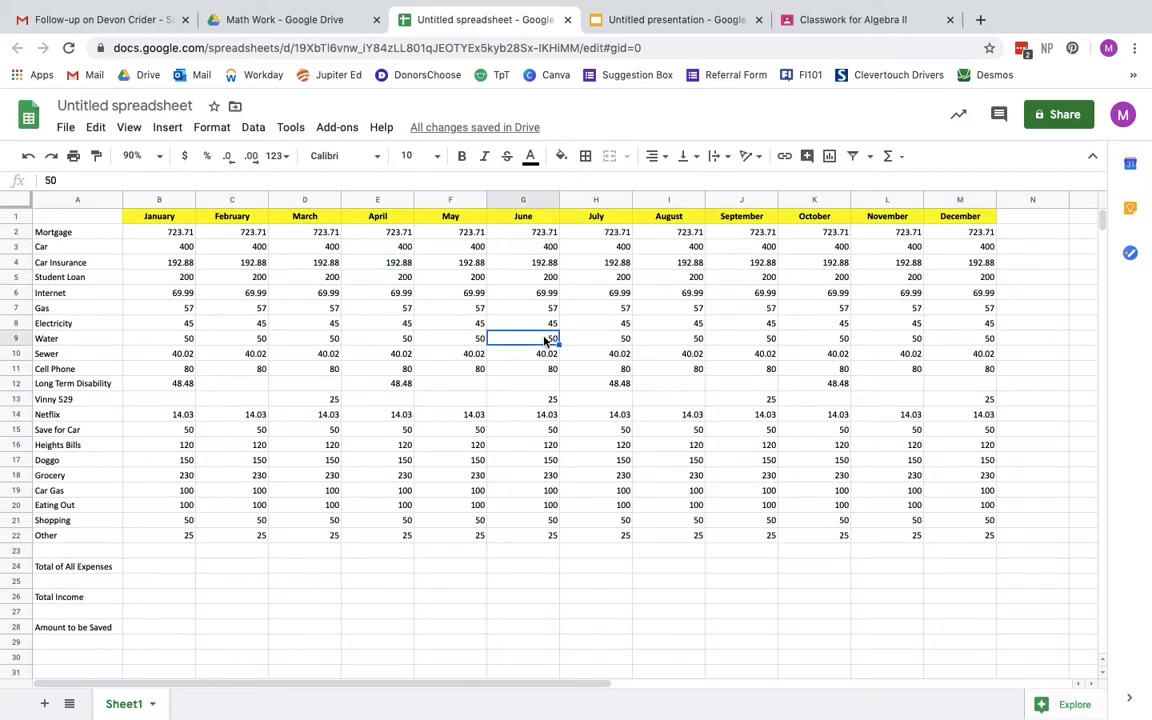
click(395, 283)
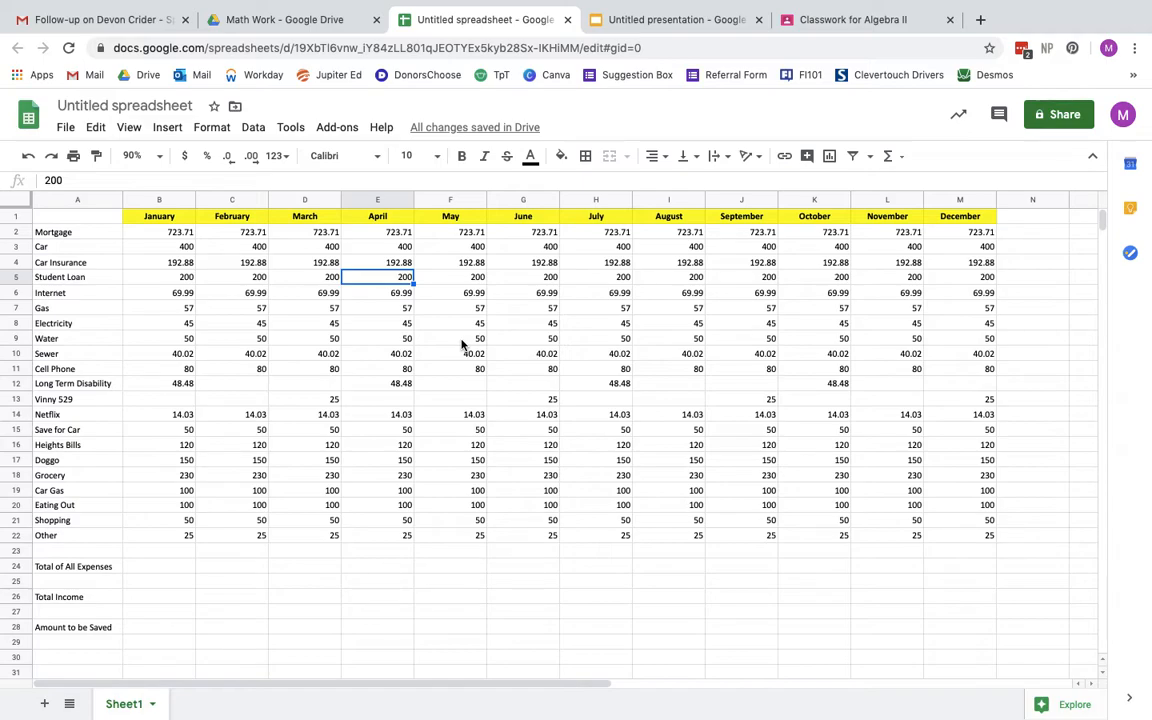
text(180)
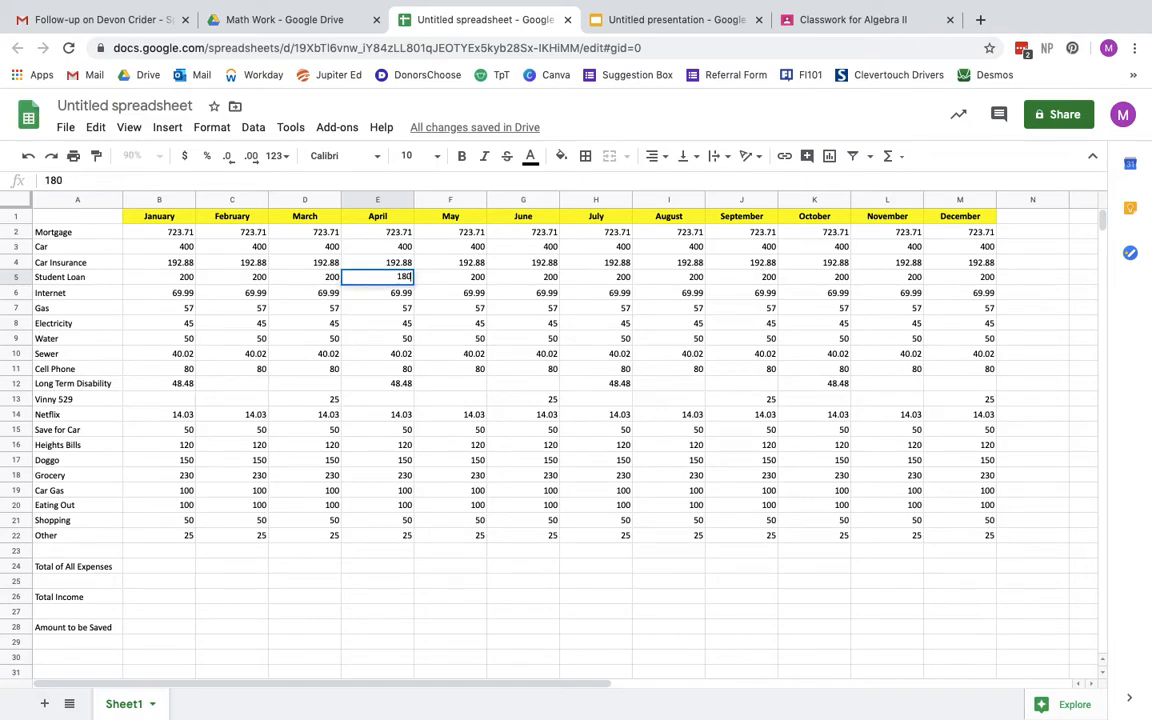
key(Return)
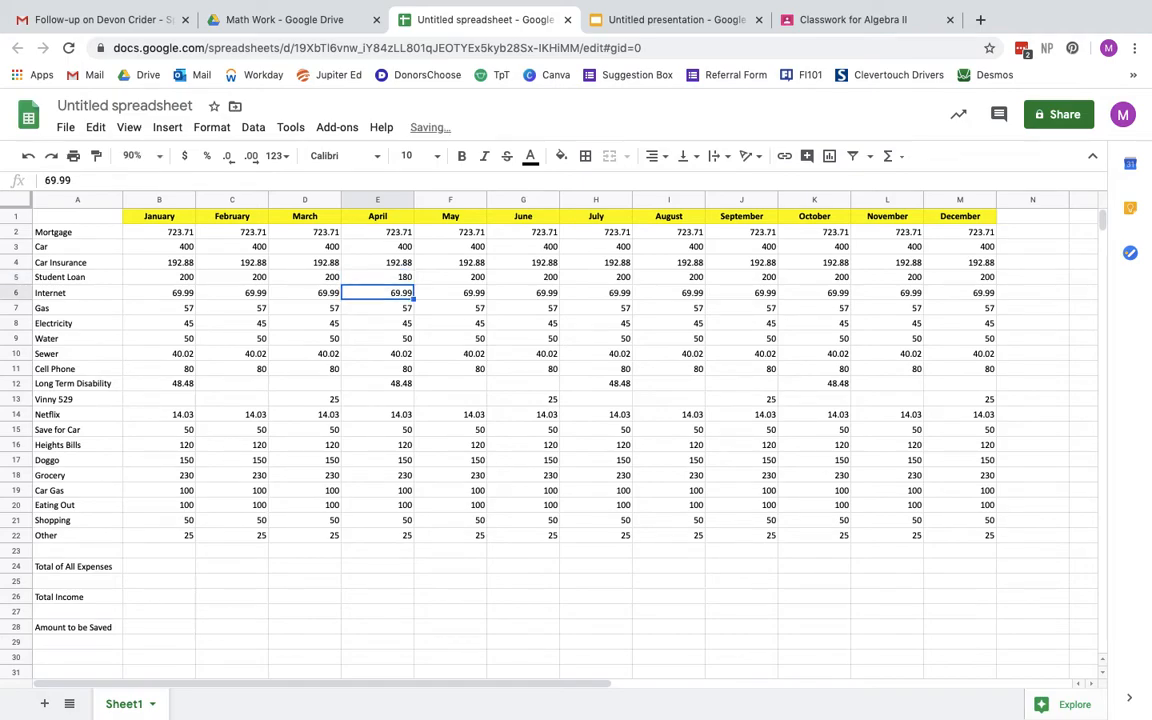
click(410, 280)
drag(413, 283, 746, 286)
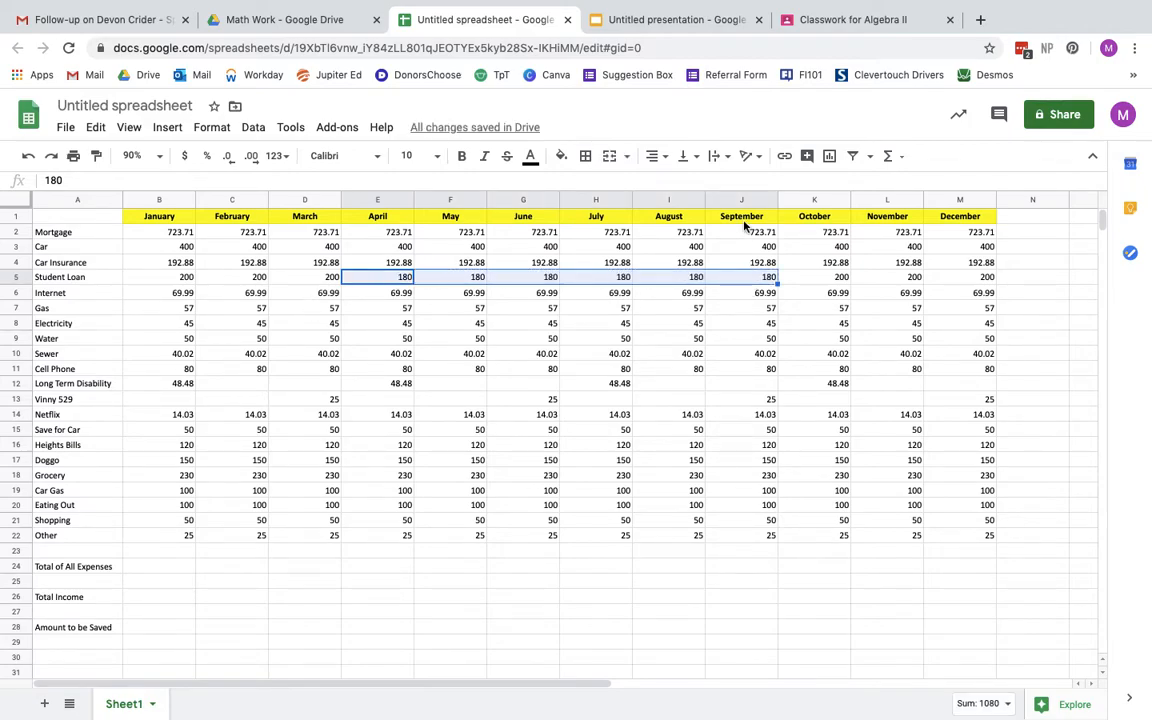
click(752, 283)
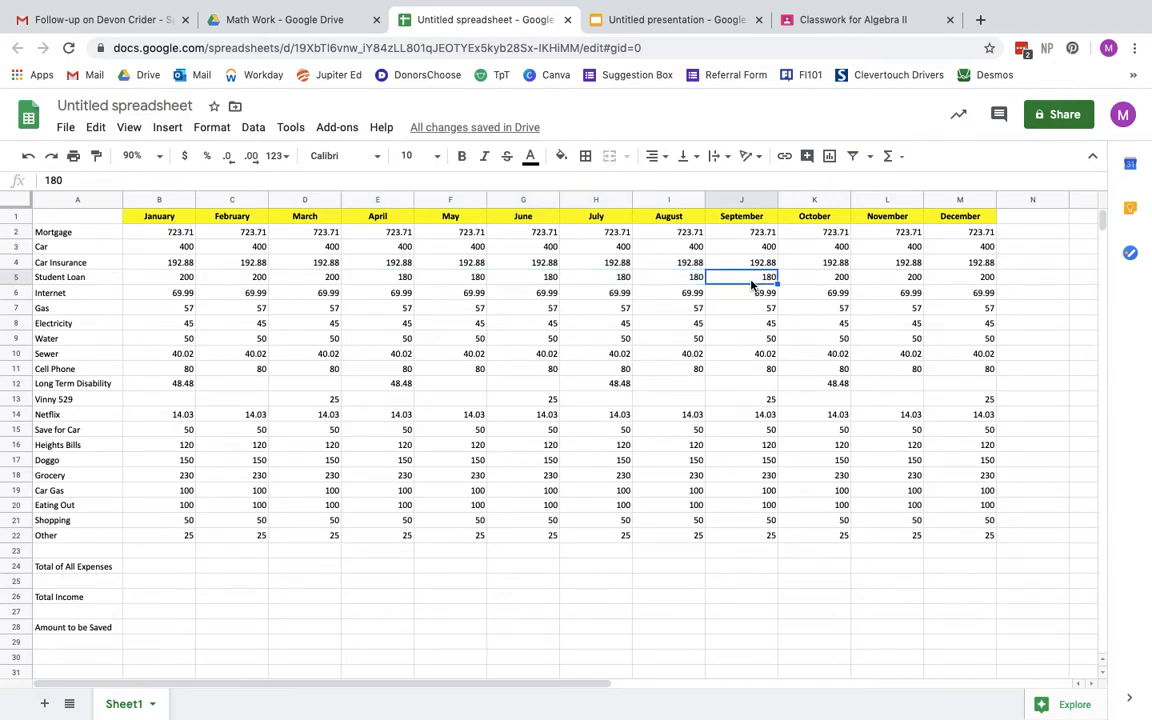
Clear the Student Loan amounts for October, November and December
click(815, 283)
drag(815, 285, 940, 287)
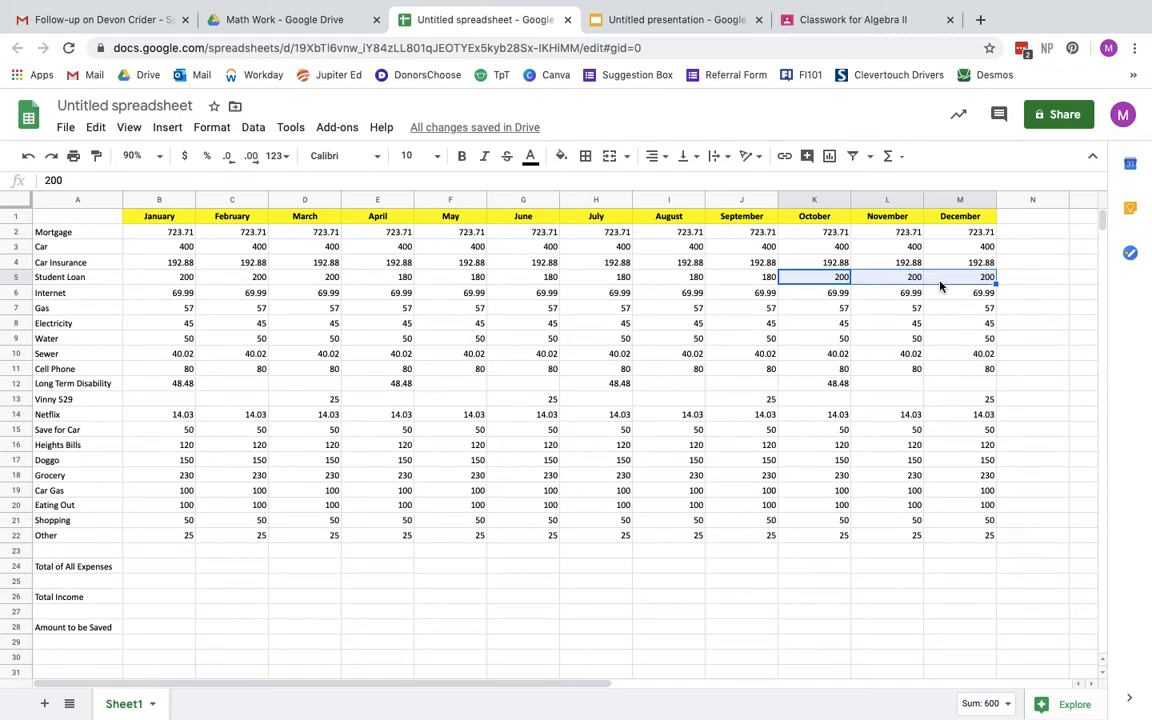
key(Delete)
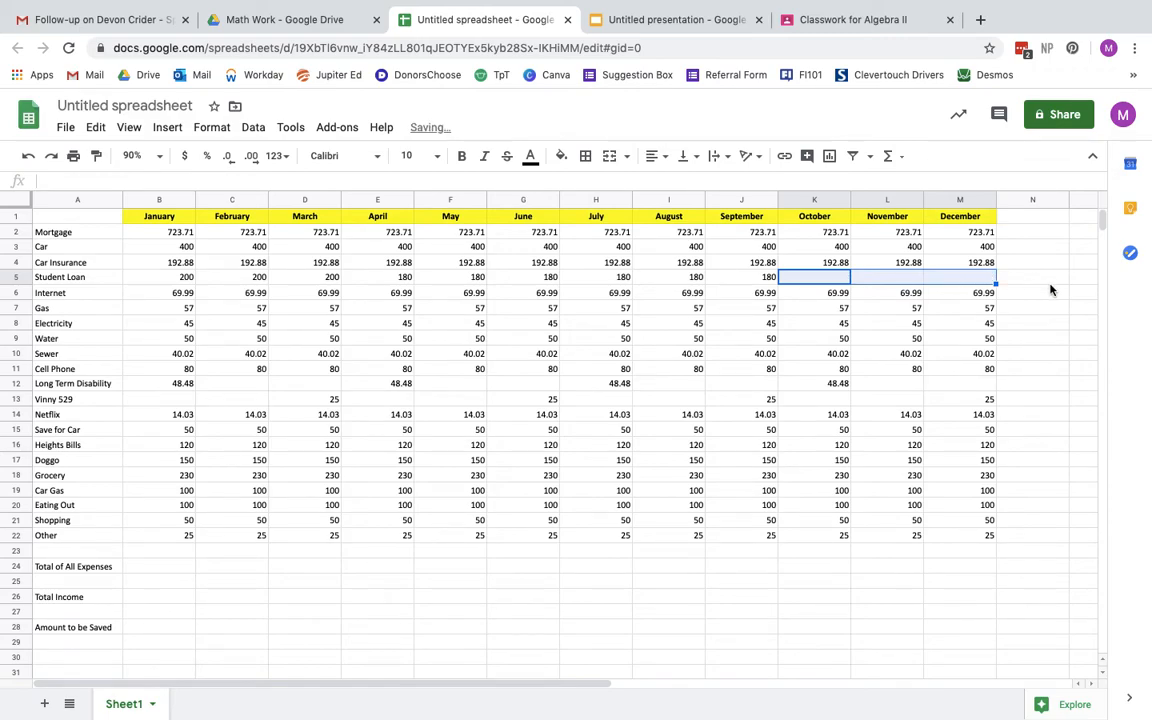
click(1049, 290)
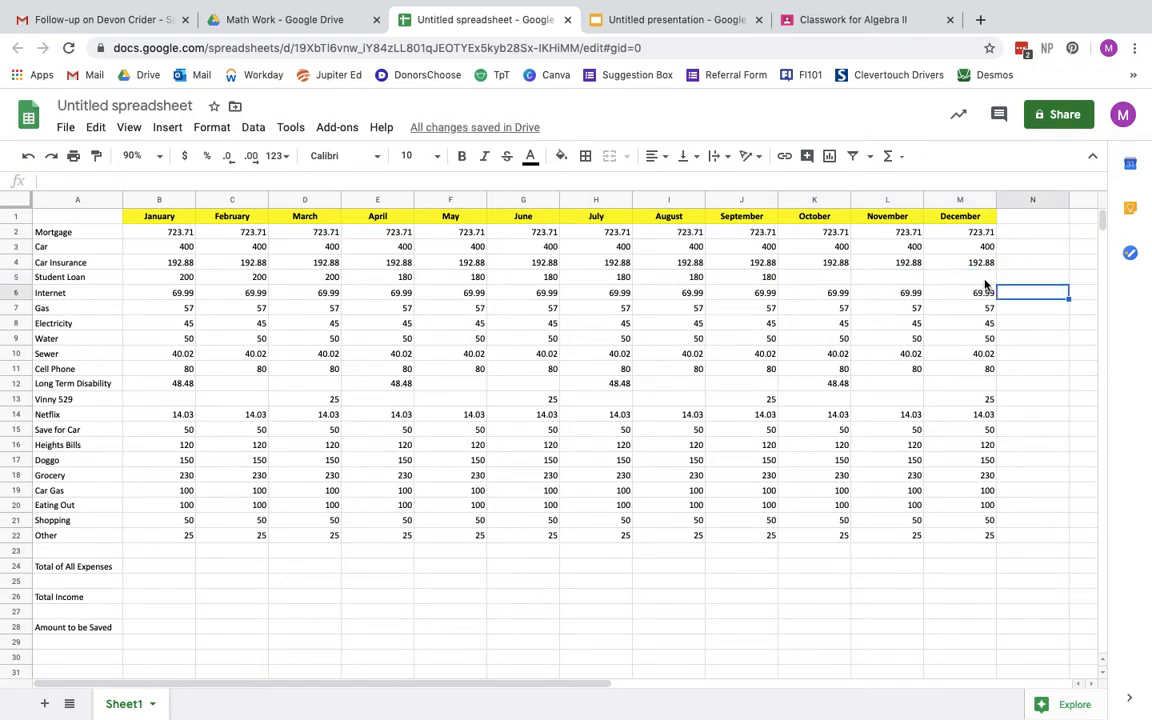
Set the April Car amount to 420 and copy it across May and June
click(385, 278)
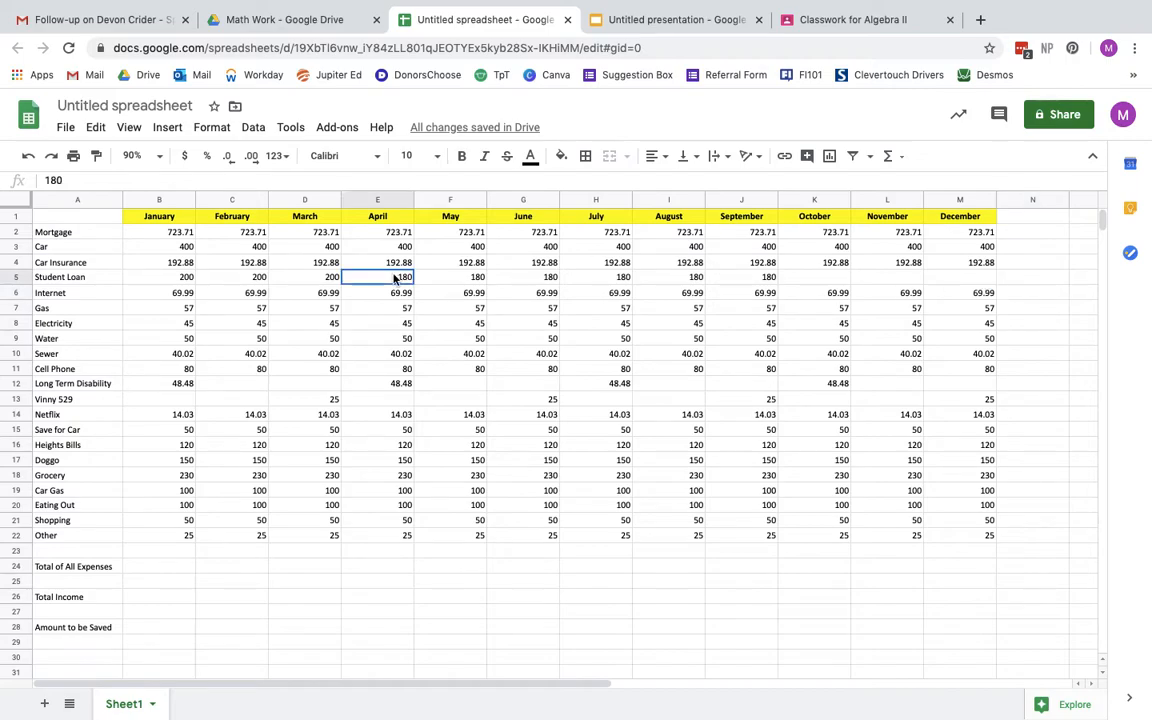
click(390, 247)
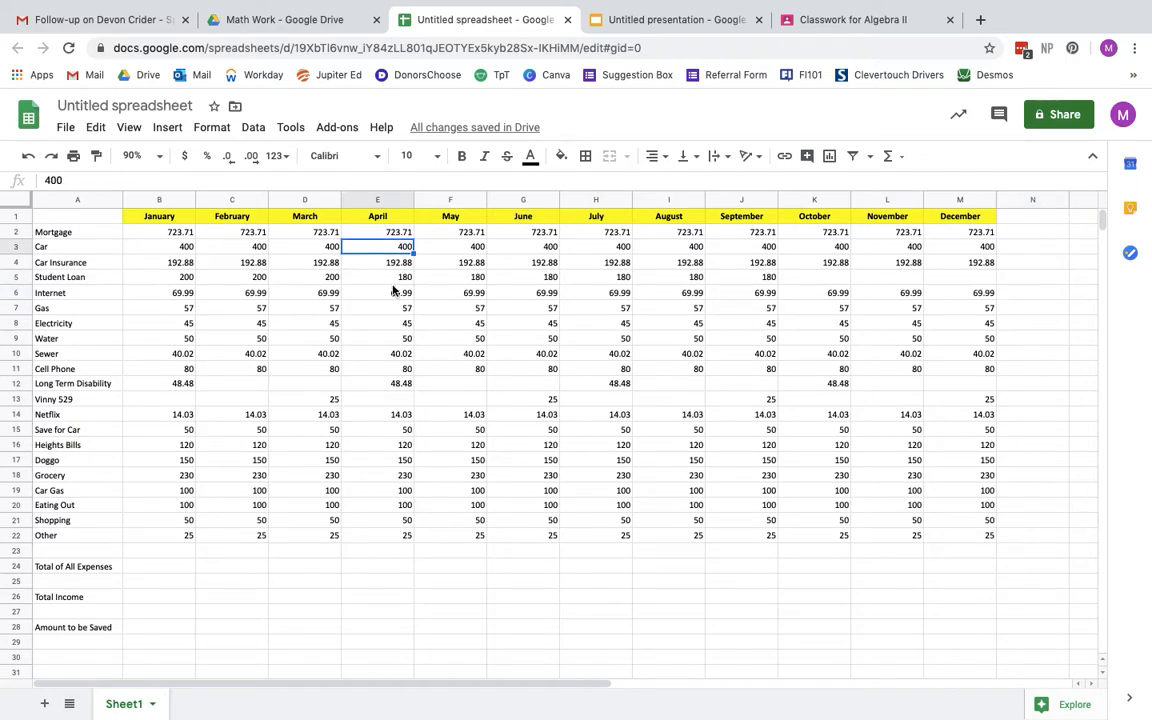
click(393, 280)
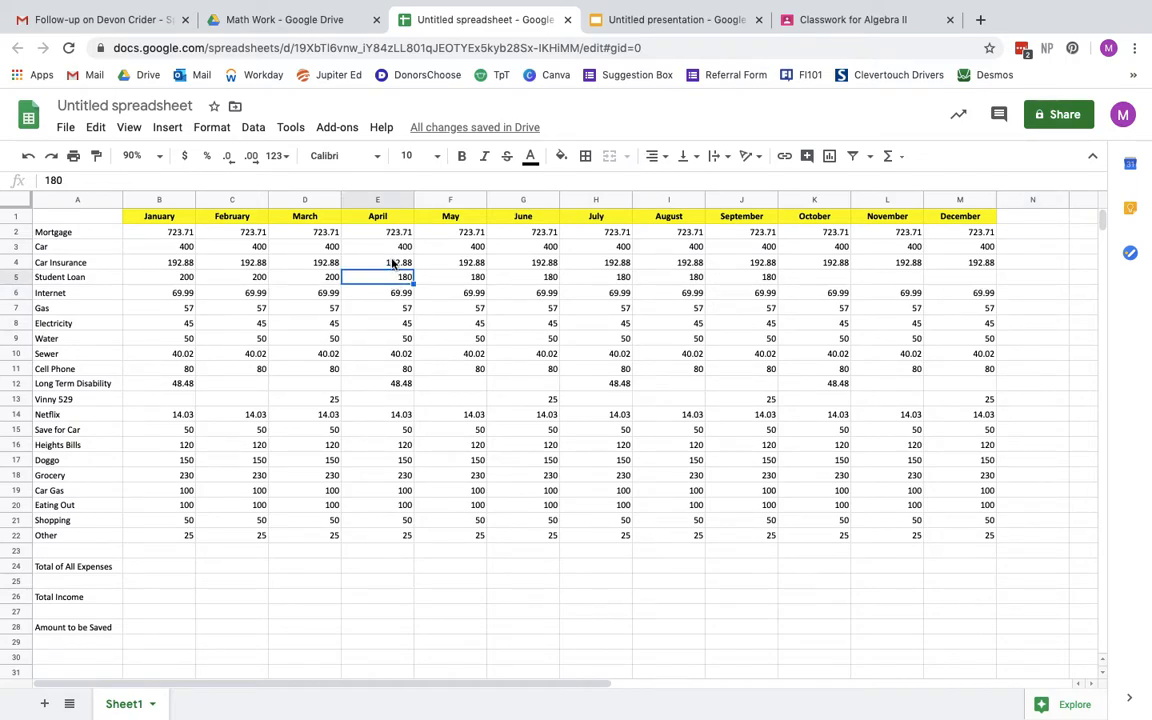
click(391, 250)
text(420)
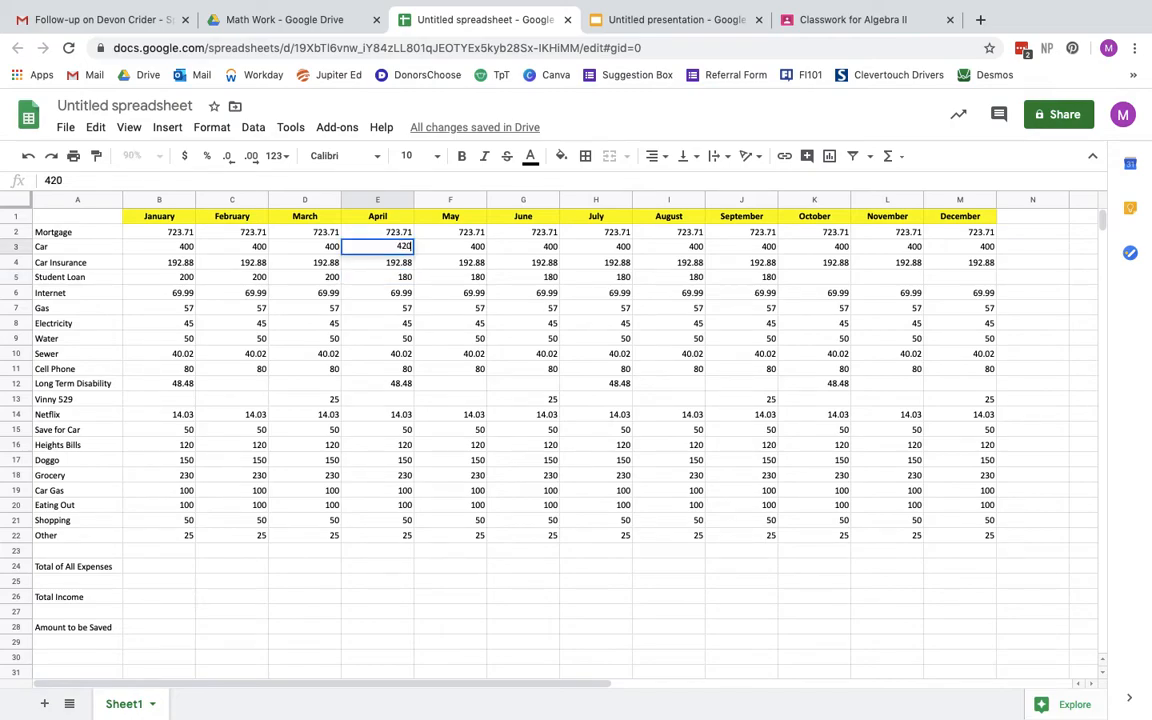
key(Return)
click(405, 251)
drag(412, 253, 540, 255)
Set the July Car amount to 350 and clear the Car amounts from August through December
click(591, 250)
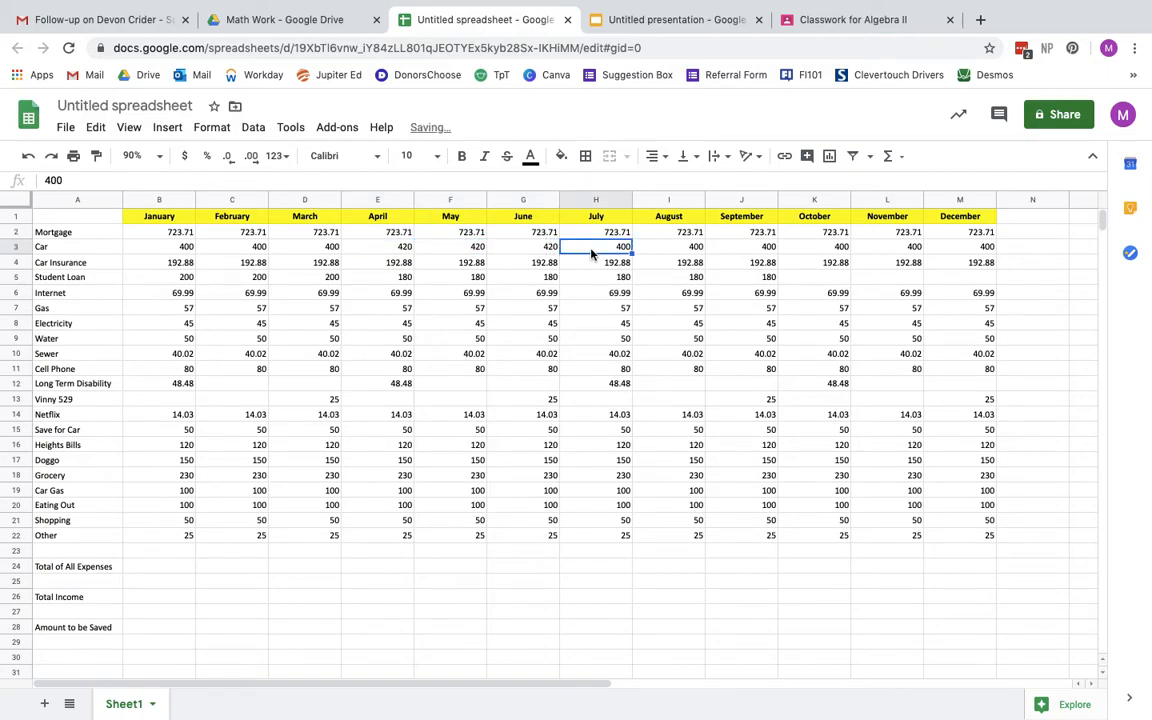
text(350)
key(Return)
drag(698, 248, 952, 256)
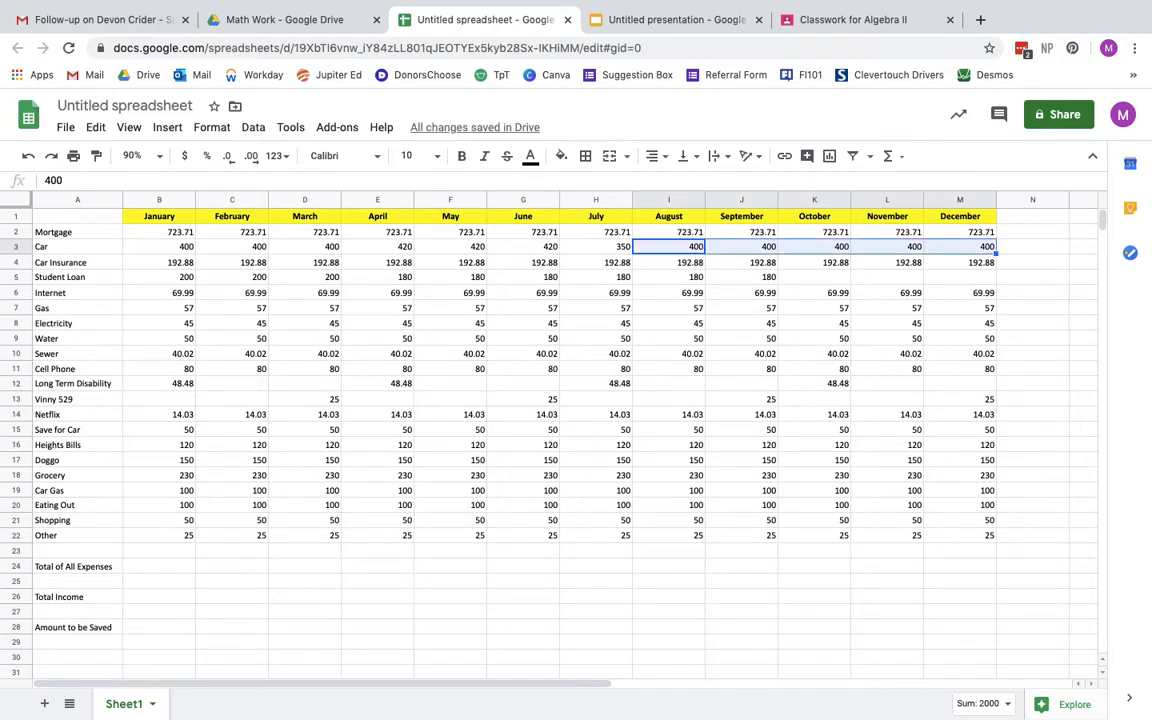
key(Delete)
click(1020, 276)
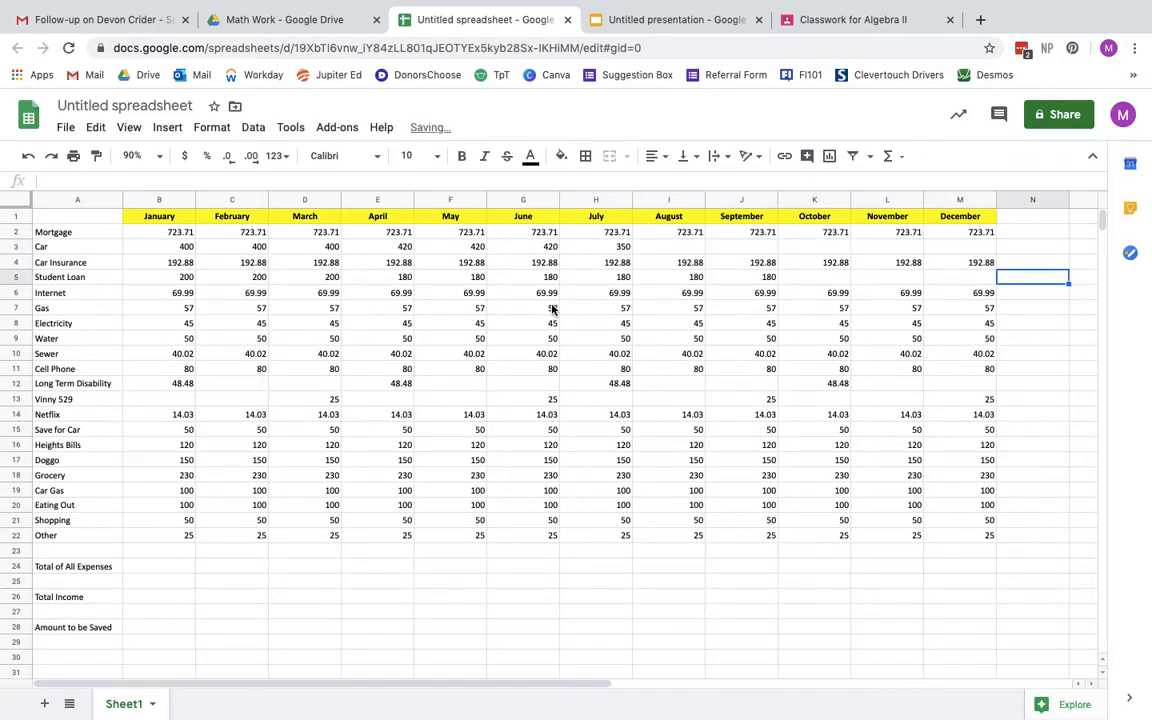
Review the Car amounts from April through December alongside the April Student Loan amount
click(610, 247)
click(370, 248)
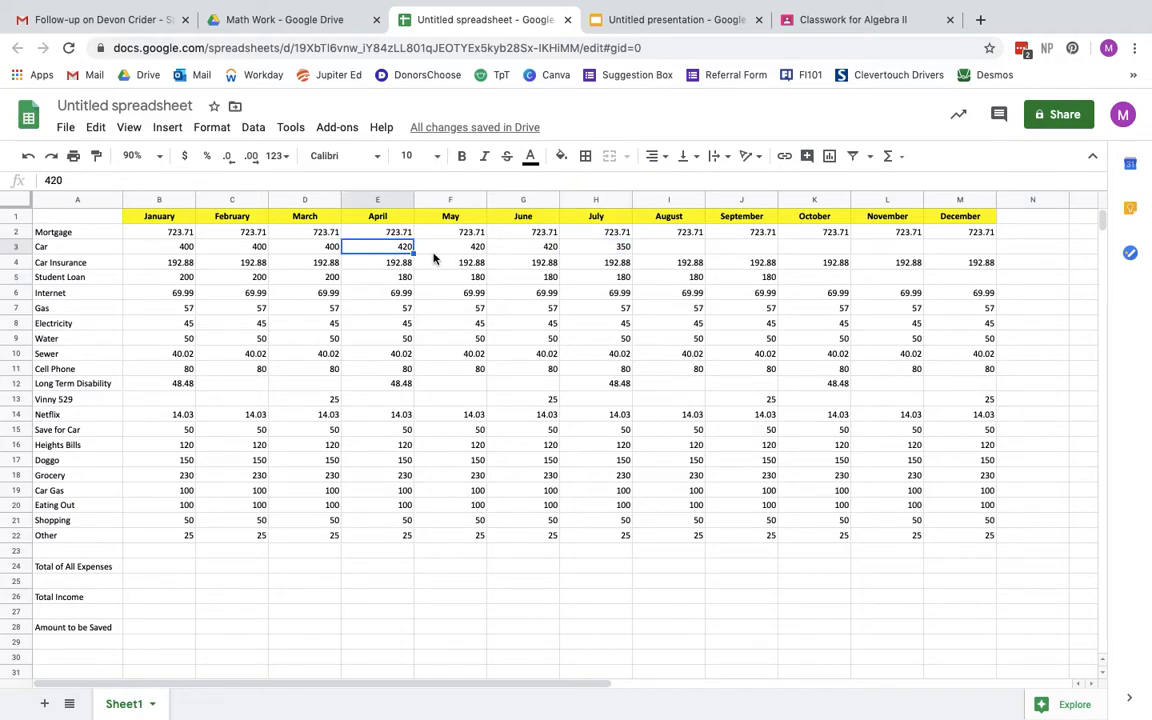
click(401, 280)
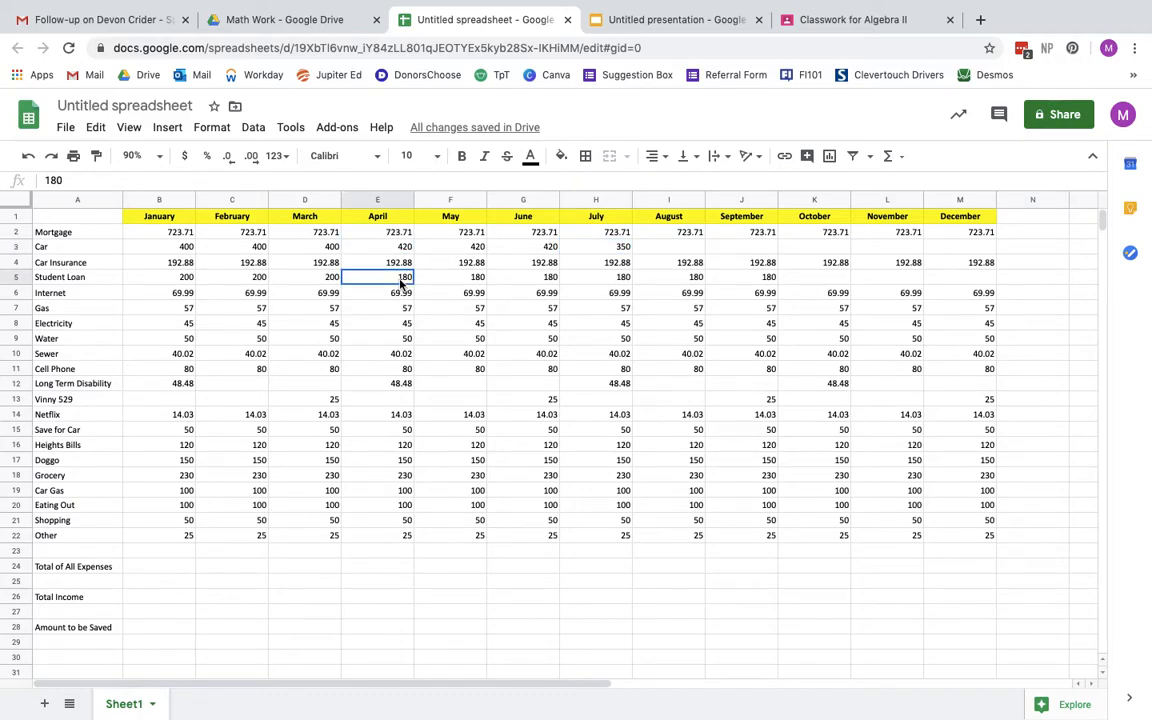
click(385, 248)
click(450, 250)
click(544, 252)
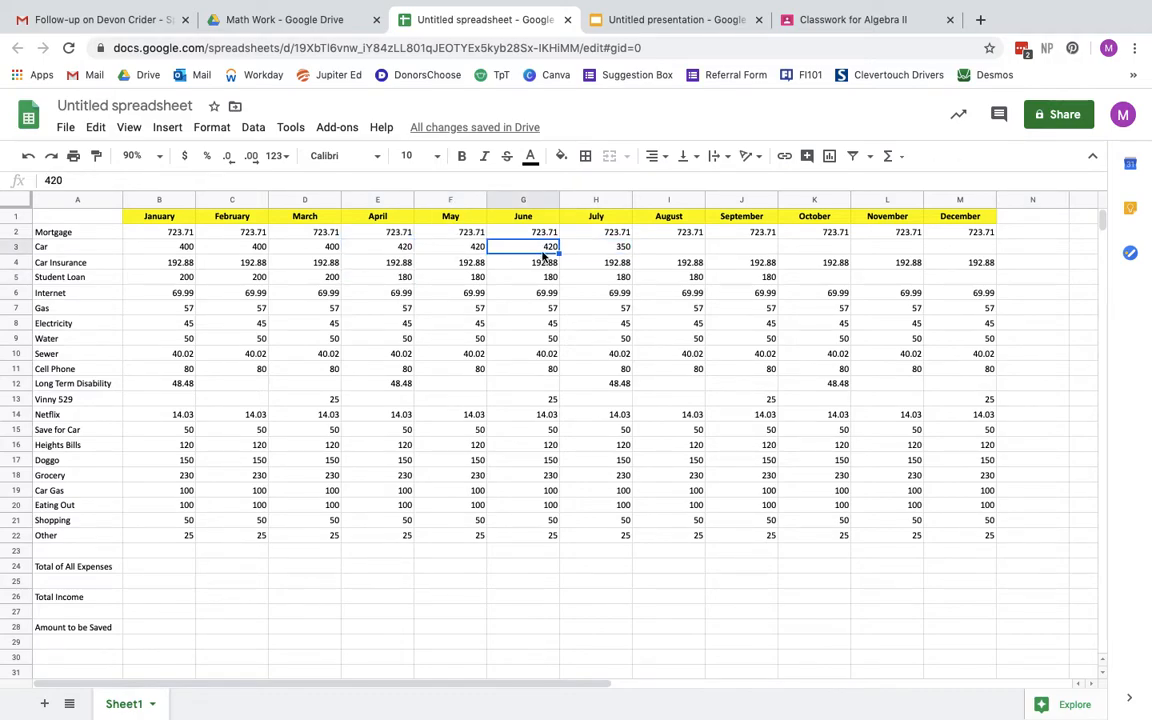
click(599, 254)
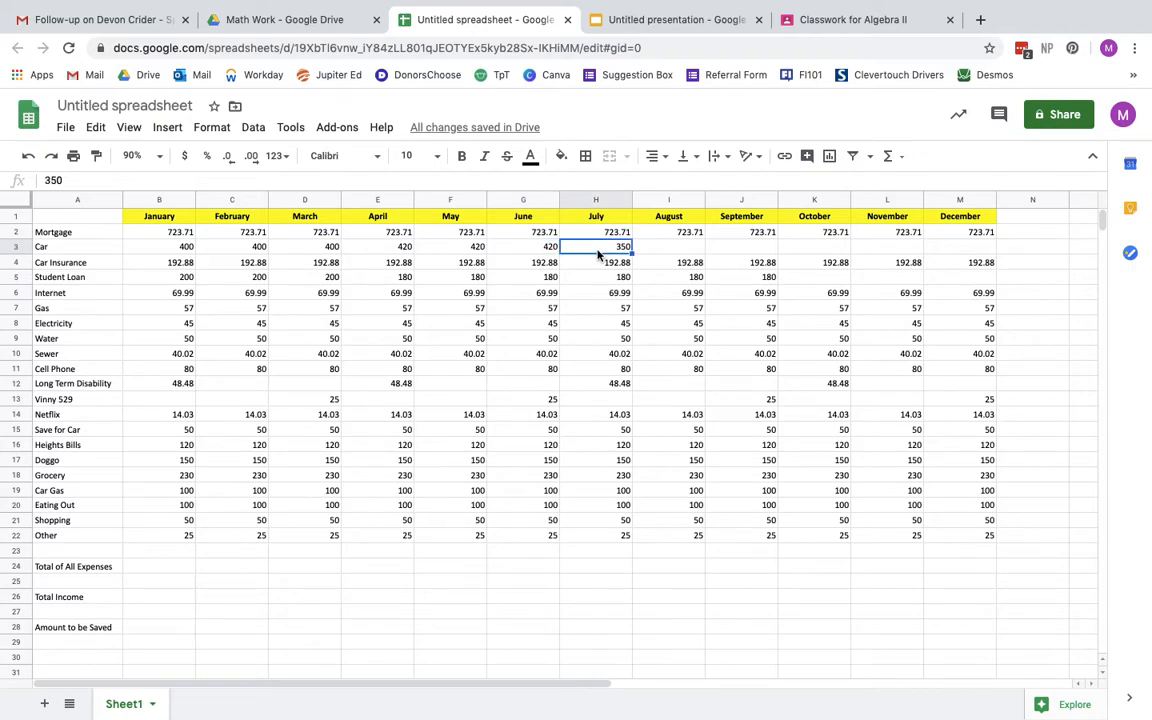
click(664, 247)
key(Right)
key(Right)
key(Right)
key(Right)
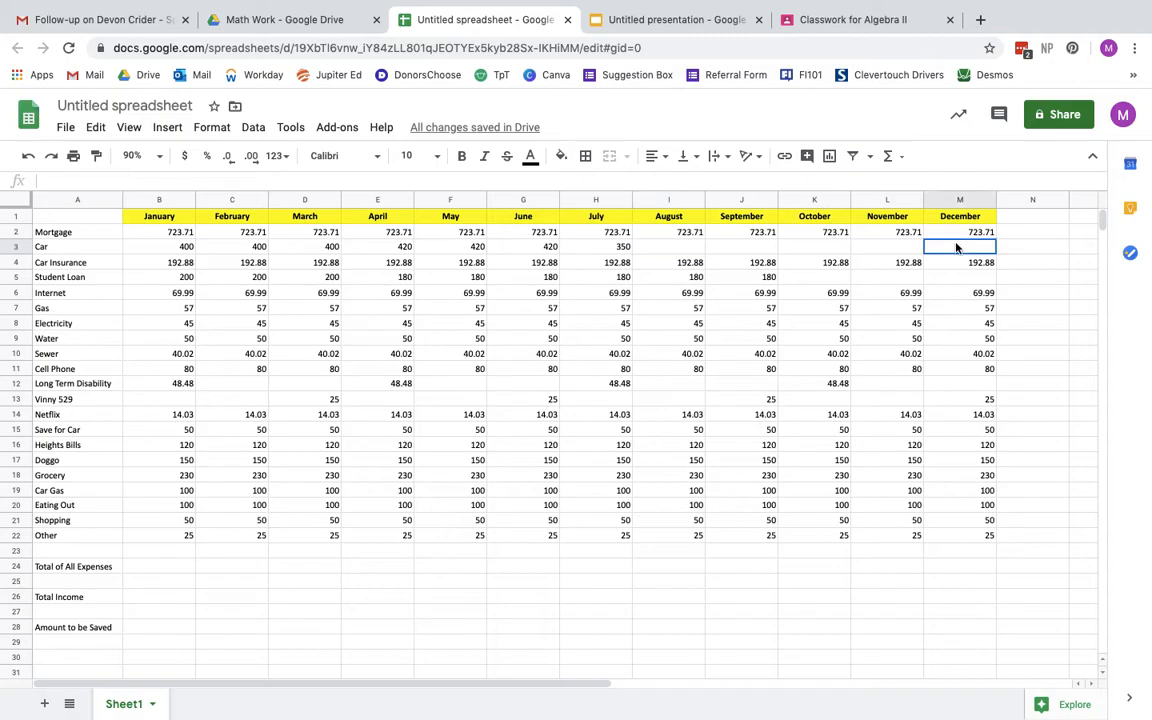
click(686, 249)
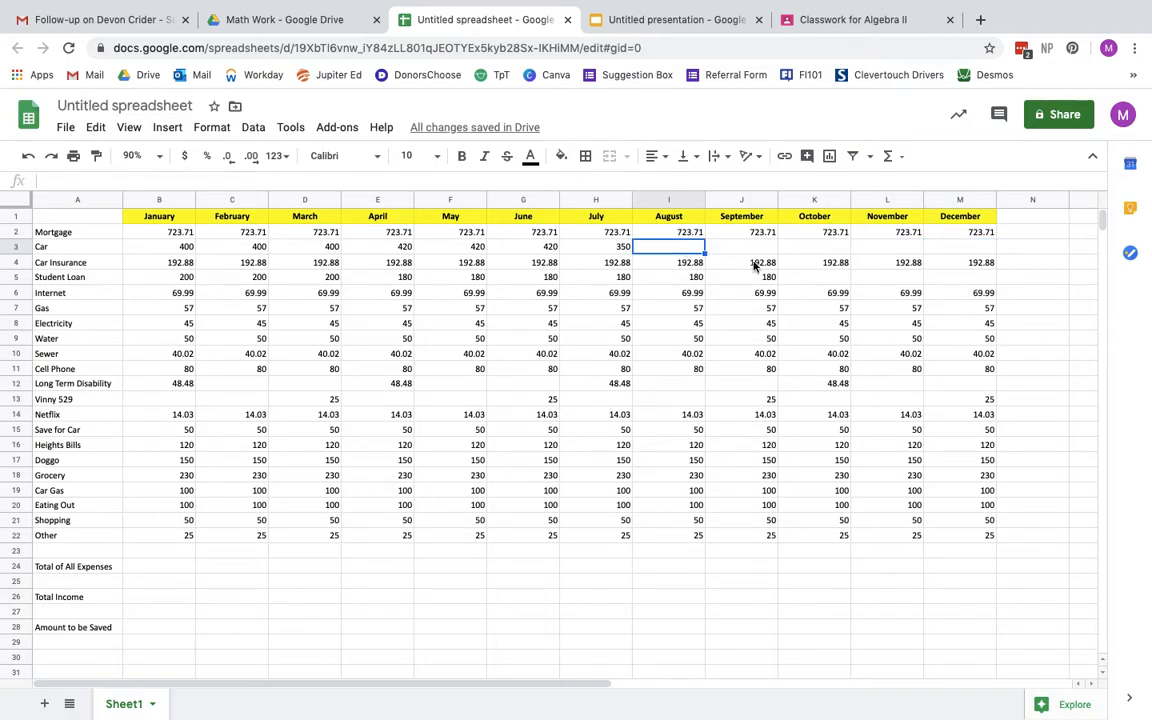
click(675, 392)
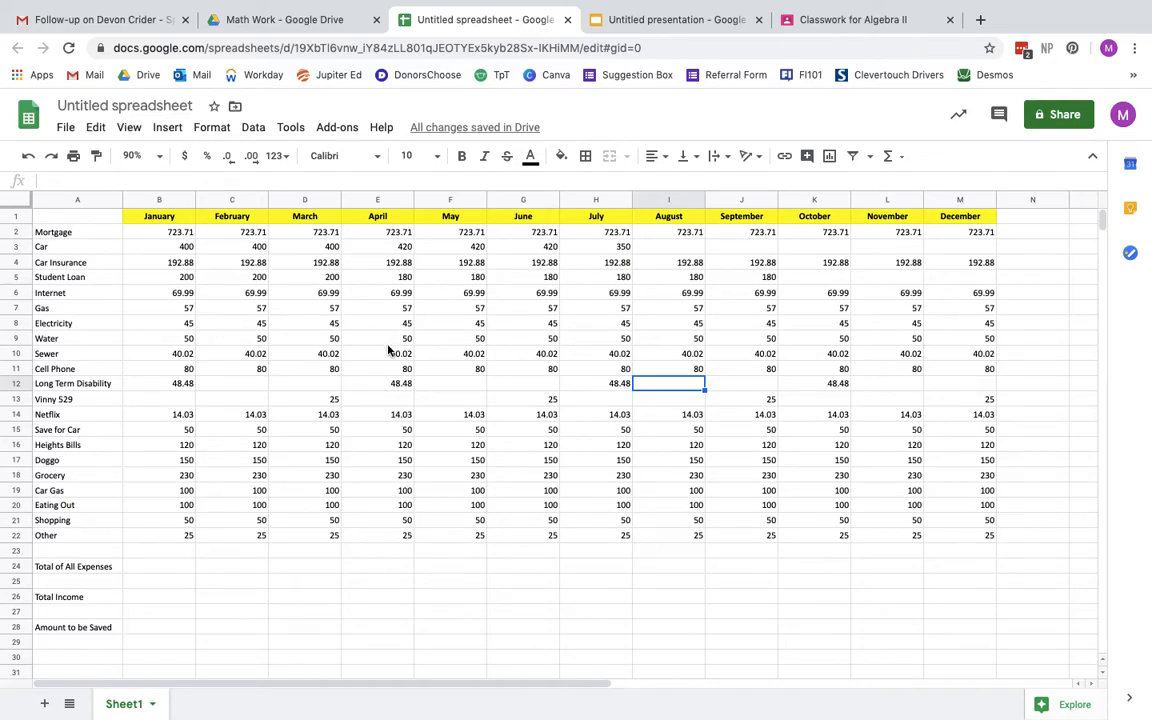
click(389, 358)
click(292, 354)
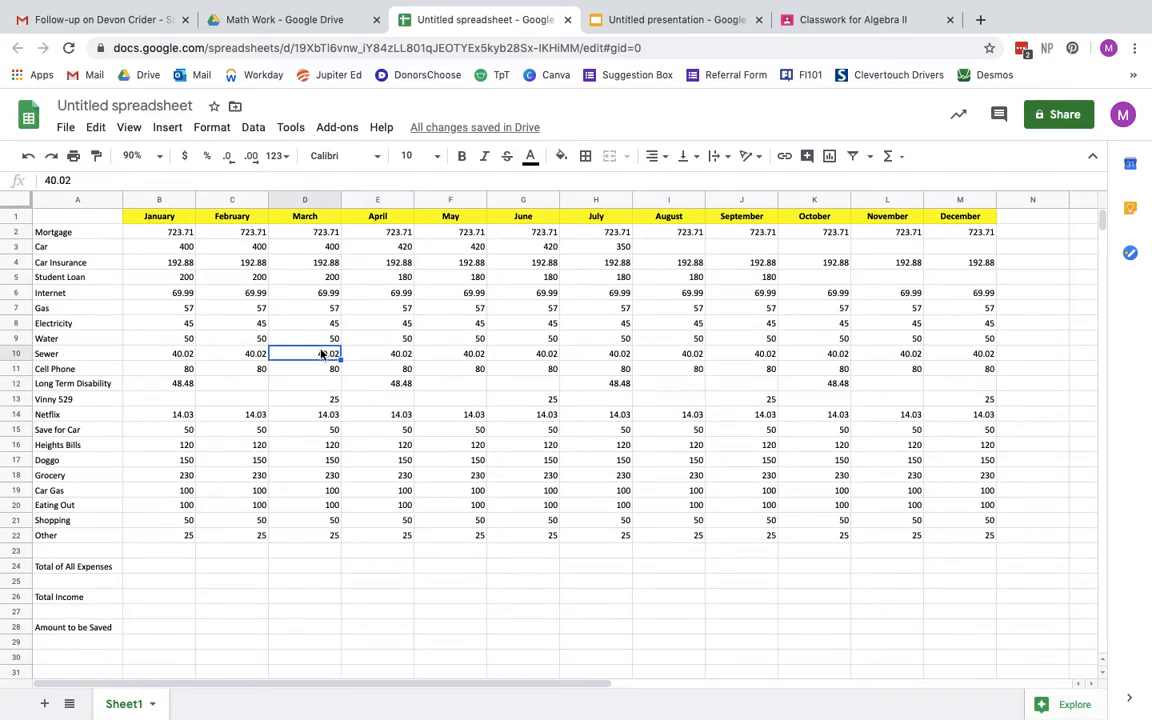
Set the March Sewer amount to 43.33
text(43.33)
key(Return)
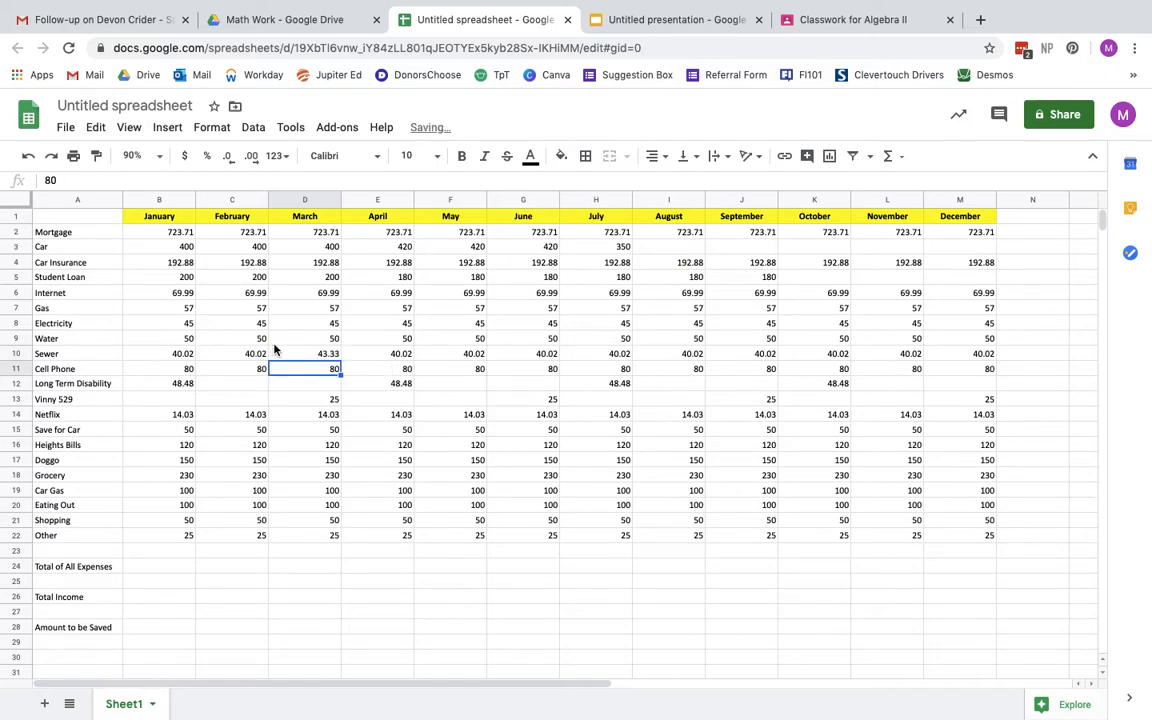
click(325, 356)
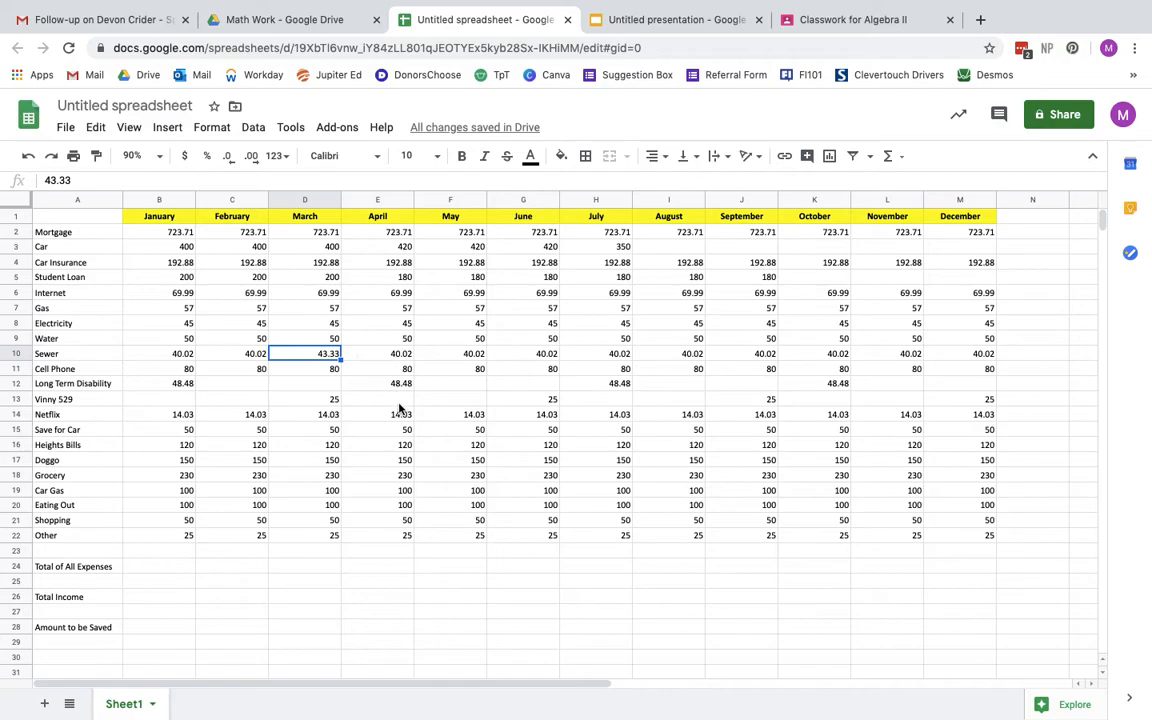
Review the Grocery, Eating Out, Shopping and Other amounts in the January through March columns
click(229, 477)
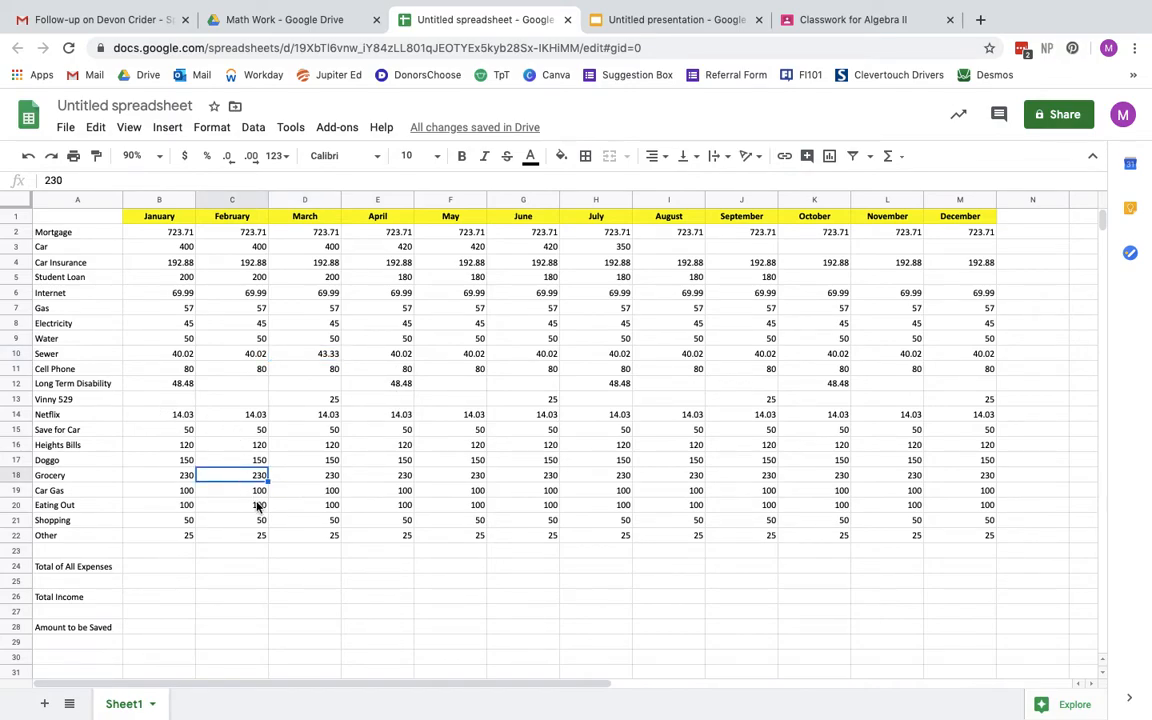
click(188, 506)
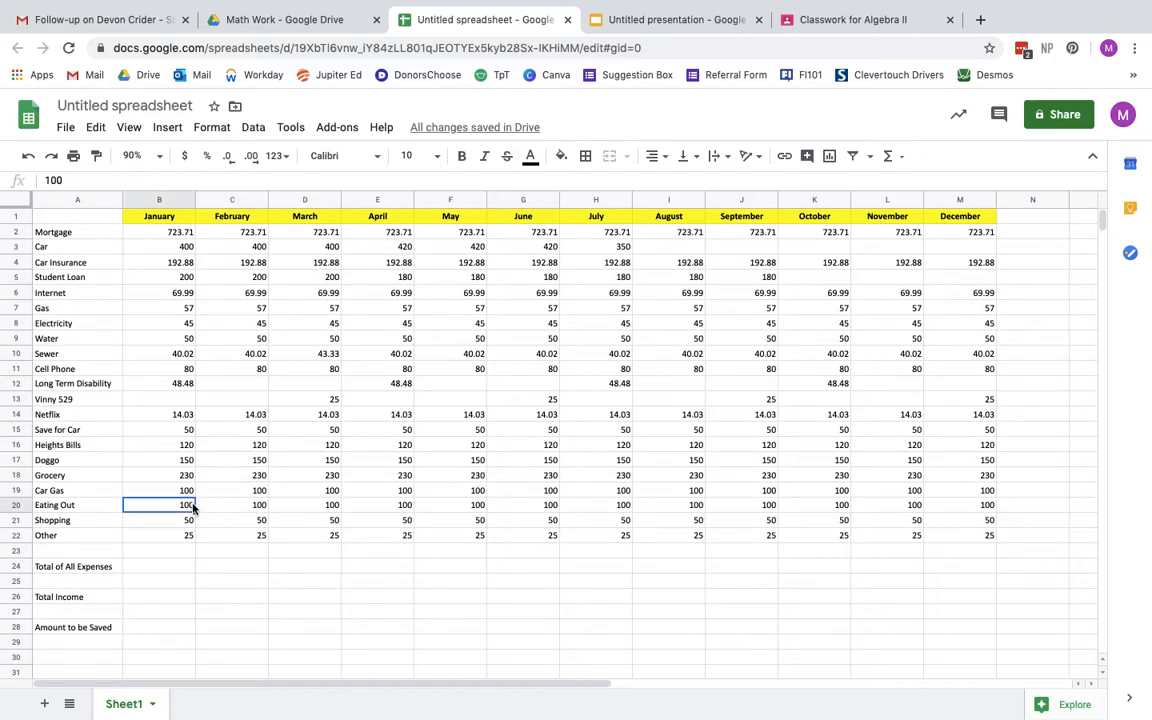
click(182, 521)
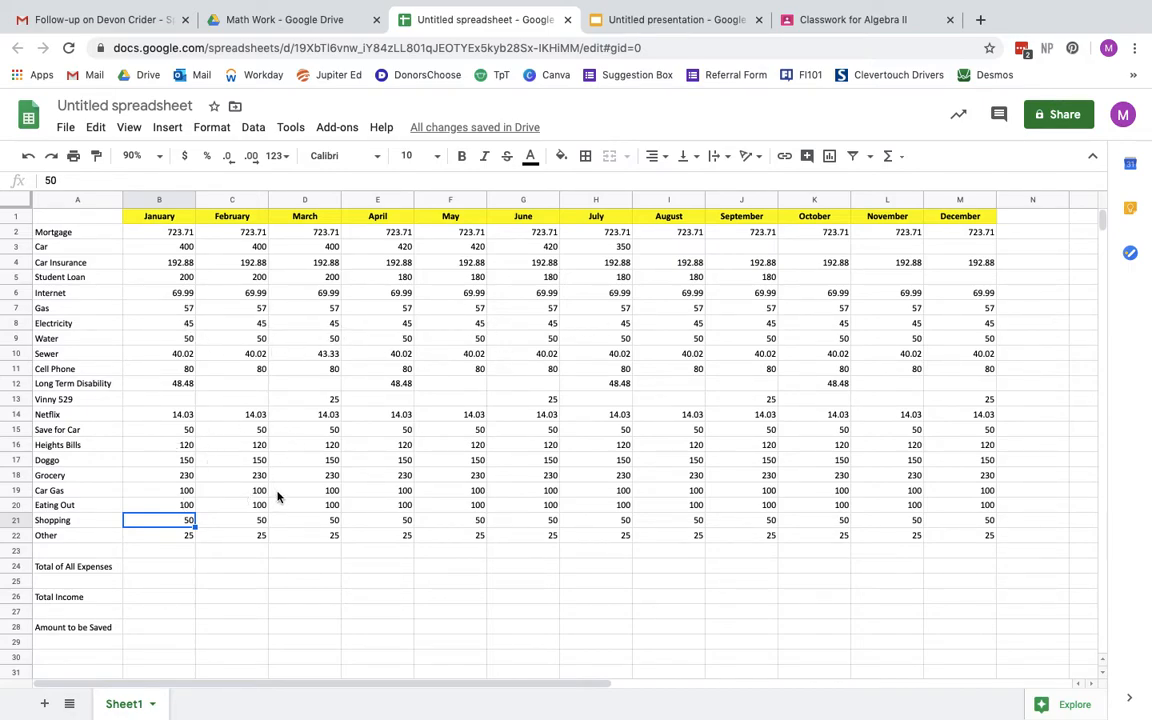
click(82, 478)
click(148, 483)
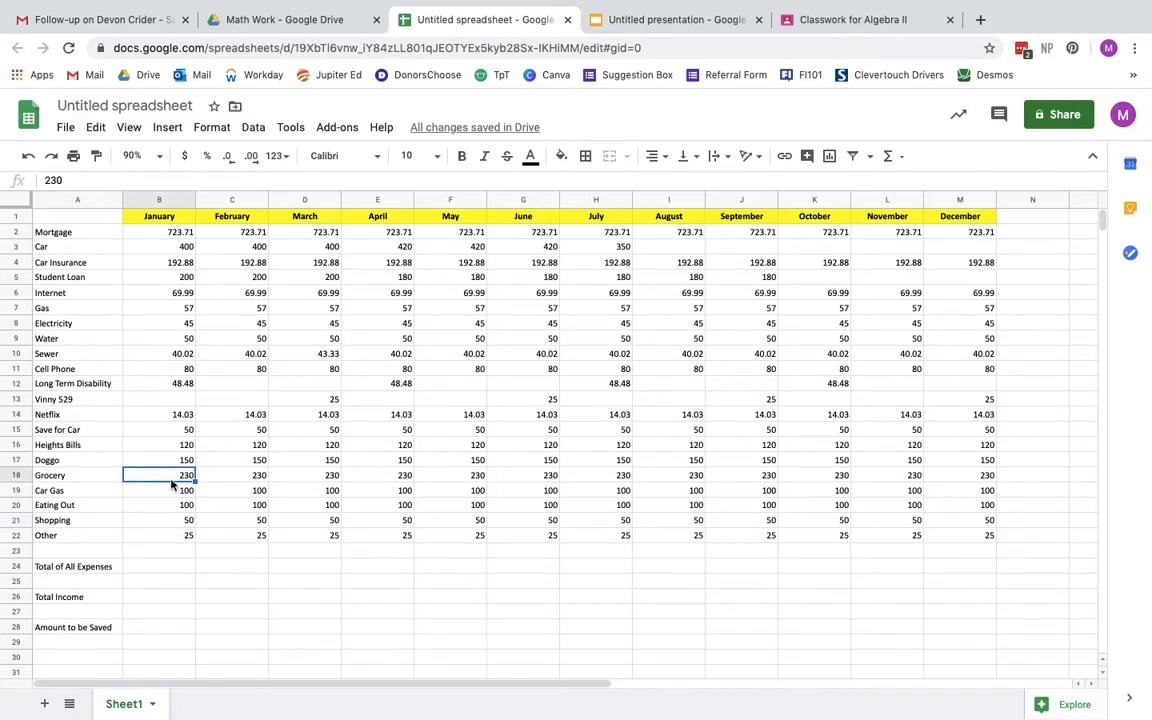
click(224, 480)
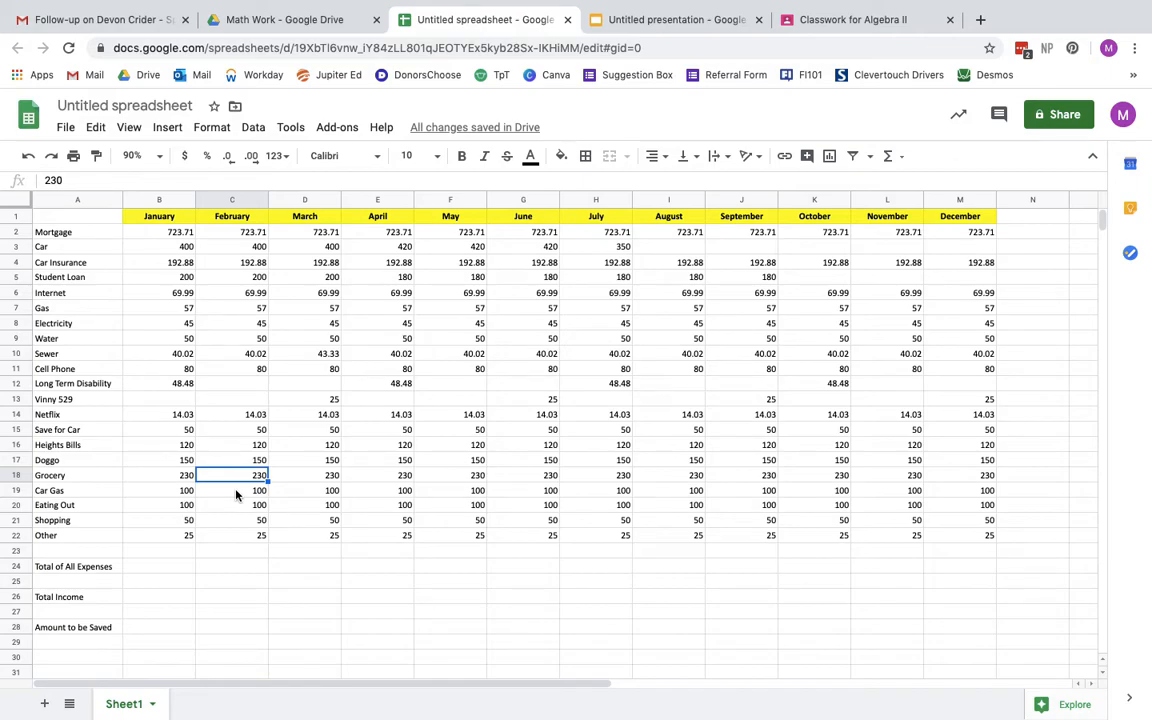
click(312, 480)
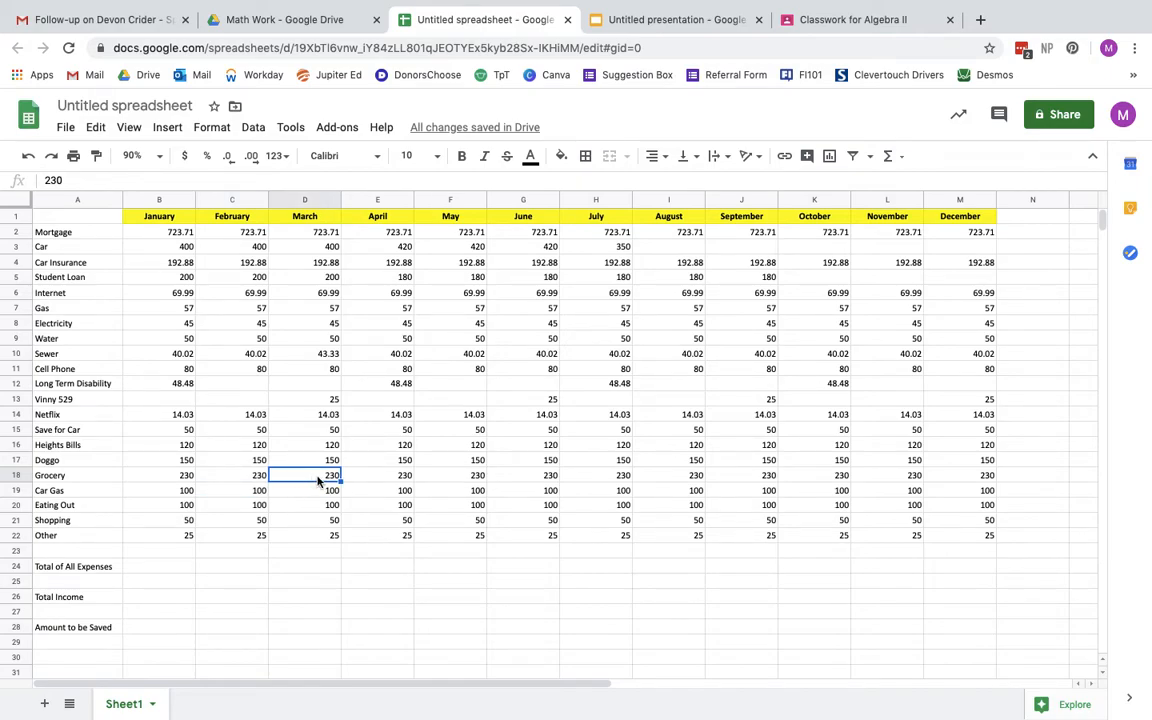
click(305, 535)
click(322, 480)
Enter =sum(B2:B22) as the January Total of All Expenses to add up all of that month's expenses
click(172, 567)
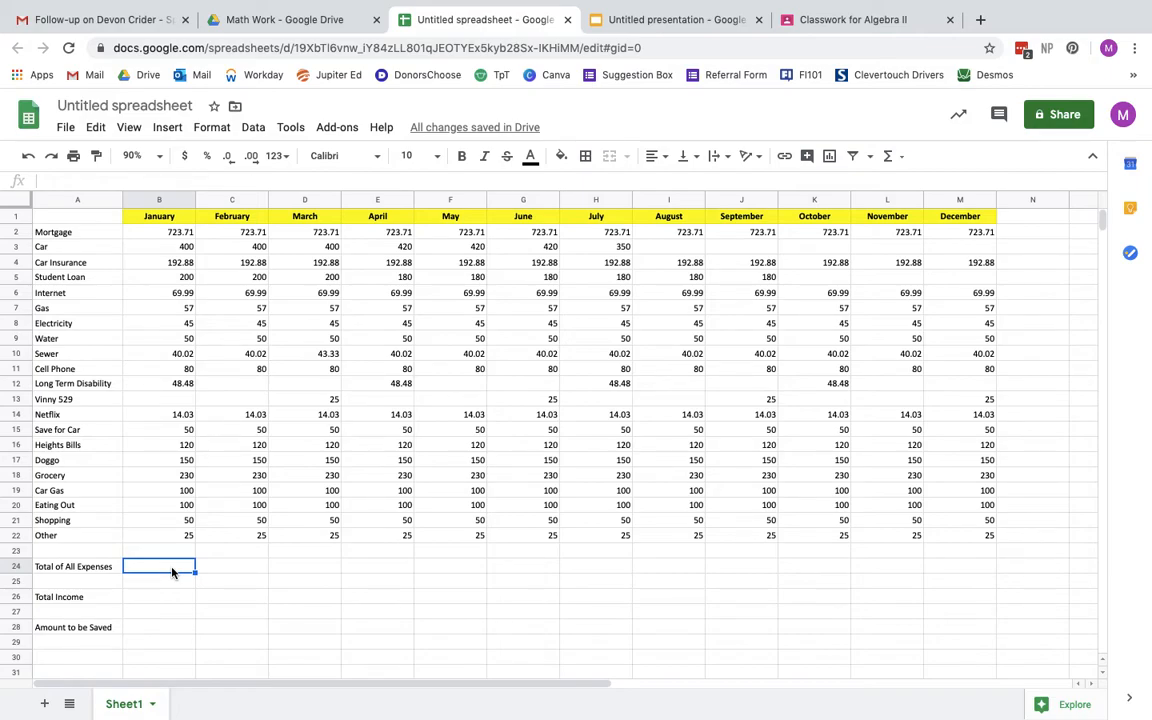
text(=)
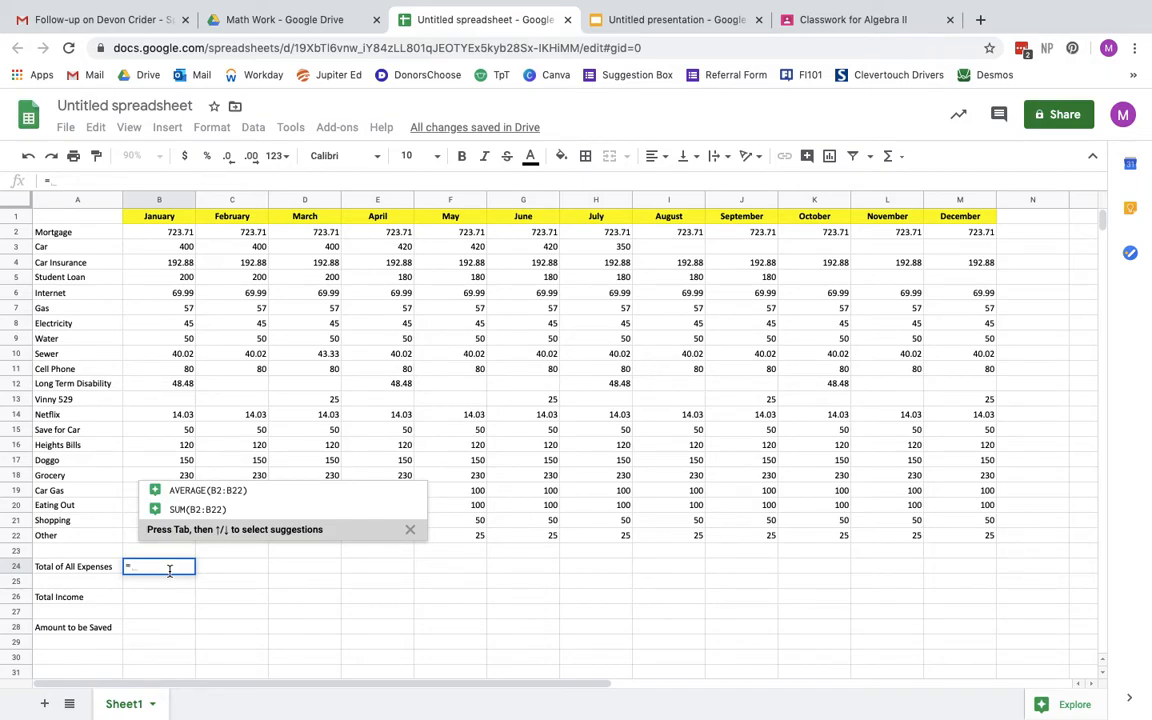
text(sum)
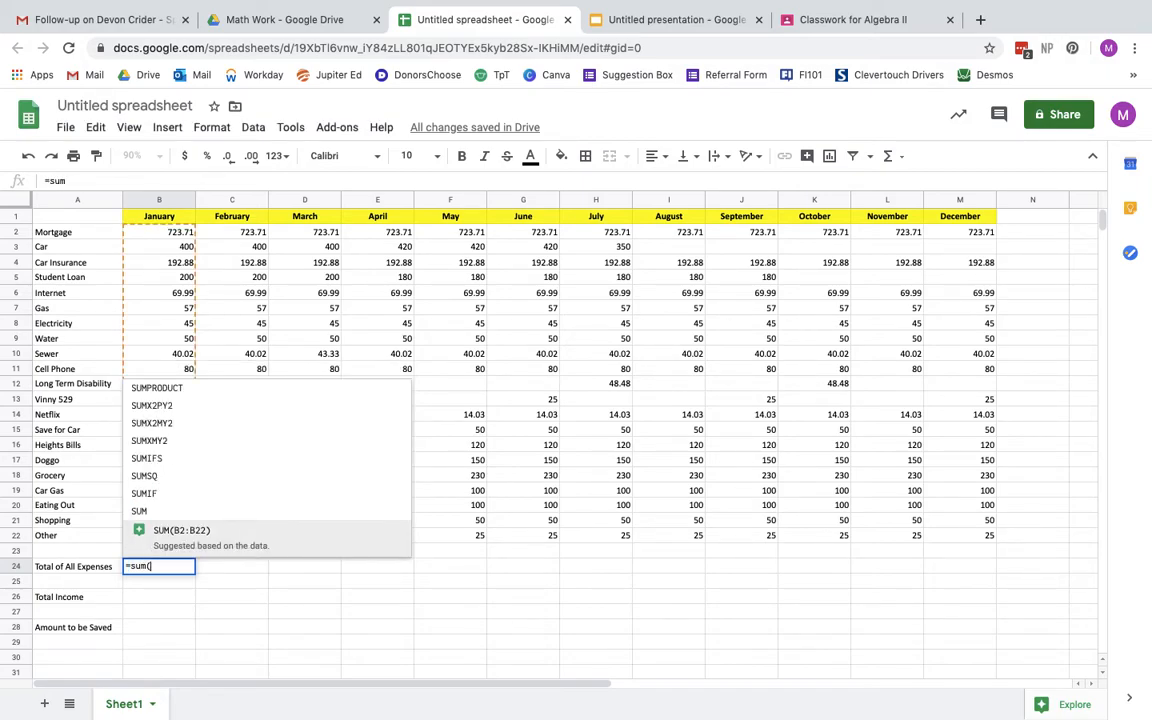
text(()
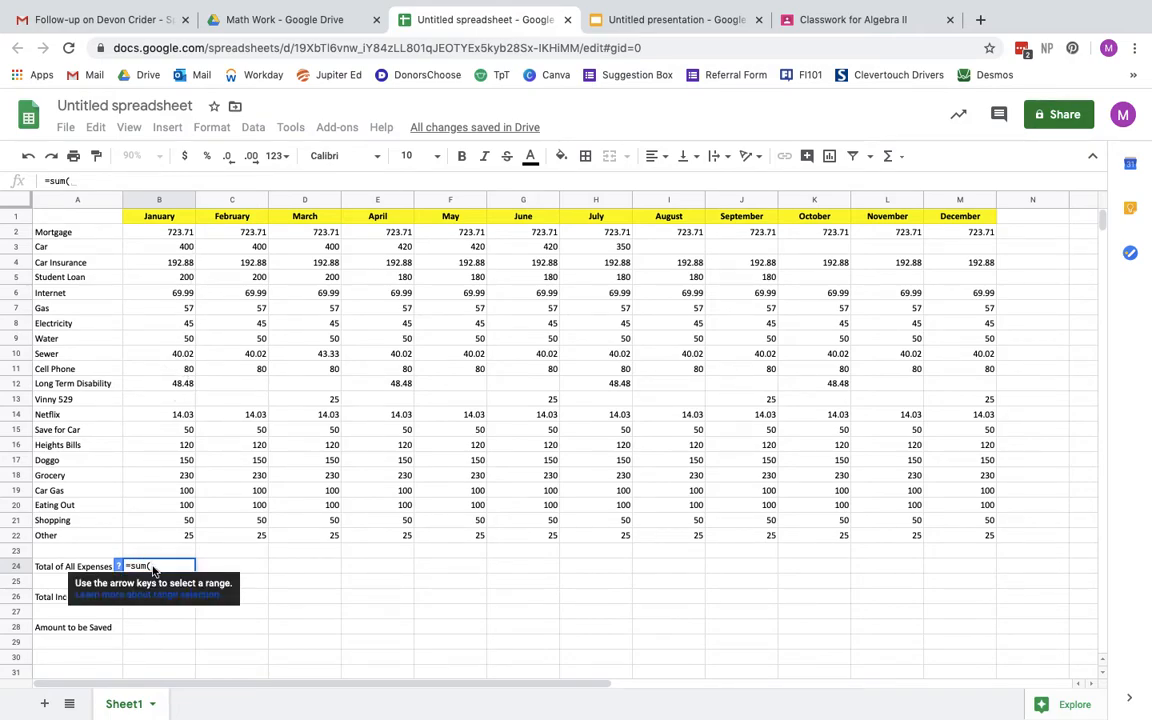
drag(186, 234, 186, 541)
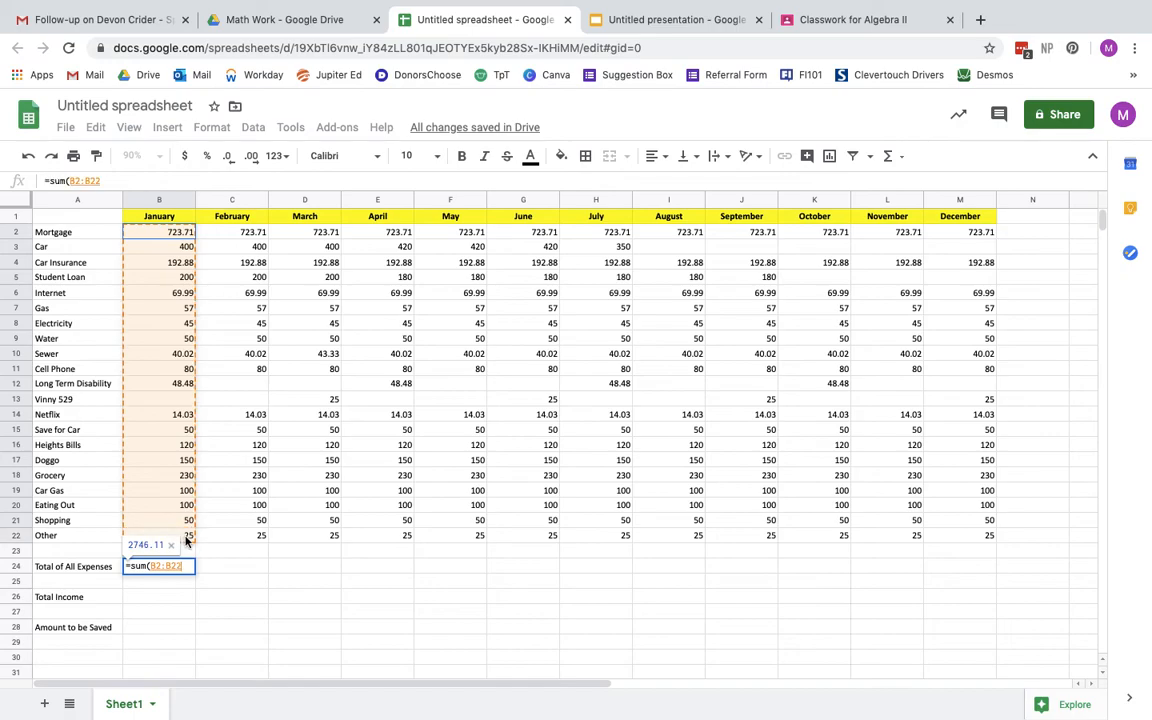
text())
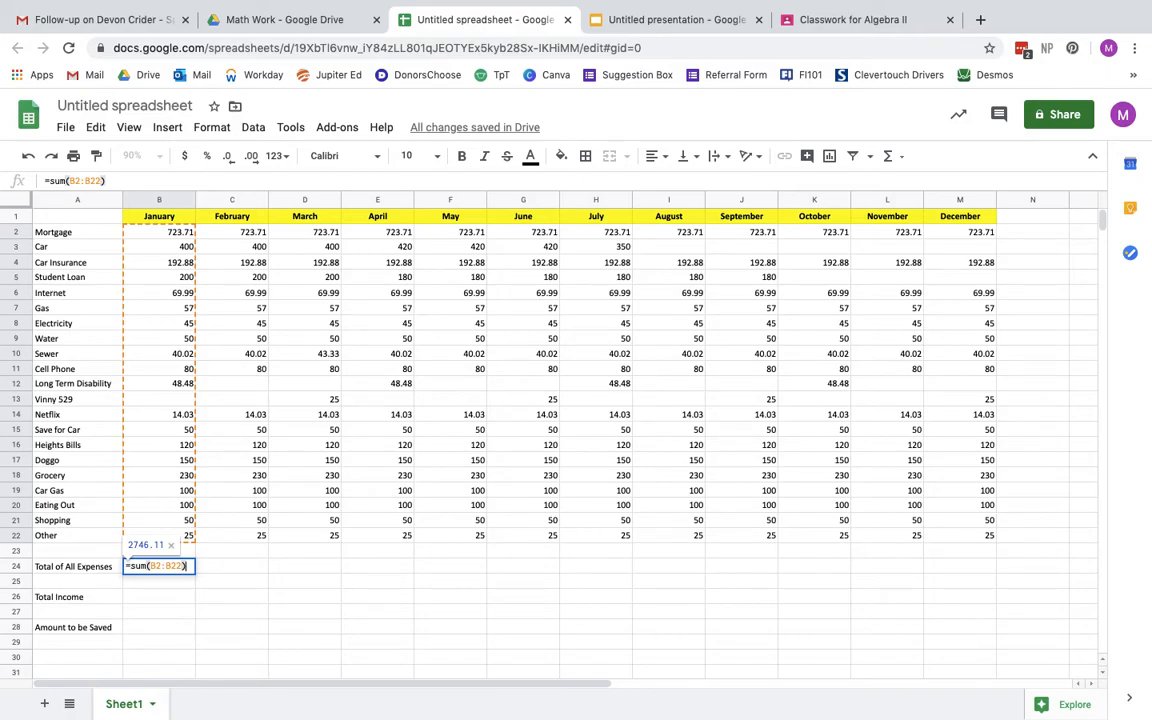
key(Return)
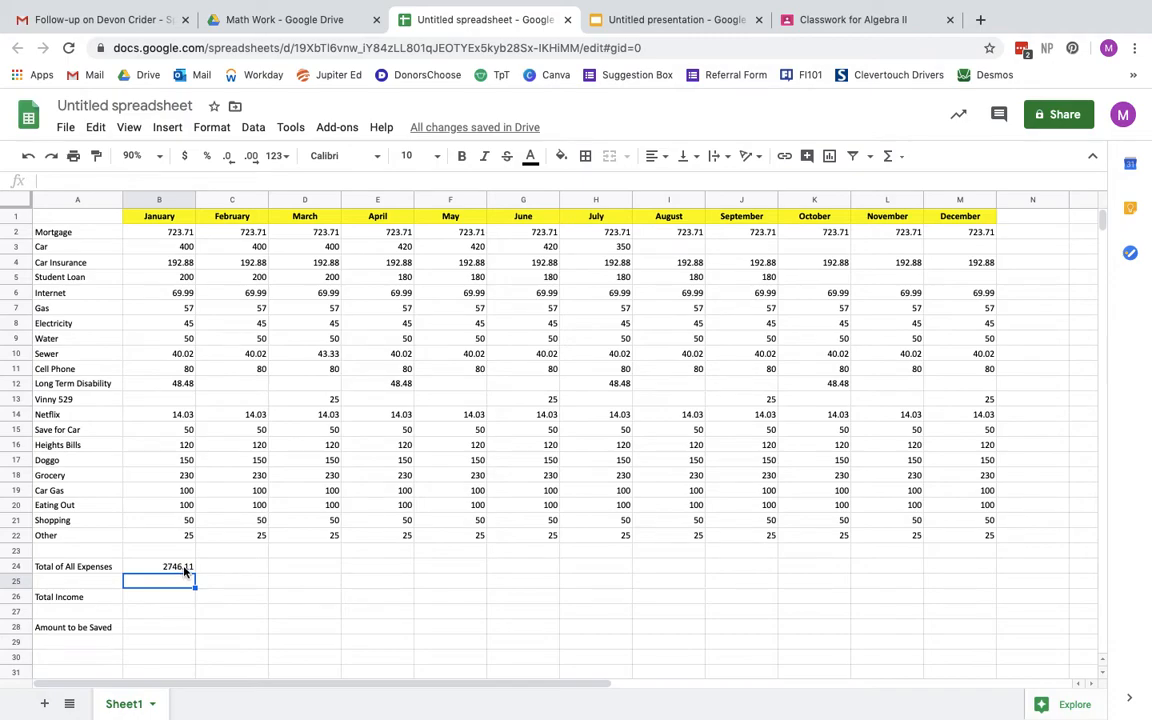
Enter the January Total Income as the formula =1750*2
click(181, 598)
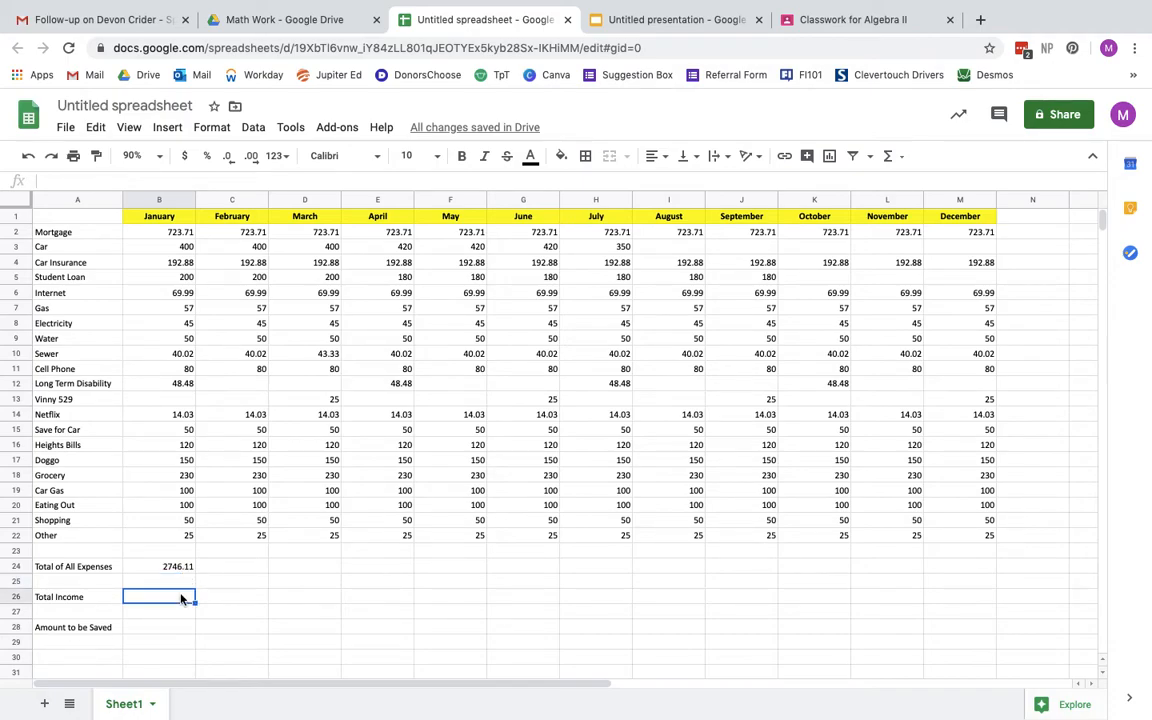
text(=1750)
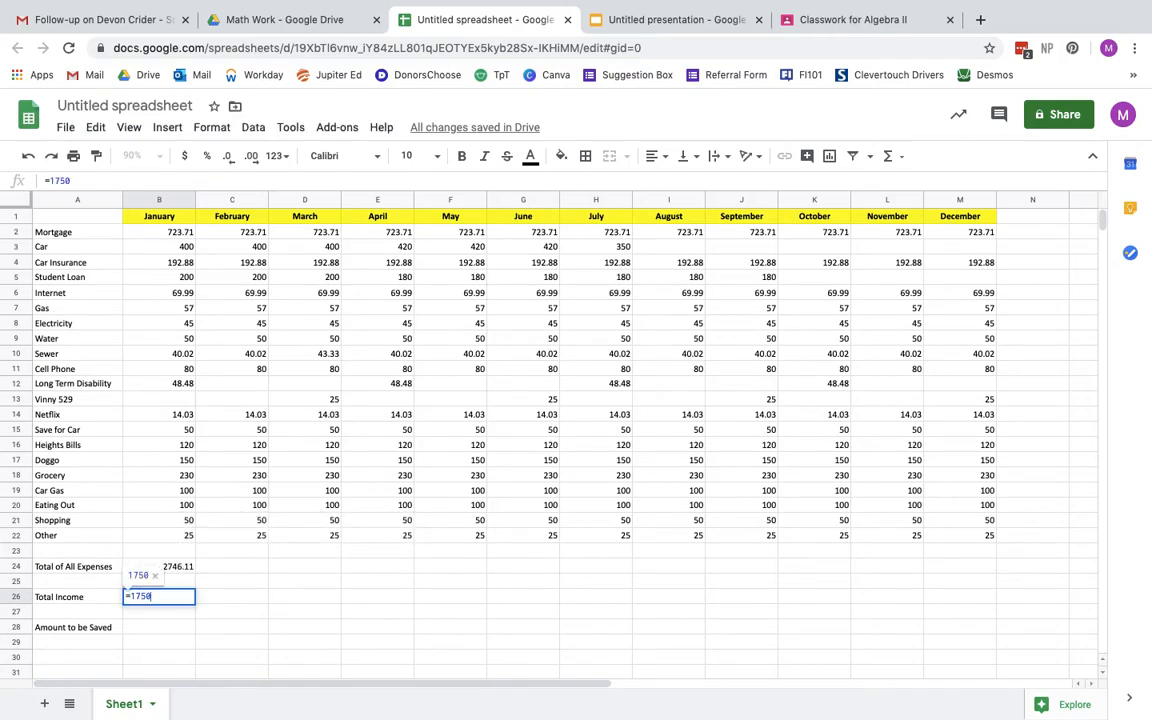
text(*)
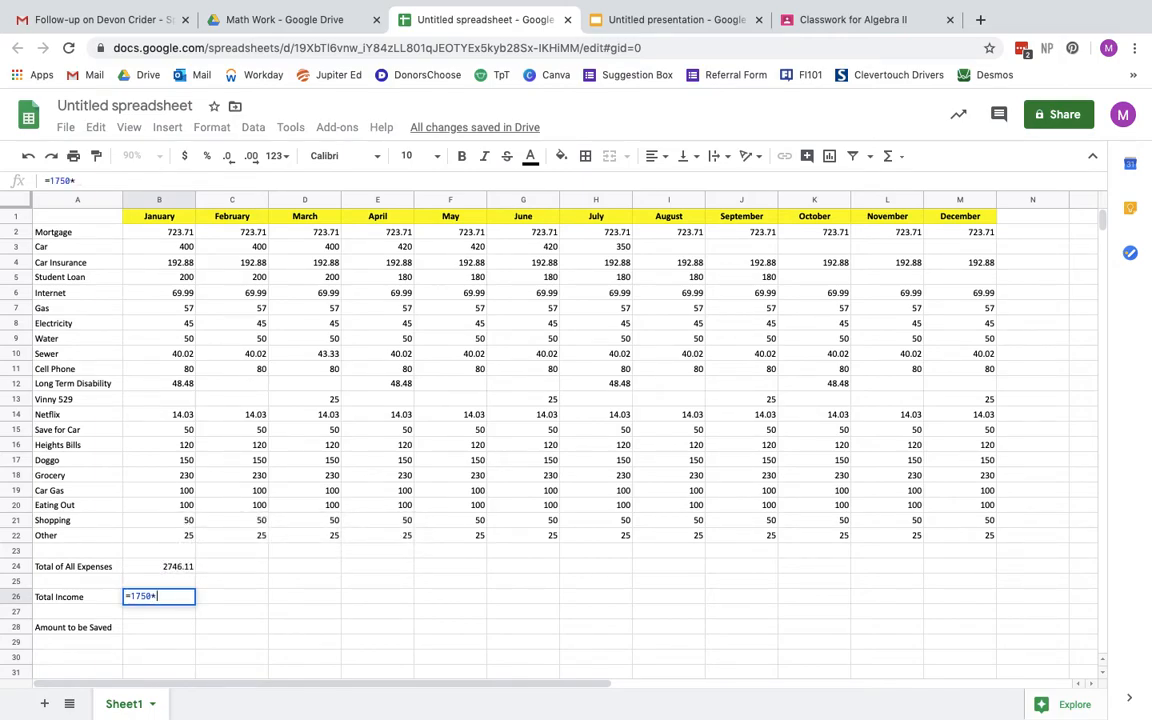
text(2)
key(Return)
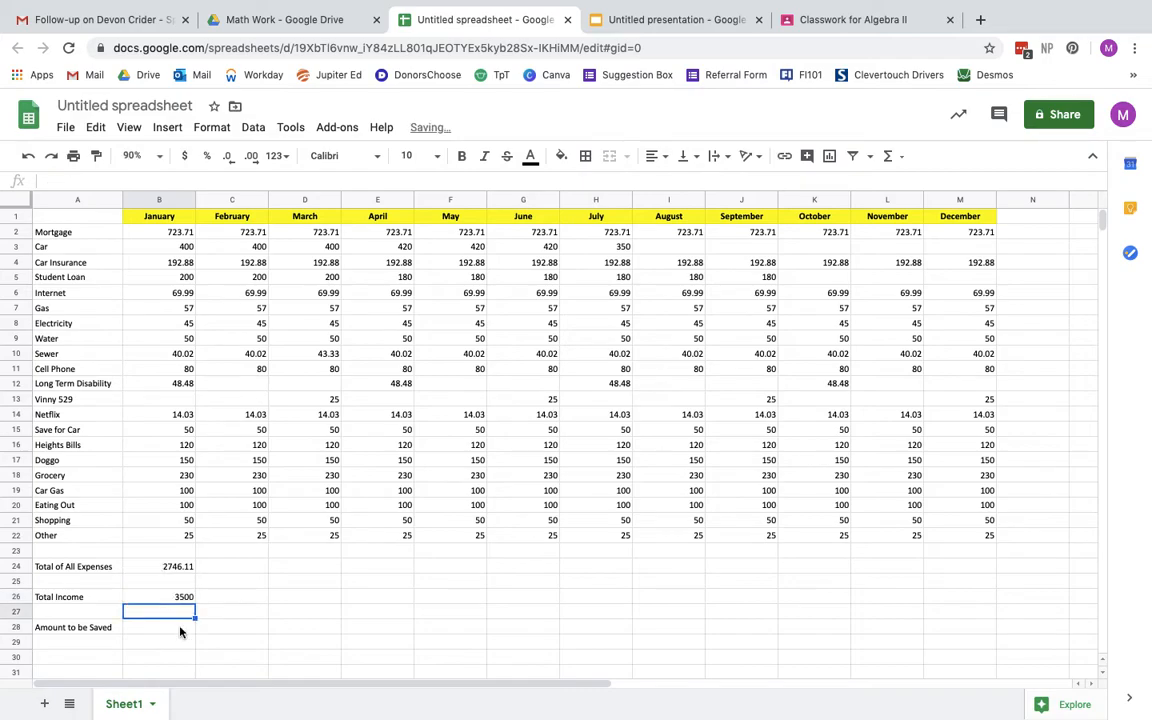
Calculate the January Amount to be Saved by subtracting Total of All Expenses (B24) from Total Income (B26)
click(174, 630)
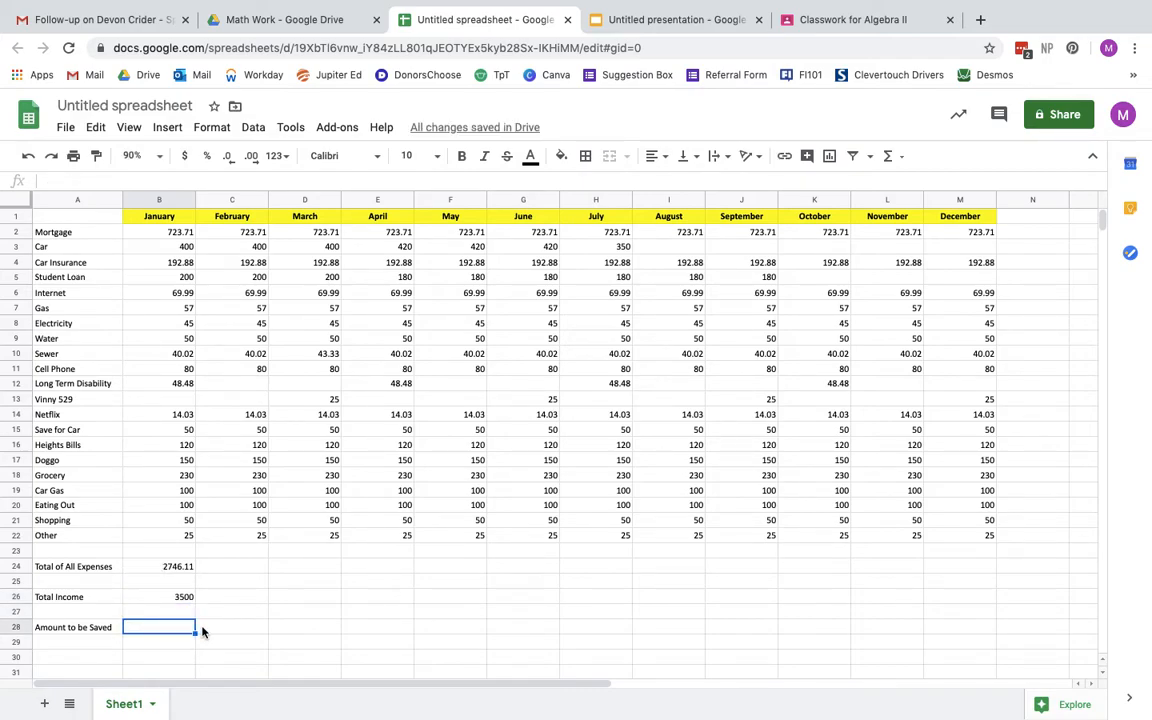
text(=)
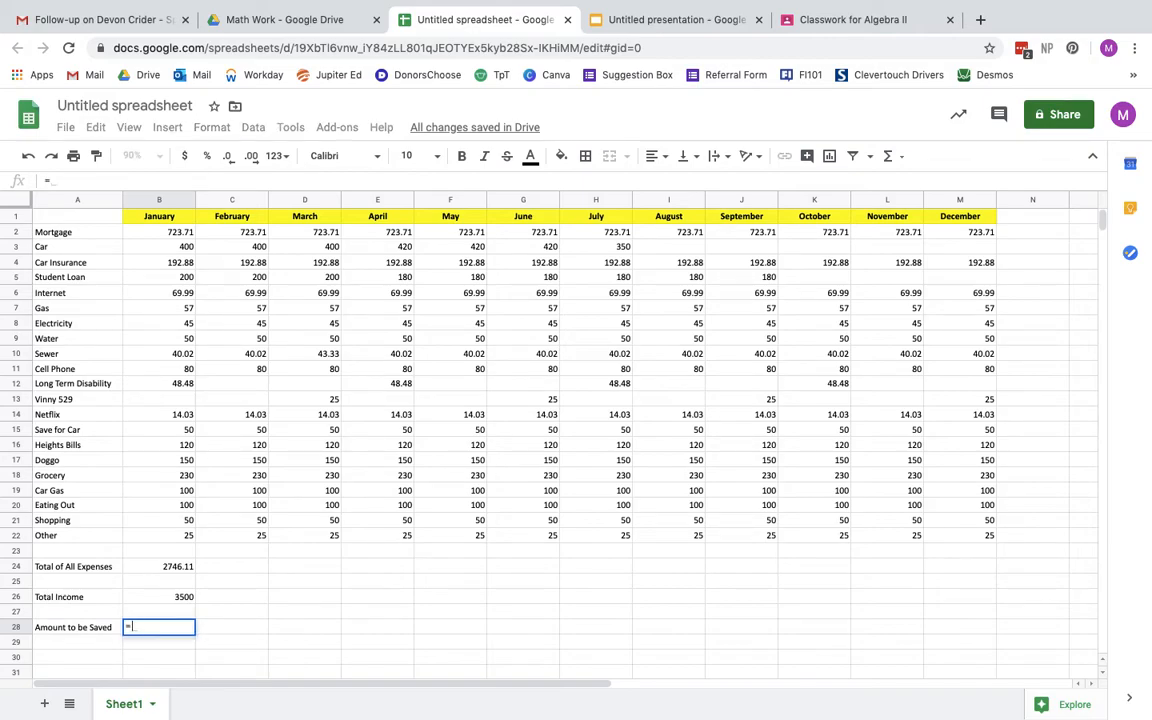
click(181, 598)
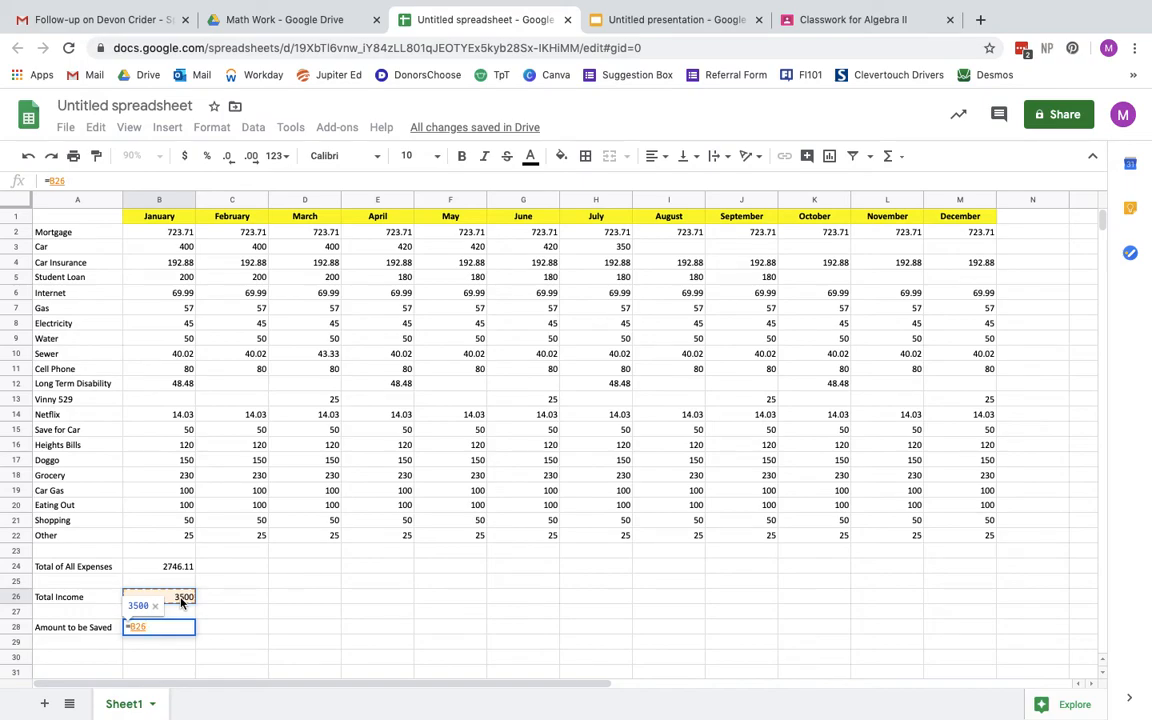
text(-)
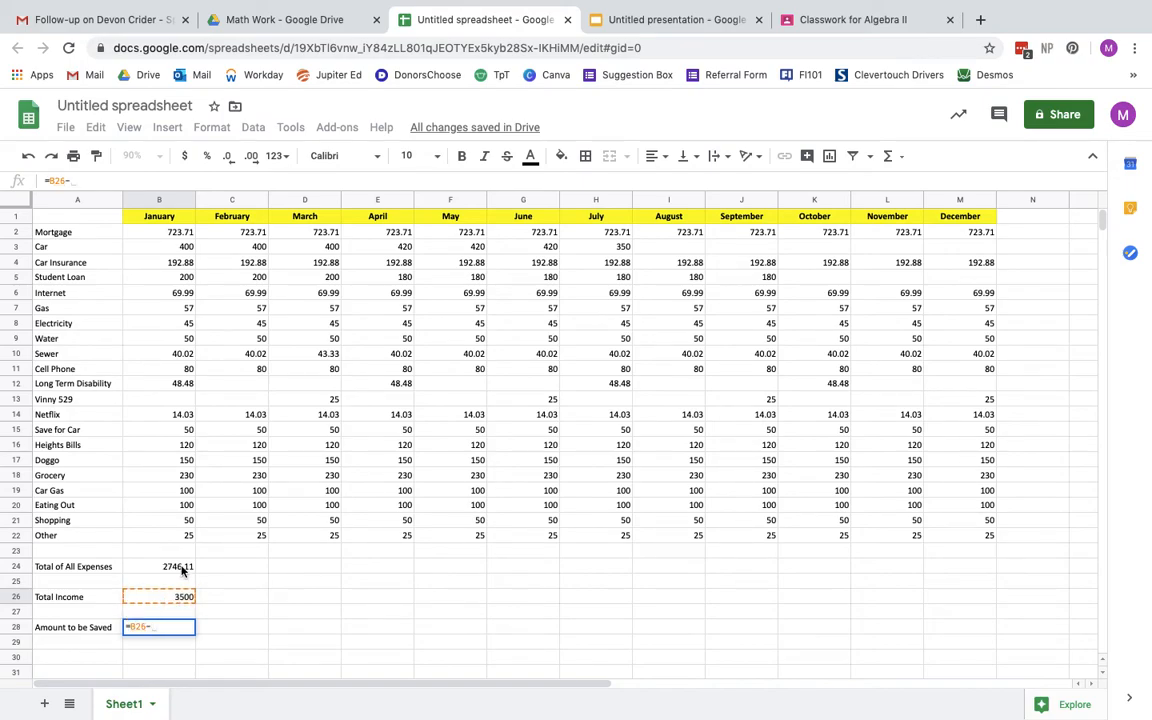
click(181, 567)
key(Return)
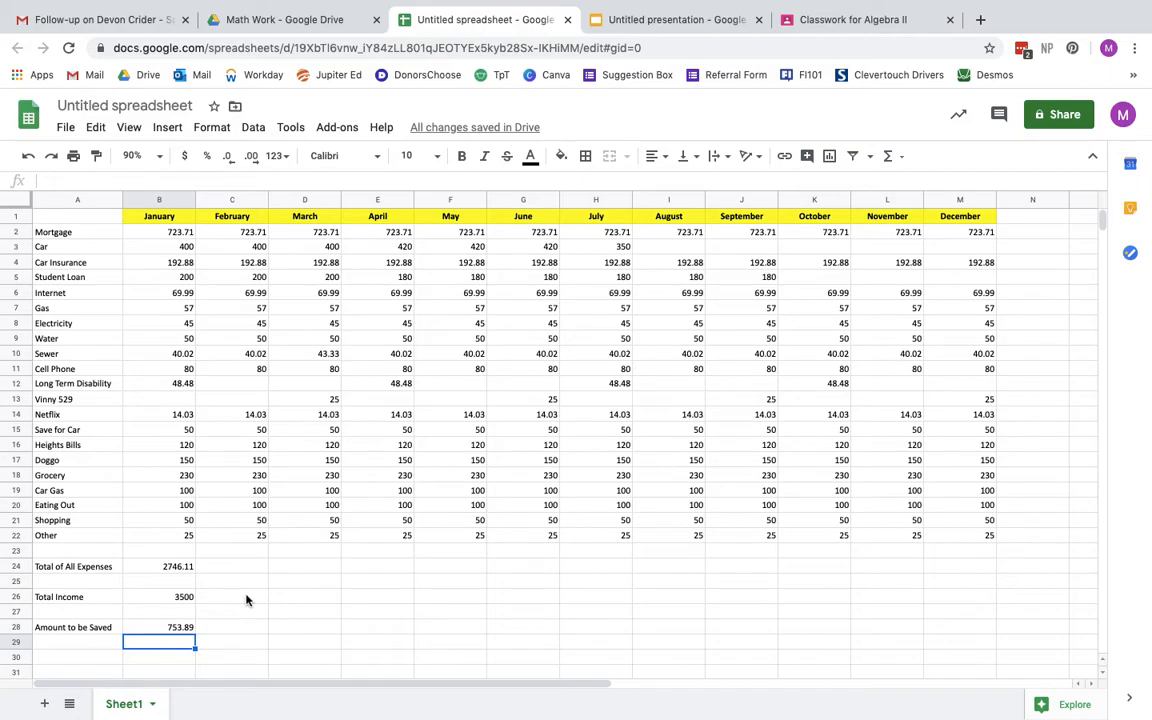
Copy the January expense total, income and savings formulas across February through December
click(176, 567)
drag(176, 567, 988, 630)
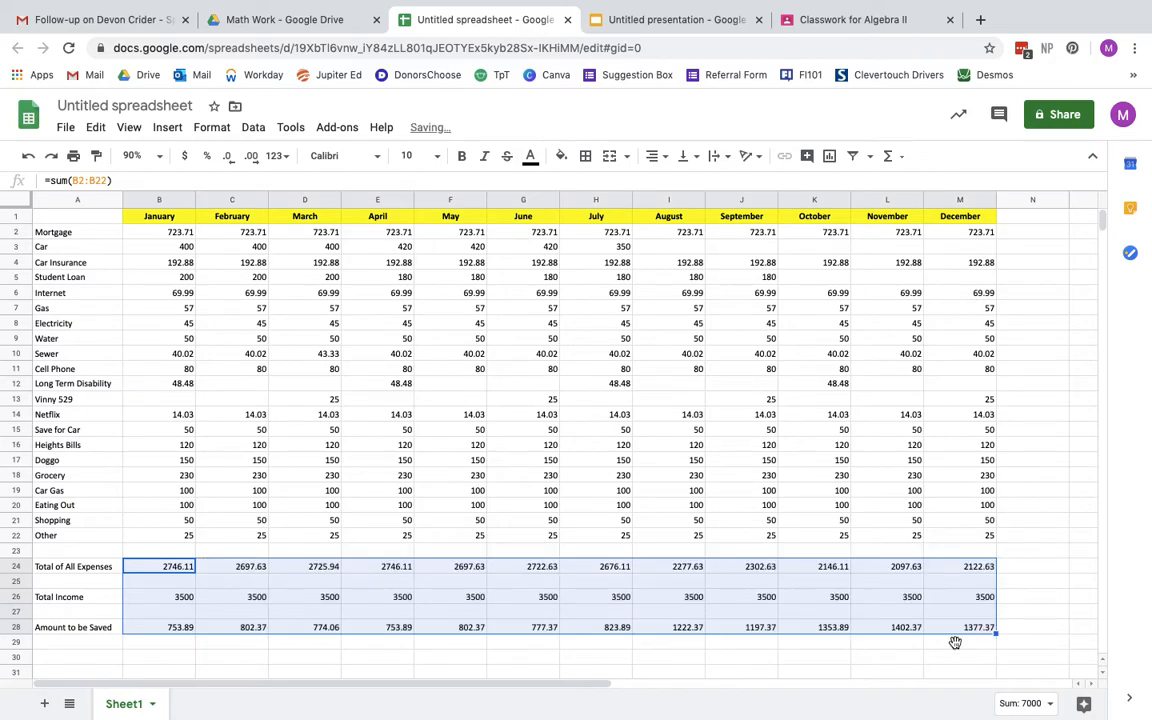
click(886, 658)
click(201, 657)
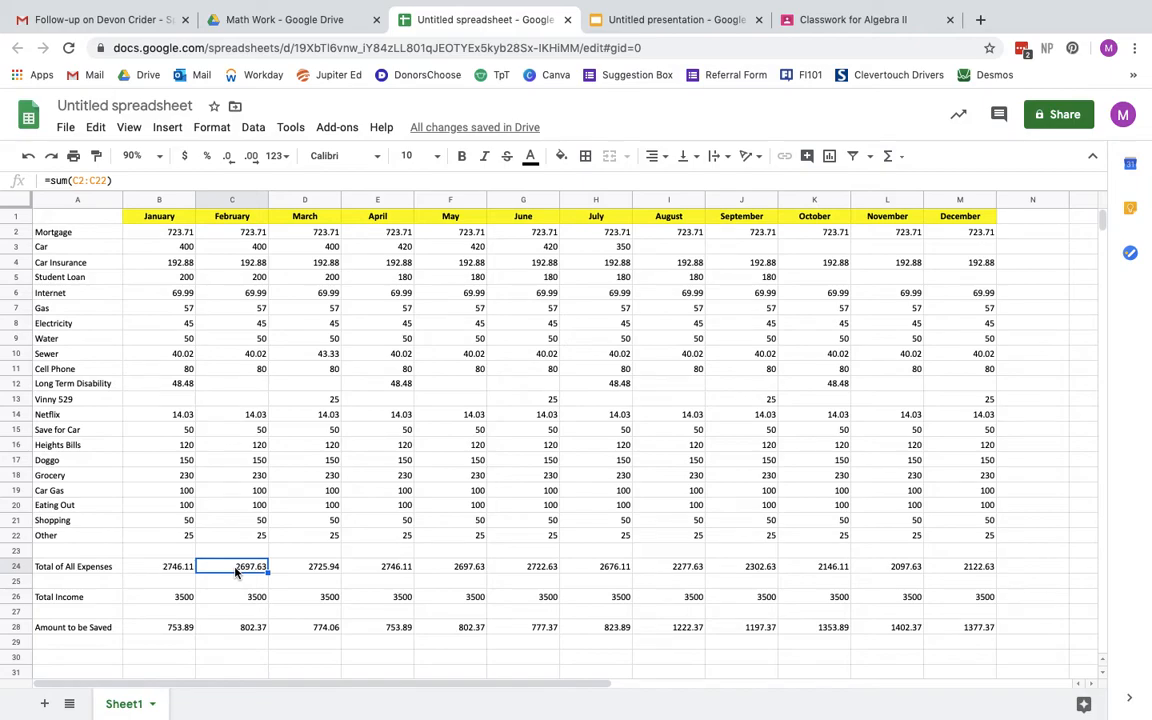
Inspect which cell range the February Total of All Expenses formula sums
click(126, 181)
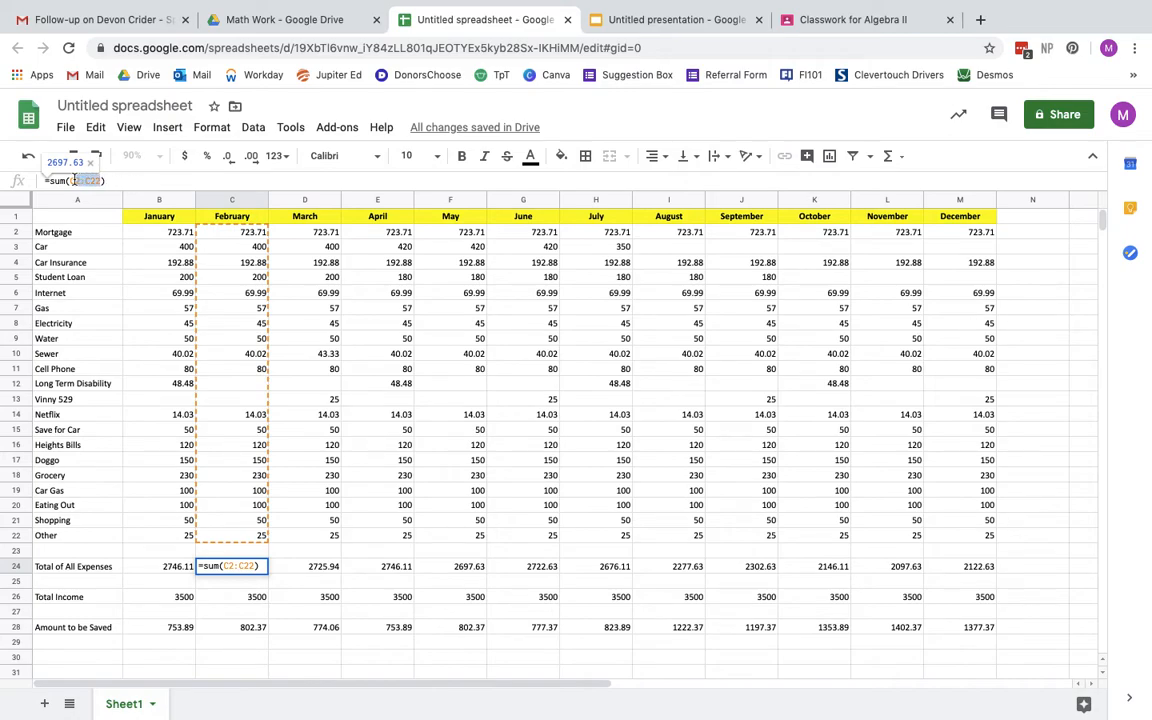
key(Return)
key(Up)
key(Right)
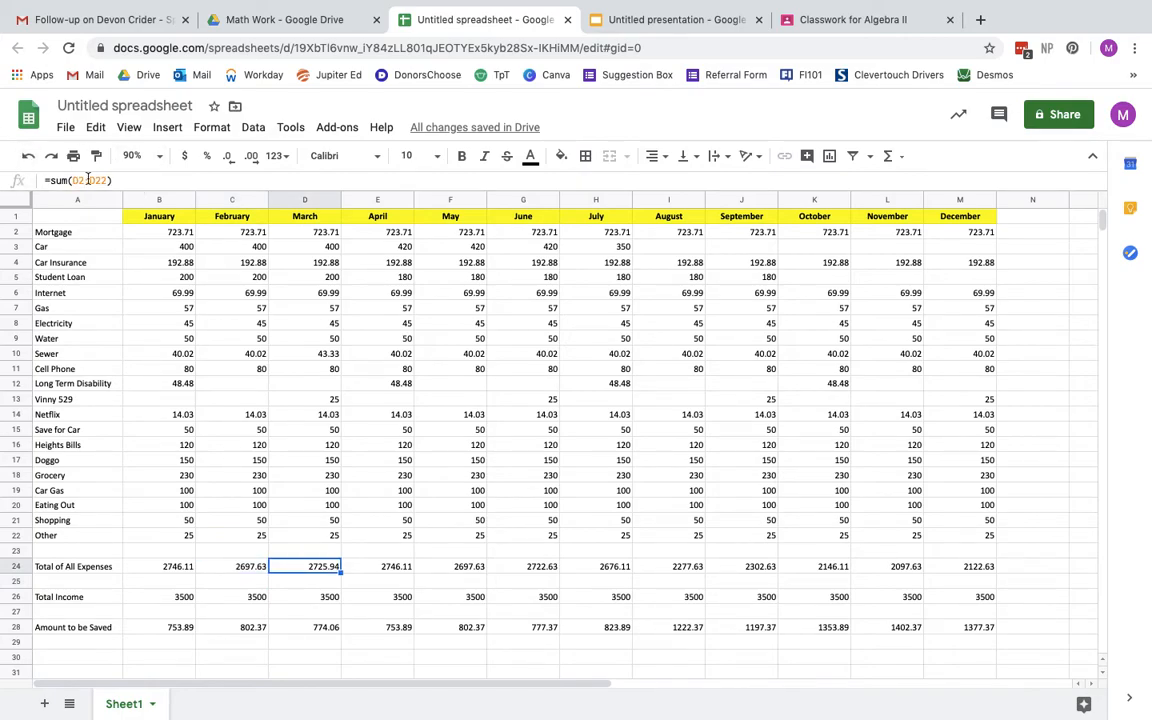
Compare the ranges summed by the Total of All Expenses formulas from March through August
click(140, 155)
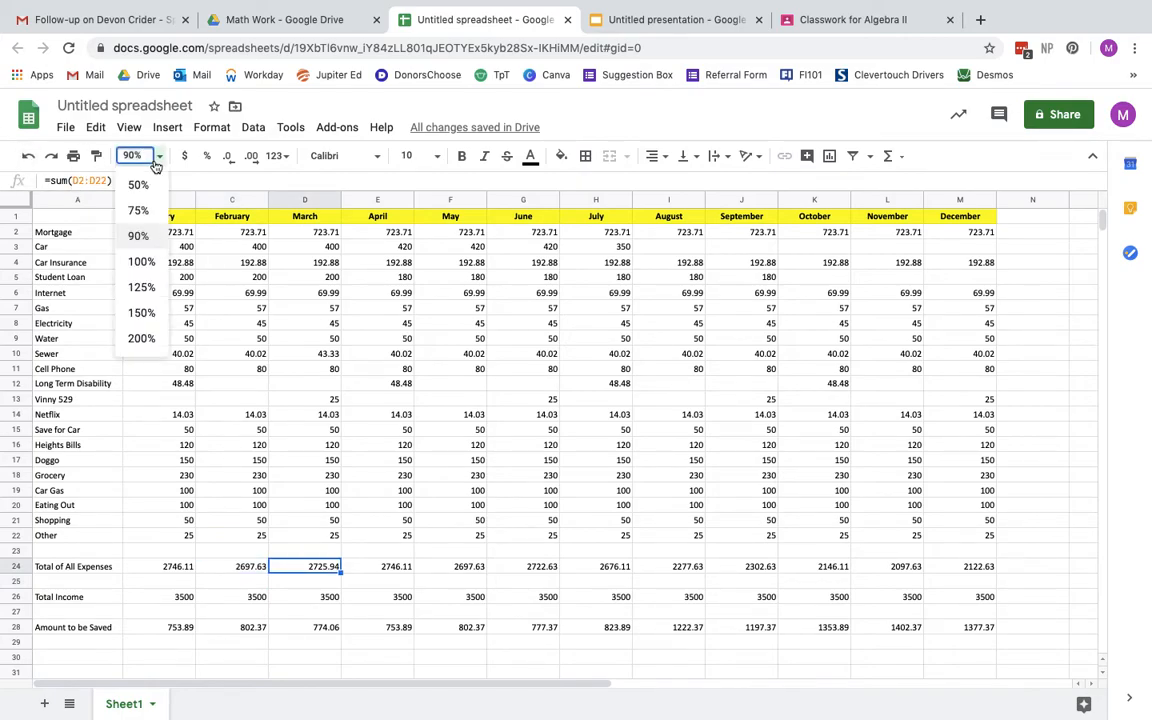
click(150, 311)
scroll(268, 370, down, 5)
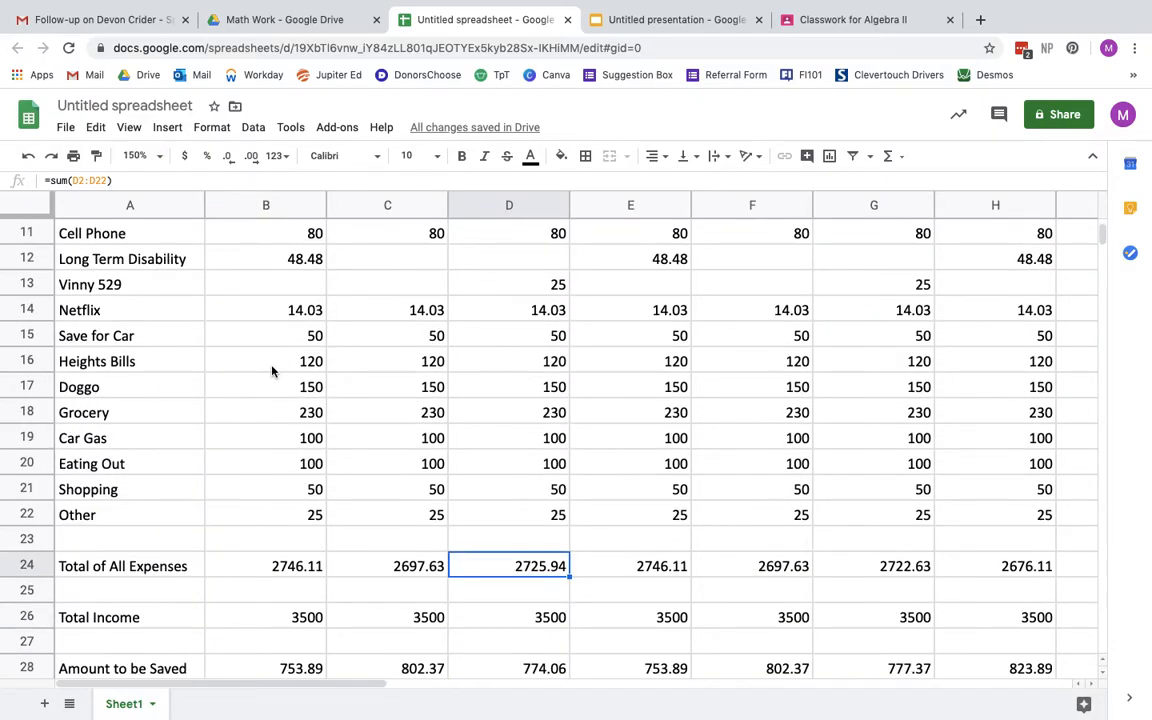
click(133, 180)
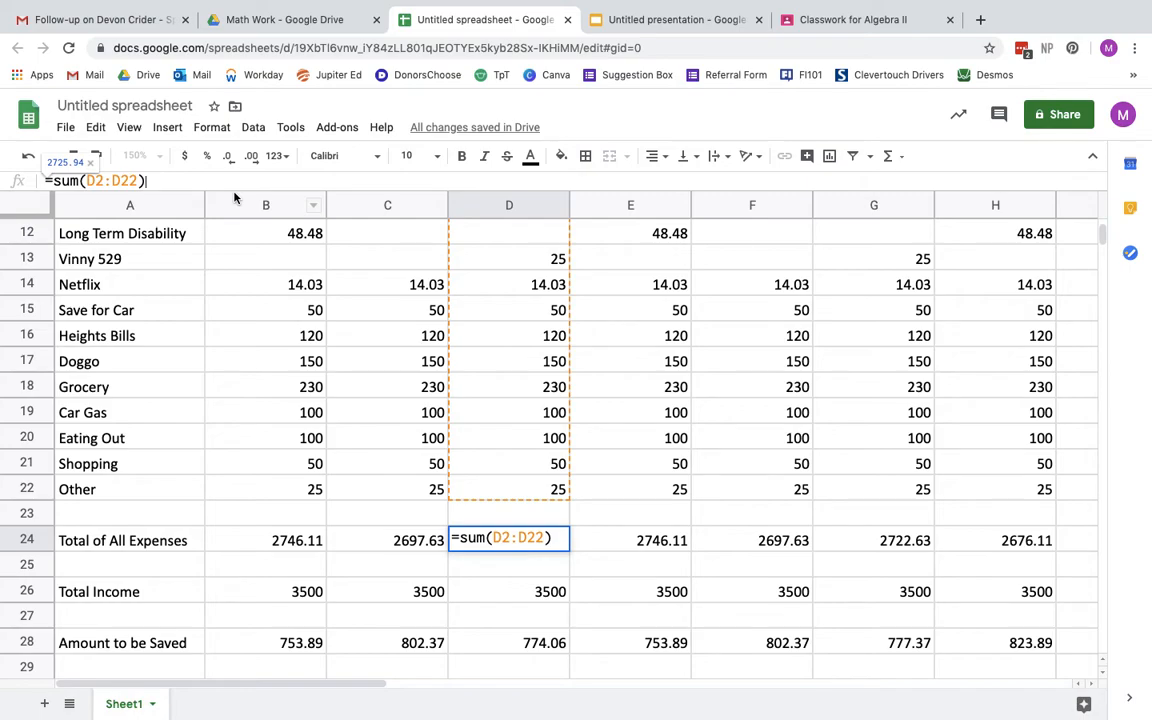
key(Tab)
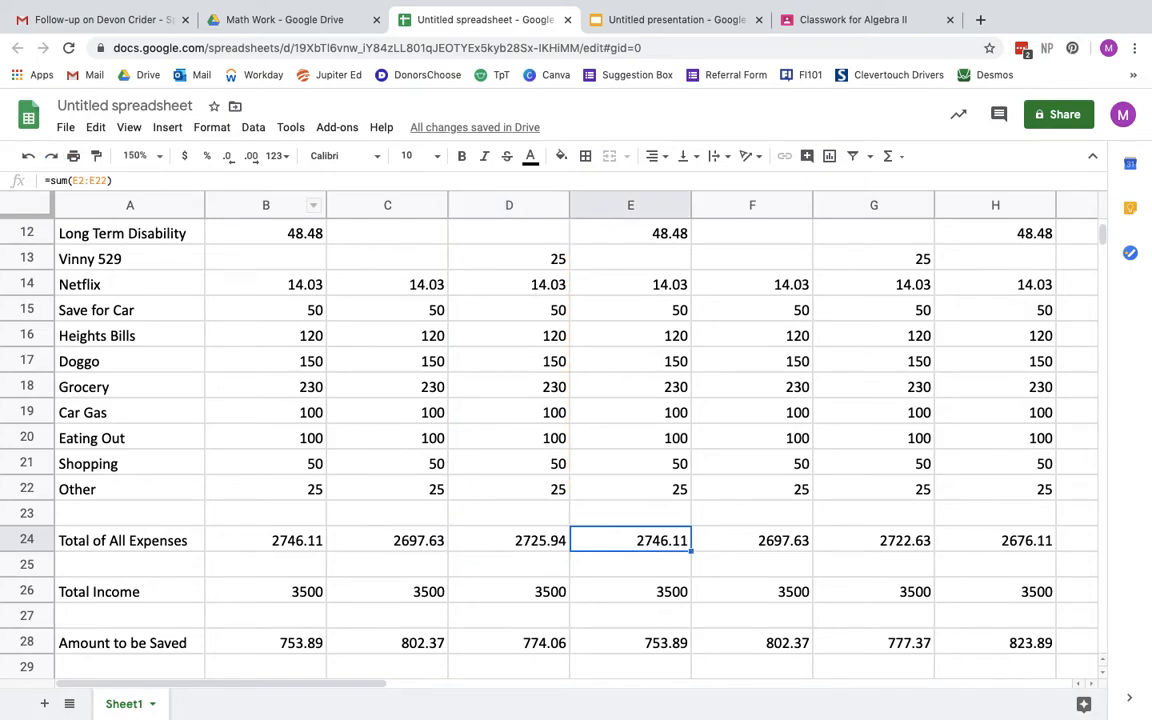
key(Tab)
key(Tab)
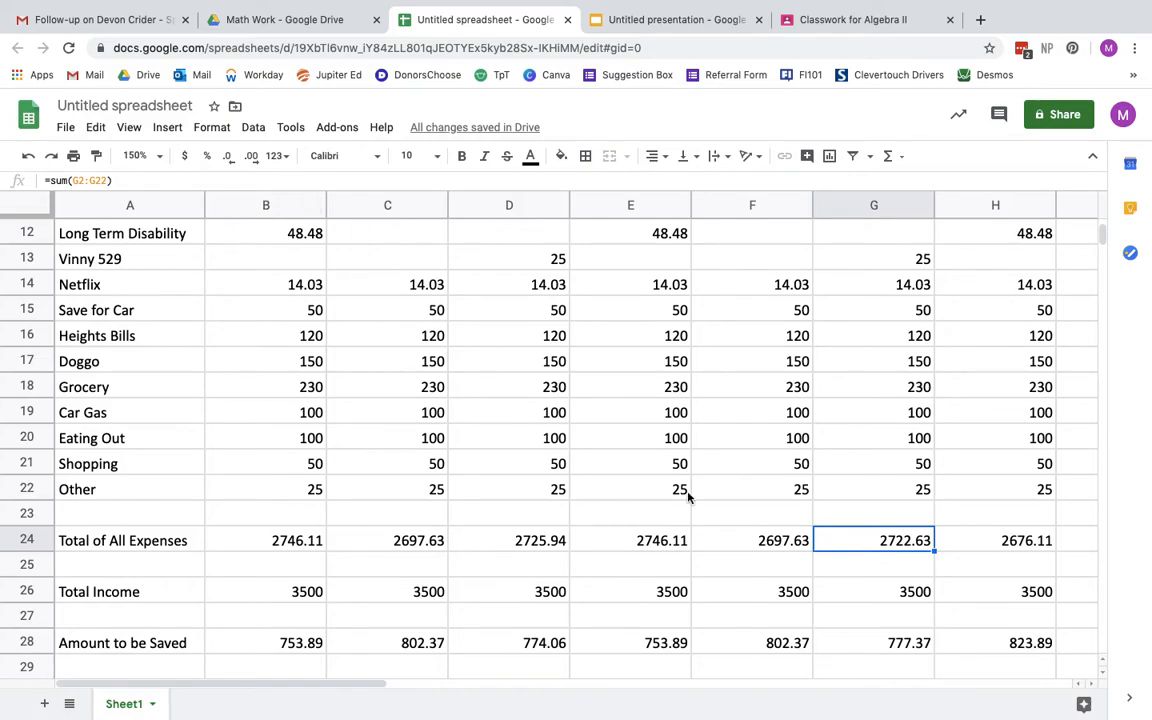
scroll(800, 540, right, 2)
click(887, 555)
click(884, 542)
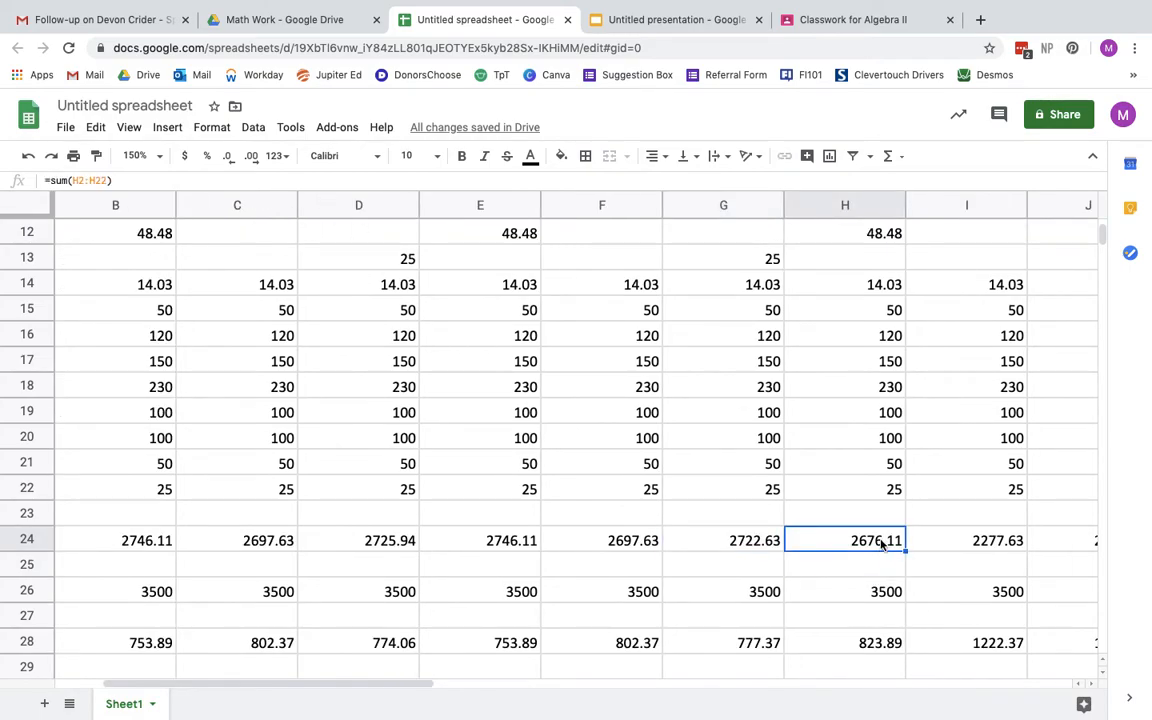
scroll(882, 543, left, 2)
key(Tab)
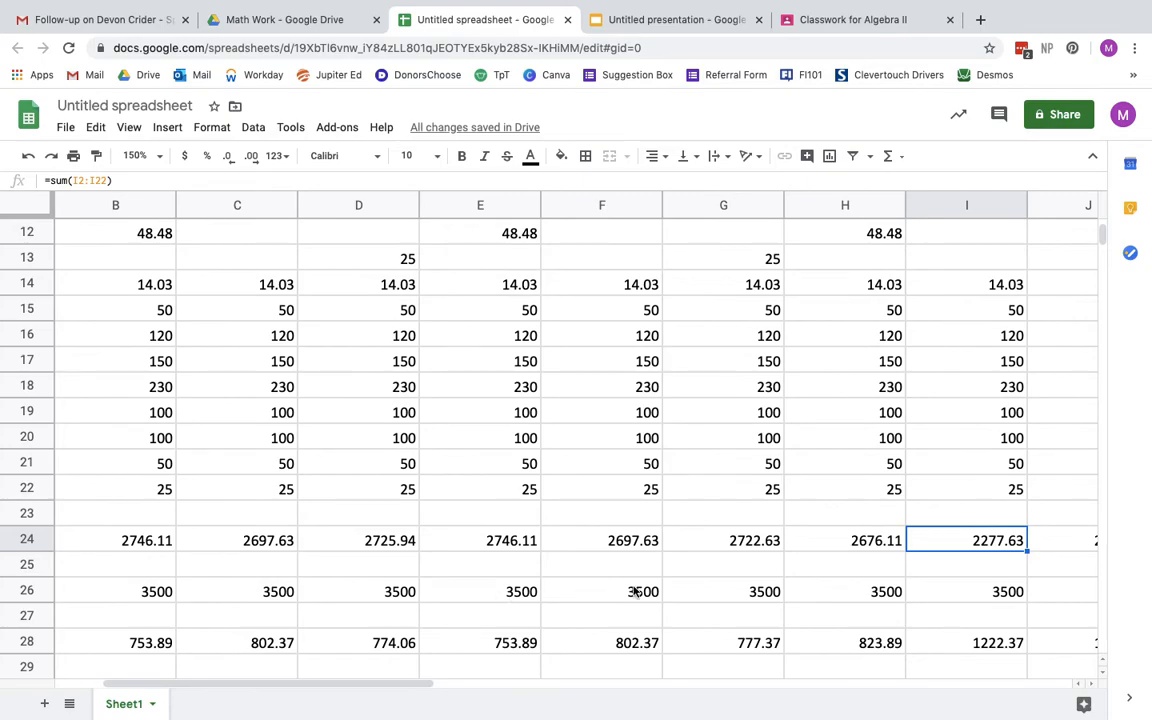
Compare the Total of All Expenses formulas for February, March and April, checking April's Long Term Disability entry
click(664, 562)
scroll(600, 490, up, 1)
click(512, 286)
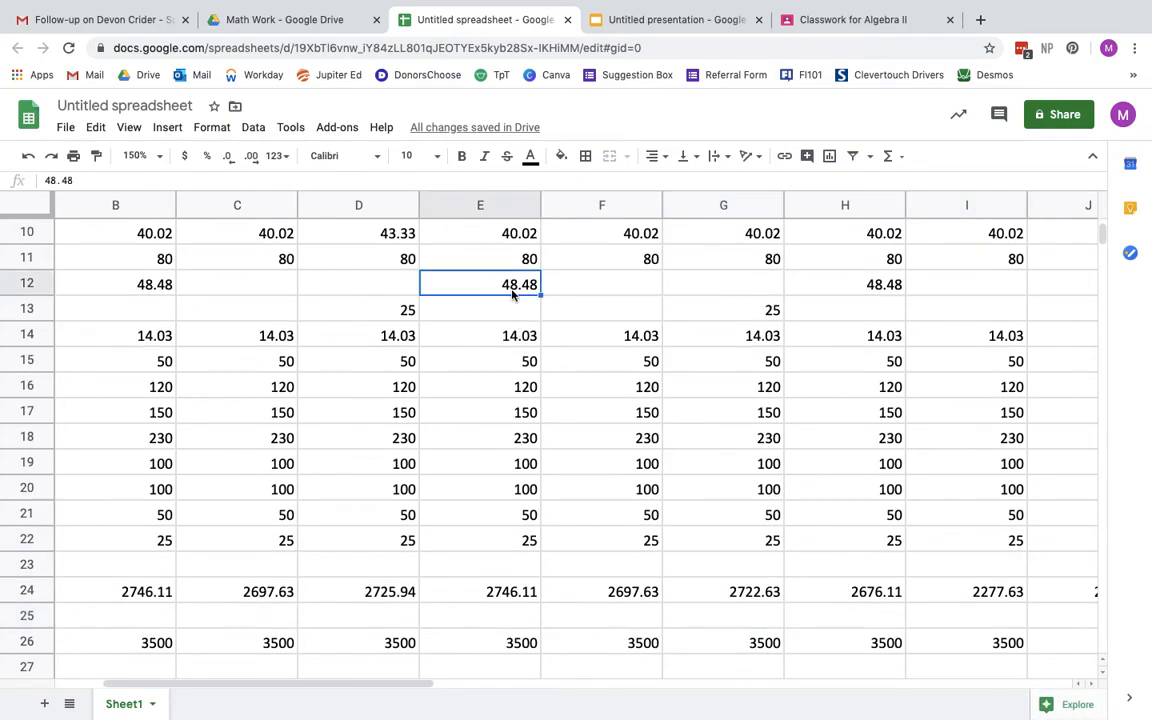
scroll(532, 342, down, 3)
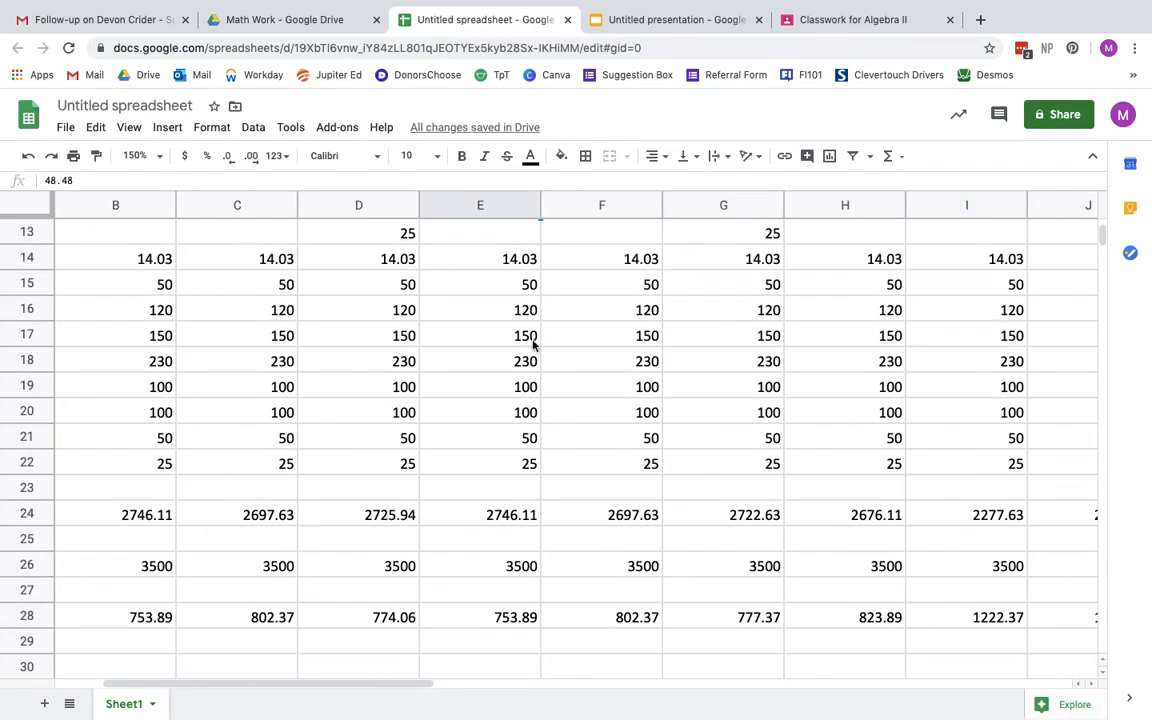
click(506, 518)
click(264, 515)
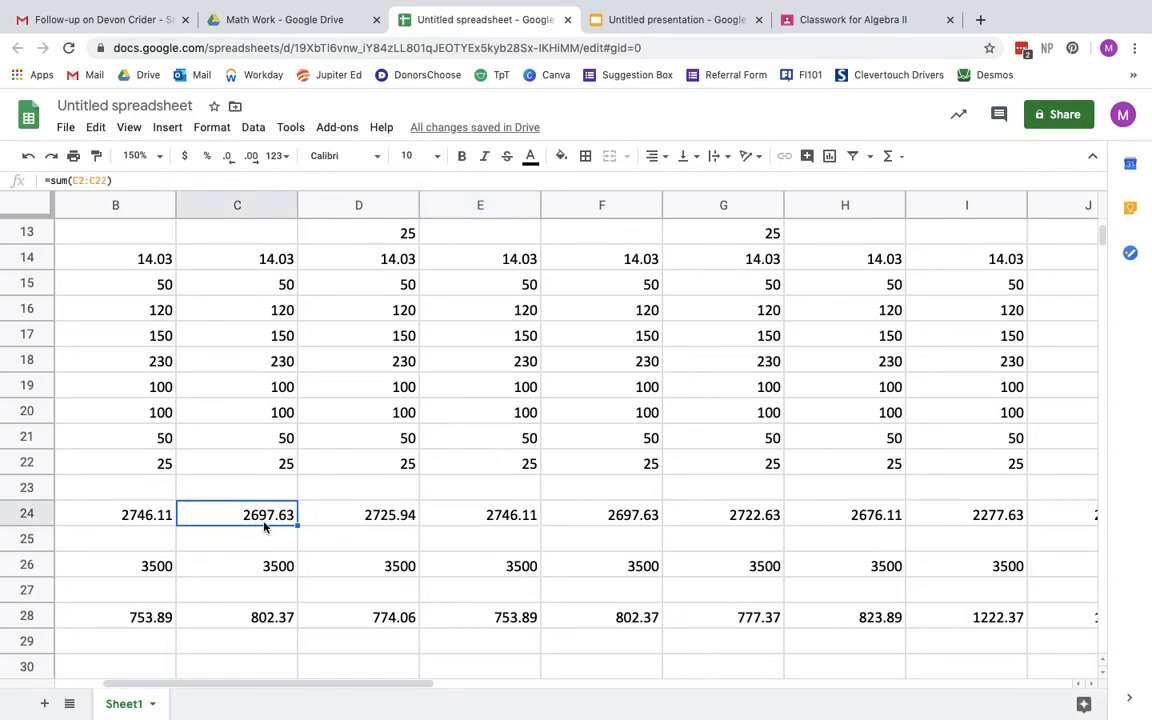
click(511, 515)
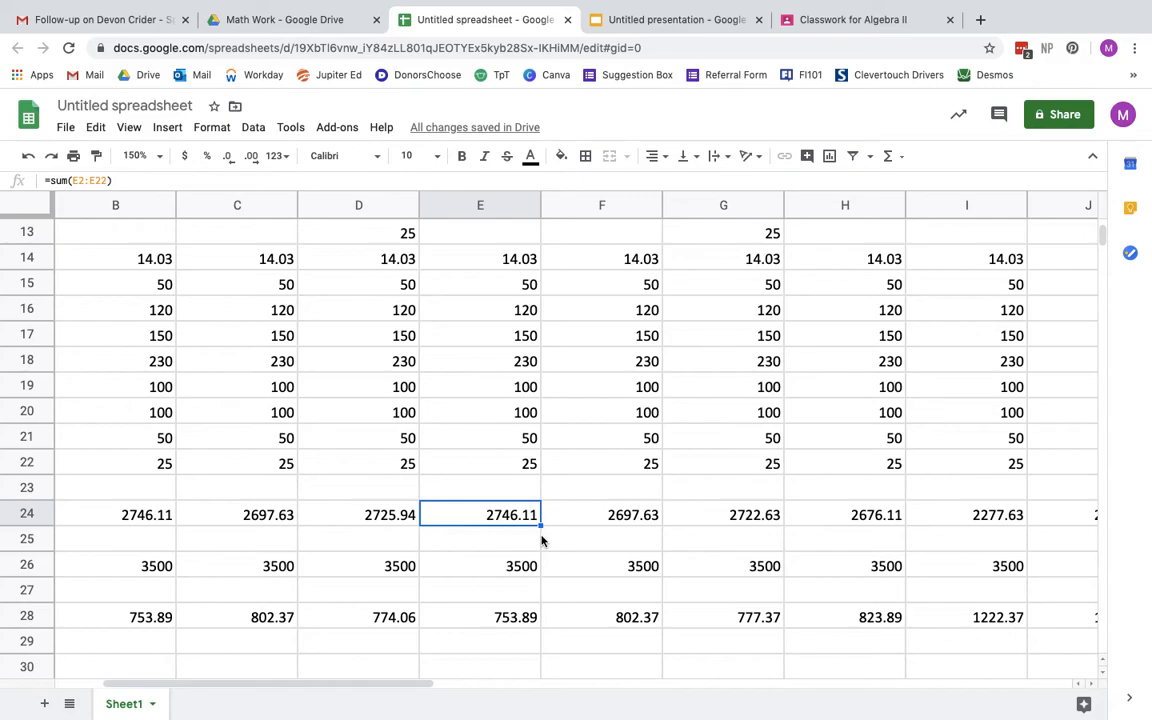
click(378, 524)
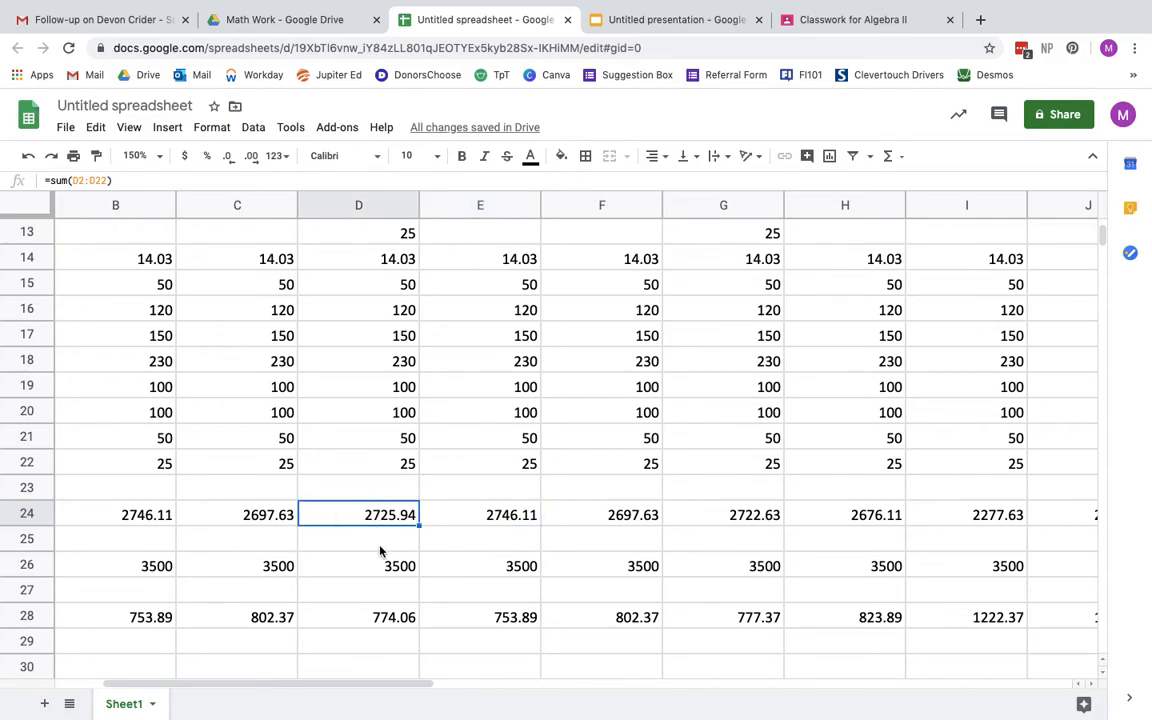
scroll(478, 538, left, 3)
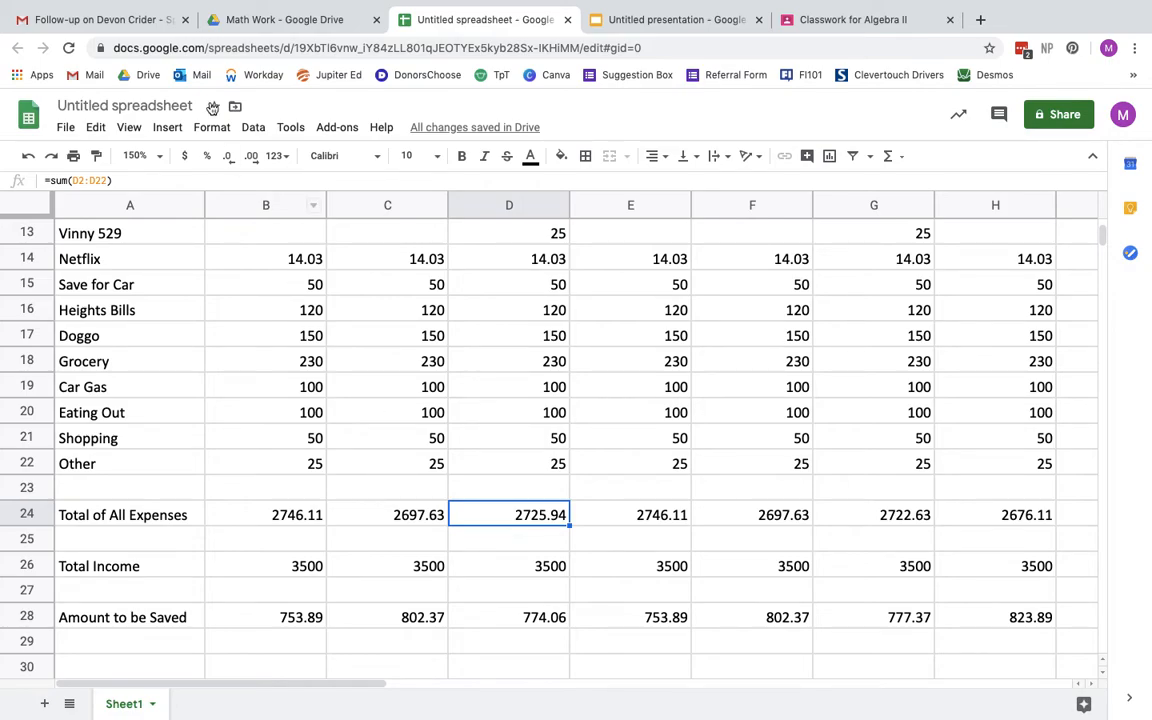
Set the sheet zoom to 100% and look over the budget from January through December
click(138, 155)
click(145, 261)
click(527, 452)
scroll(530, 465, up, 5)
scroll(531, 465, up, 1)
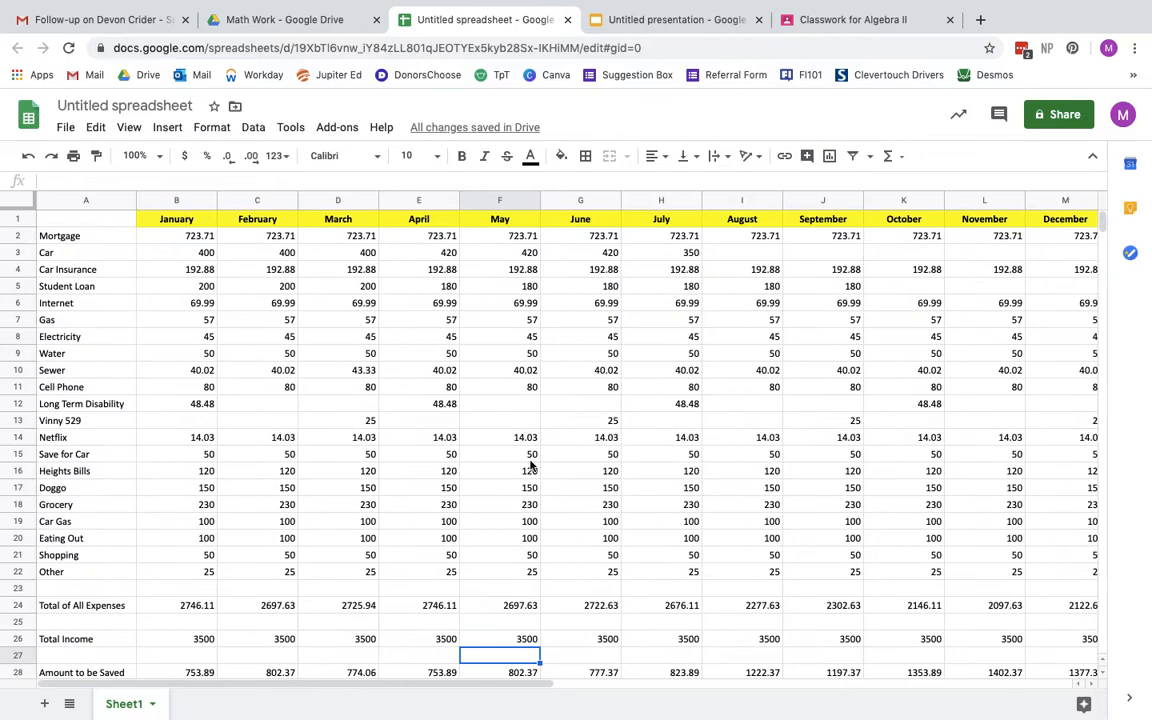
scroll(530, 462, right, 10)
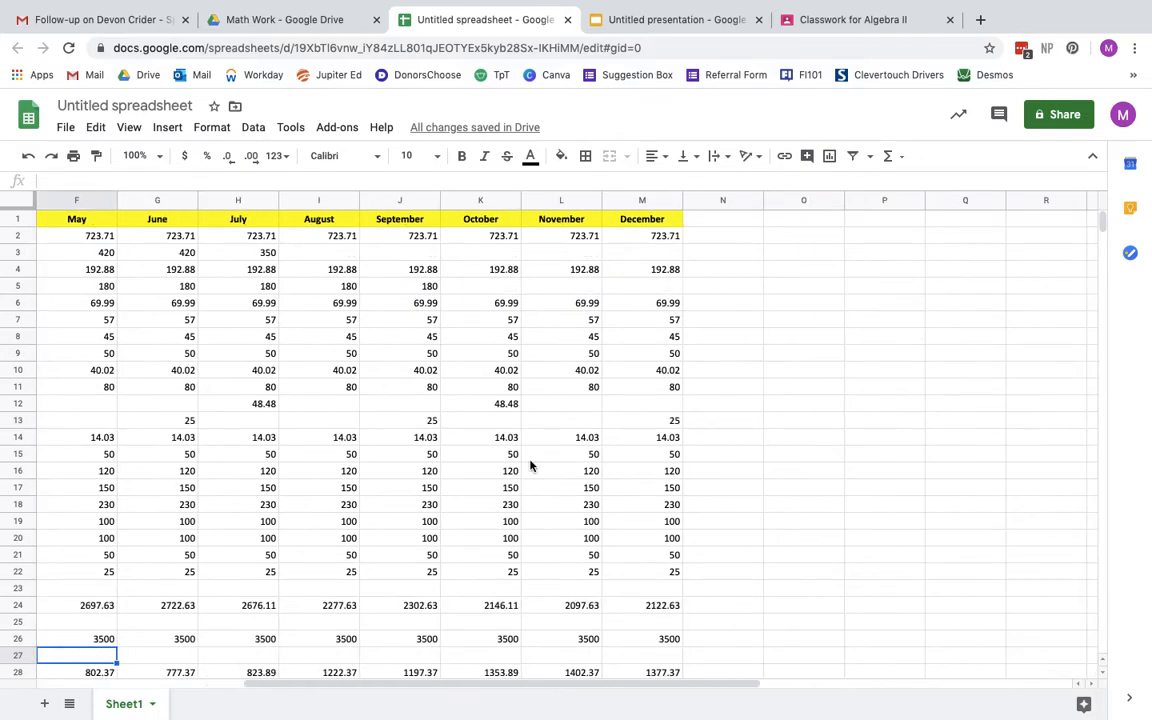
scroll(530, 462, left, 10)
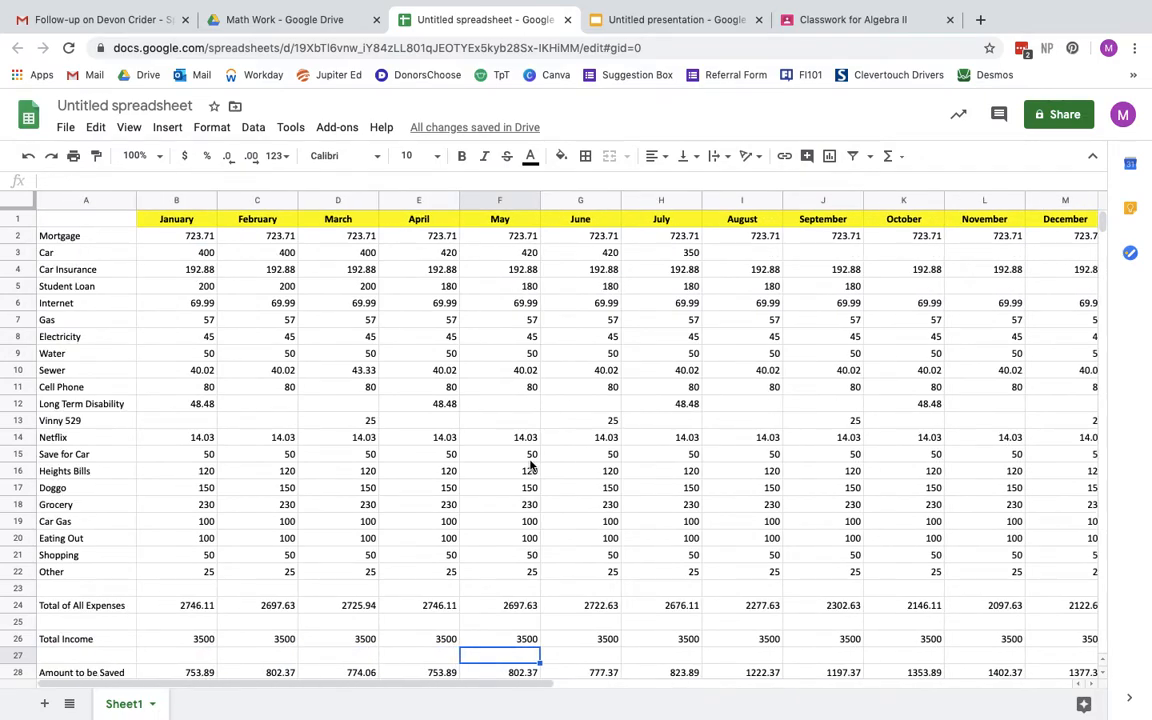
Add the column heading "Yearly TOTALS" in N1, beside December
scroll(530, 465, right, 6)
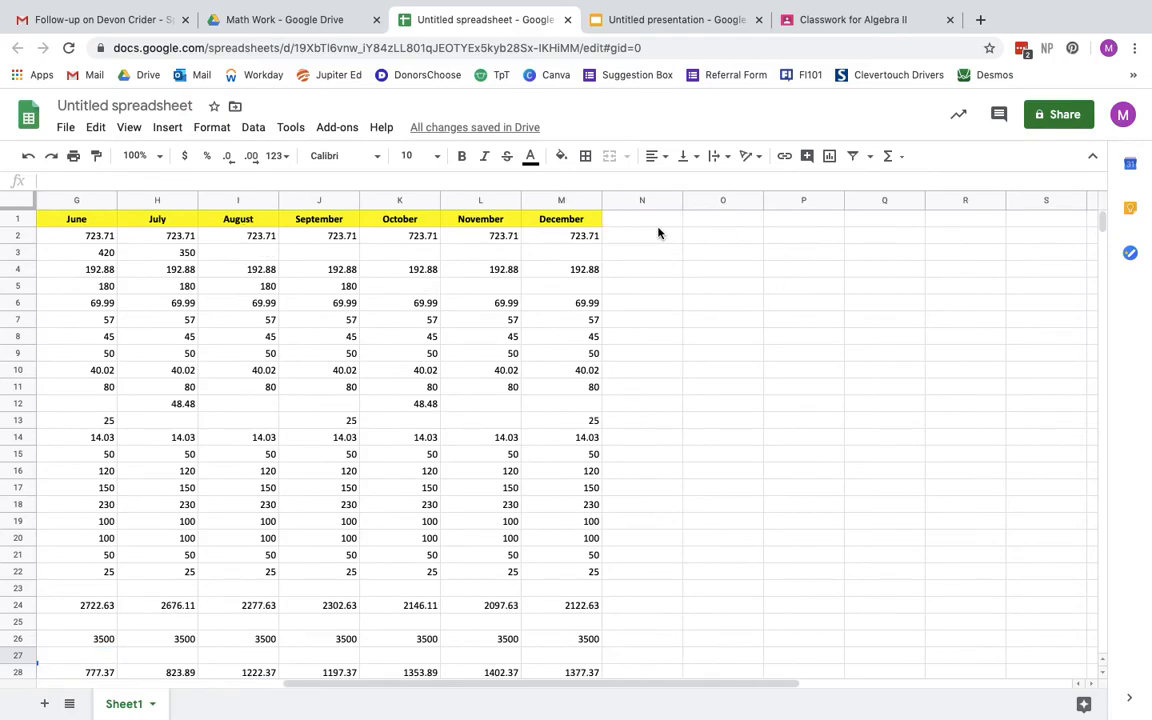
click(653, 234)
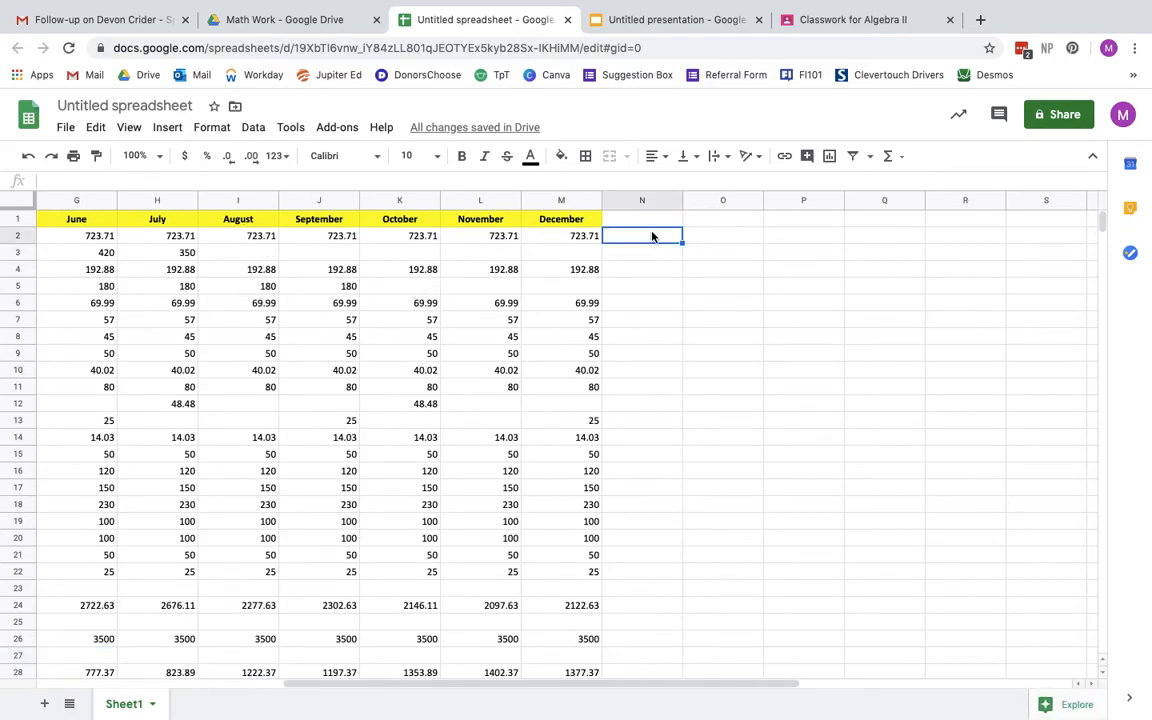
click(626, 224)
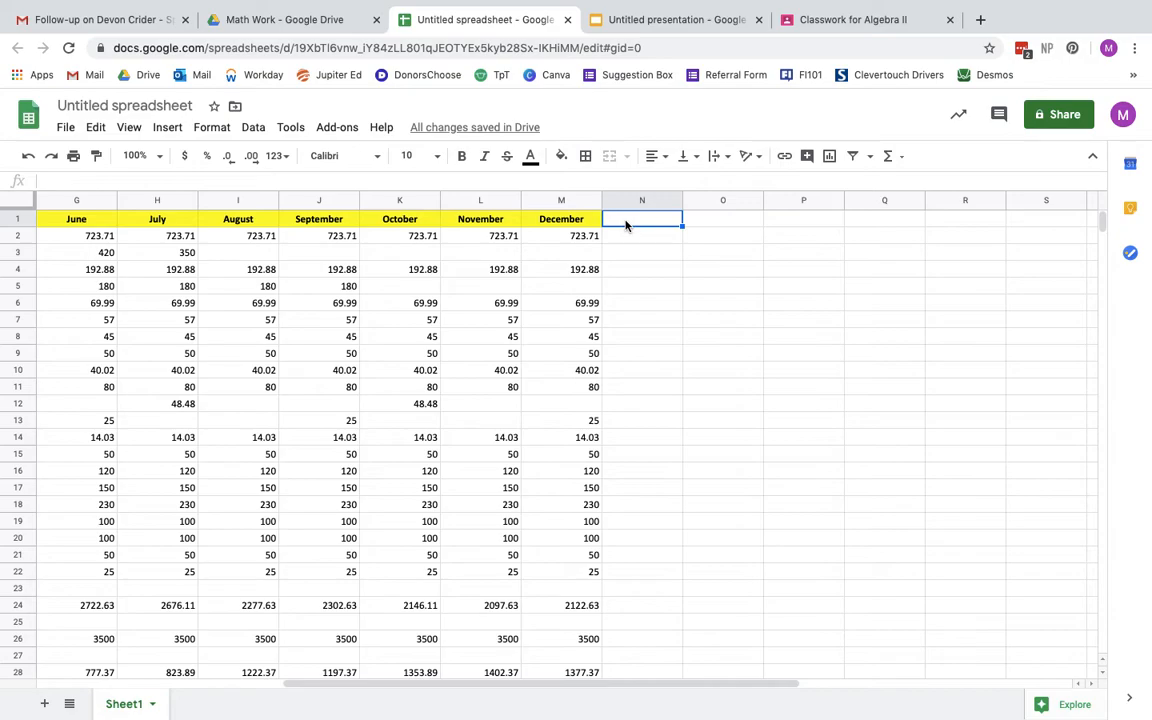
text(Yearly TOTAL)
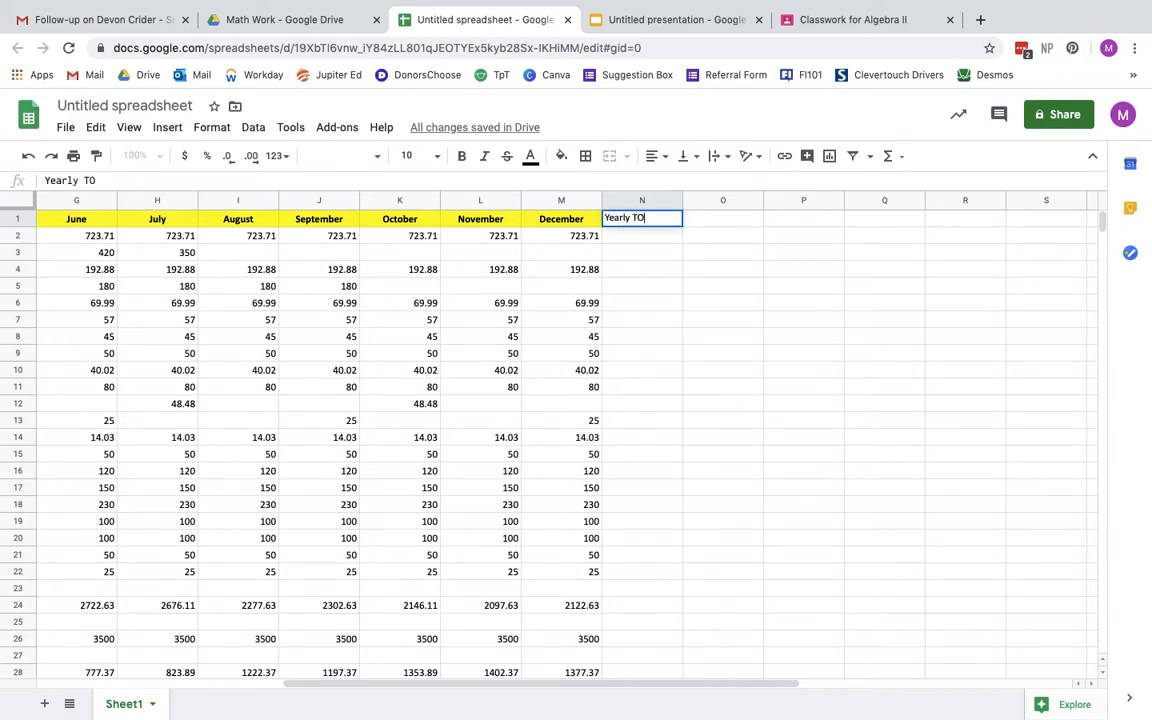
key(BackSpace)
text(ALS)
key(Return)
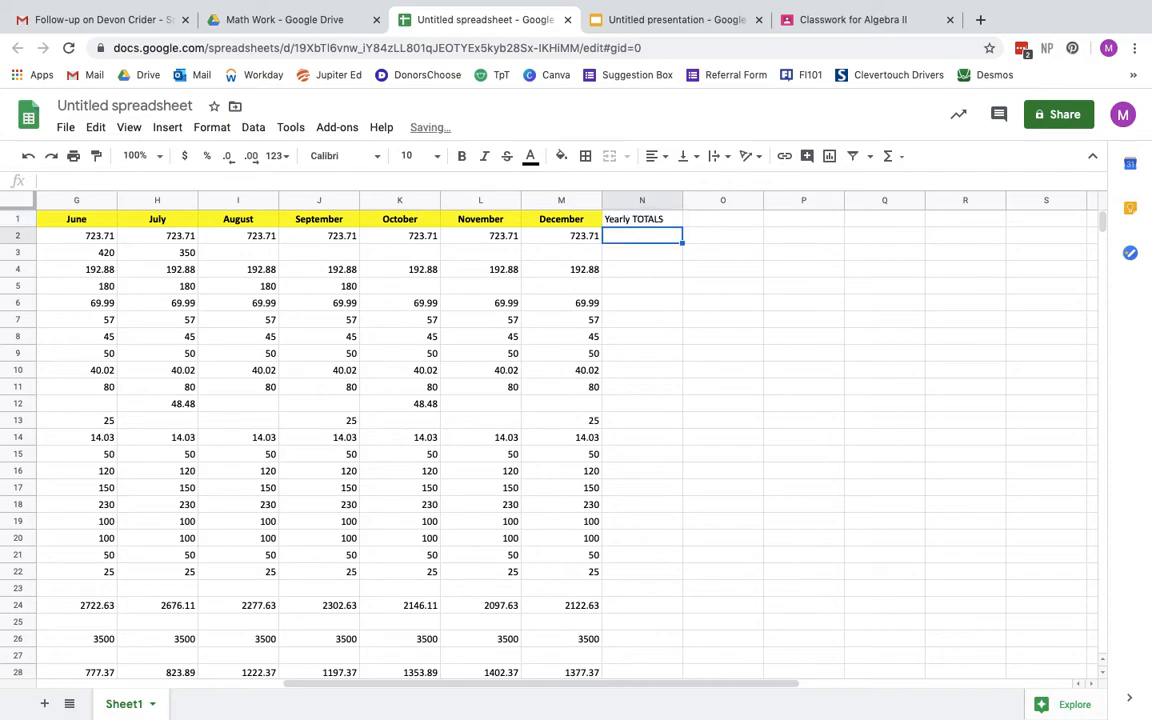
Calculate the yearly Mortgage total in N2 by summing B2:M2
scroll(565, 400, left, 10)
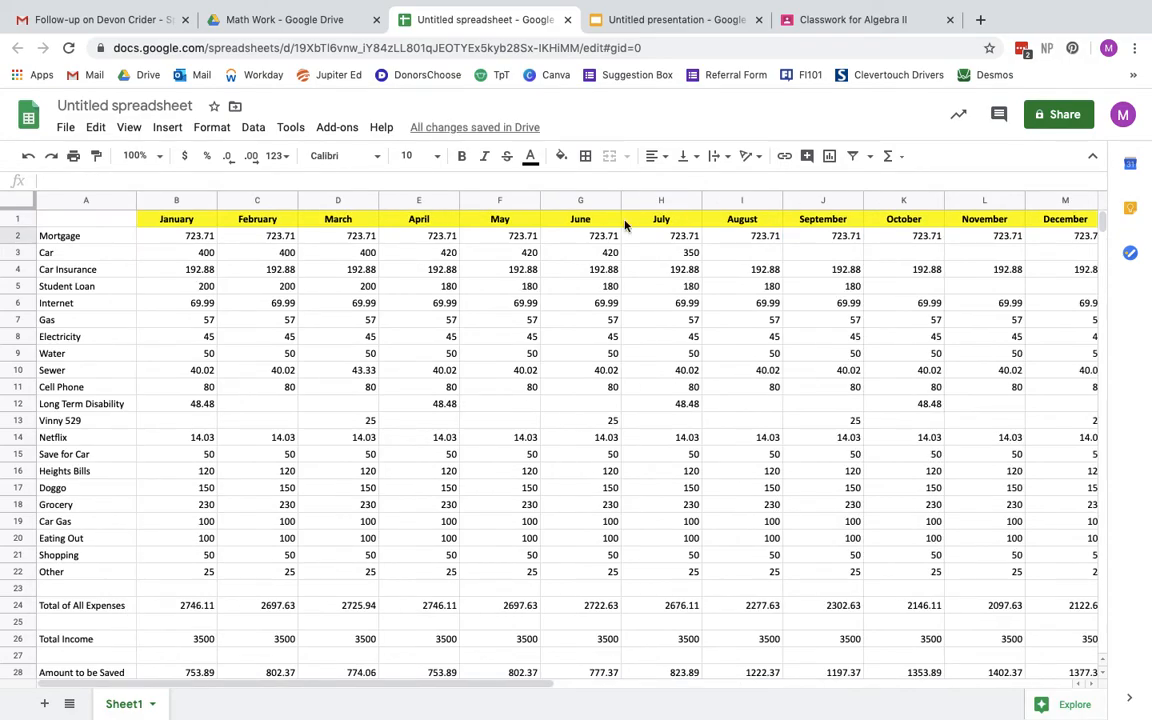
scroll(751, 207, right, 12)
text(=sum()
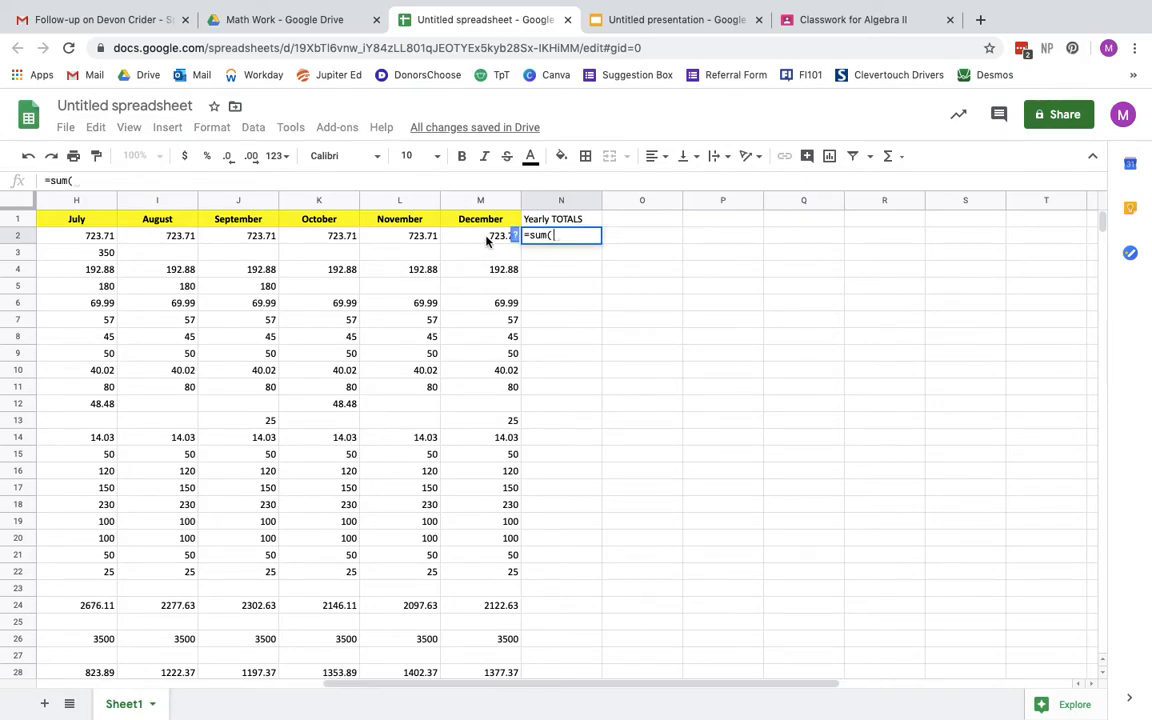
drag(487, 238, 189, 242)
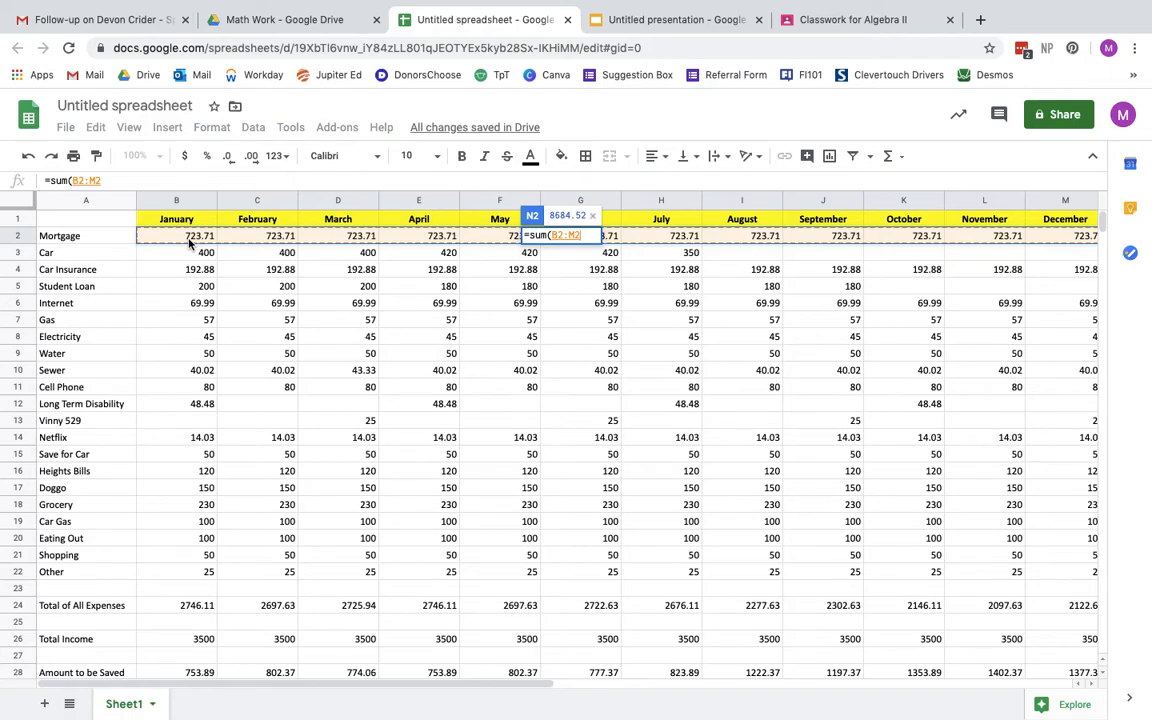
text())
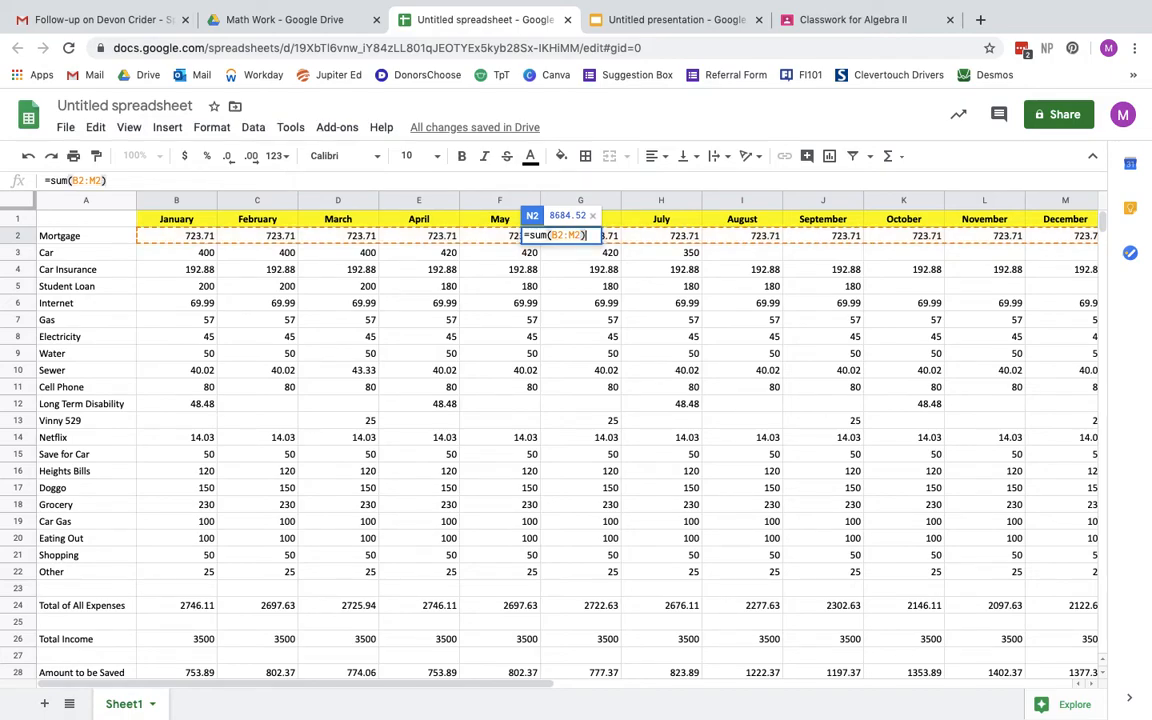
key(Return)
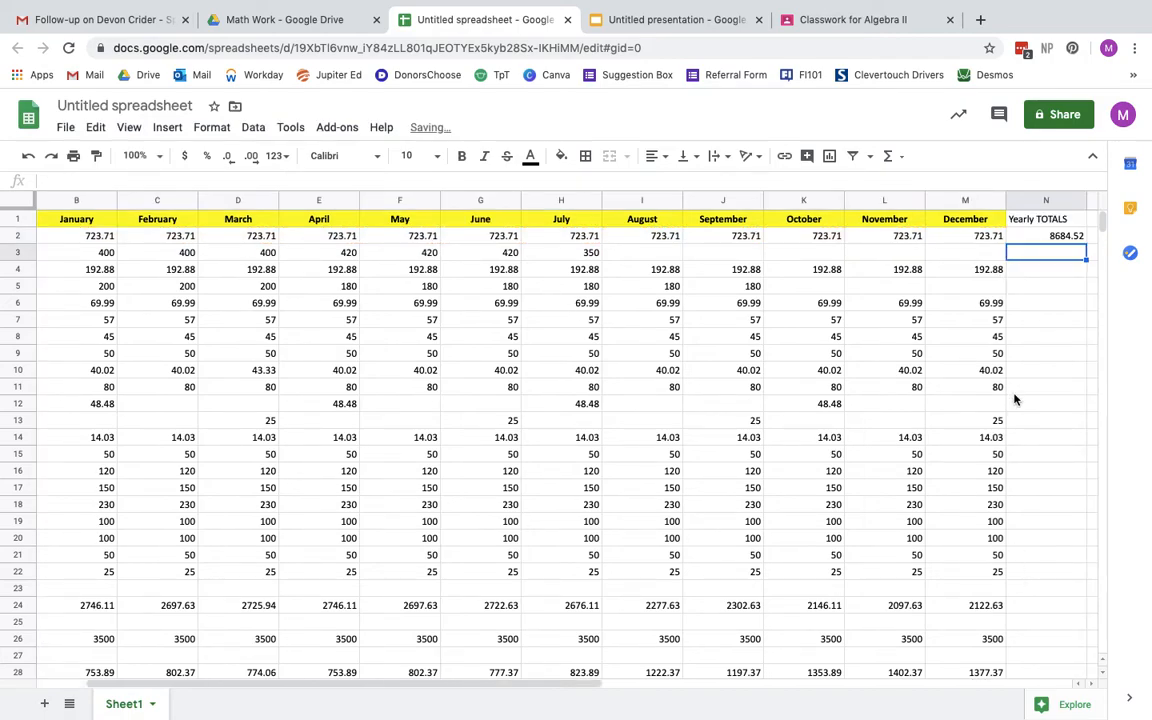
Copy the yearly total formula from N2 down through the Amount to be Saved row, N28
key(Up)
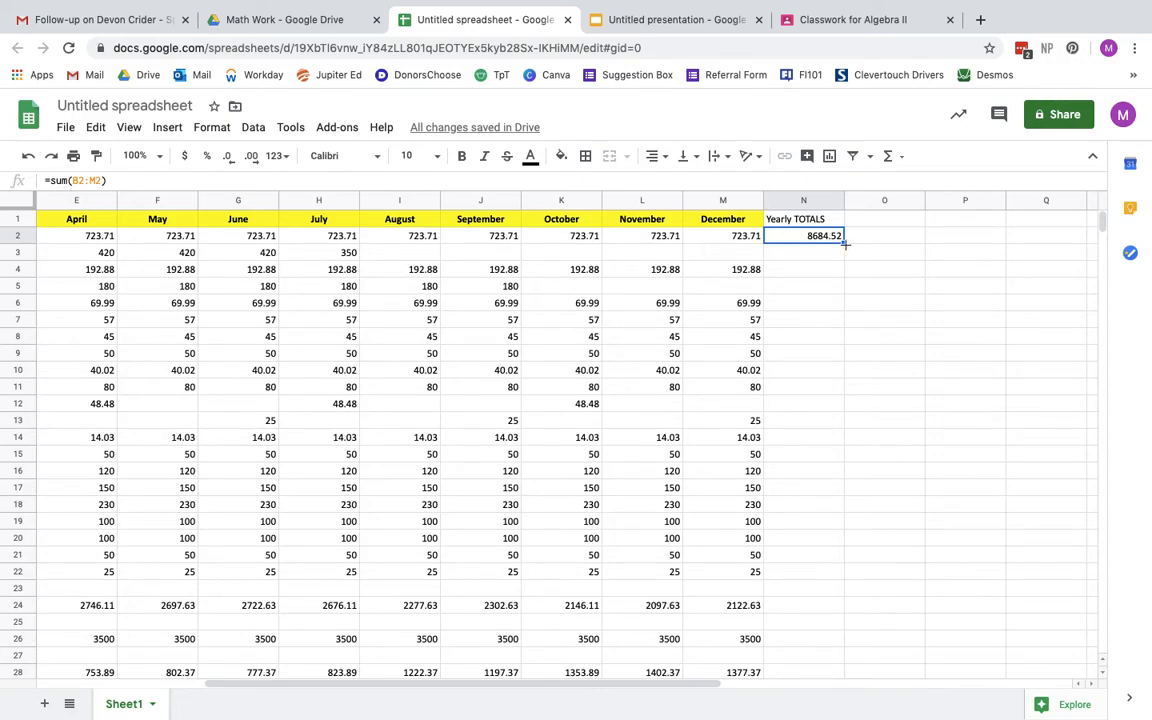
drag(845, 242, 815, 503)
click(906, 469)
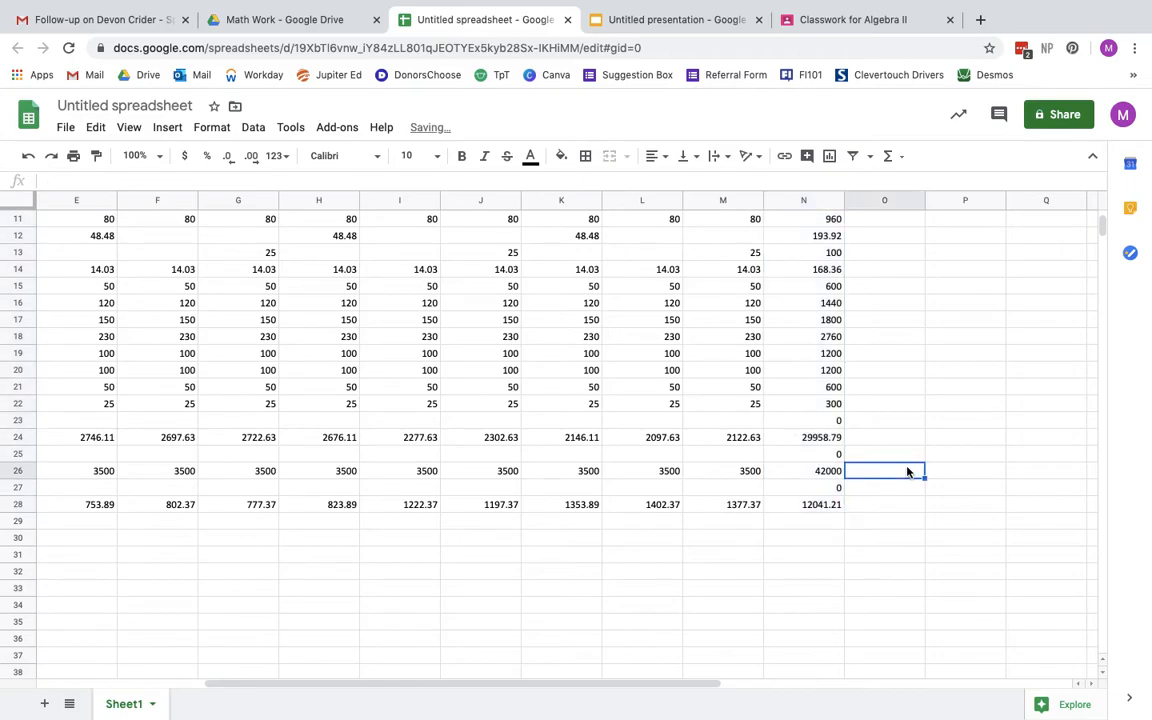
Clear the unneeded yearly totals from the blank spacer rows in N23, N25 and N27
click(838, 420)
key(Delete)
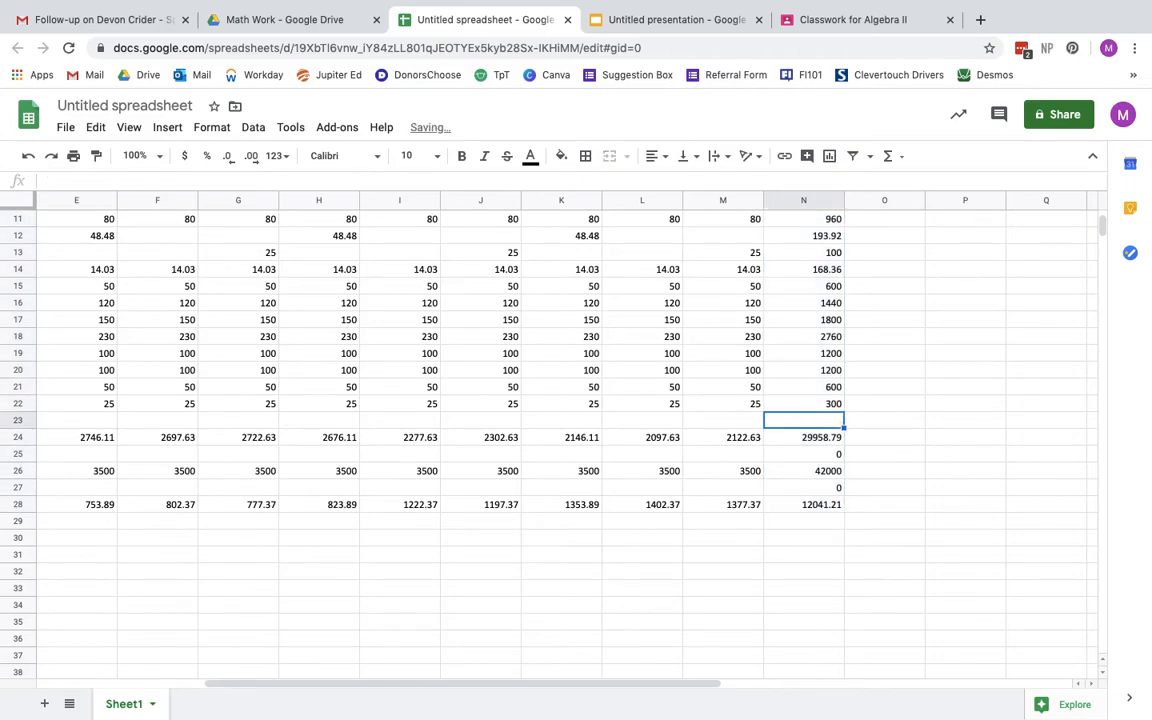
click(839, 455)
key(Delete)
click(838, 488)
key(Delete)
click(948, 341)
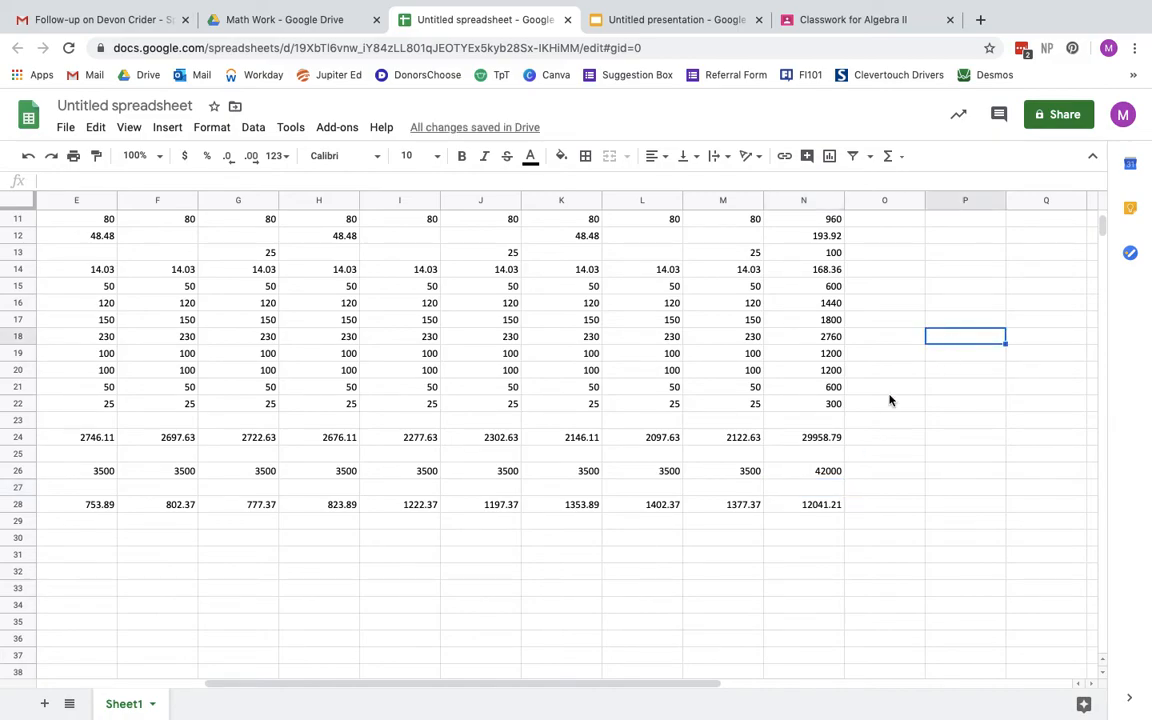
Center the "Yearly TOTALS" heading in N1
click(812, 438)
scroll(905, 415, up, 2)
scroll(905, 415, up, 3)
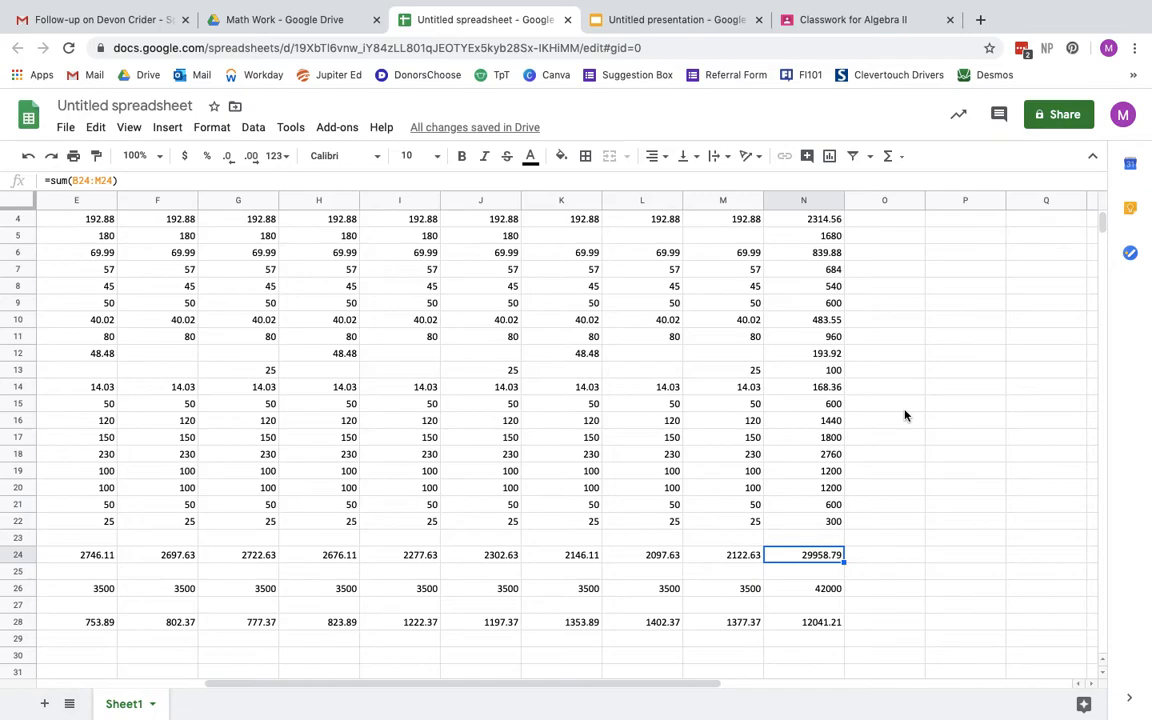
click(812, 219)
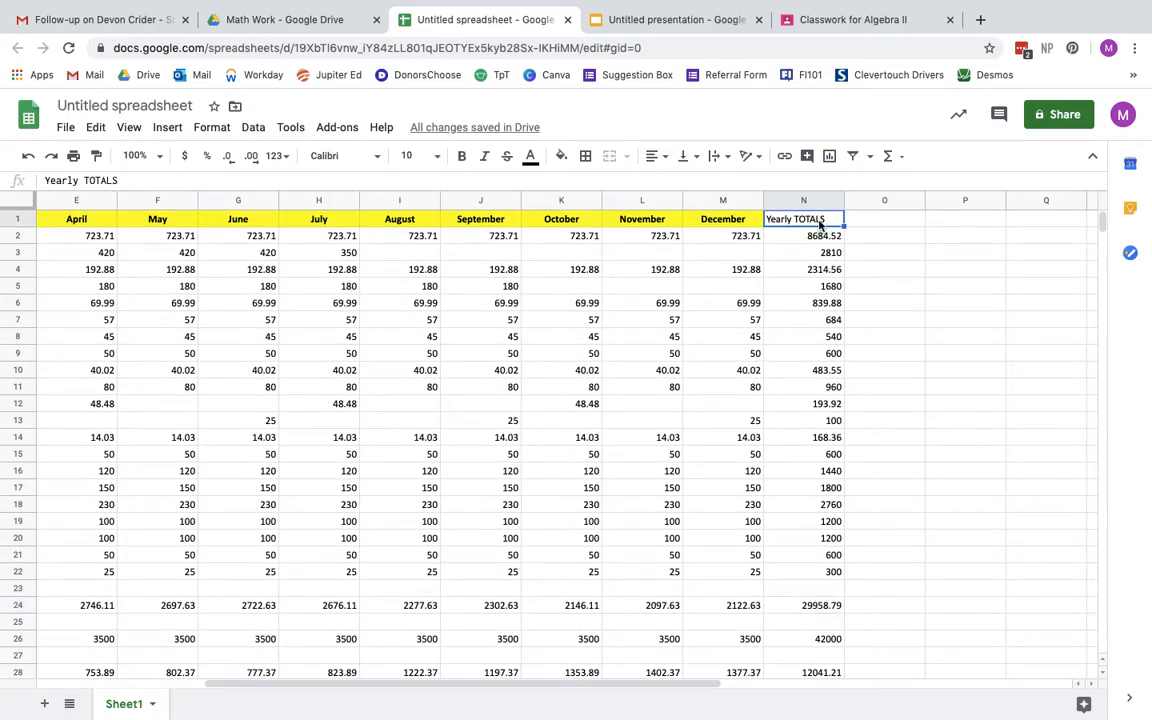
click(660, 157)
click(678, 184)
Fill the yearly expense totals in N2:N22 with light magenta
drag(825, 236, 830, 572)
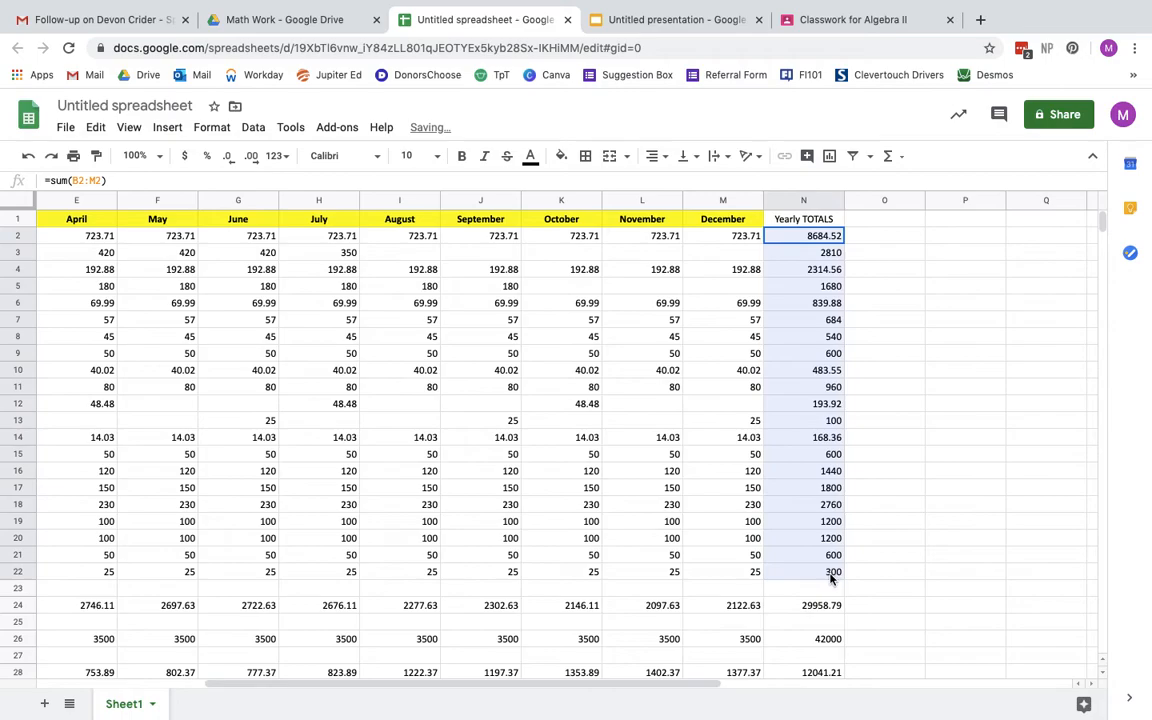
click(561, 155)
click(729, 265)
click(885, 320)
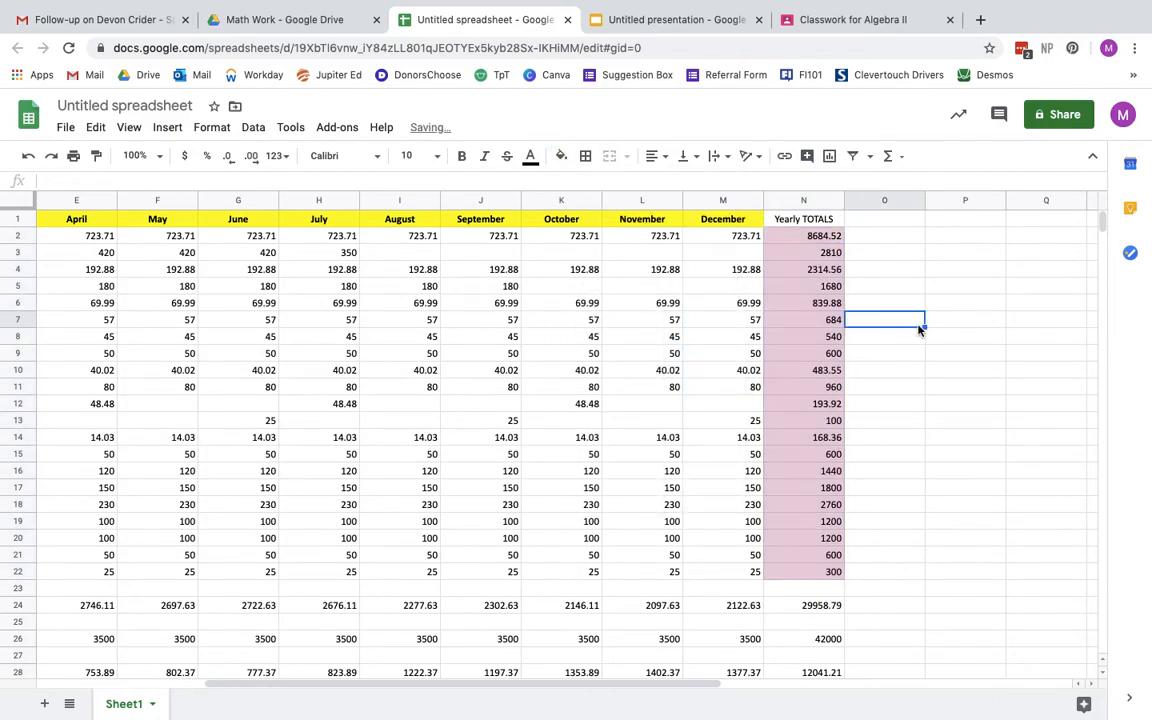
Fill the Total of All Expenses row from A24 to M24 with the same light magenta as the yearly expense totals
click(812, 606)
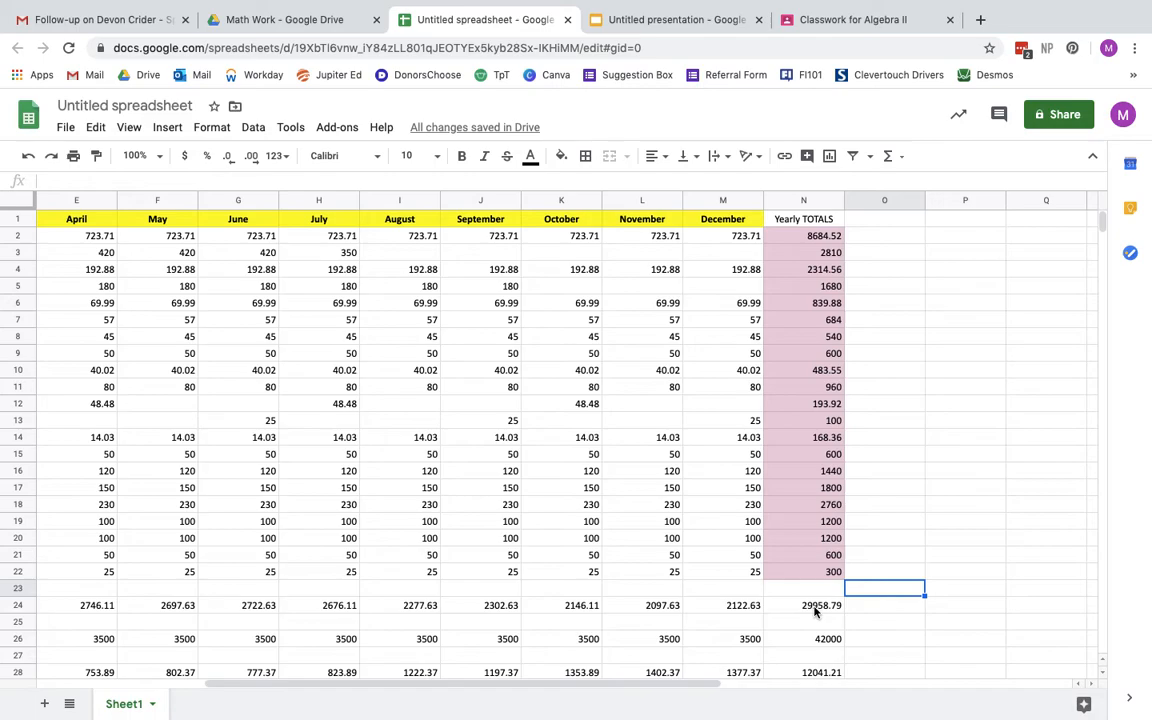
drag(735, 605, 90, 612)
click(561, 156)
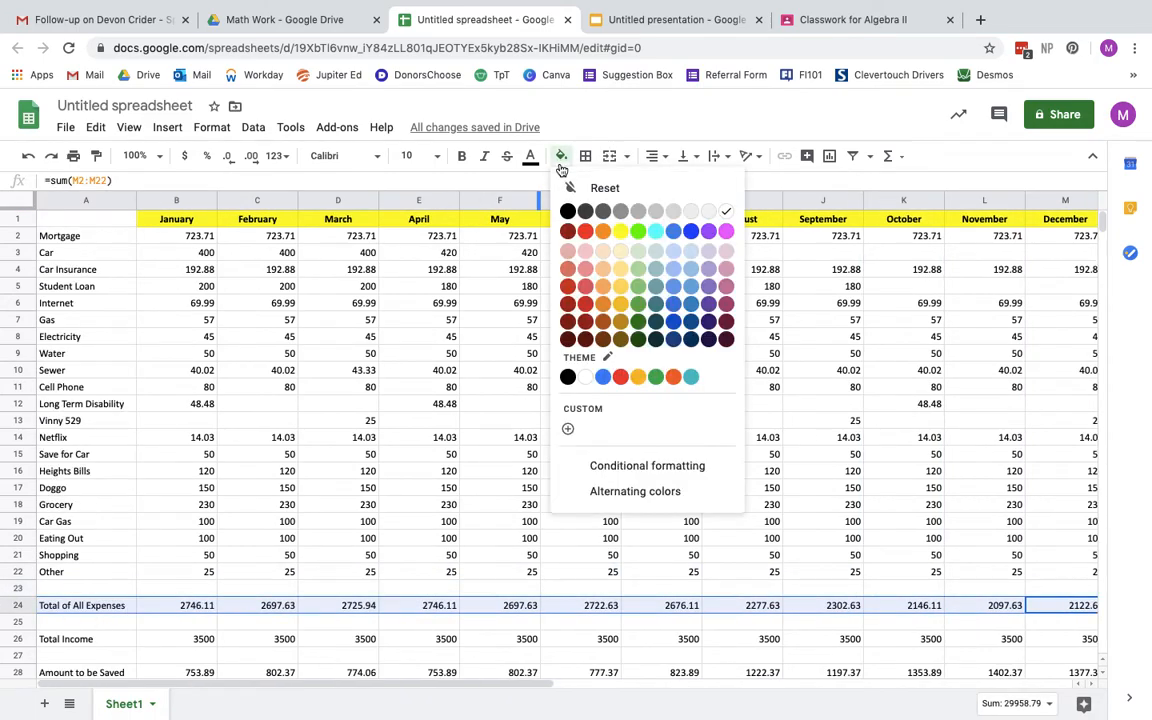
click(664, 262)
click(710, 376)
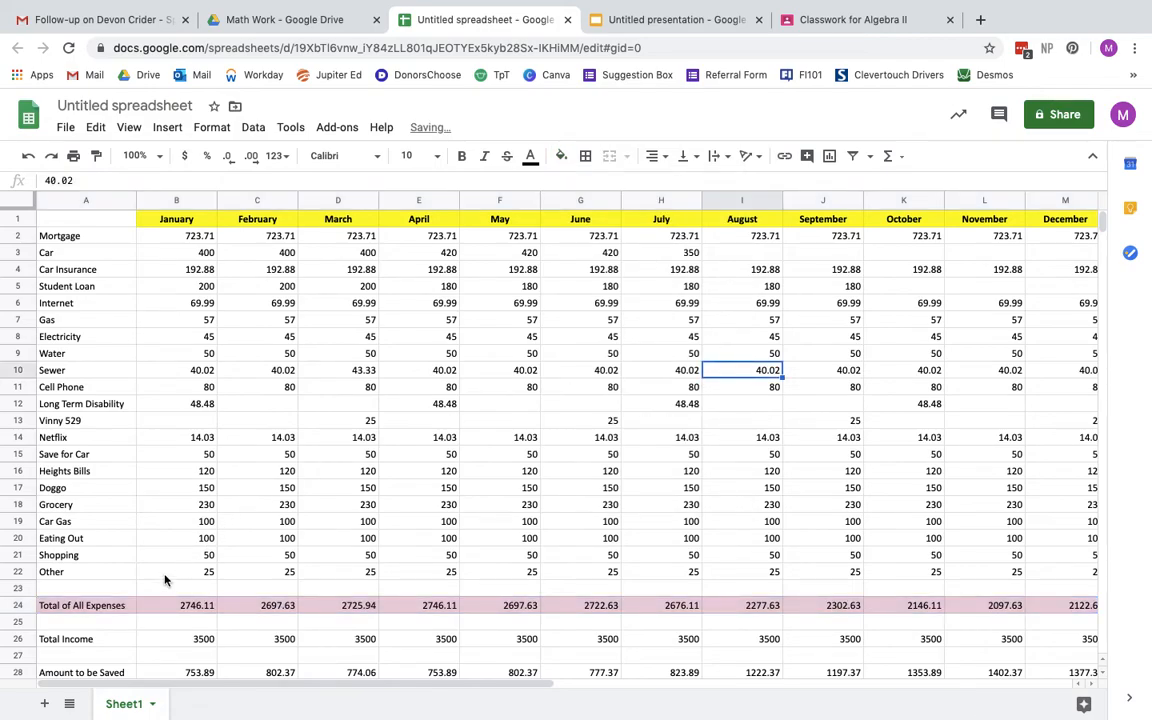
Fill the yearly grand total of all expenses in N24 with a slightly darker light magenta than the surrounding totals
click(158, 606)
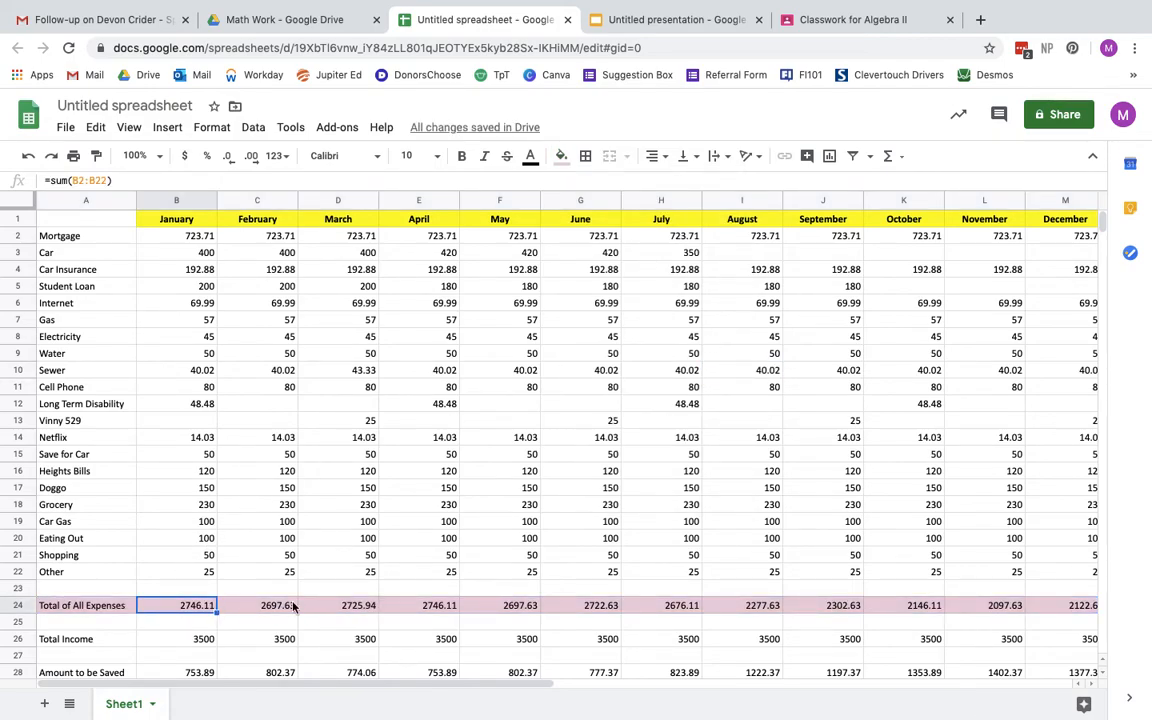
scroll(293, 606, down, 1)
scroll(293, 606, up, 1)
scroll(453, 517, right, 3)
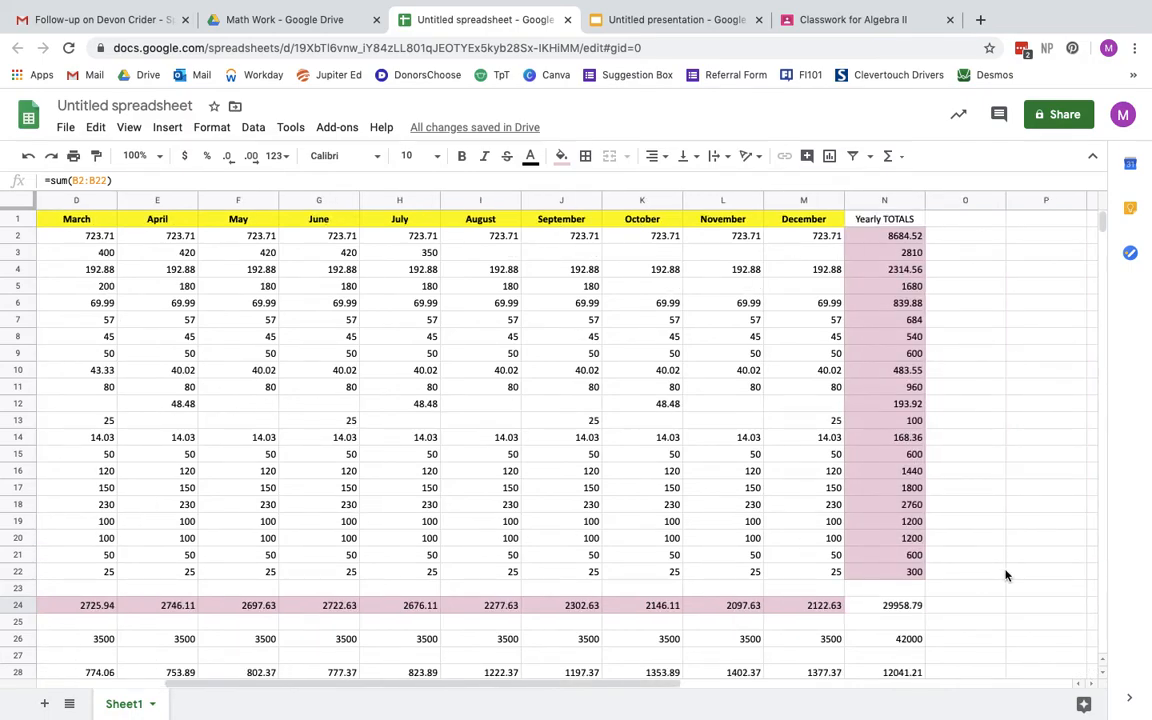
click(886, 608)
click(561, 156)
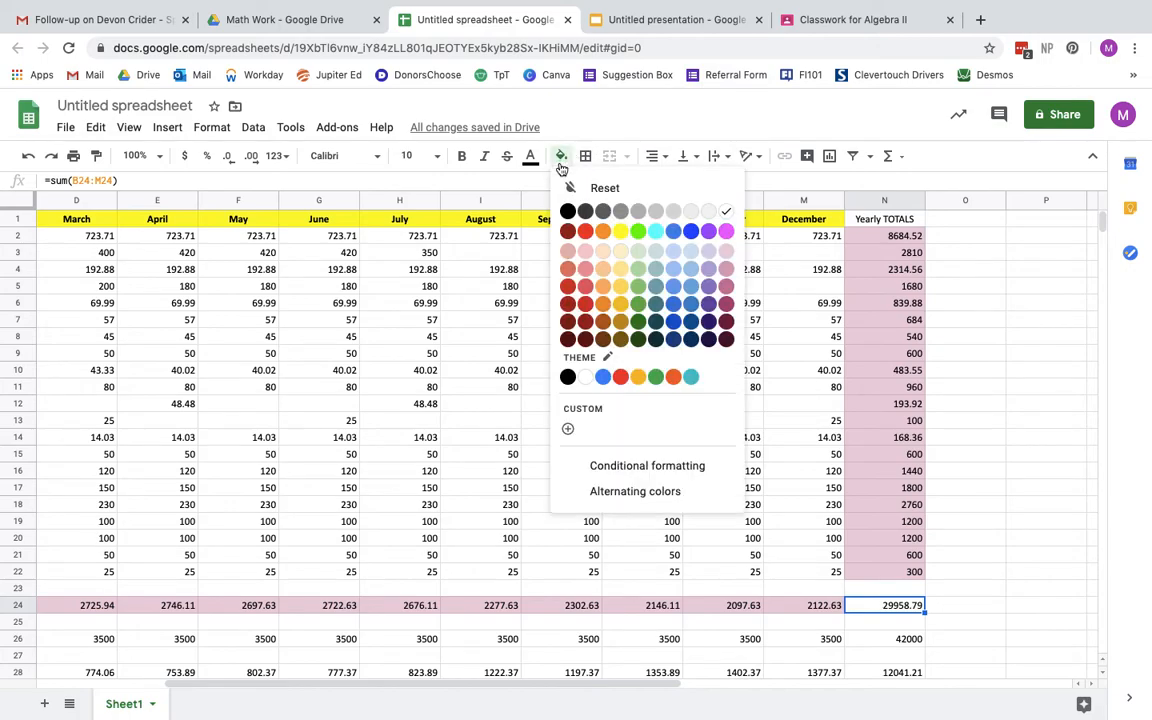
click(726, 231)
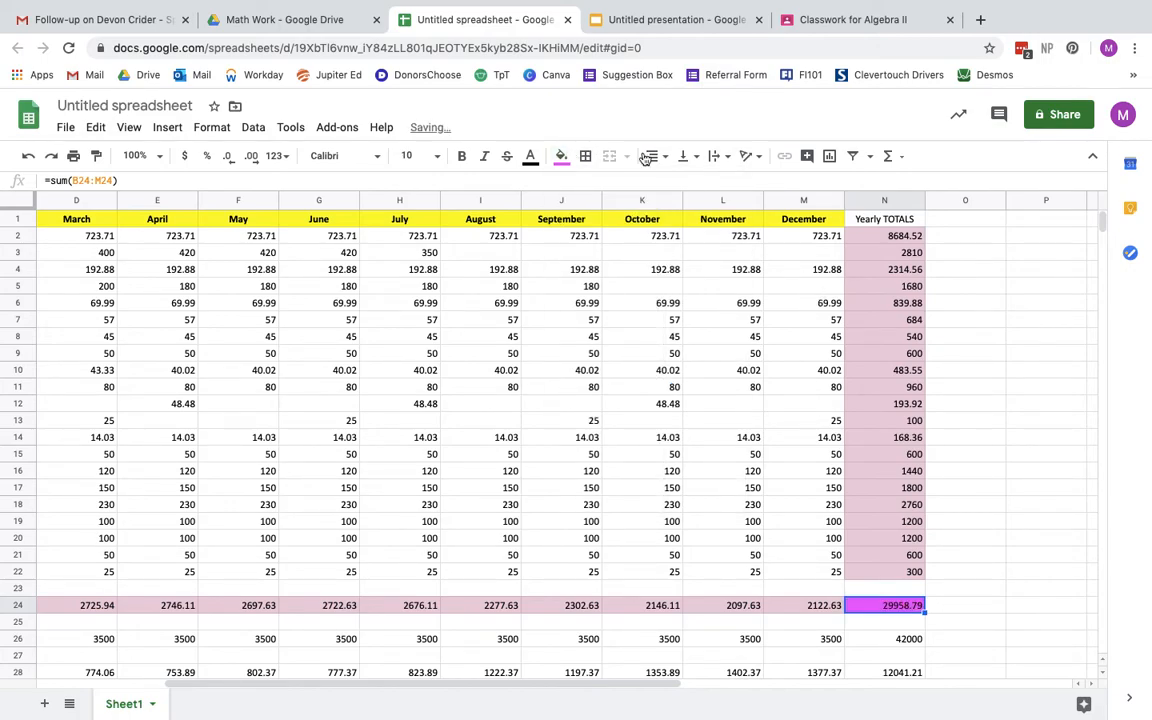
click(563, 156)
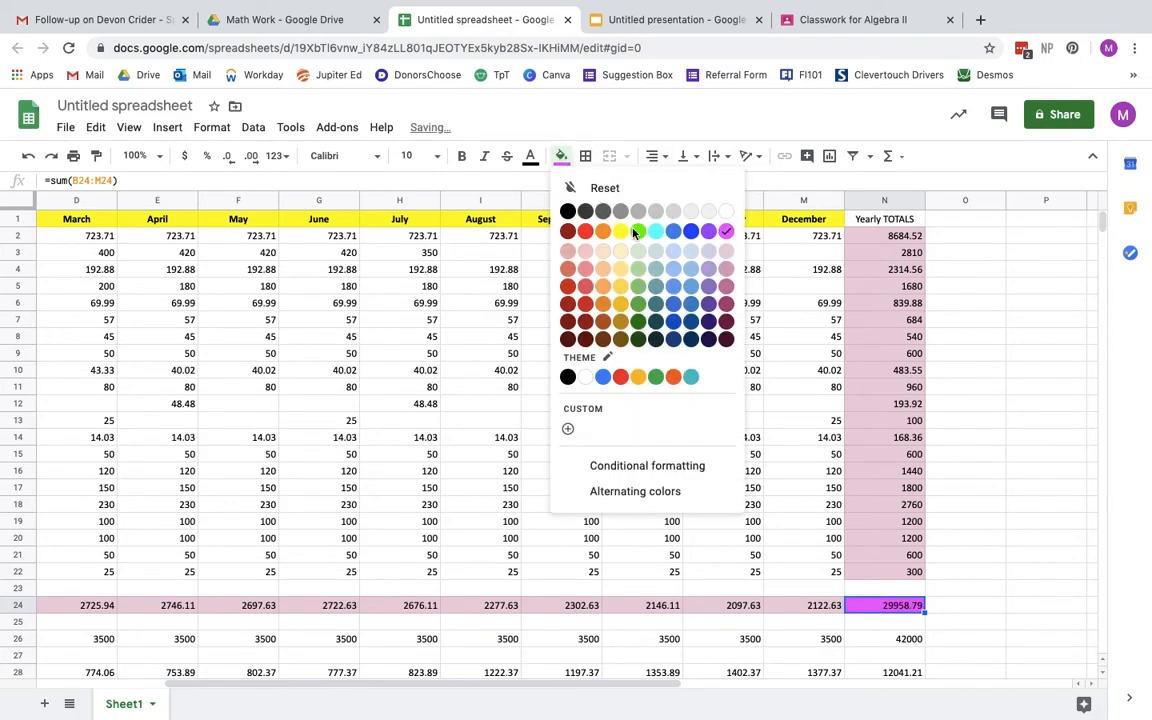
click(725, 270)
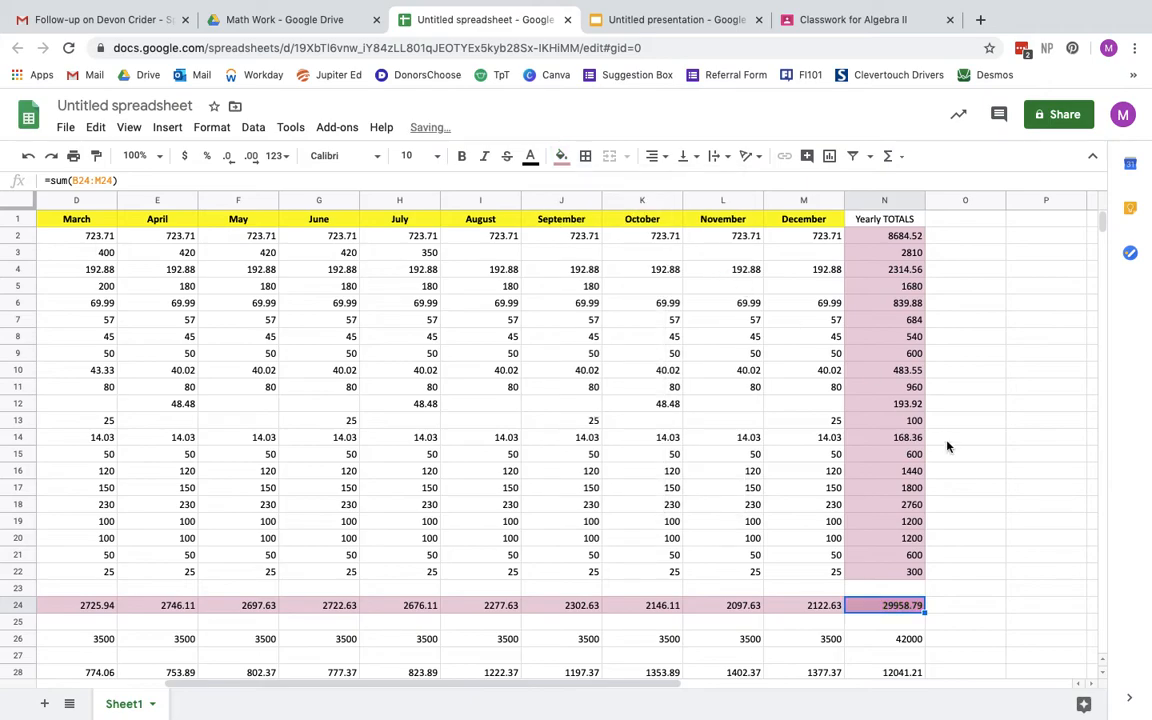
click(962, 610)
Examine the yearly total formulas for expenses, income and savings in N24, N26 and N28
scroll(962, 600, down, 1)
click(896, 584)
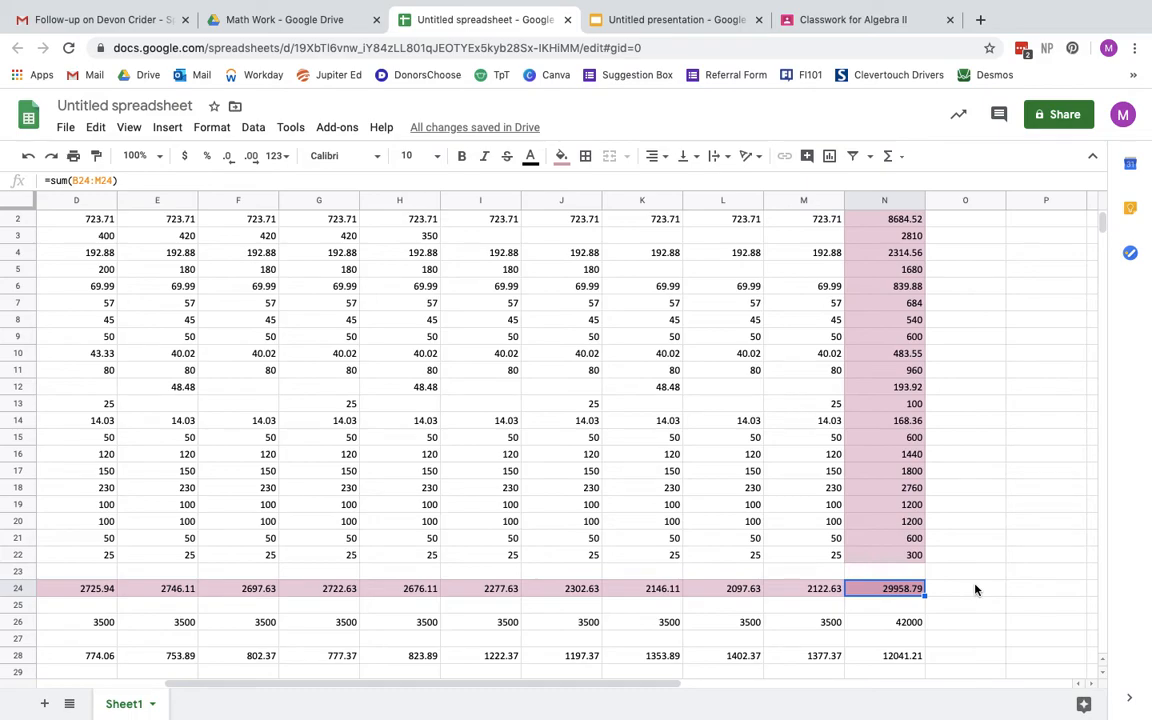
click(975, 589)
scroll(918, 600, down, 2)
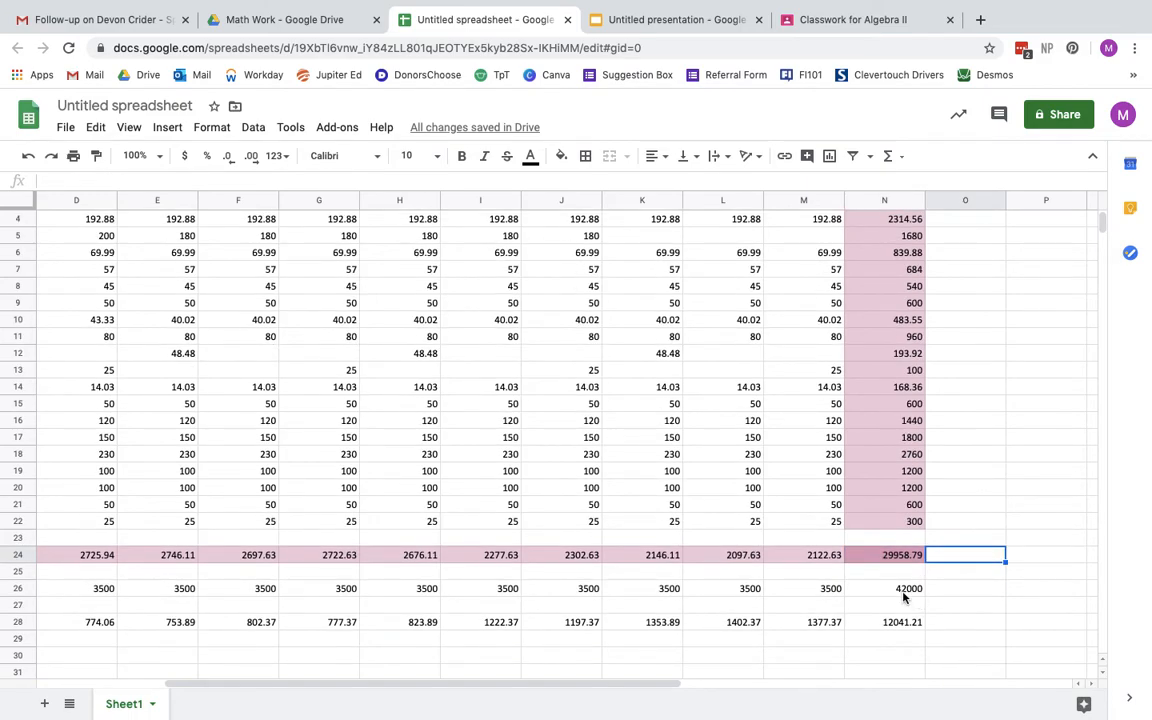
click(906, 593)
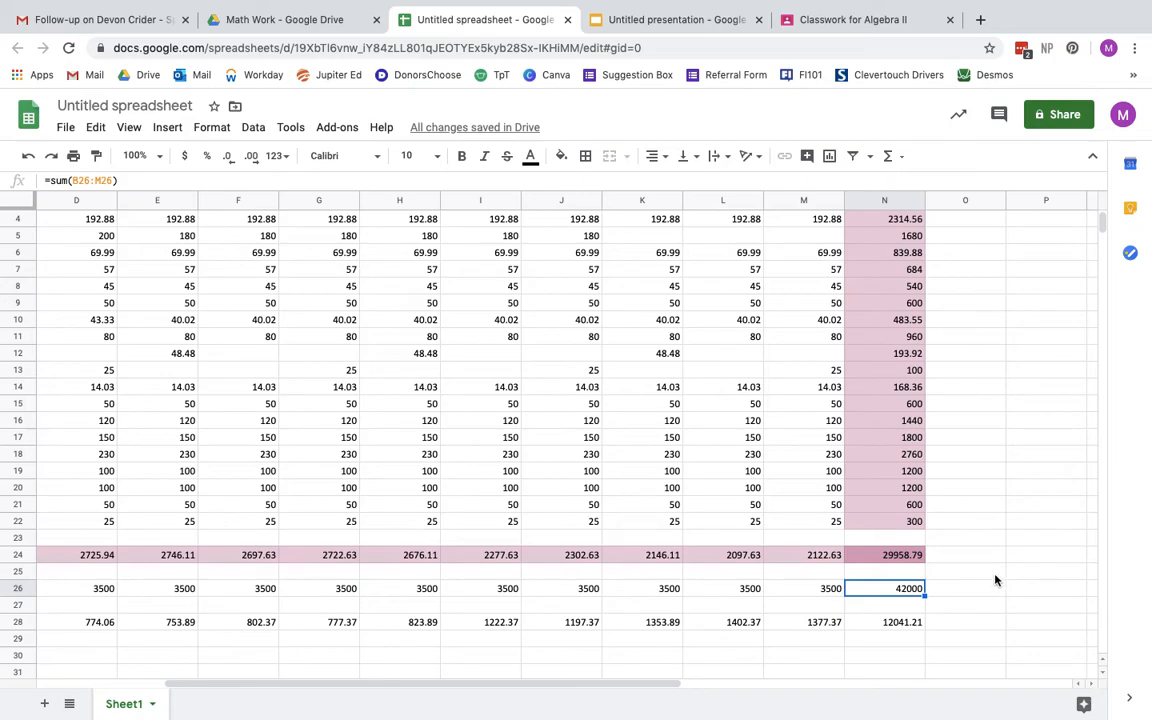
click(889, 624)
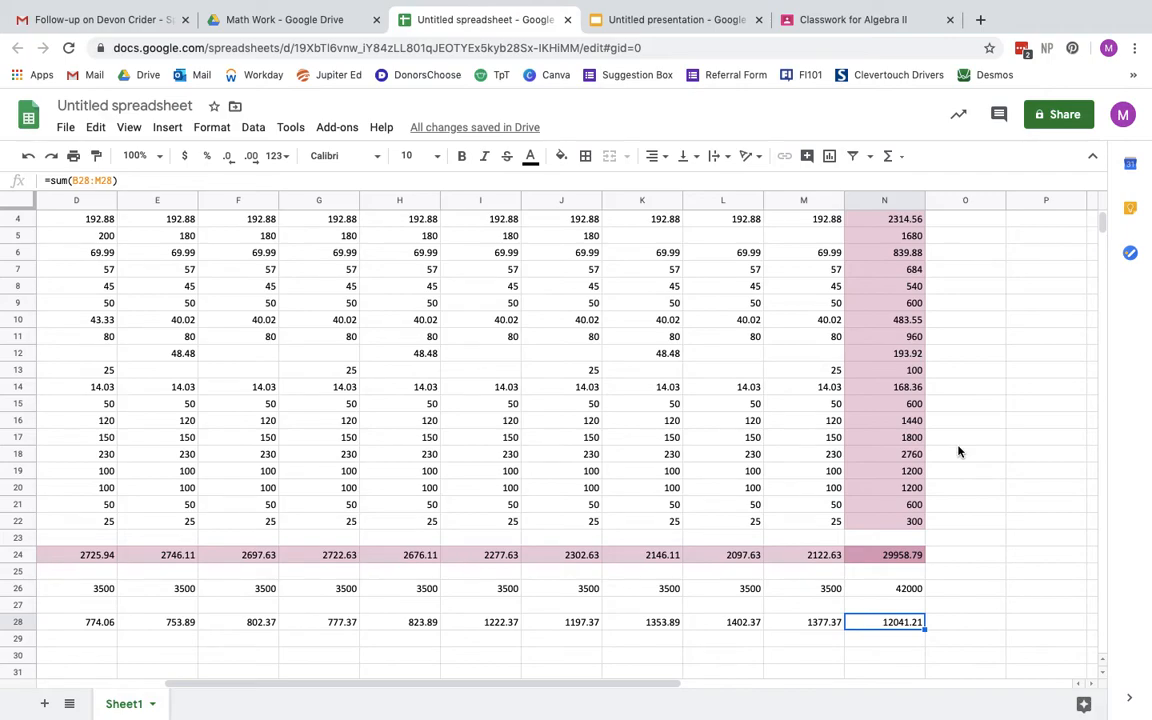
Compare the monthly expense sum formulas in B24 and C24 with the yearly mortgage sum formula in N2
scroll(958, 452, left, 3)
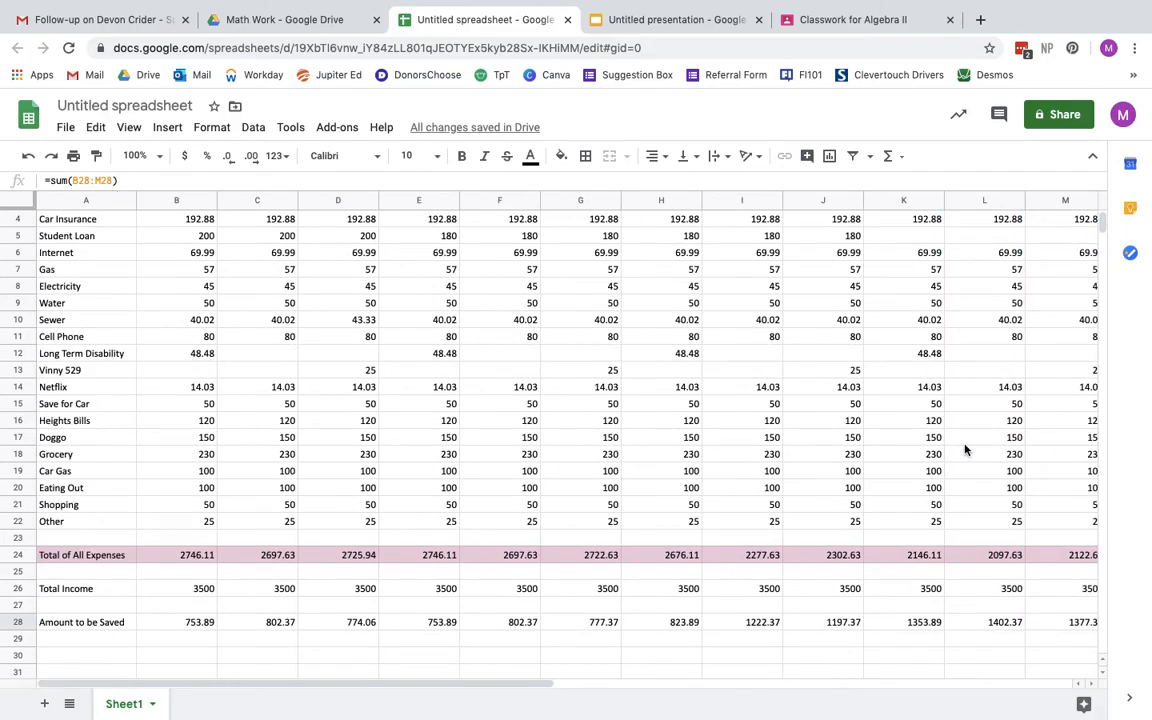
scroll(965, 451, up, 1)
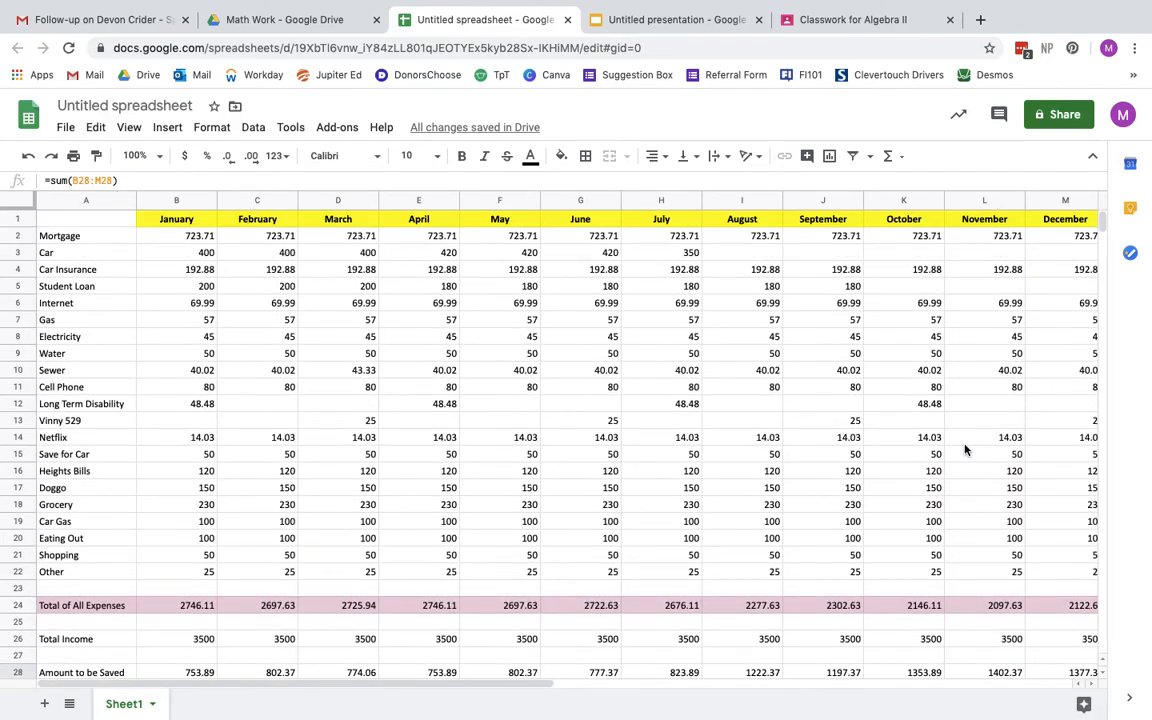
click(187, 606)
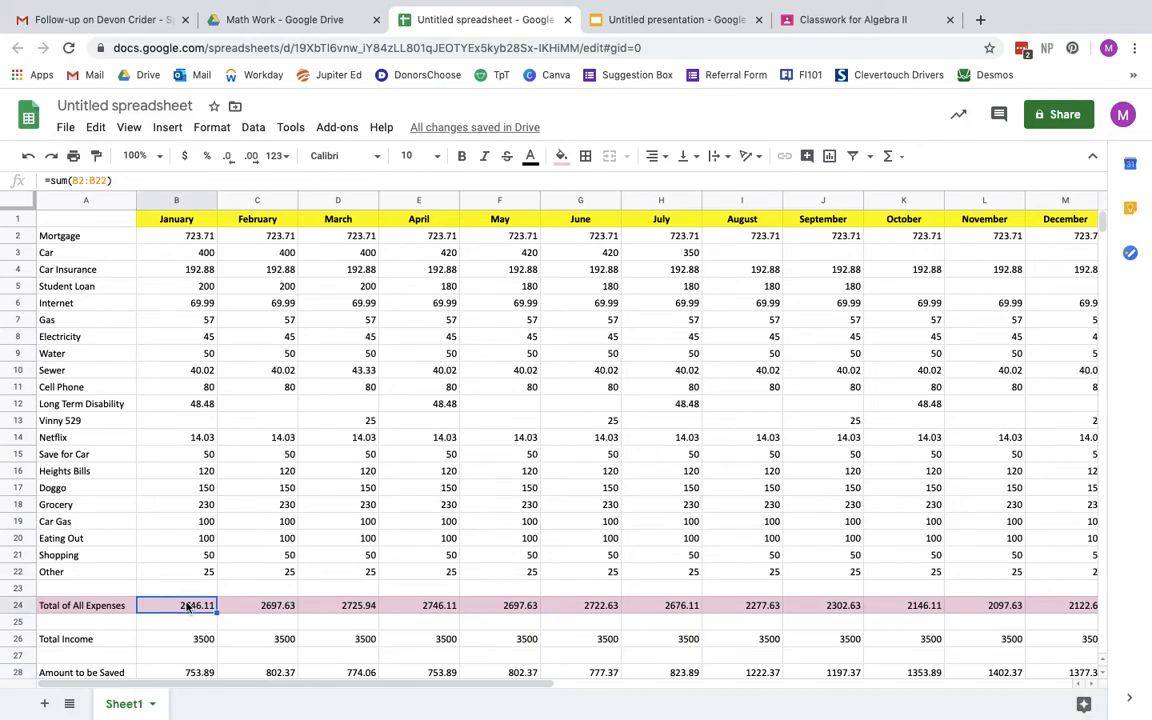
click(246, 608)
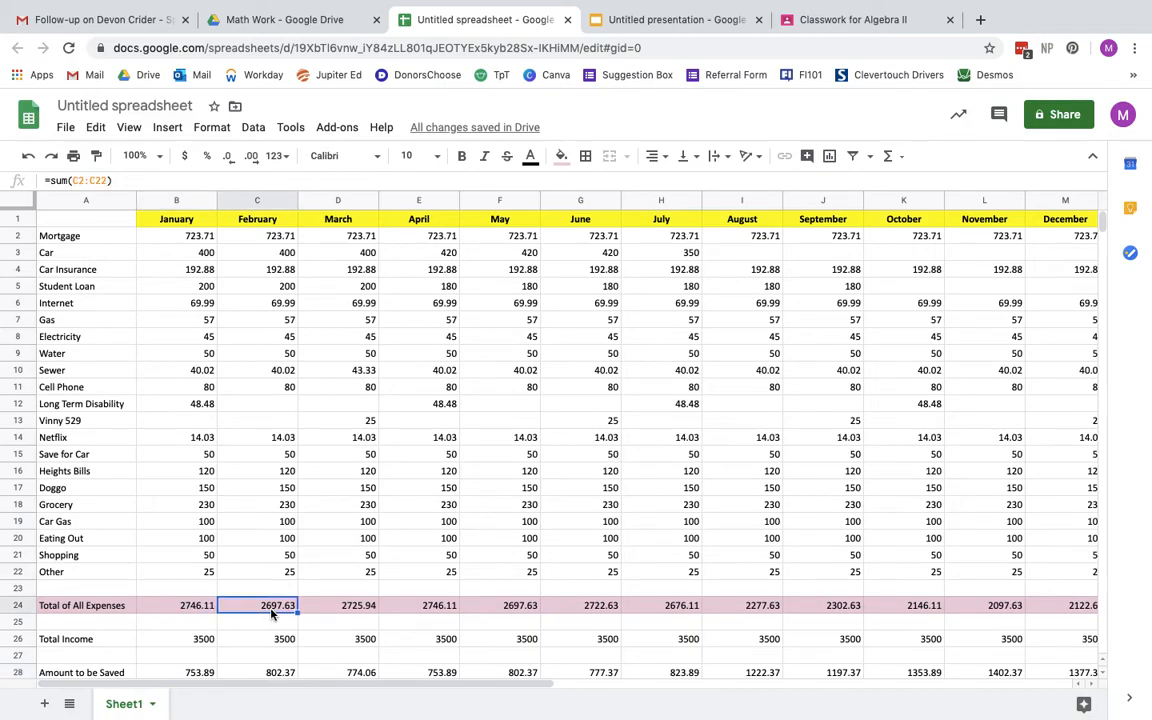
scroll(246, 608, right, 5)
click(715, 235)
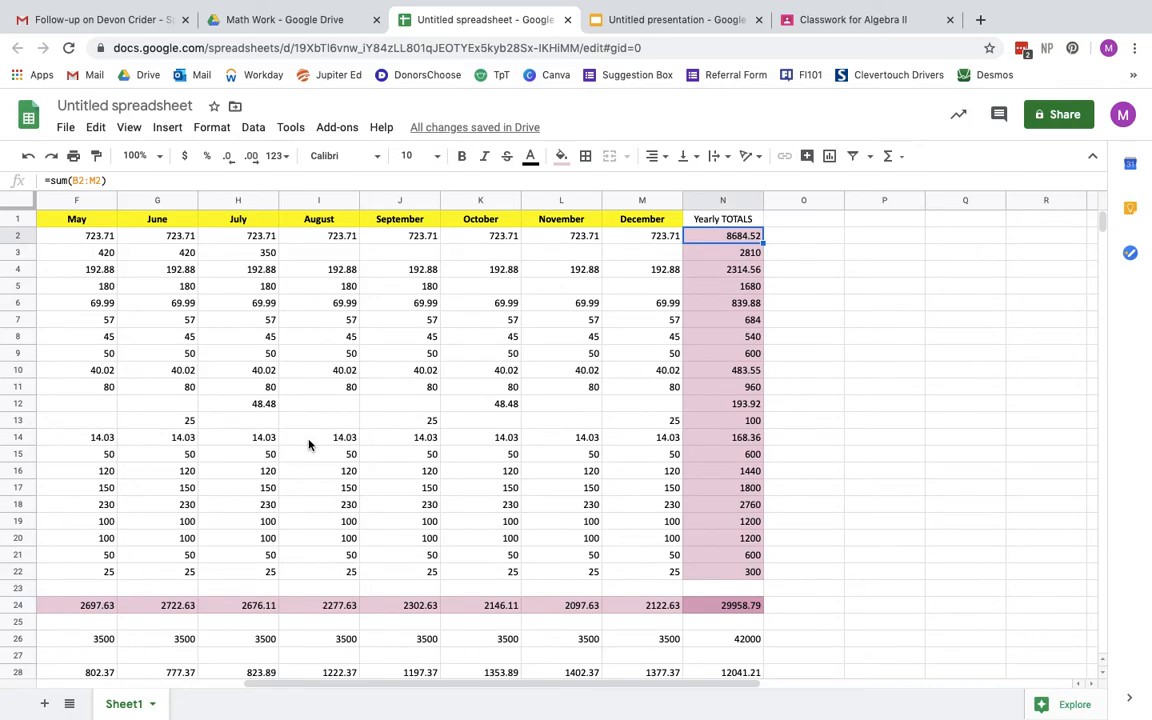
Clear January's Amount to be Saved in B28 and re-enter it as income minus expenses with the formula =B26-B24
scroll(308, 445, left, 5)
scroll(308, 445, down, 1)
click(193, 623)
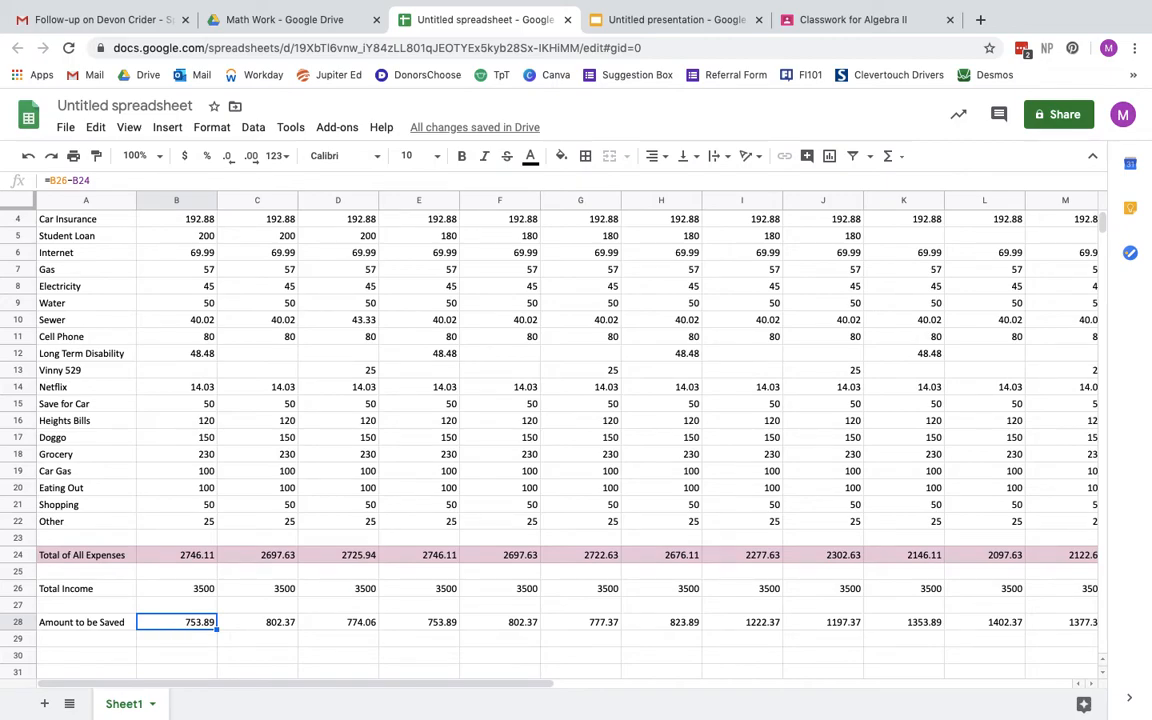
key(Delete)
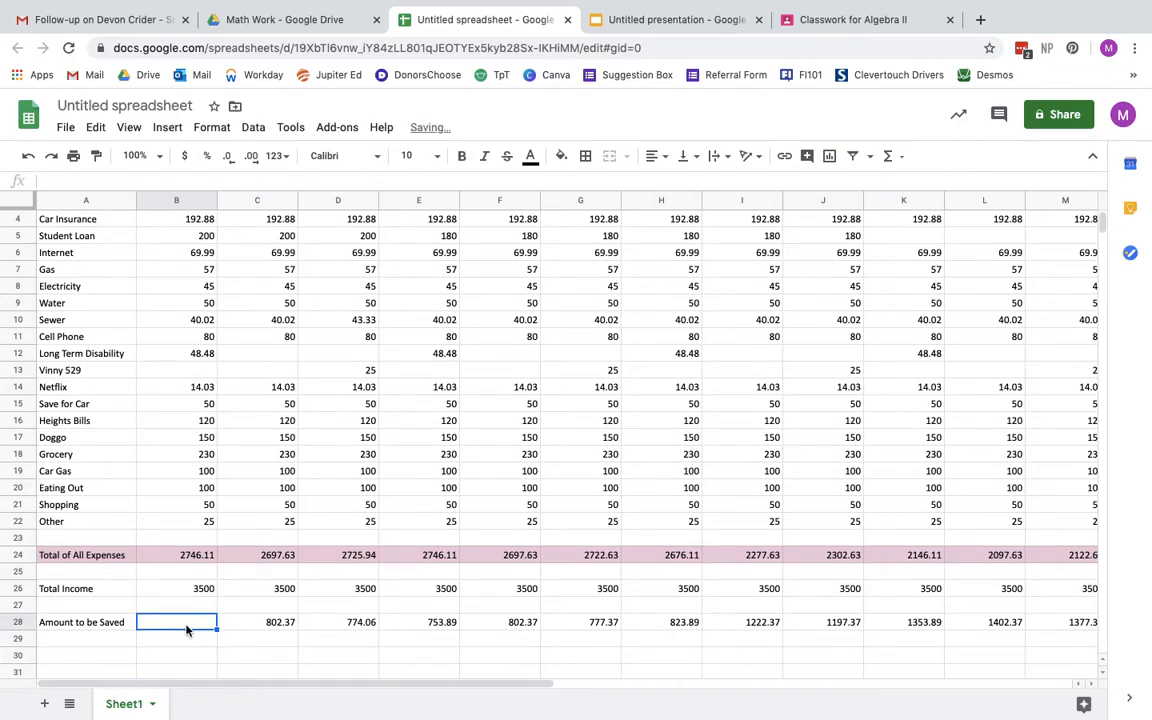
text(=)
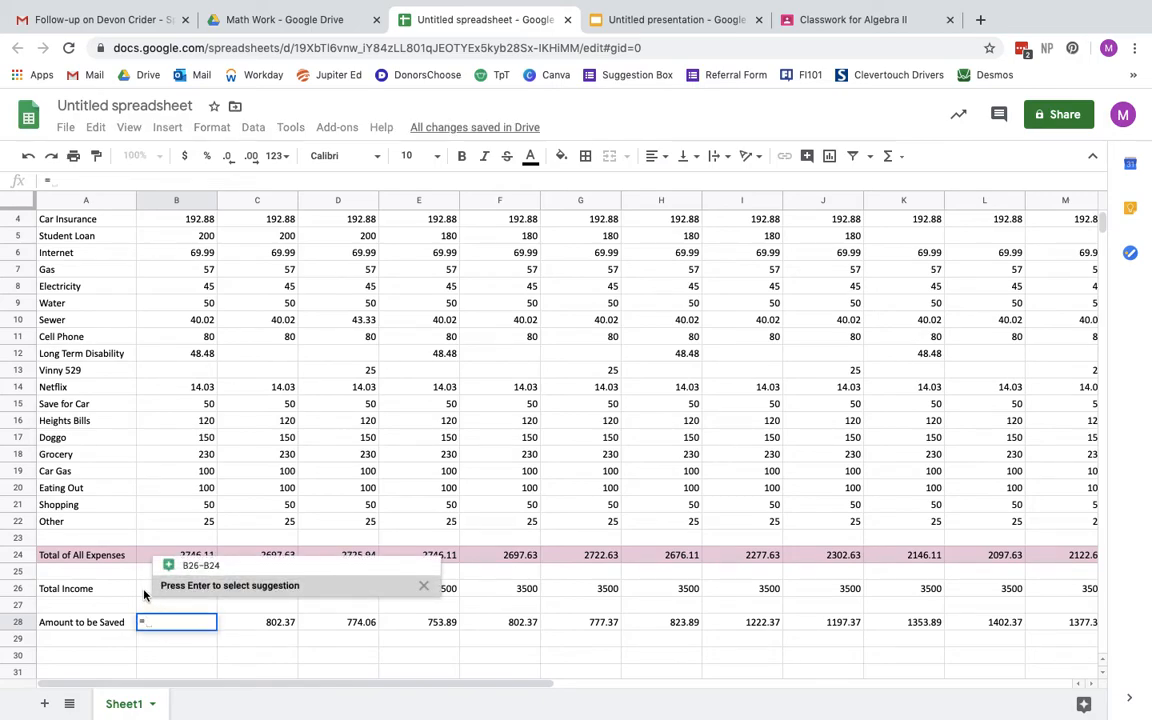
click(144, 595)
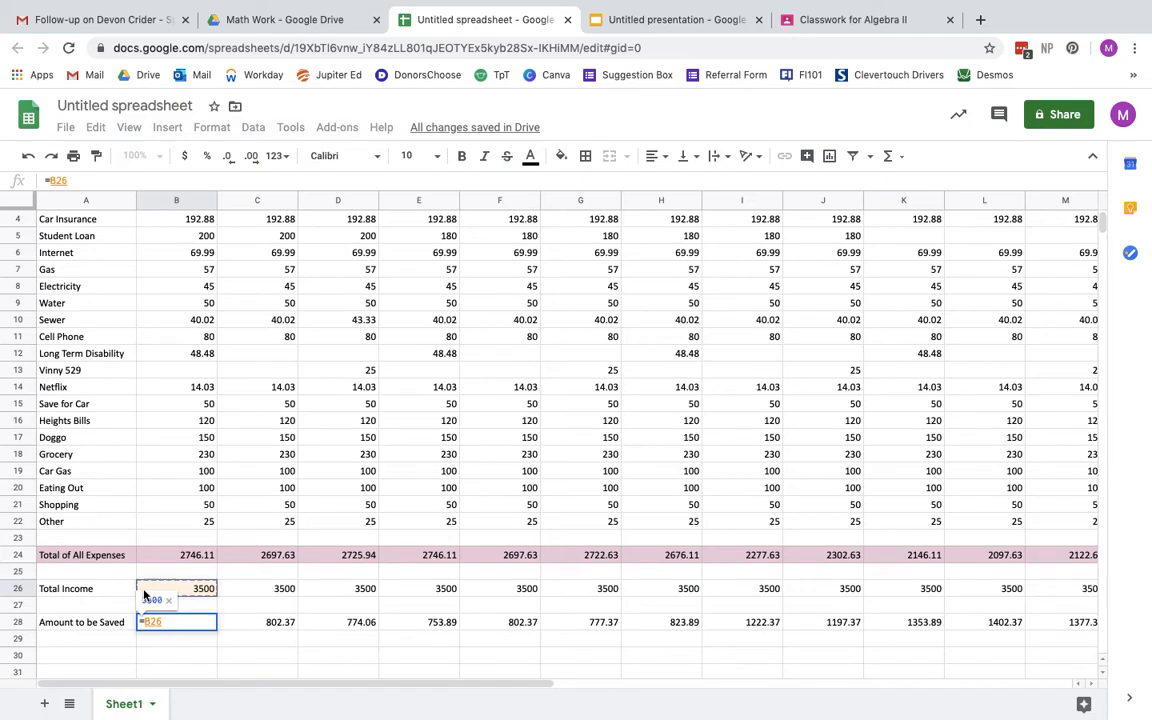
text(-)
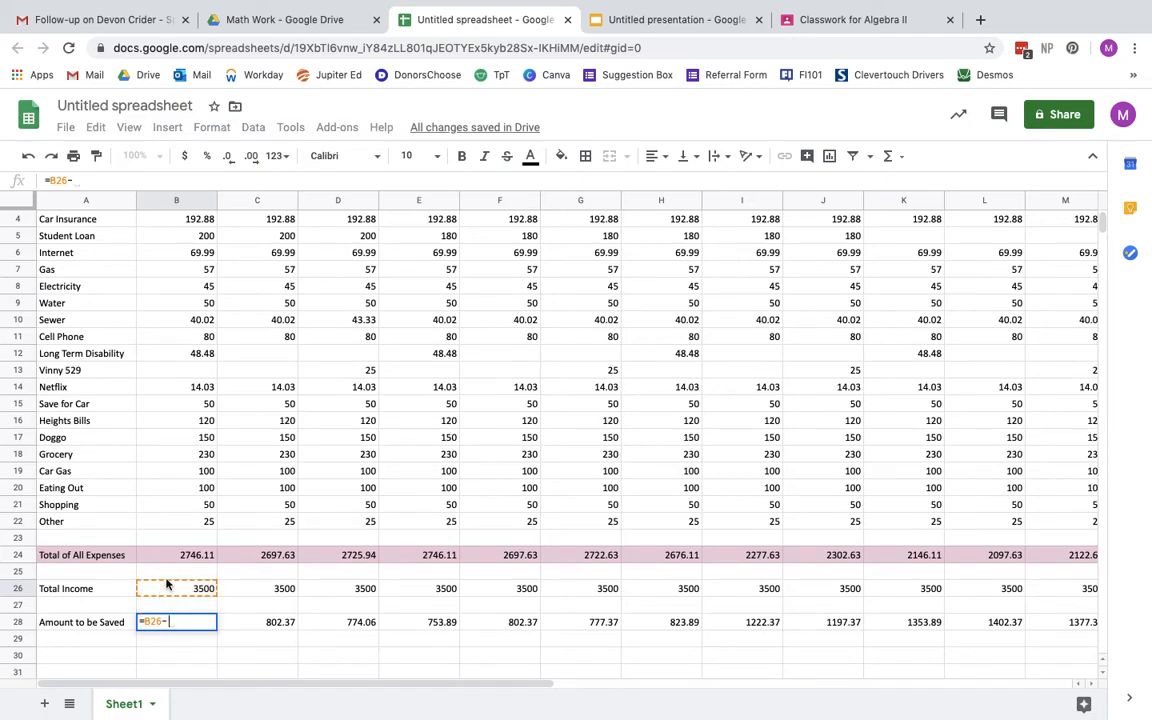
click(171, 556)
key(Return)
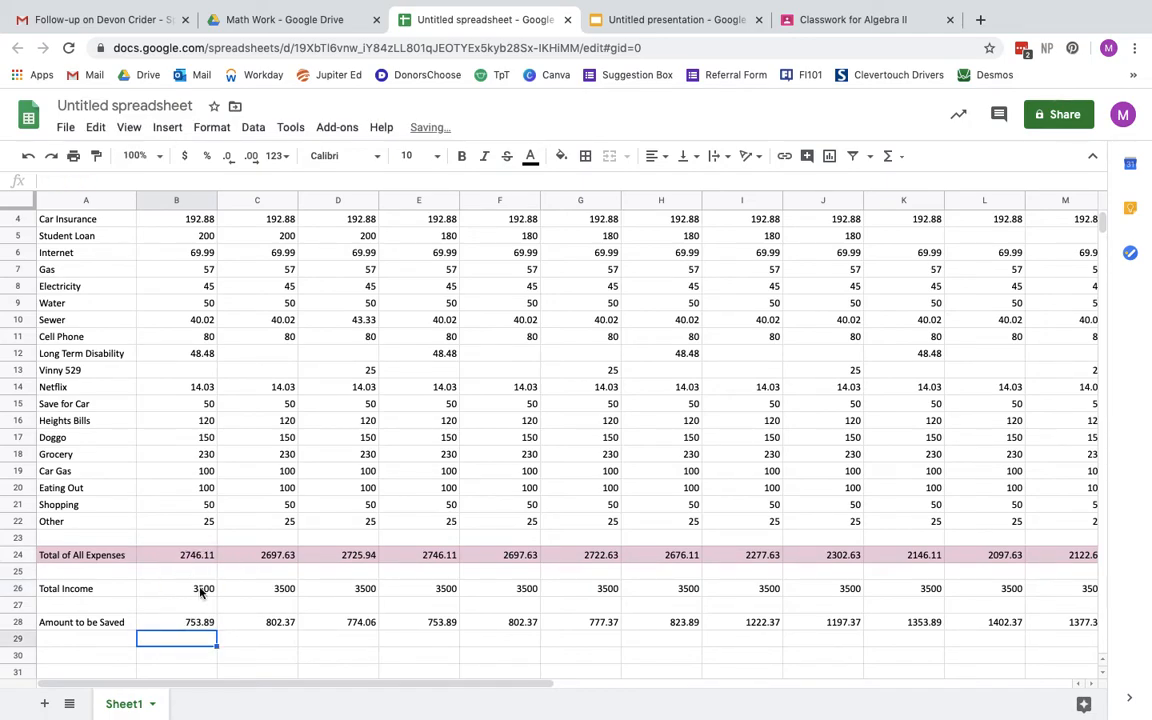
Check the Amount to be Saved formulas across the months from January to July in row 28
click(180, 626)
click(254, 624)
click(345, 624)
click(429, 625)
click(522, 622)
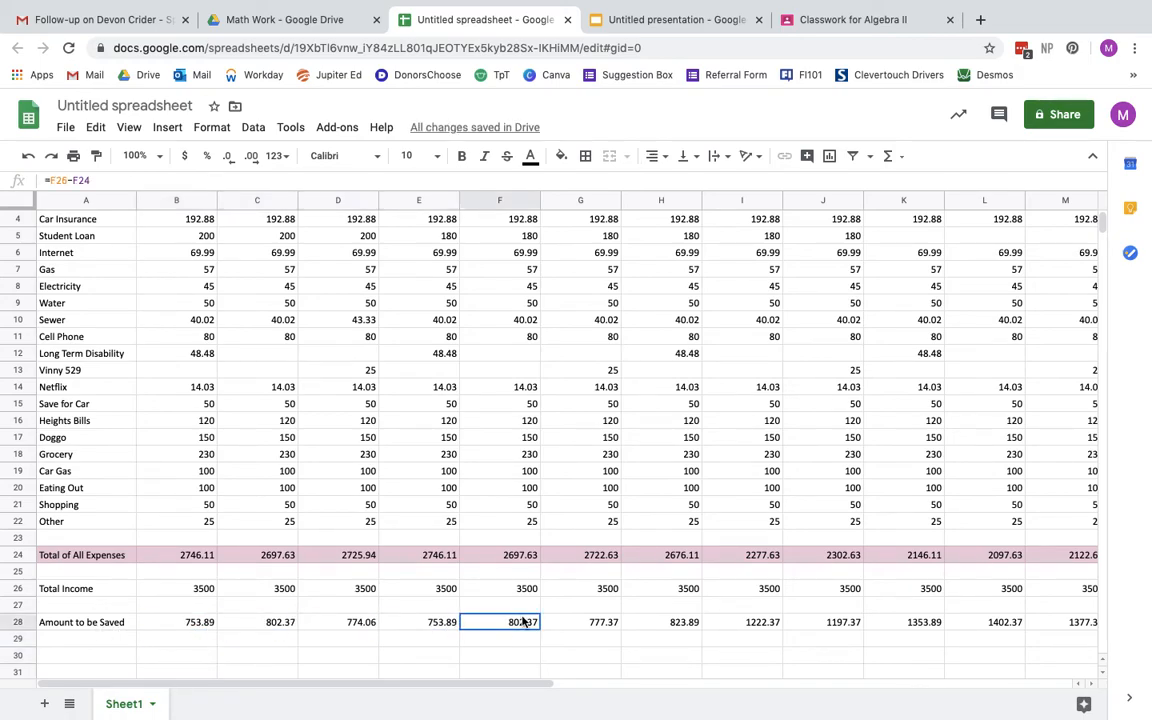
click(546, 621)
click(673, 641)
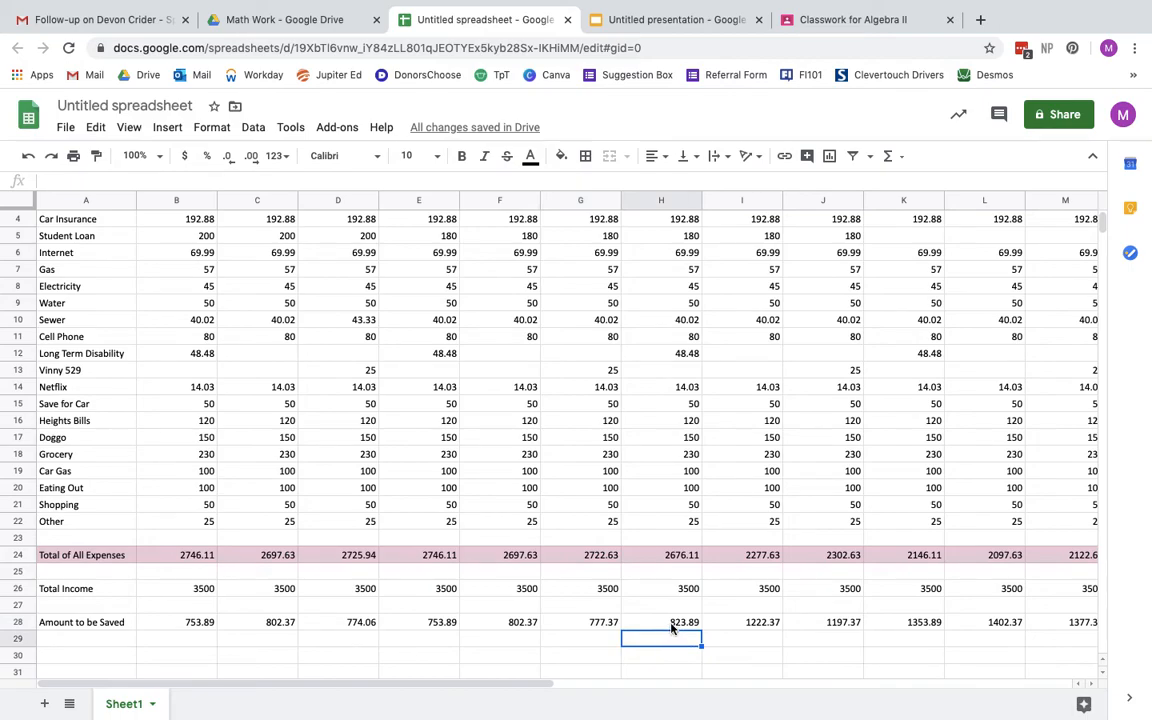
click(672, 624)
Set July's Other expense in H22 to 2500 and check its effect on July's Amount to be Saved
click(680, 522)
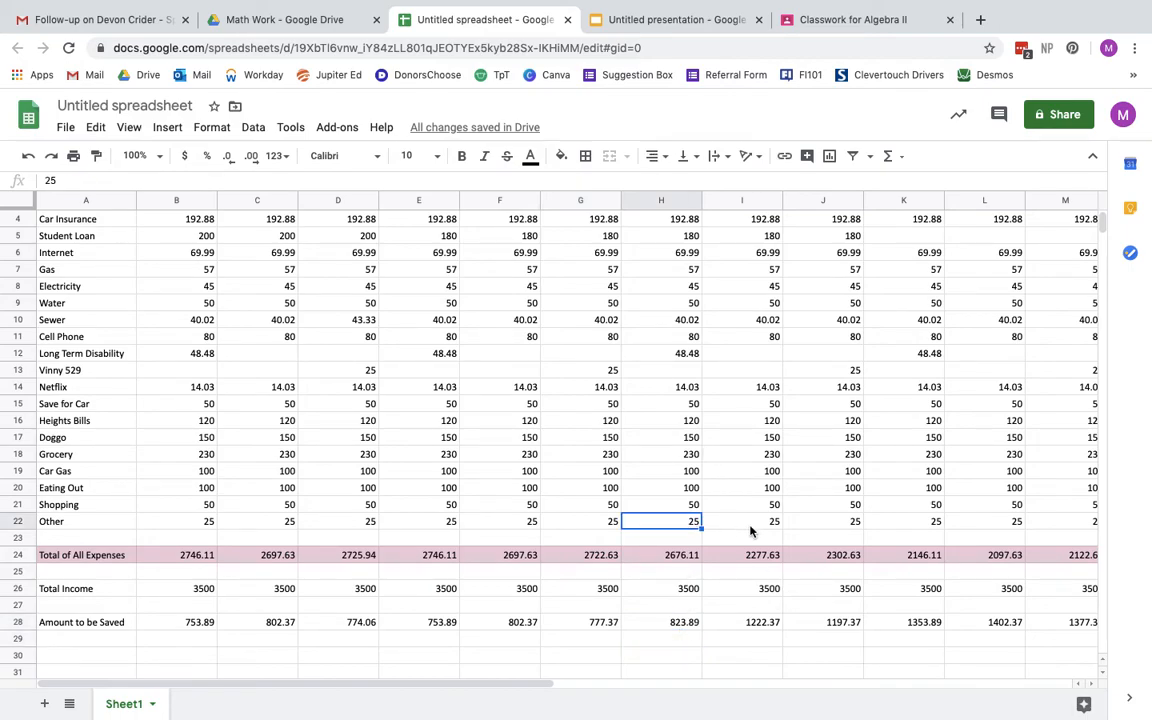
text(25)
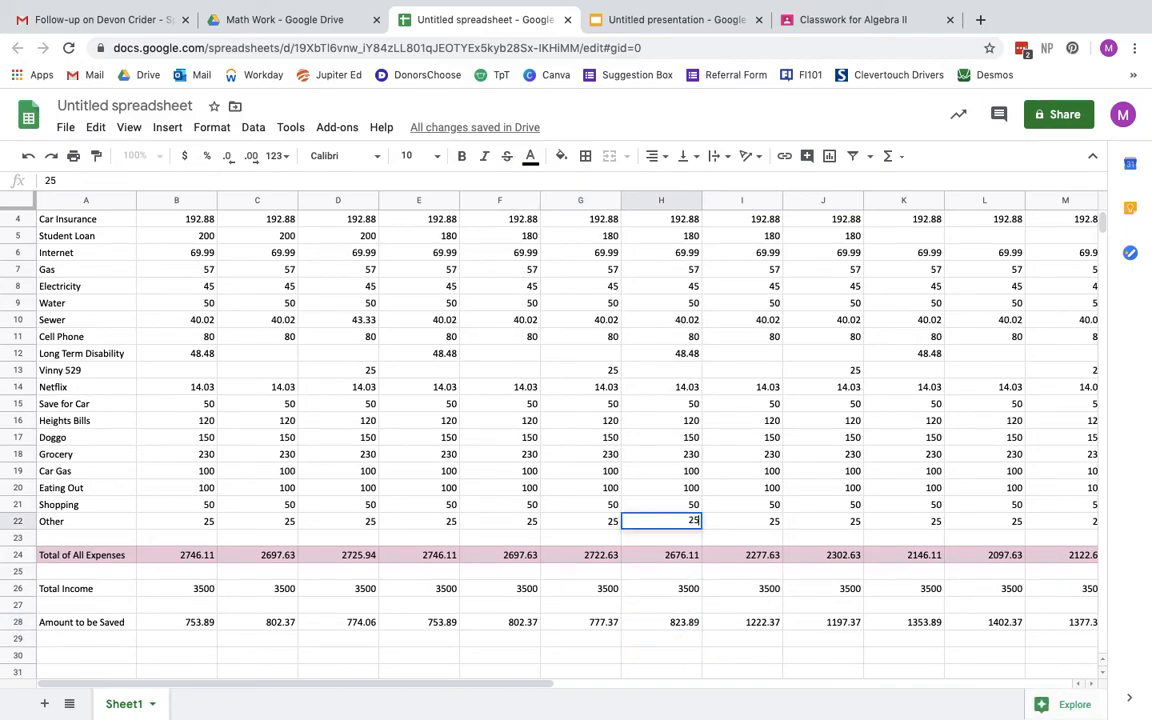
text(00)
key(Return)
click(663, 626)
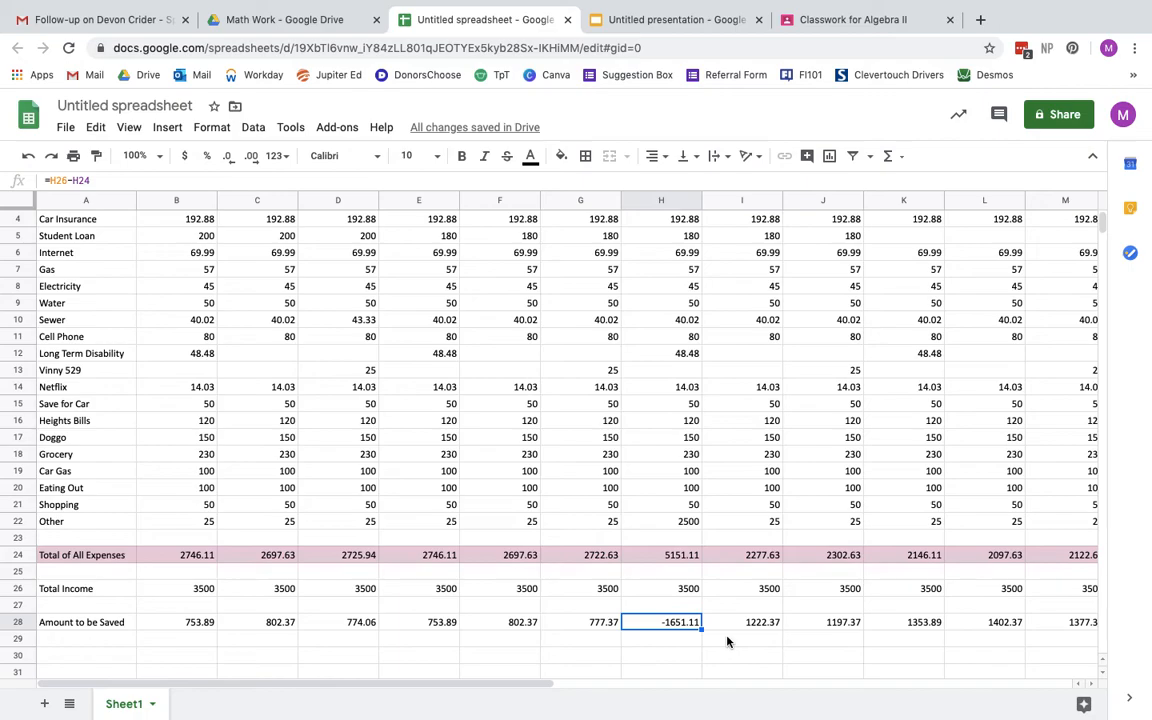
Set July's Other expense in H22 back to 25
click(685, 527)
text(25)
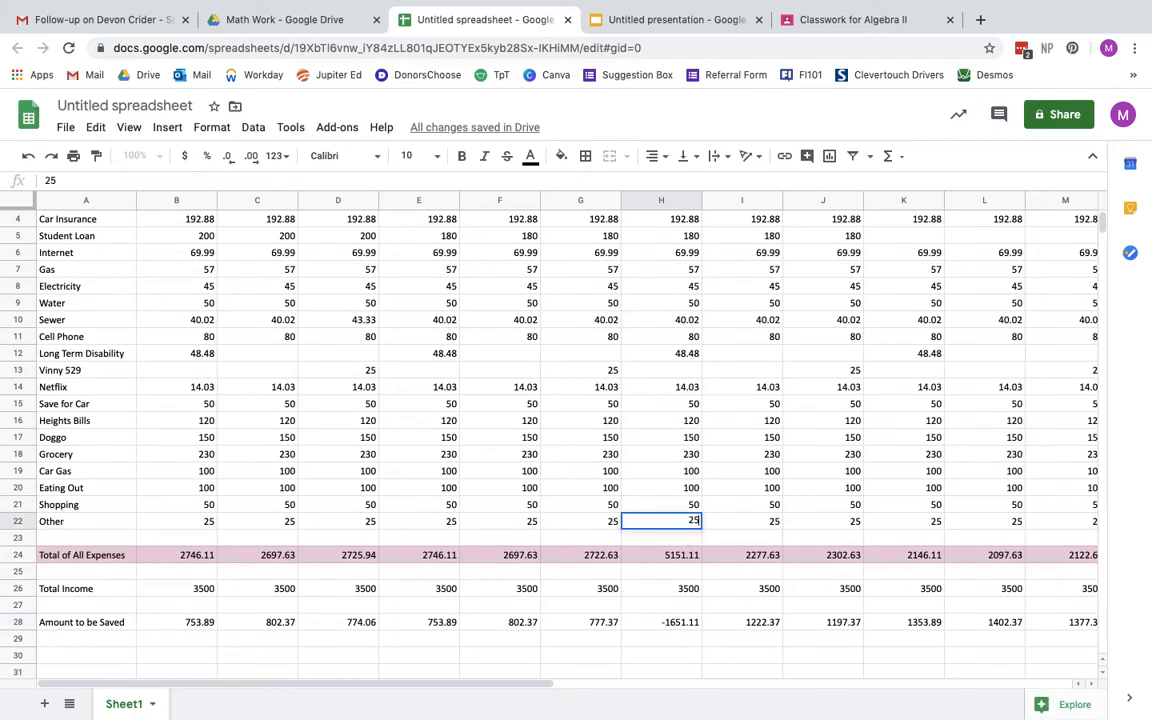
key(Return)
click(697, 511)
Set December's Other expense in M22 to 500
scroll(697, 511, up, 1)
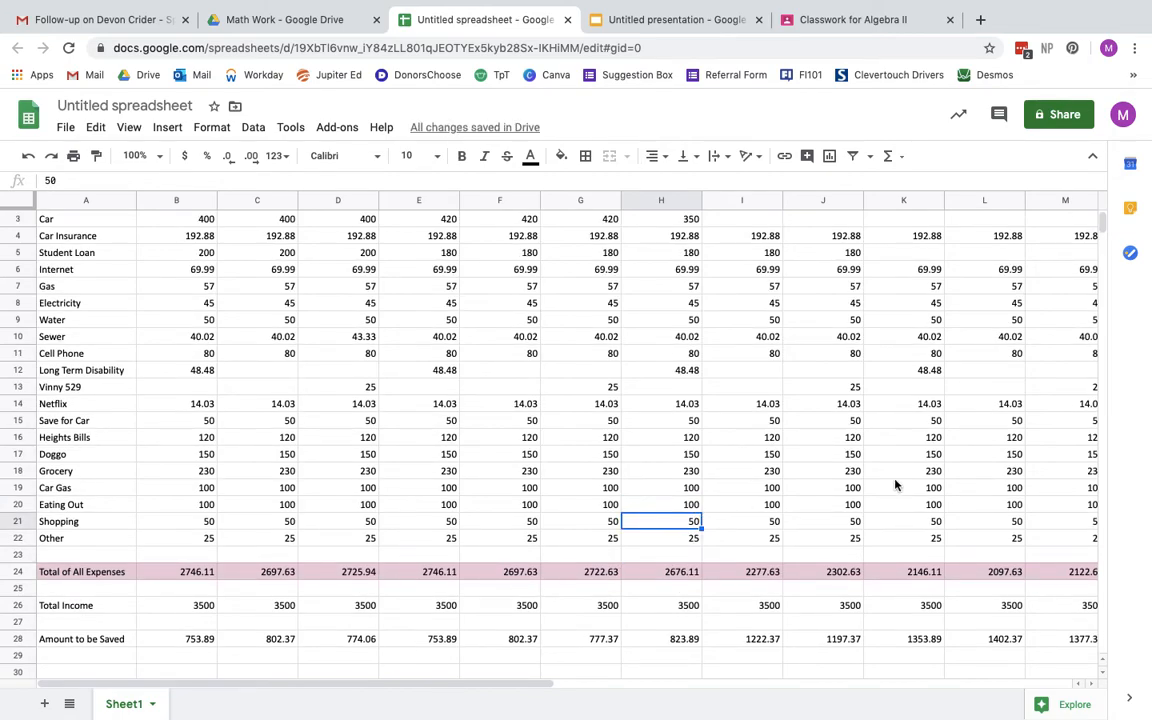
scroll(895, 485, right, 3)
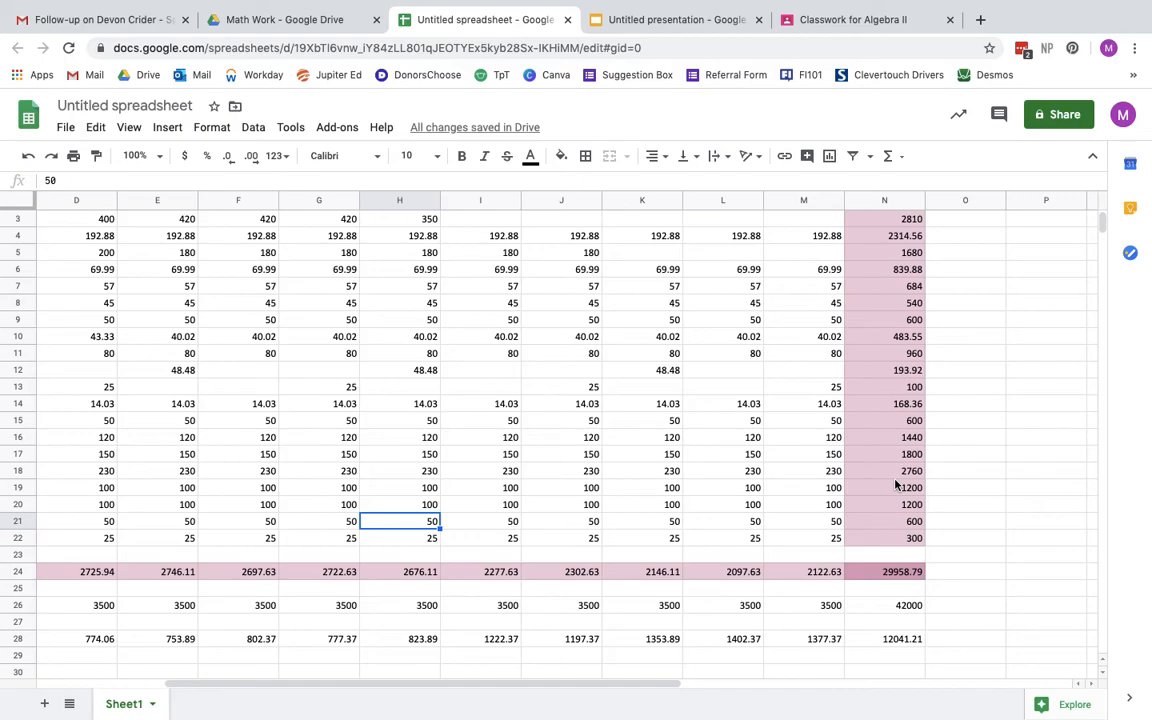
scroll(812, 362, up, 2)
scroll(812, 362, right, 1)
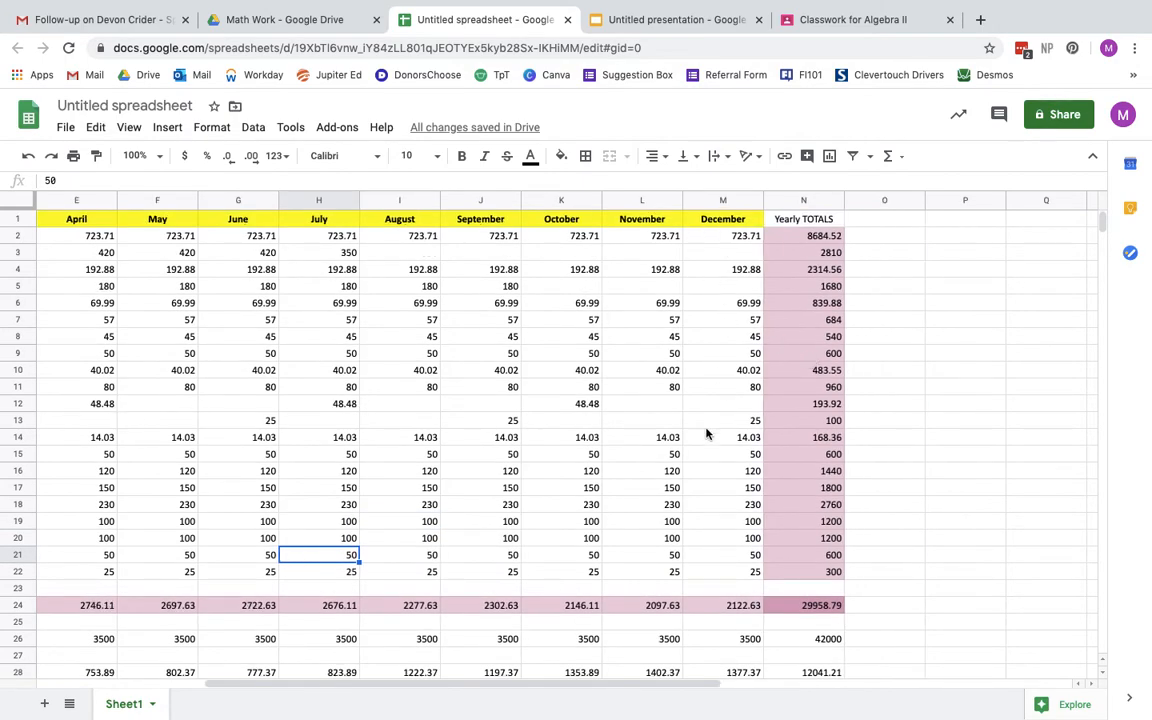
scroll(700, 458, left, 3)
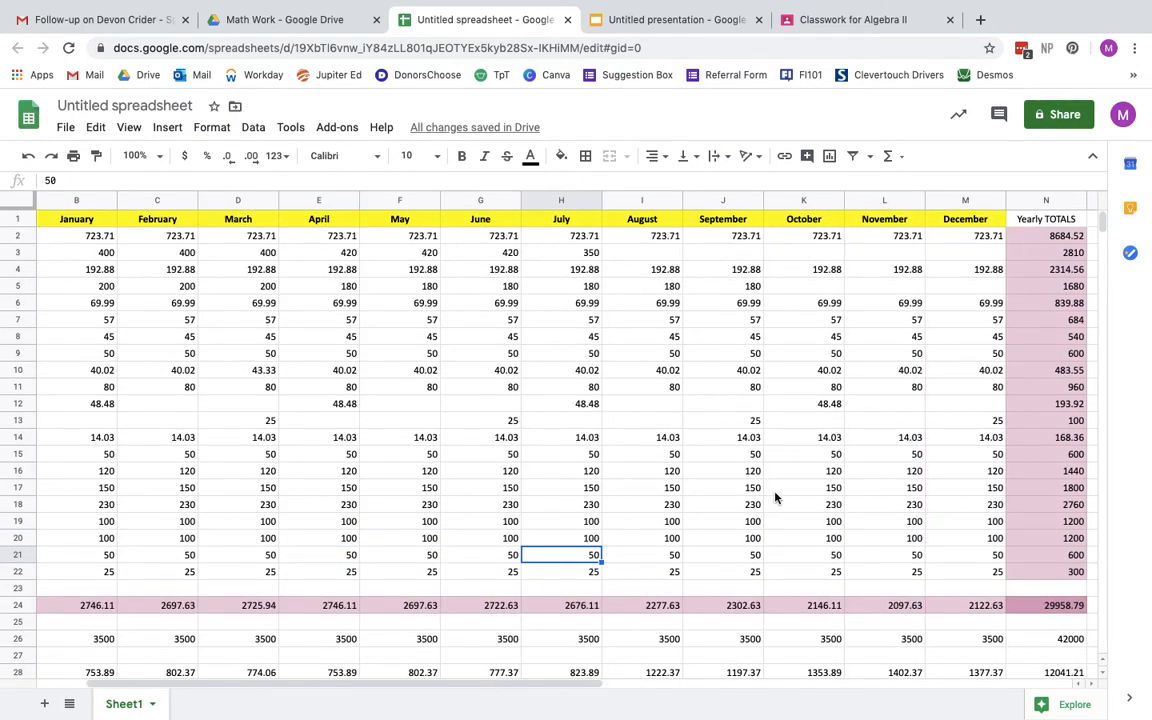
scroll(775, 497, left, 1)
scroll(775, 497, right, 2)
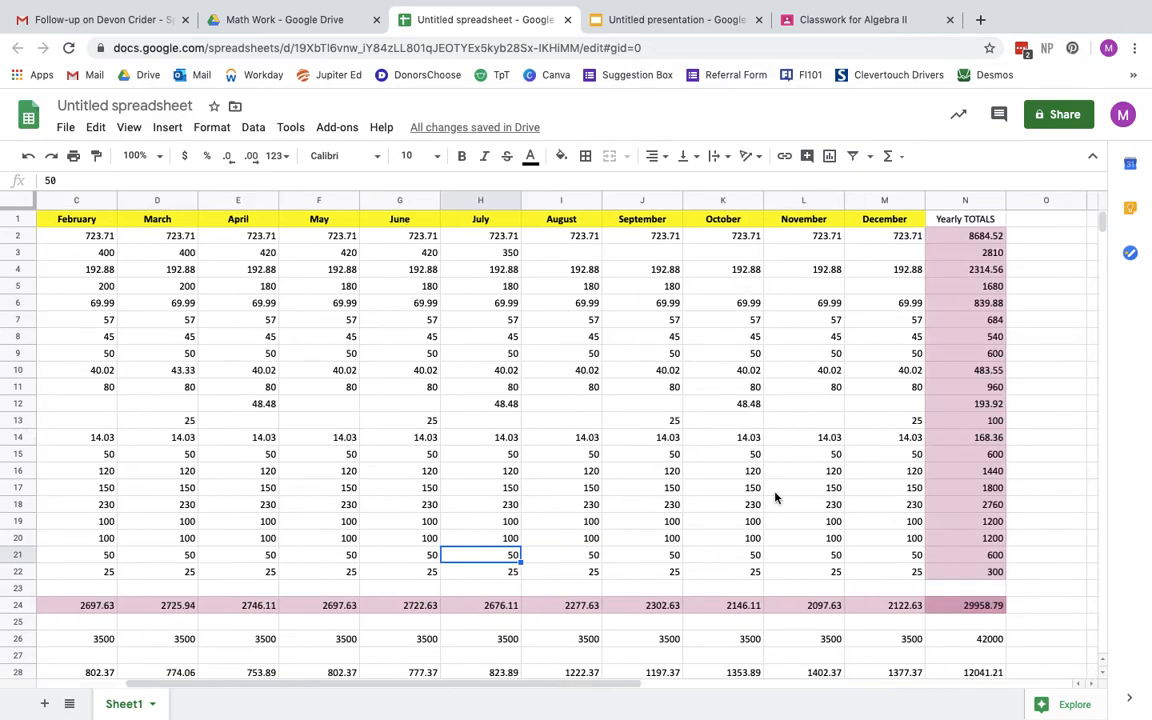
click(884, 576)
text(50)
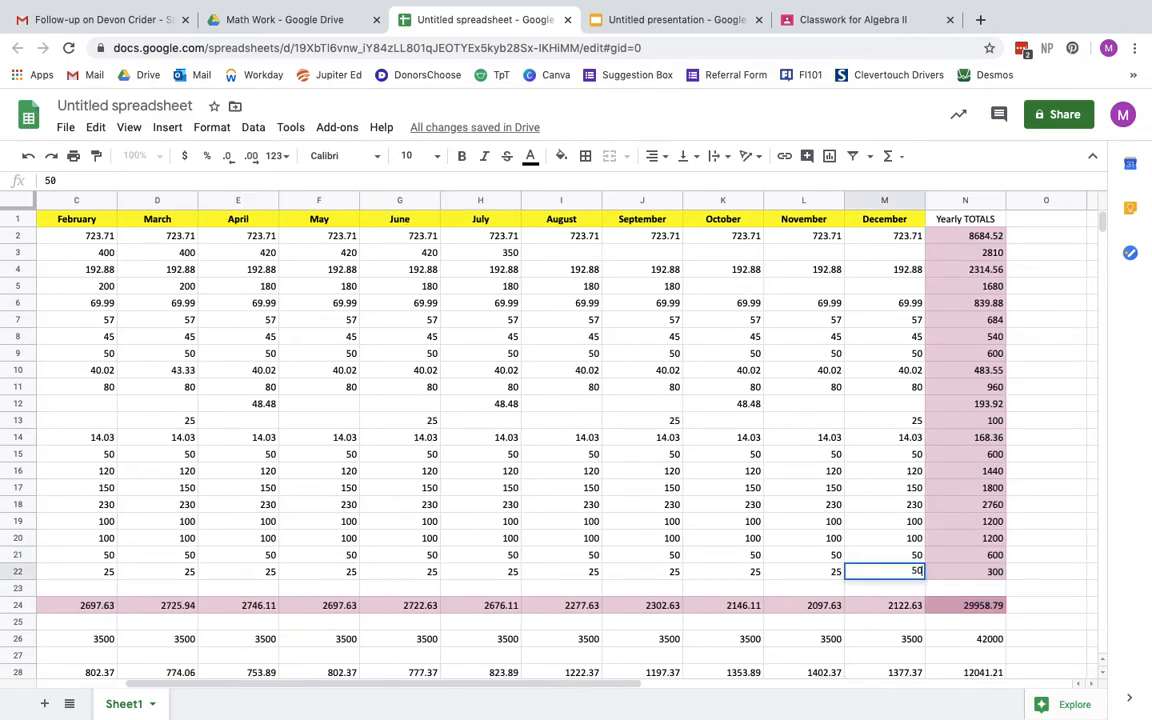
text(0)
key(Return)
Set December's Grocery expense in M18 to 500
click(895, 505)
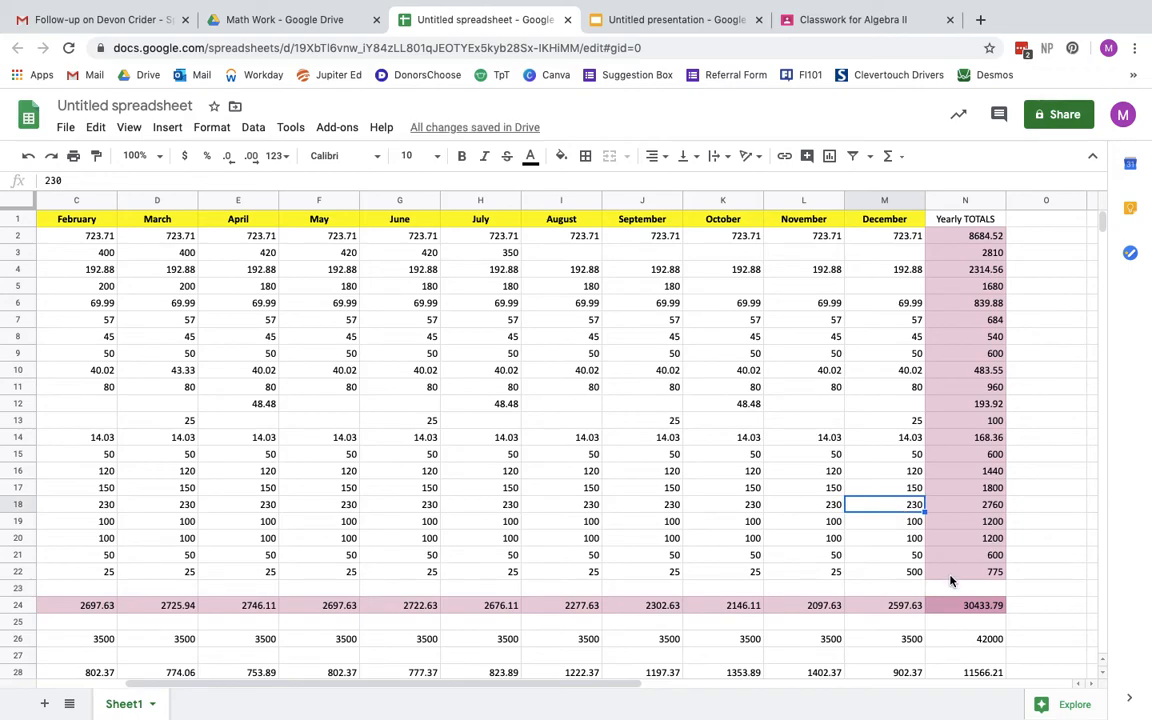
text(500)
key(Return)
key(Up)
key(Left)
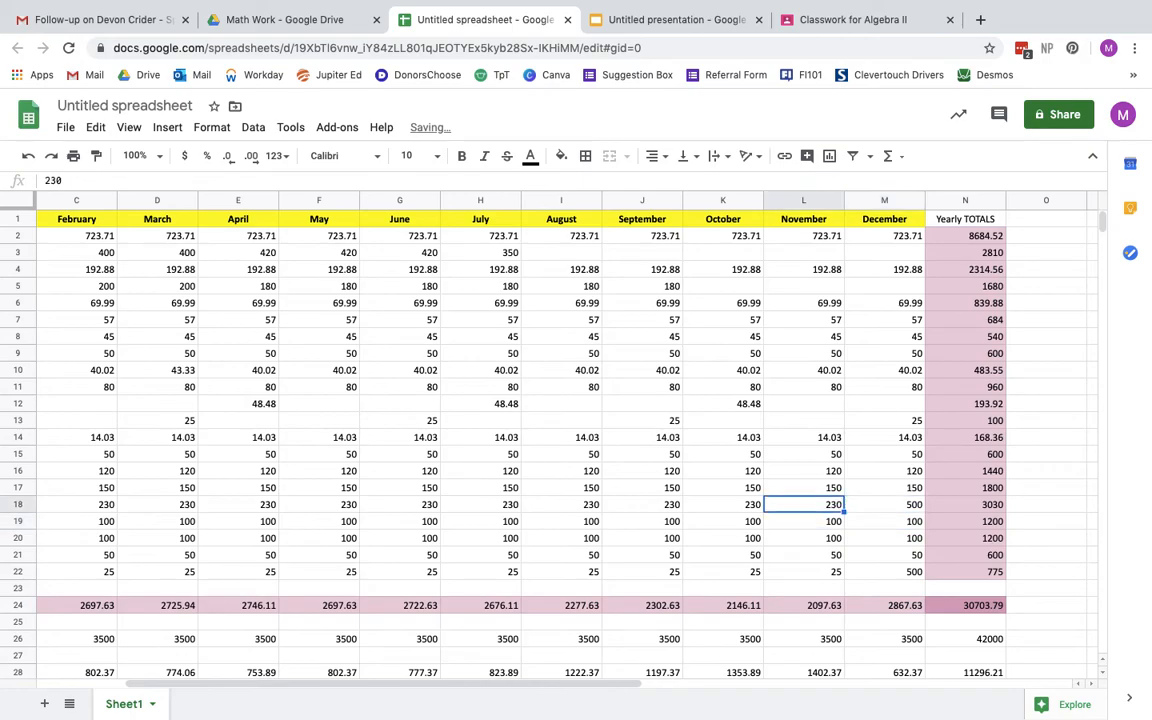
Set November's Grocery expense in L18 to 400
text(400)
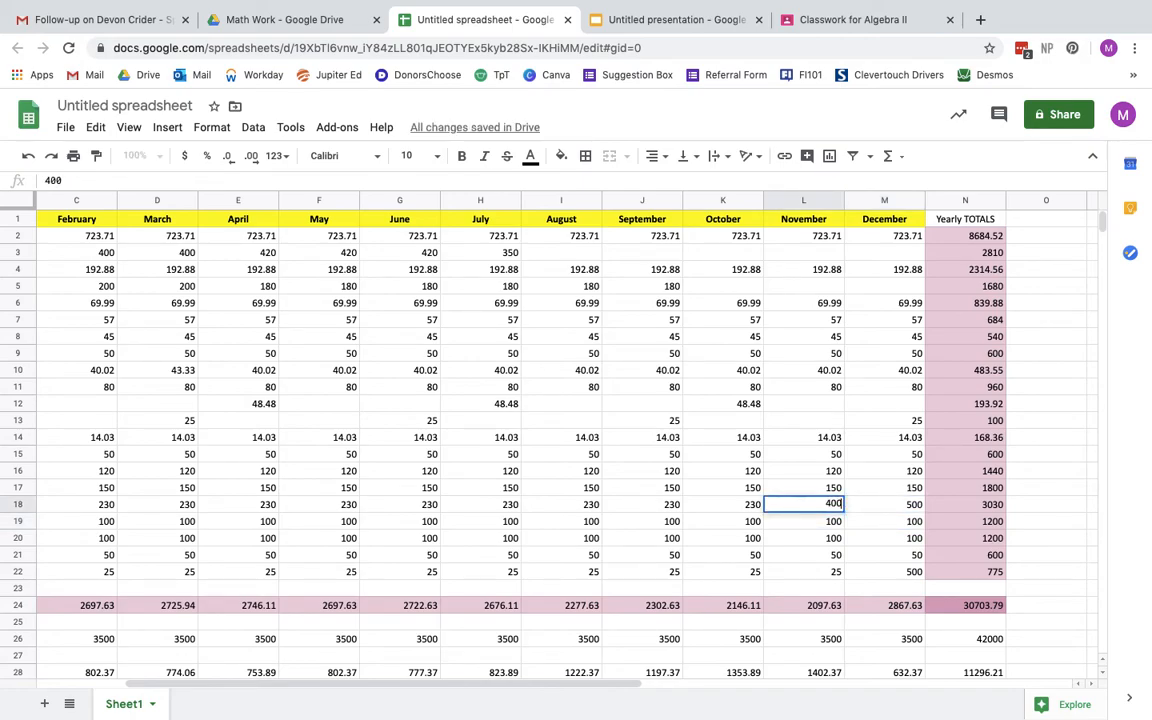
key(Return)
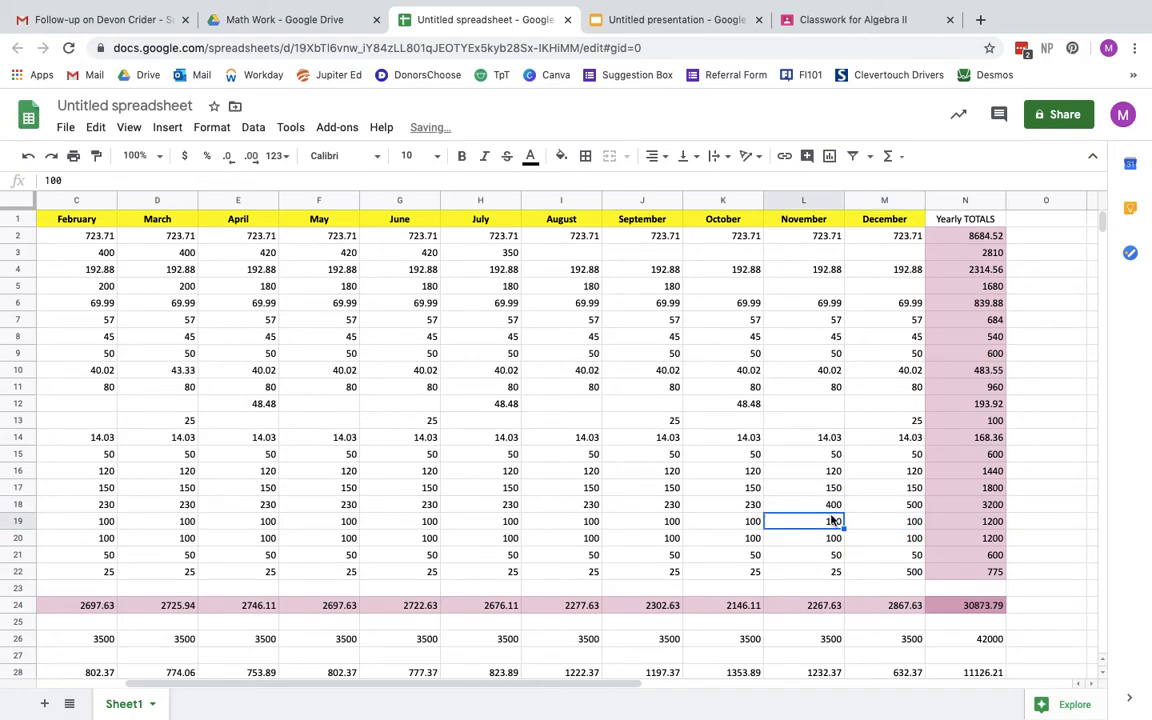
key(Up)
key(Right)
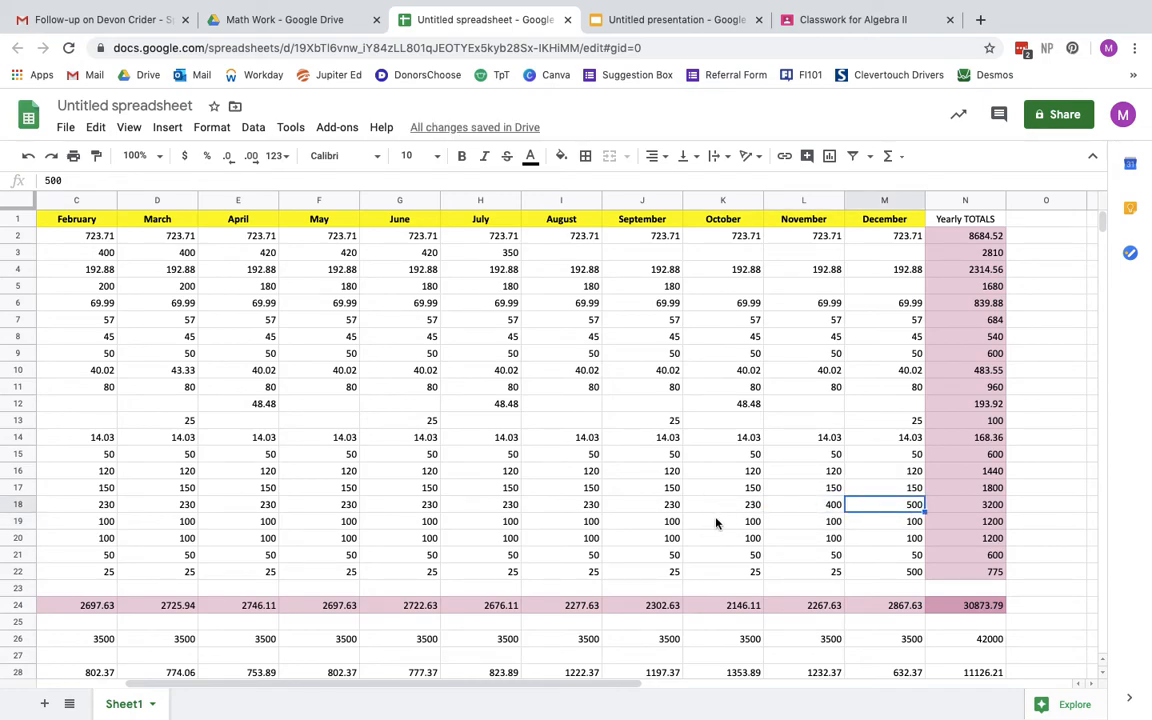
click(732, 508)
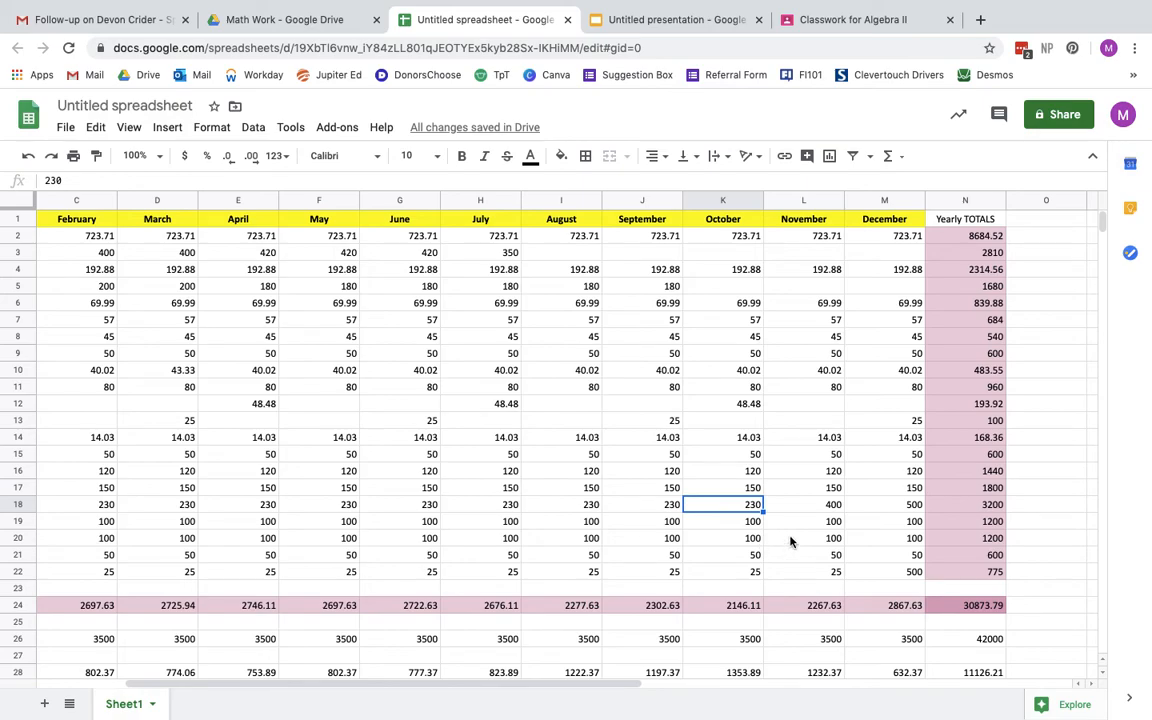
Set July's Other expense in H22 to 200
scroll(790, 542, left, 2)
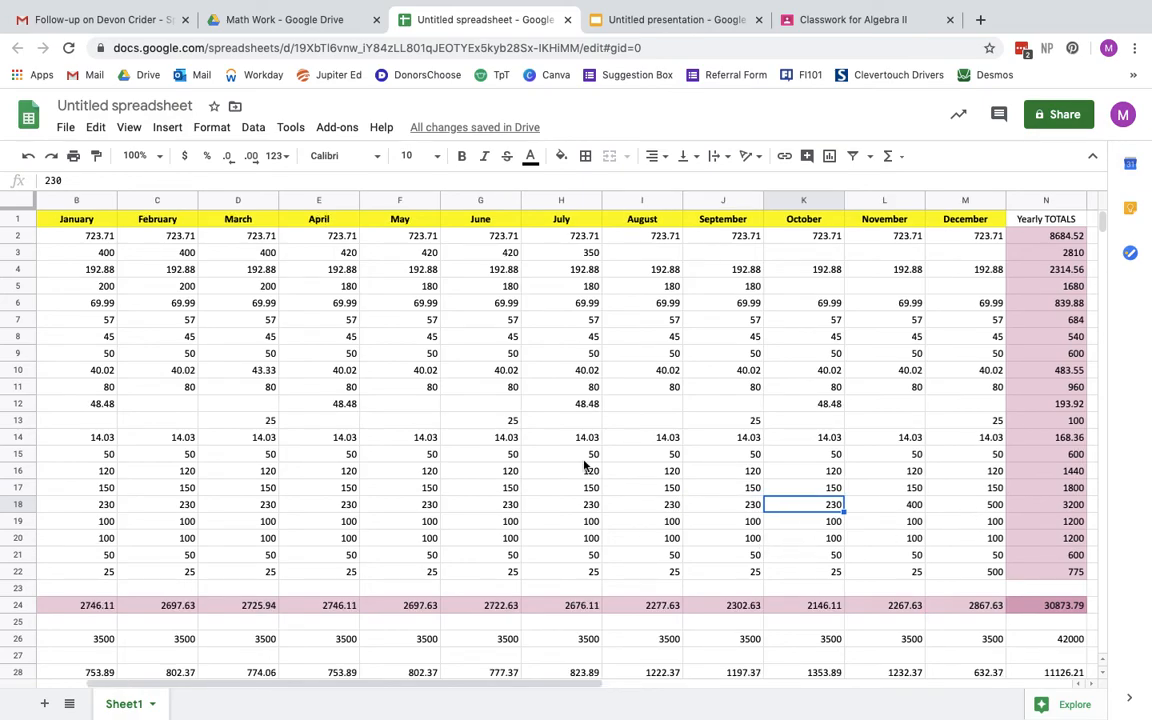
click(575, 560)
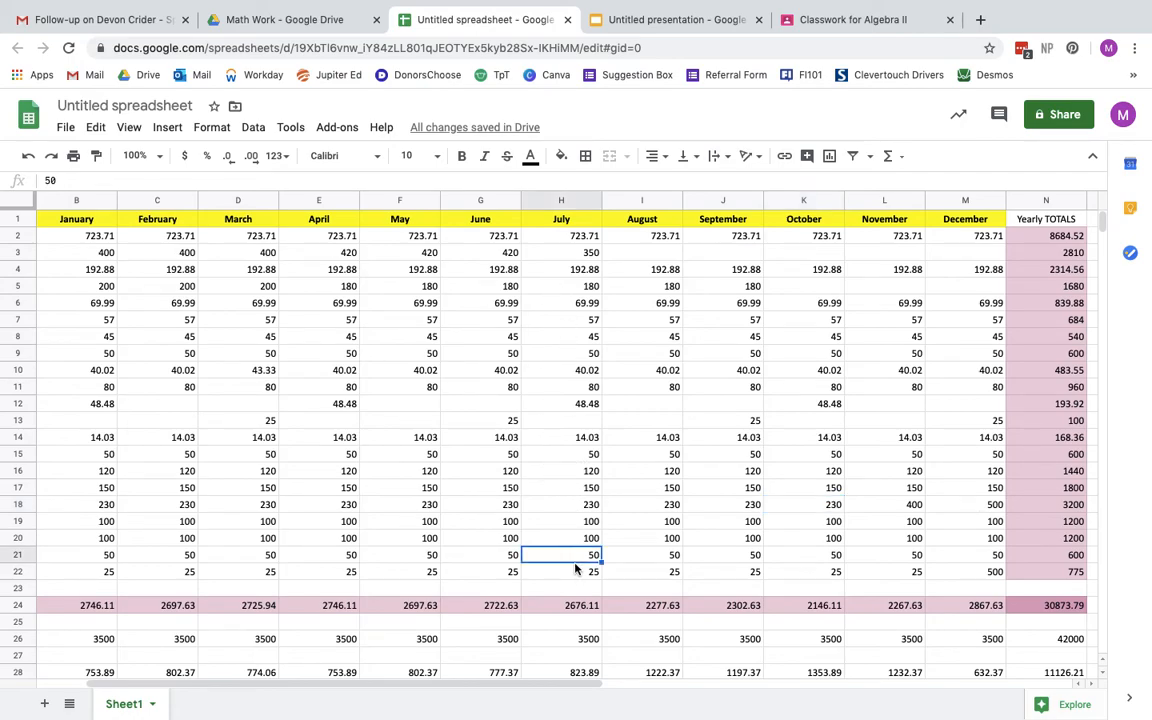
click(573, 574)
text(200)
key(Return)
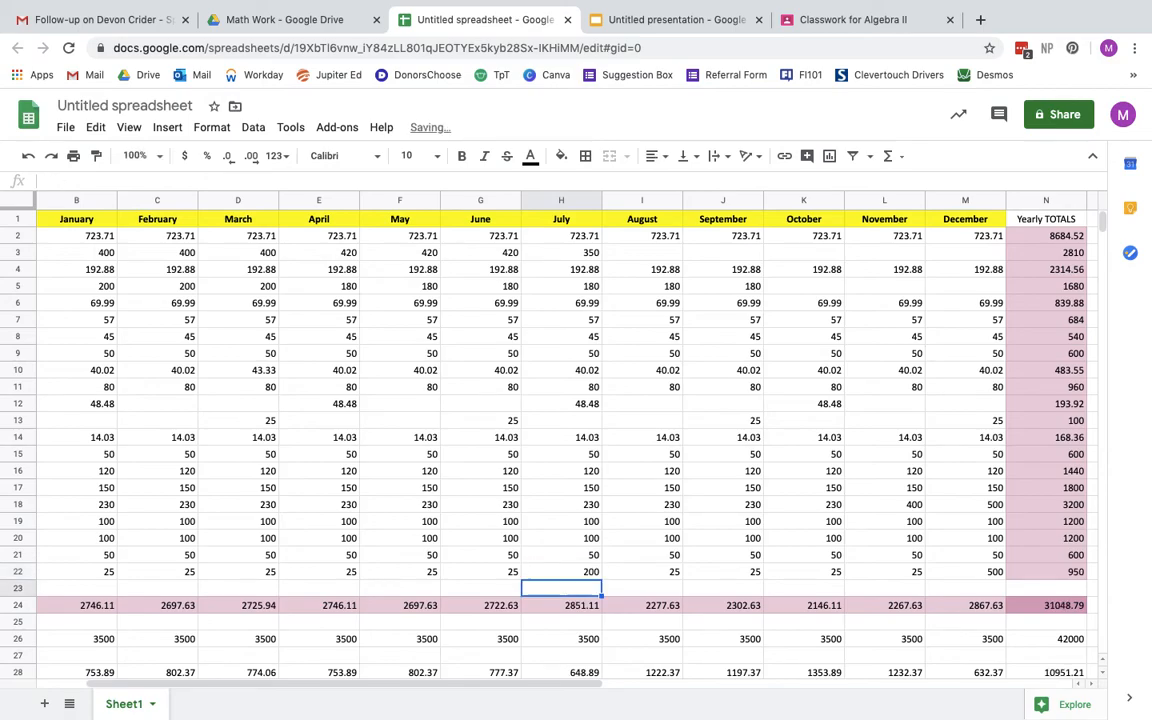
Check how July's changed Other expense affects July's Amount to be Saved and the yearly savings and expense totals
click(576, 574)
scroll(576, 575, down, 2)
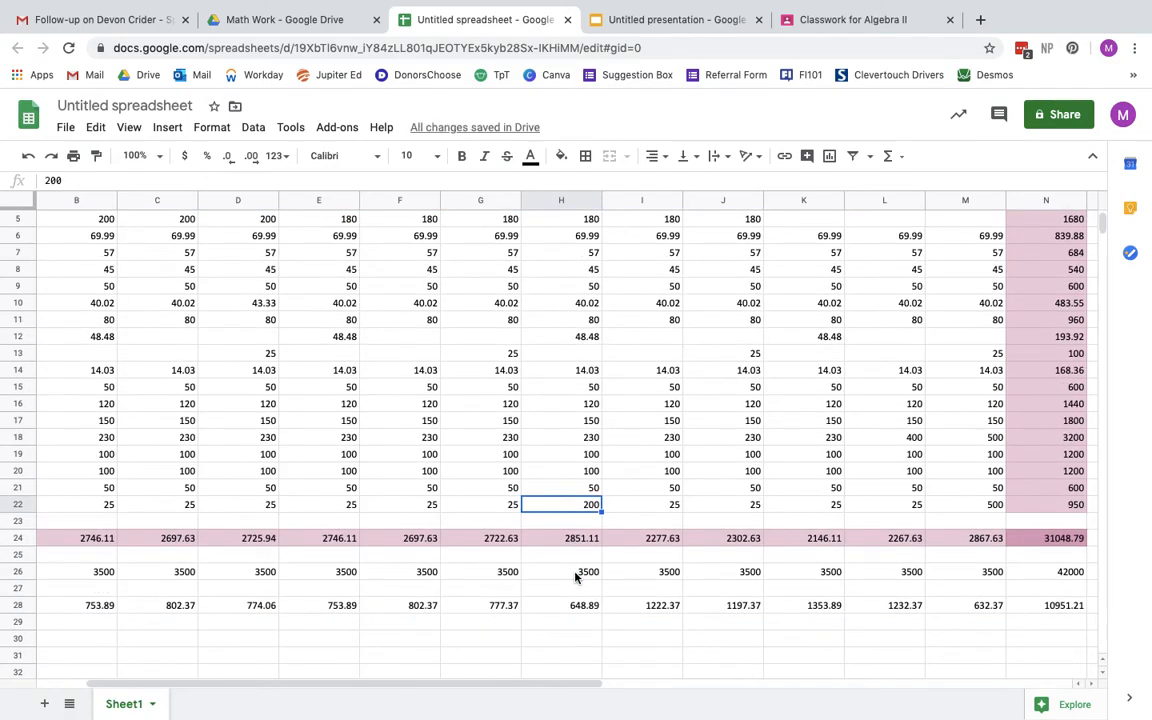
click(578, 607)
scroll(578, 613, right, 3)
click(740, 605)
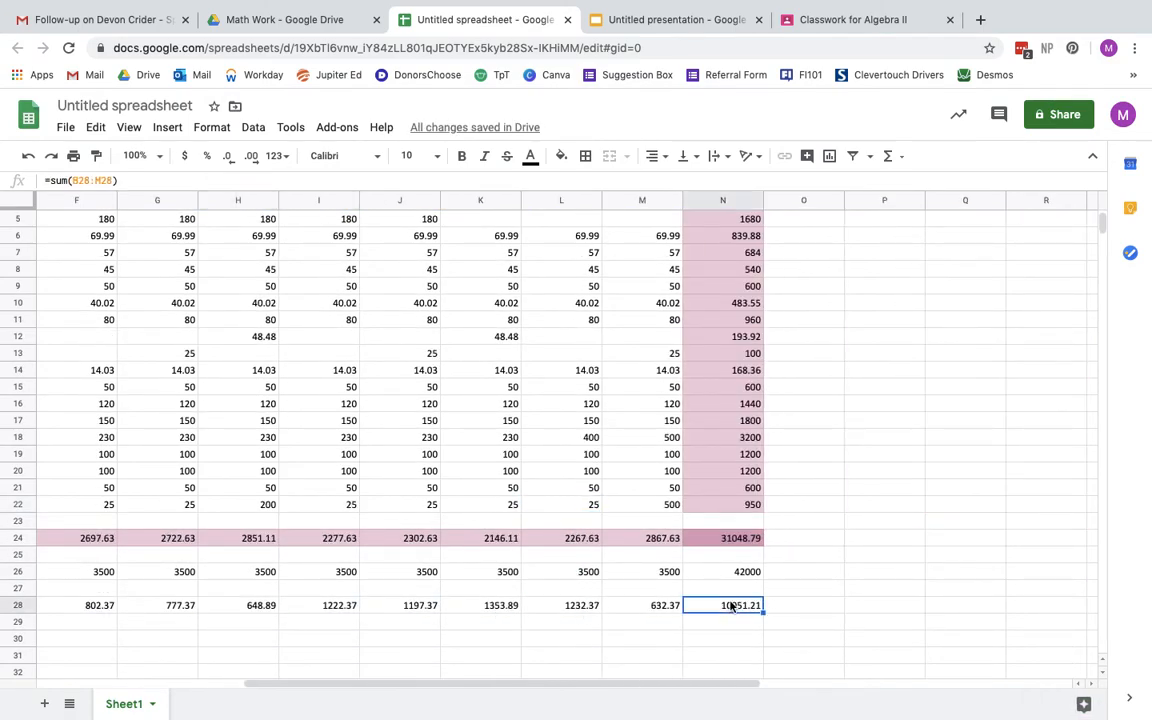
click(740, 539)
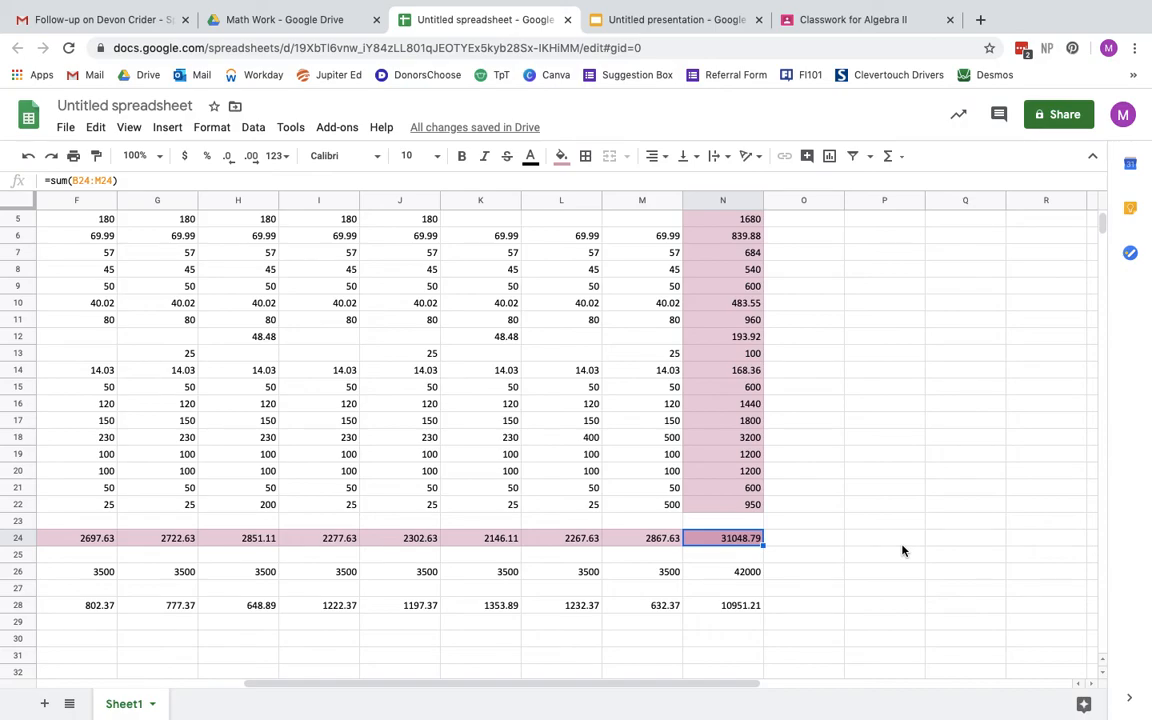
Freeze column A so the budget category labels stay in view
scroll(902, 550, left, 5)
scroll(902, 550, up, 2)
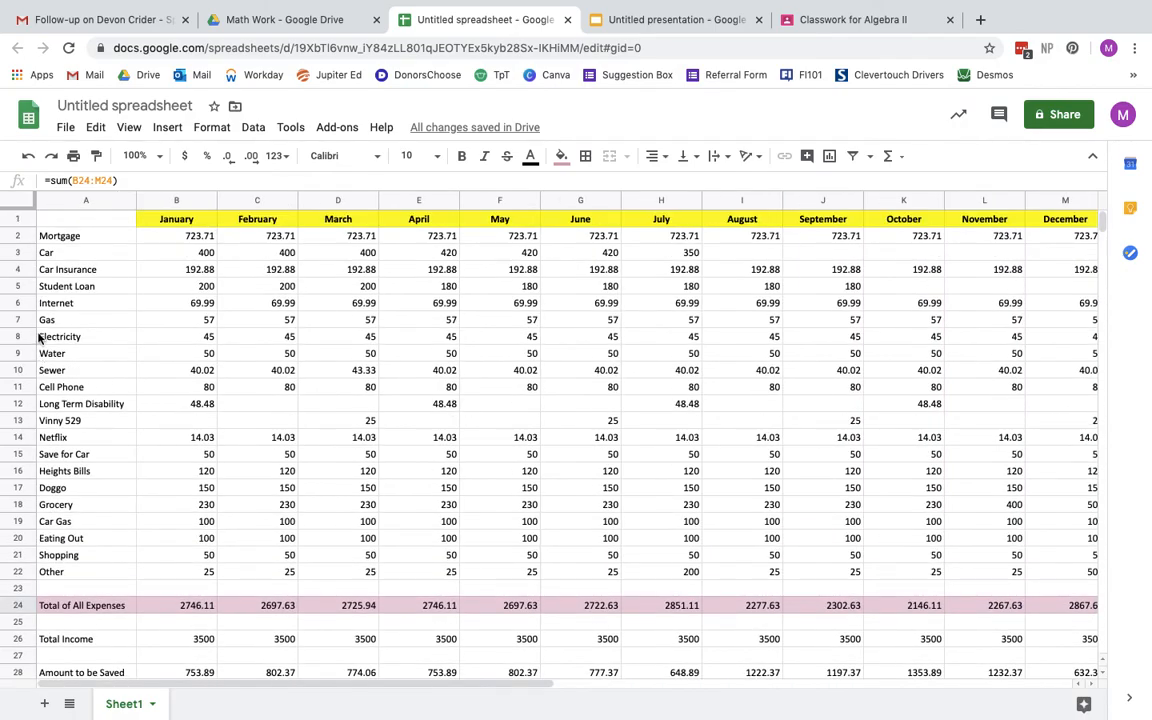
click(87, 204)
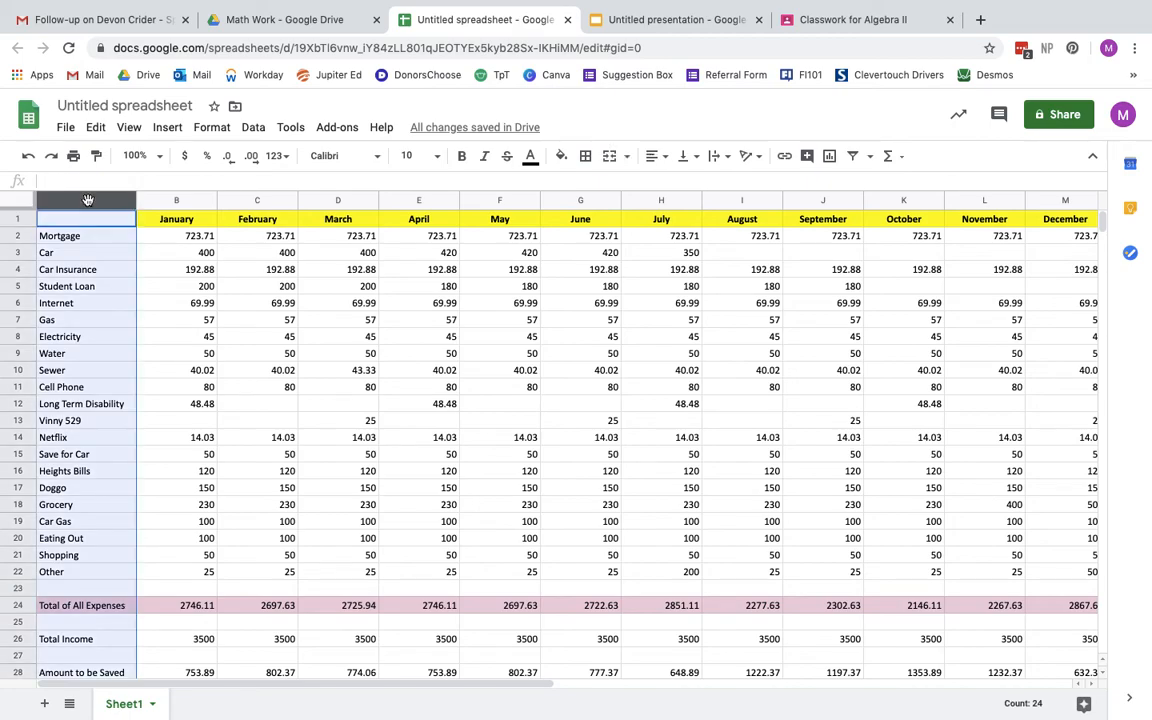
click(256, 410)
scroll(256, 415, right, 3)
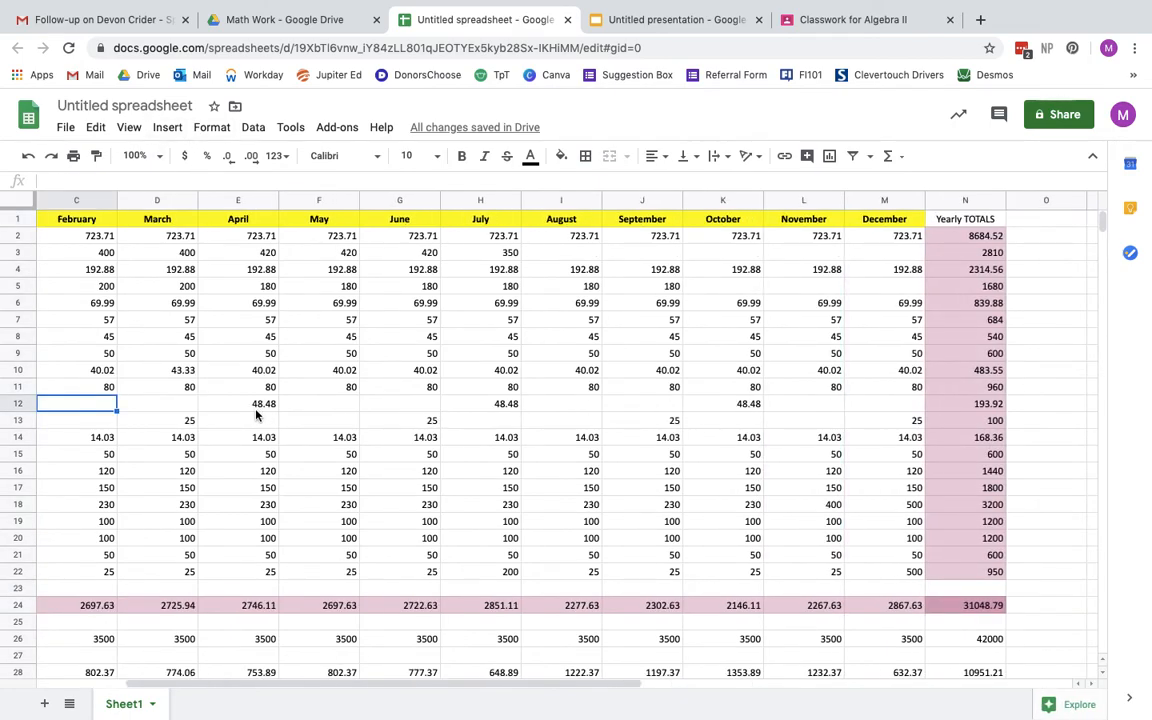
scroll(256, 415, left, 3)
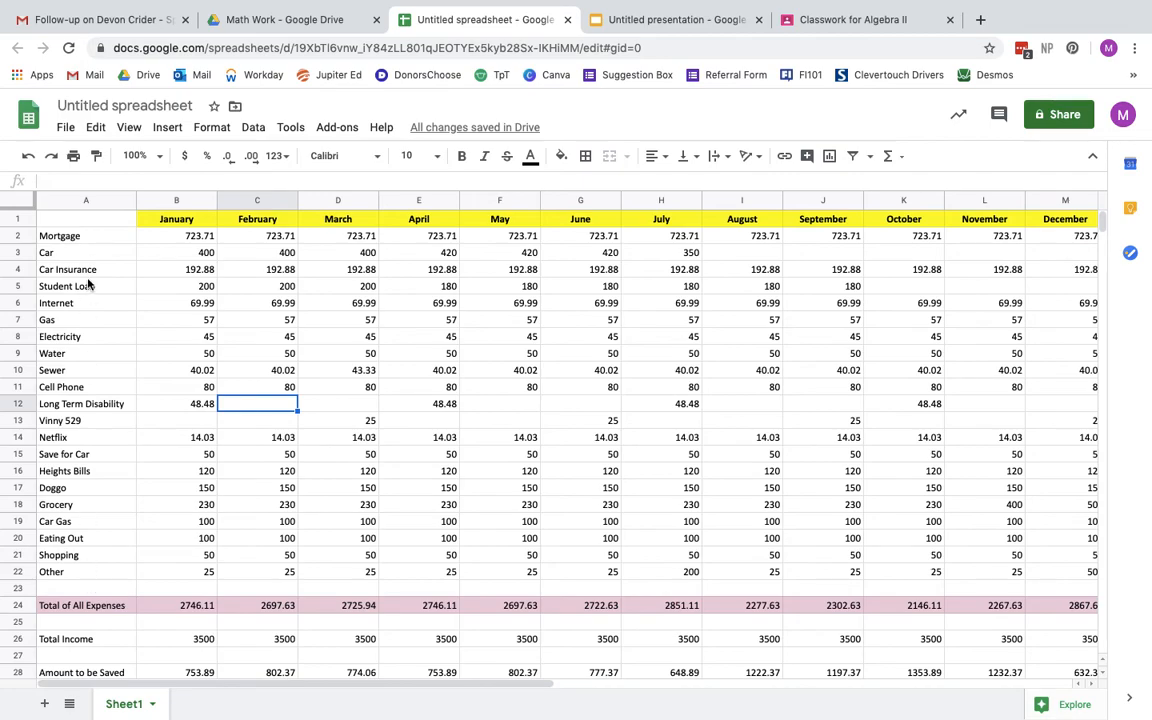
click(100, 404)
key(ctrl+space)
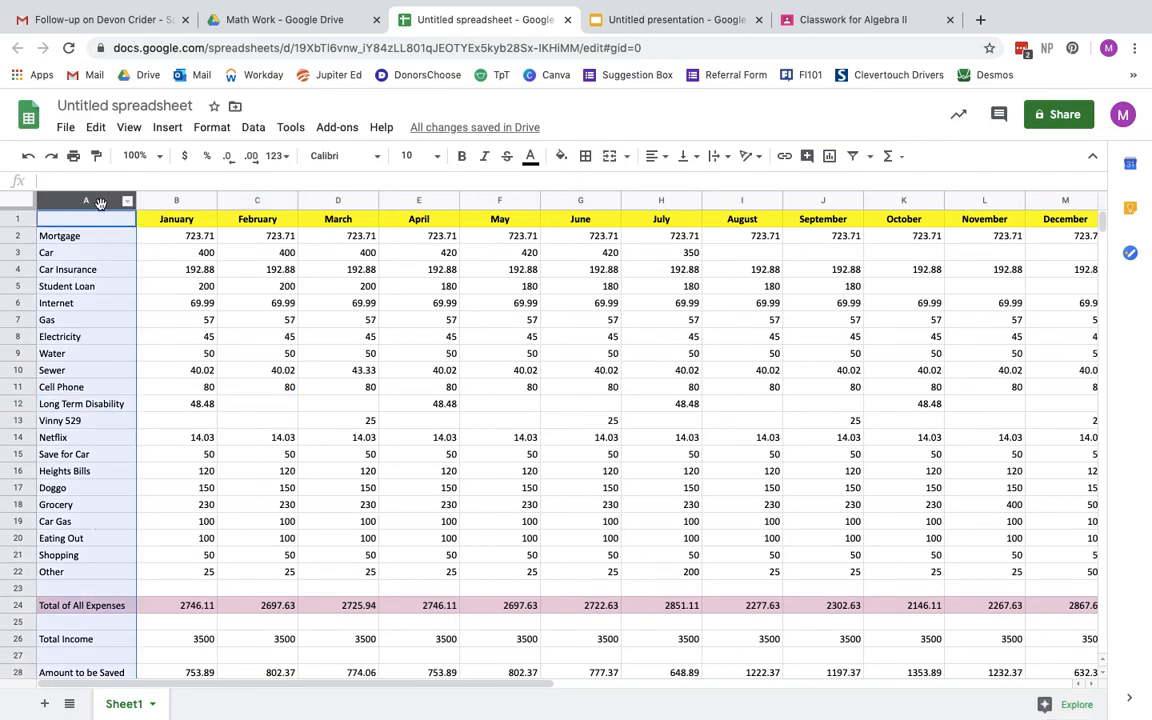
click(129, 128)
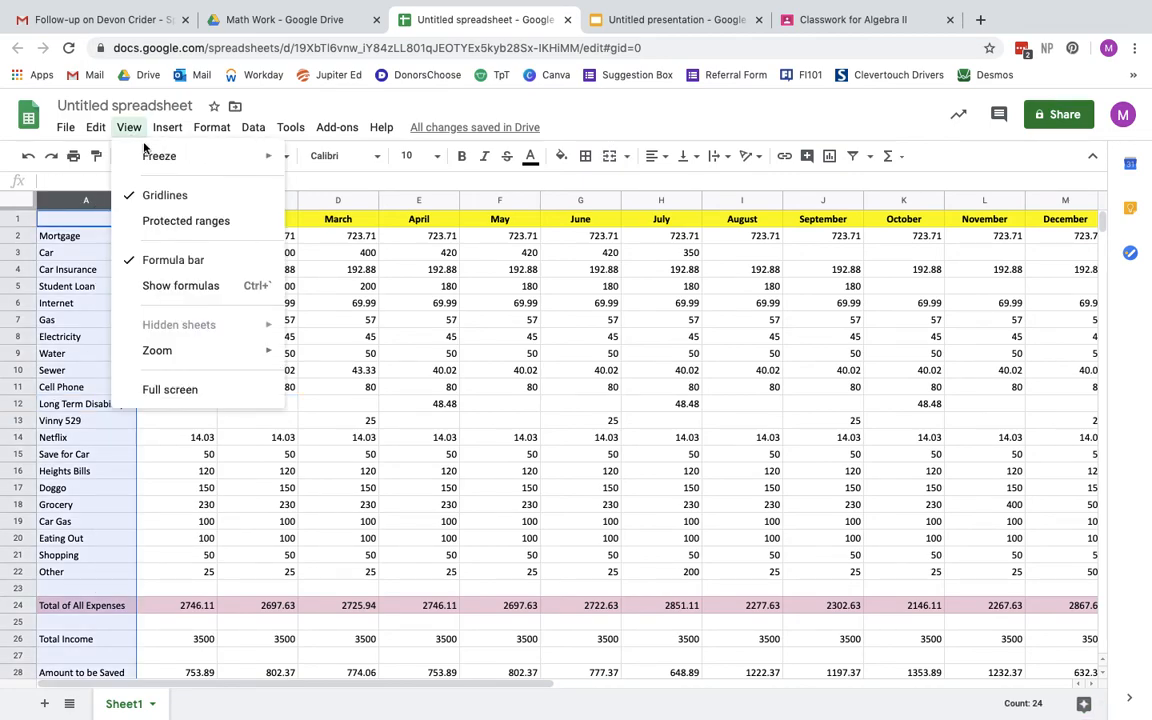
mouse_move(155, 156)
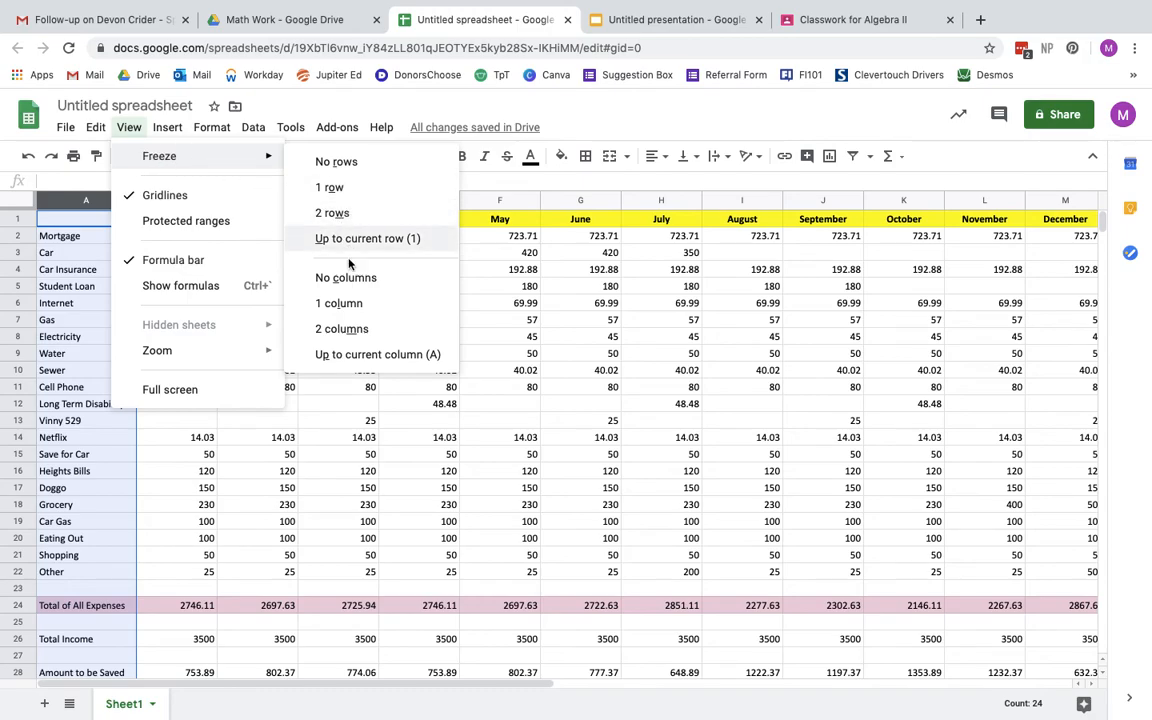
click(340, 303)
click(358, 325)
Compare the frozen category labels with their Yearly TOTALS for Mortgage, Cell Phone, the 529 row and Netflix
scroll(358, 325, right, 5)
scroll(358, 325, left, 5)
scroll(358, 325, right, 8)
scroll(358, 325, right, 4)
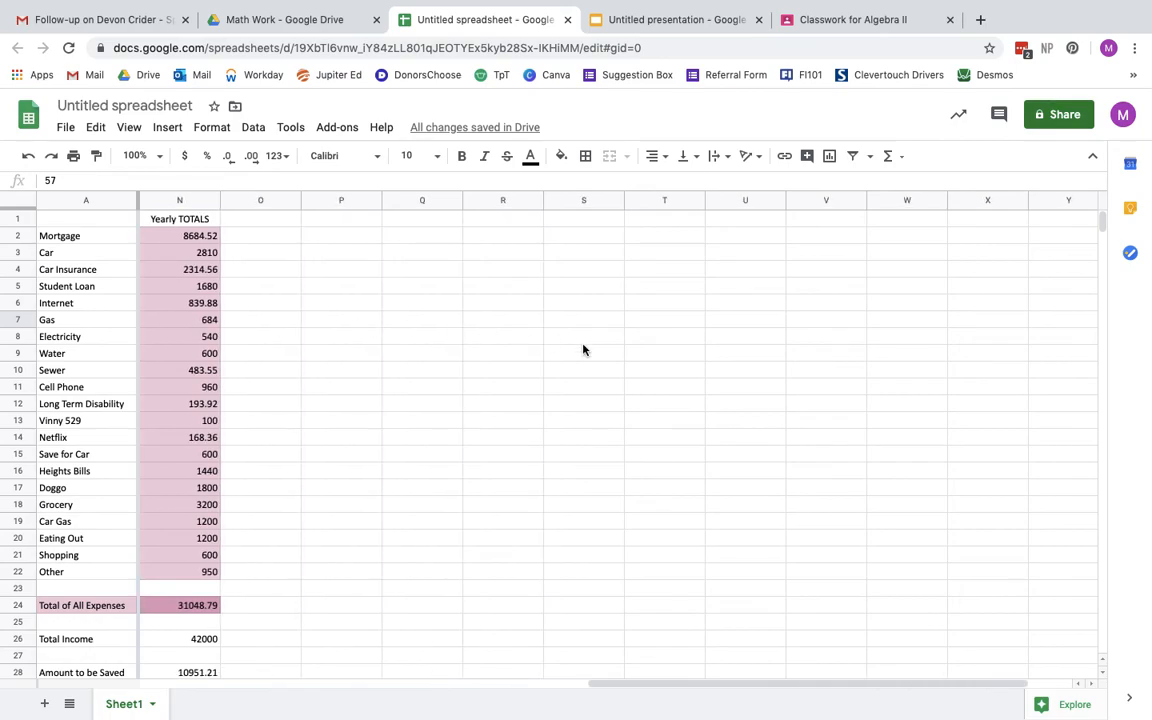
click(98, 234)
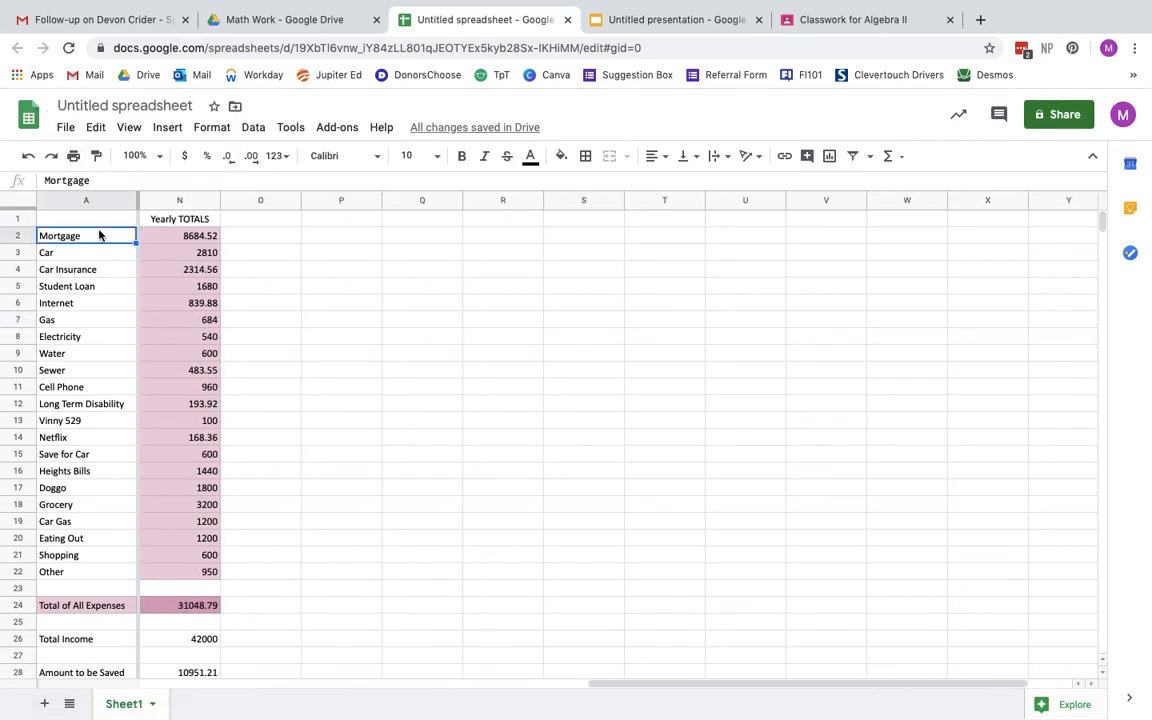
click(182, 235)
click(87, 386)
click(180, 387)
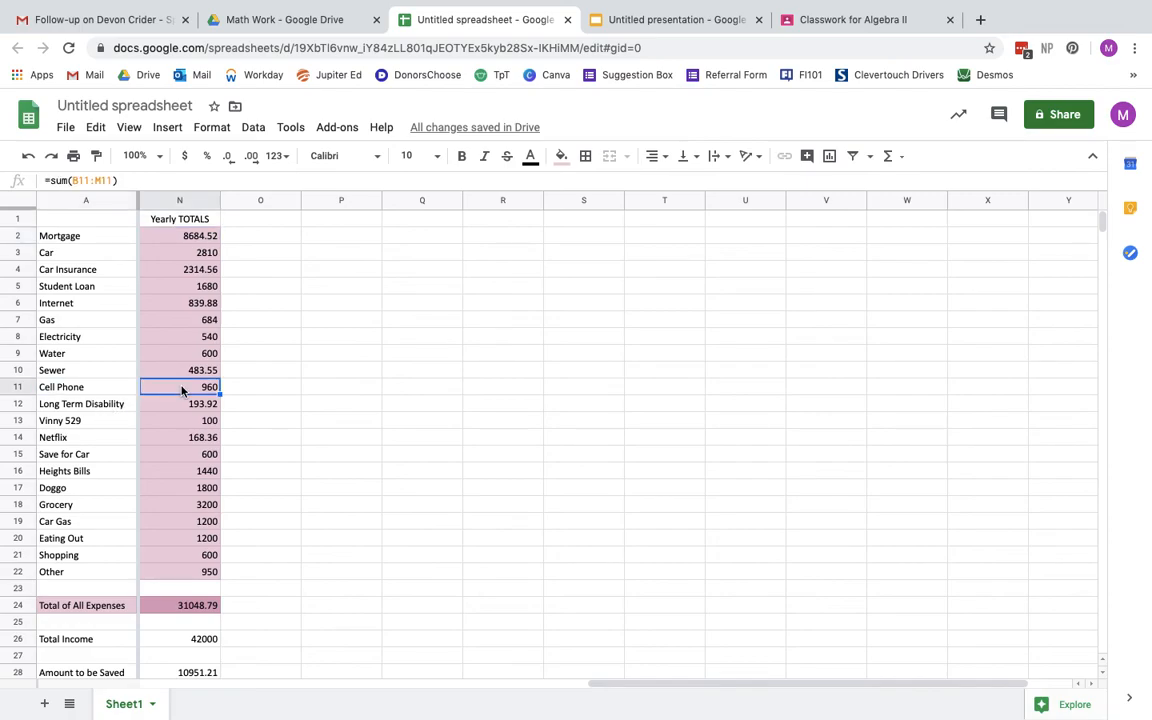
click(122, 421)
click(180, 421)
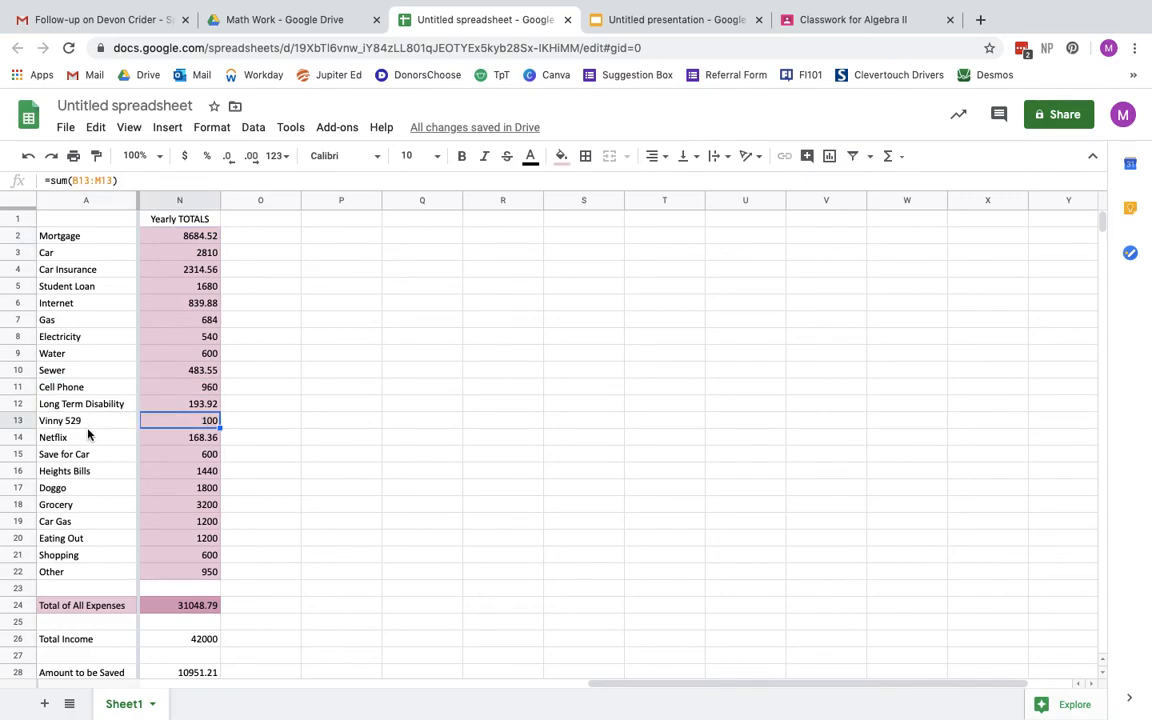
click(78, 440)
click(168, 440)
click(350, 448)
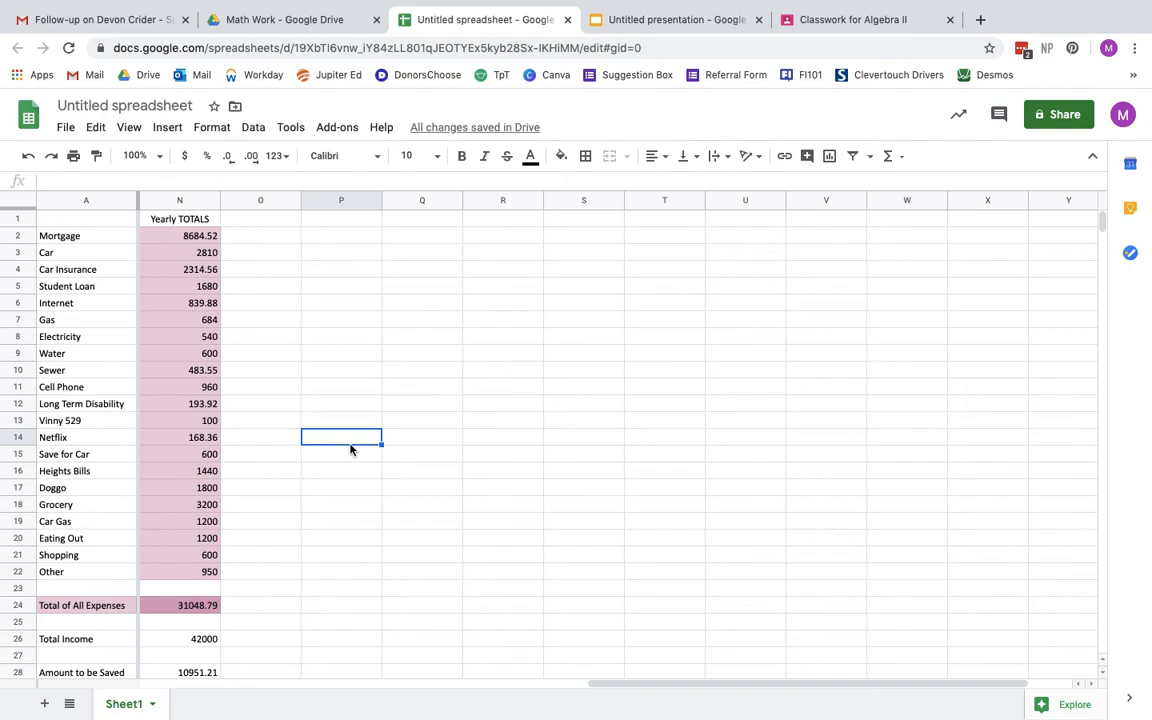
Freeze row 1 so the month headers stay in view
scroll(350, 449, left, 10)
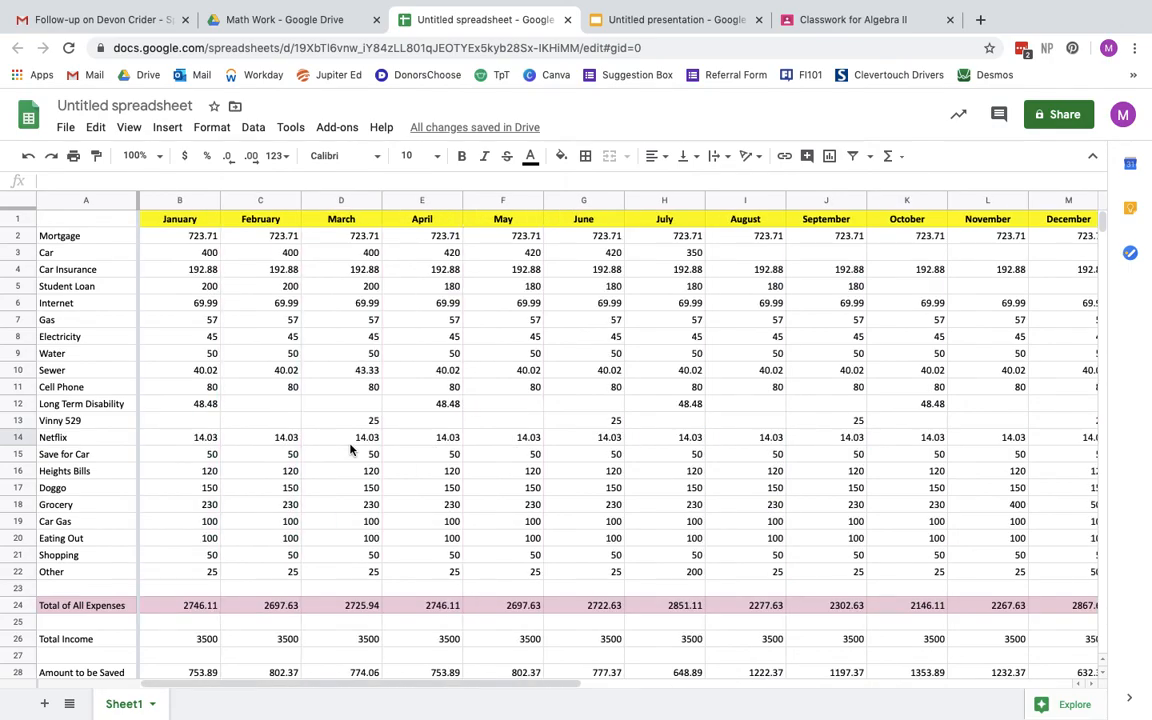
click(208, 374)
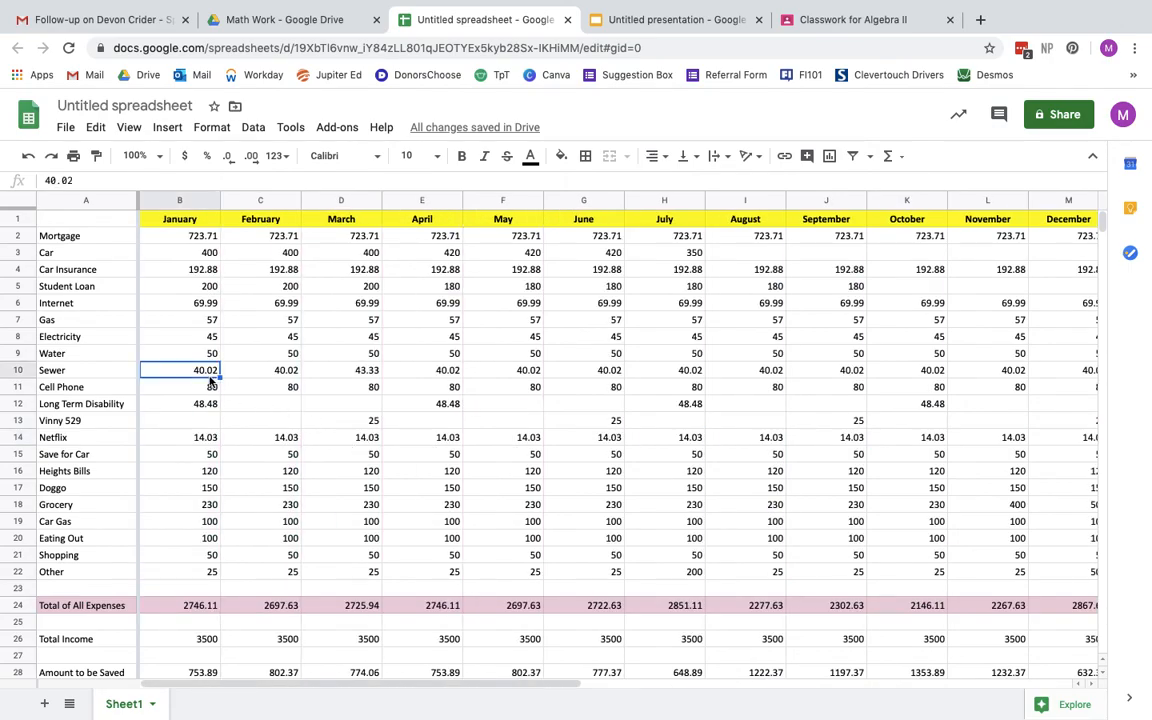
click(17, 217)
click(129, 128)
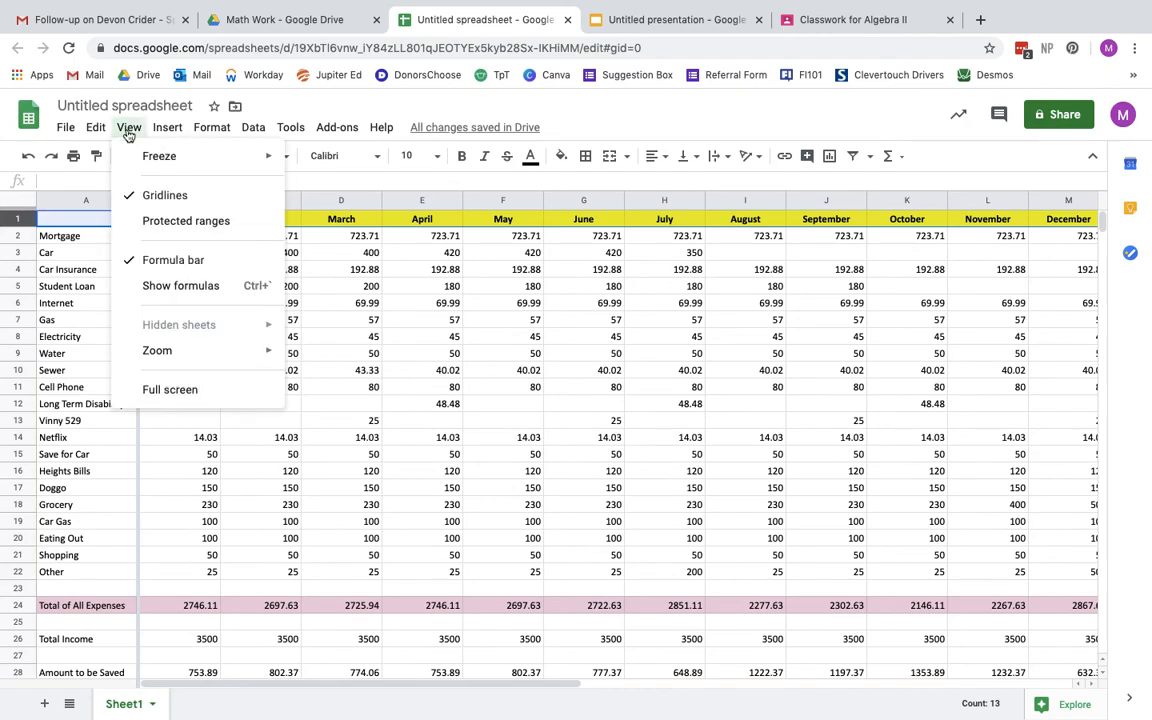
mouse_move(155, 156)
click(330, 187)
click(366, 337)
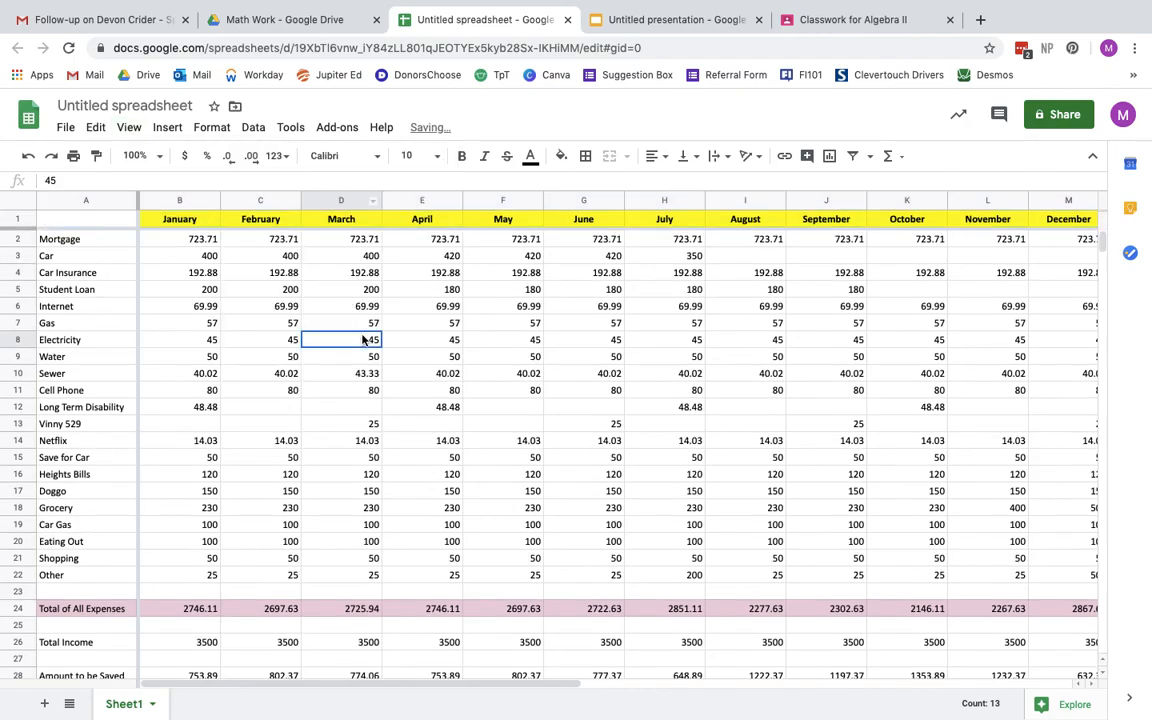
Examine the budget down to the savings row and across to the yearly totals with the headers and labels frozen
scroll(366, 337, down, 3)
scroll(816, 289, right, 4)
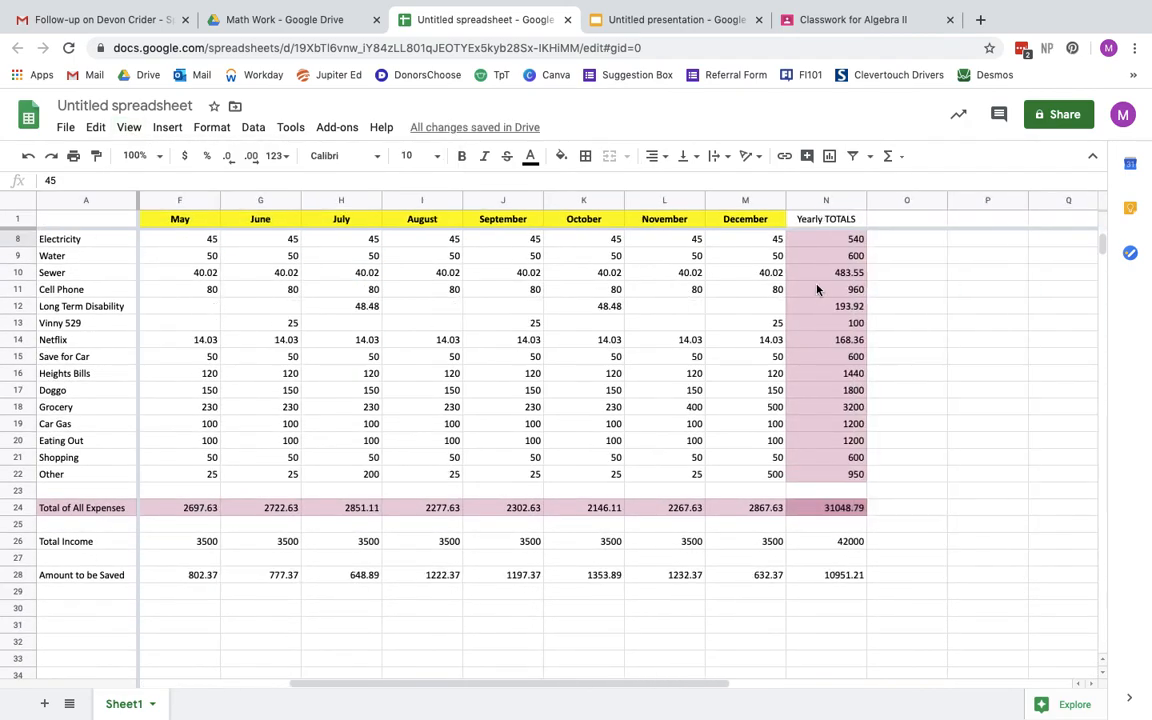
scroll(818, 288, left, 2)
scroll(771, 342, down, 3)
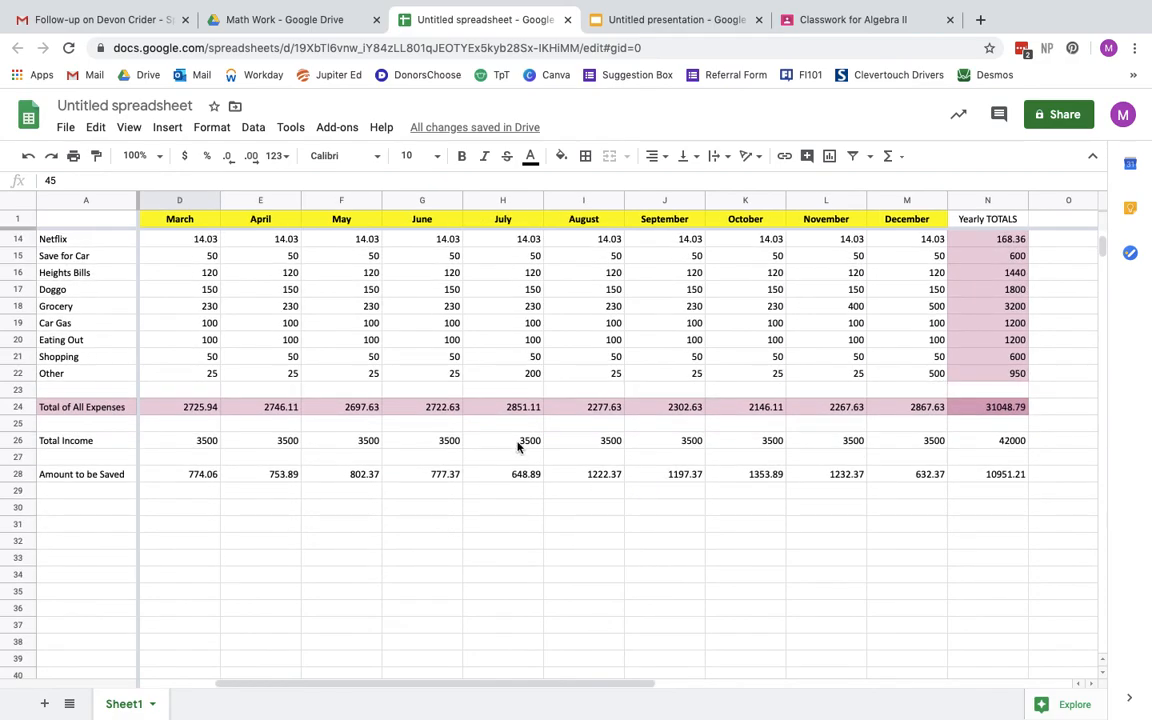
click(519, 407)
scroll(535, 432, down, 1)
scroll(535, 432, down, 2)
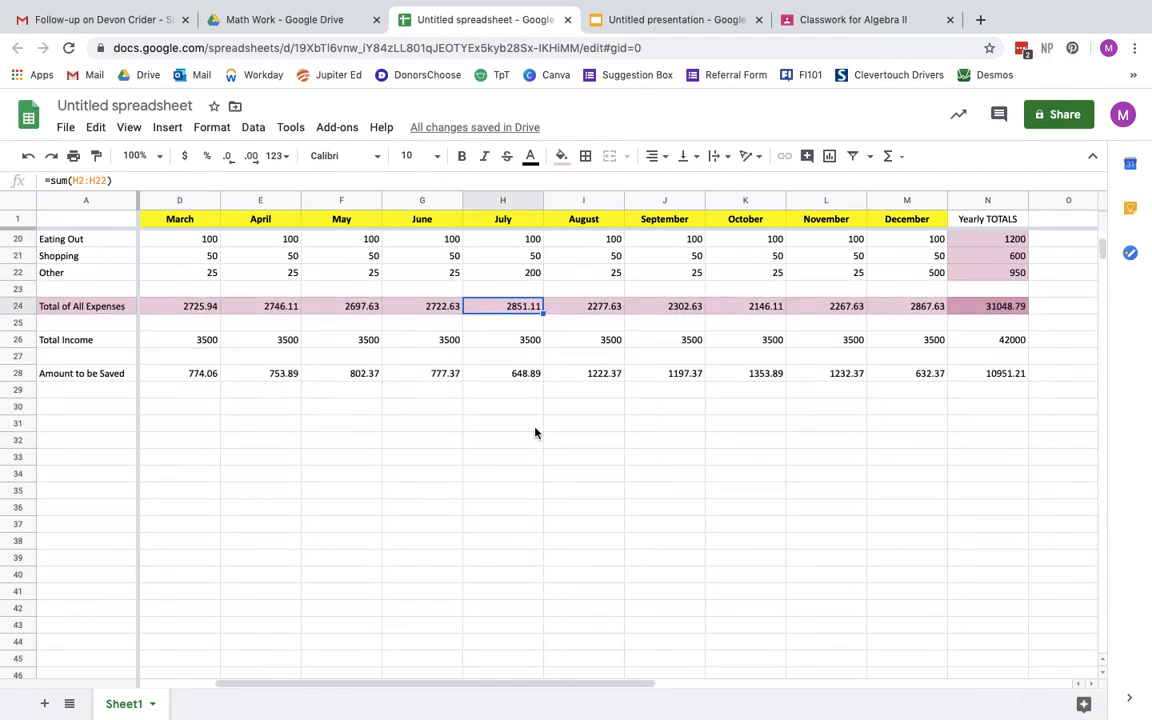
scroll(502, 289, up, 8)
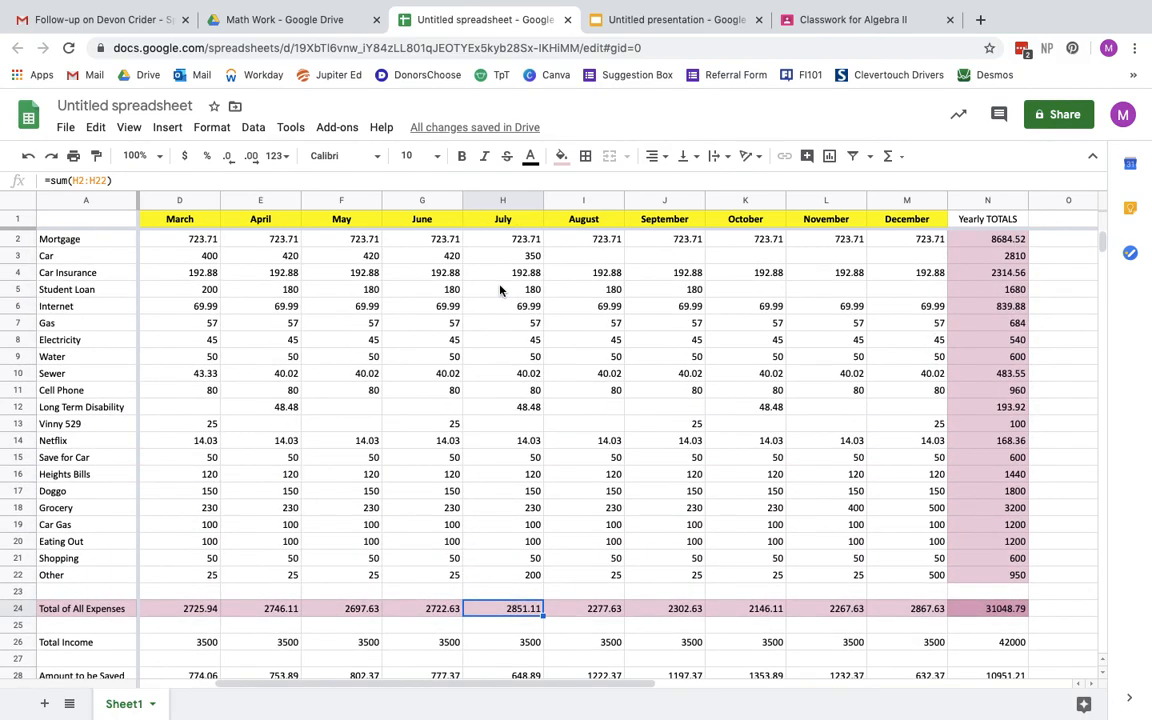
scroll(502, 289, left, 2)
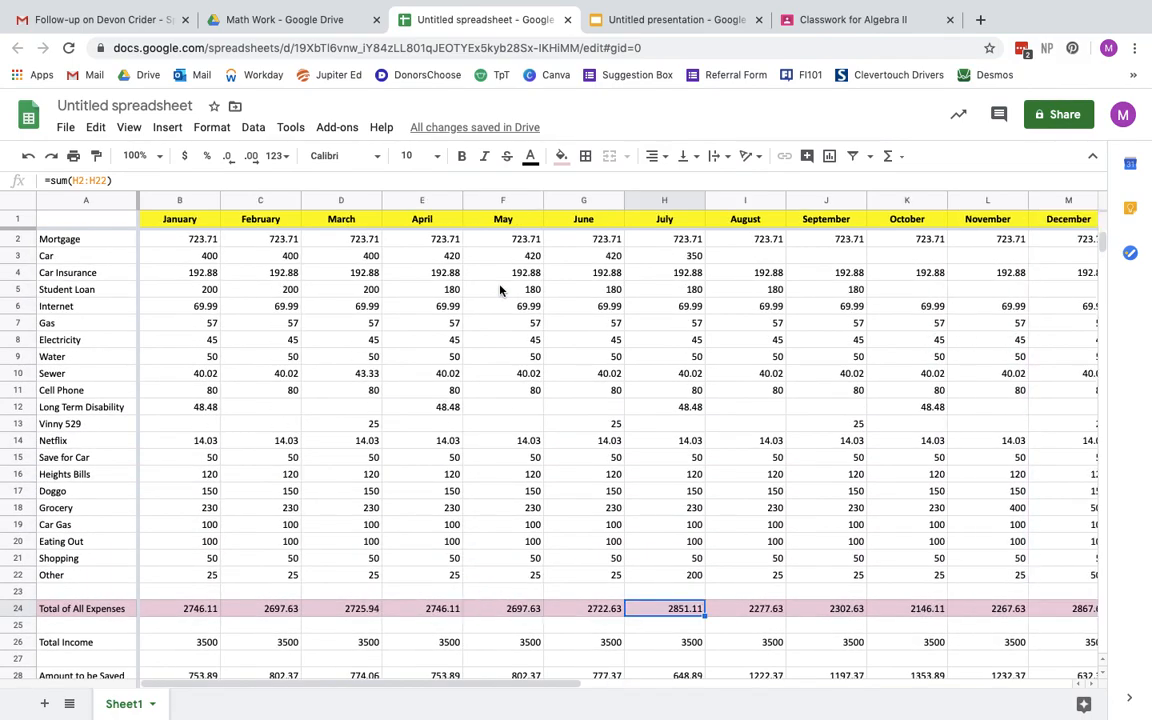
Rename the spreadsheet with the owner's surname followed by "Spreadsheet 01 | Budget"
click(135, 104)
text(Giardina Spread sheet 01 | Budget)
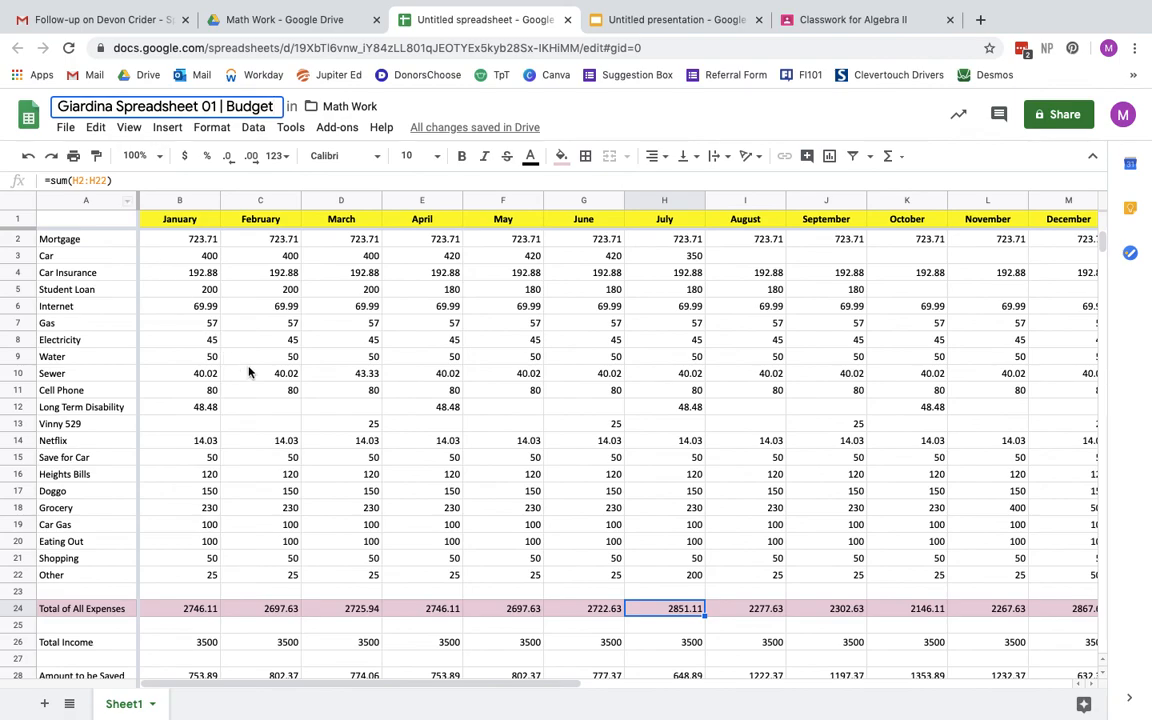
click(249, 372)
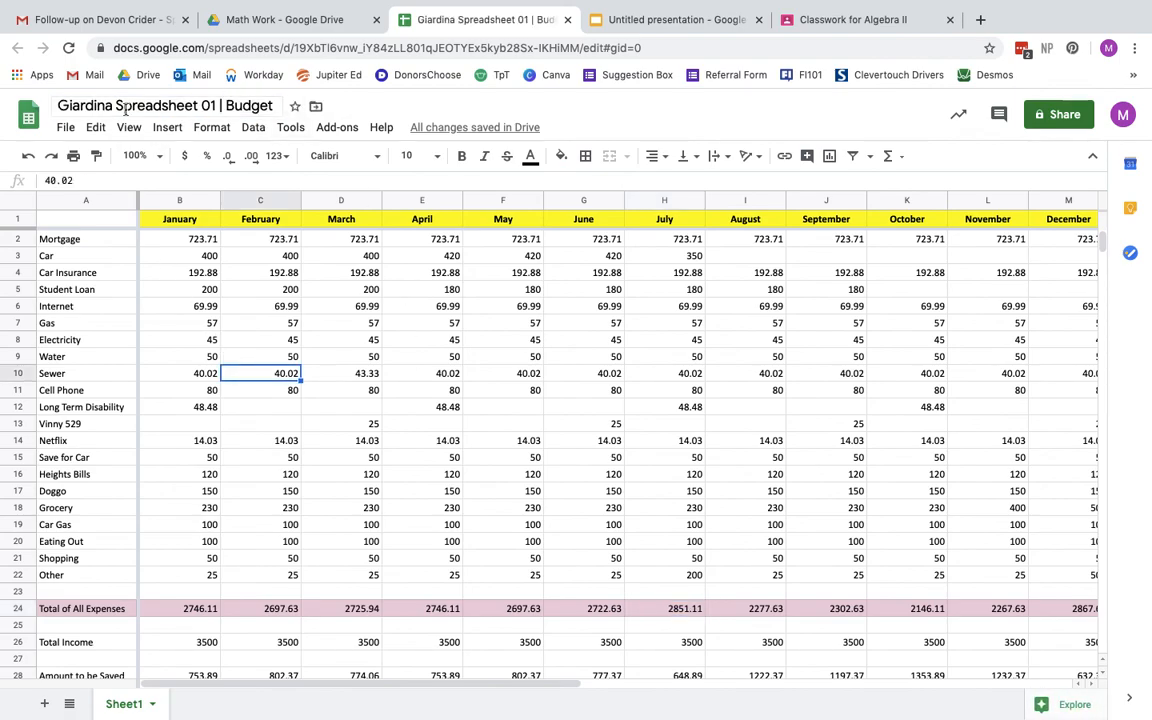
Take the browser window out of full-screen mode
click(348, 392)
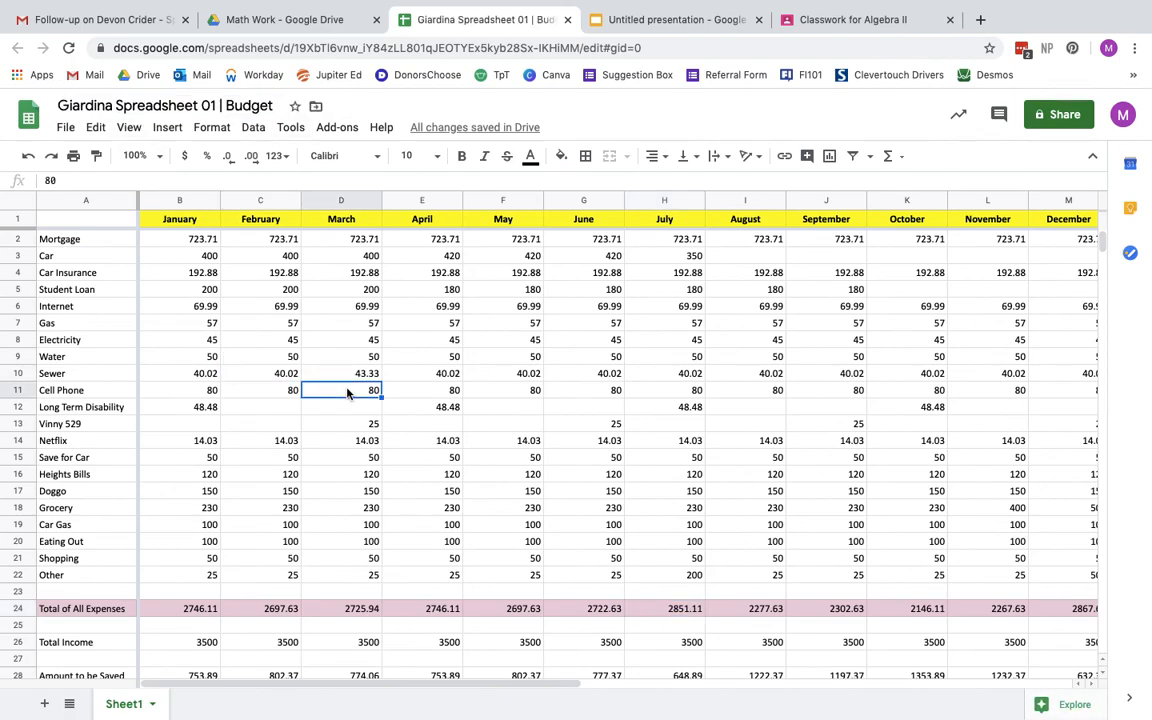
mouse_move(18, 2)
click(49, 28)
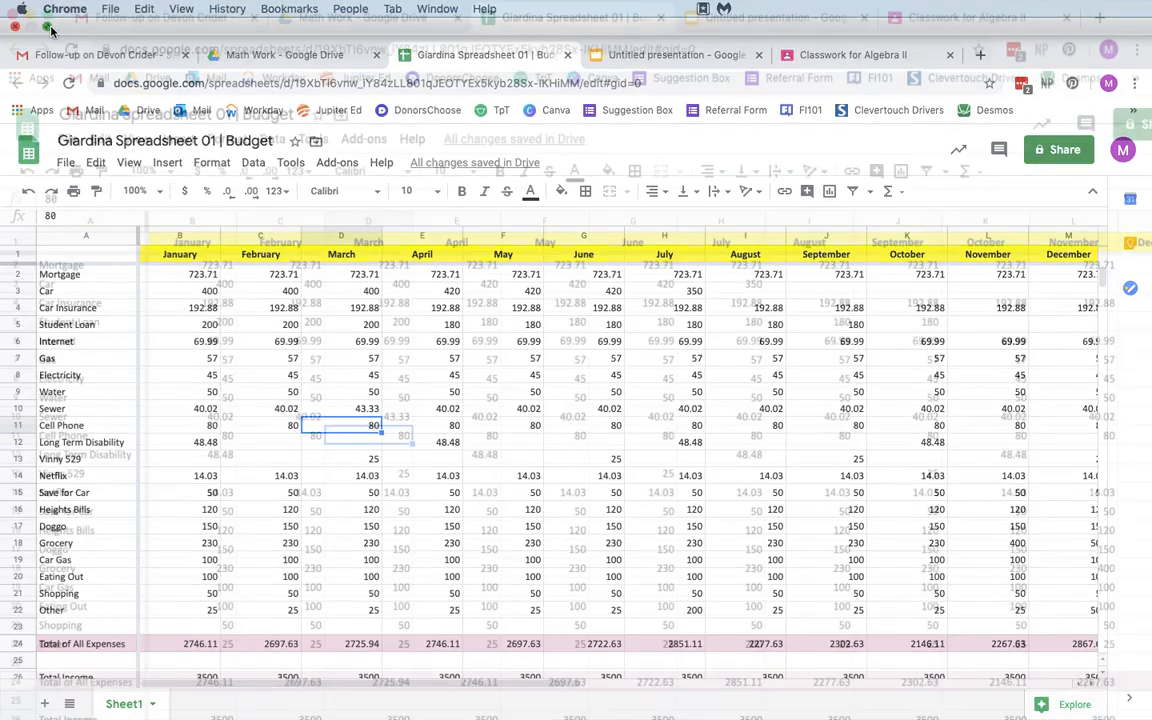